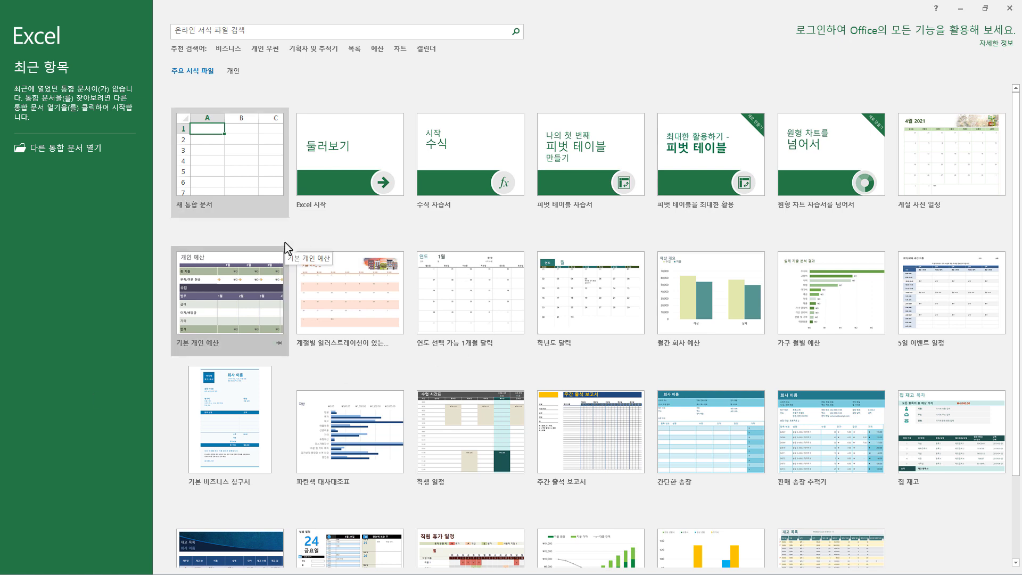
# Create a blank workbook and open the ITQ folder inside Documents as its save location.
pyautogui.click(253, 179)
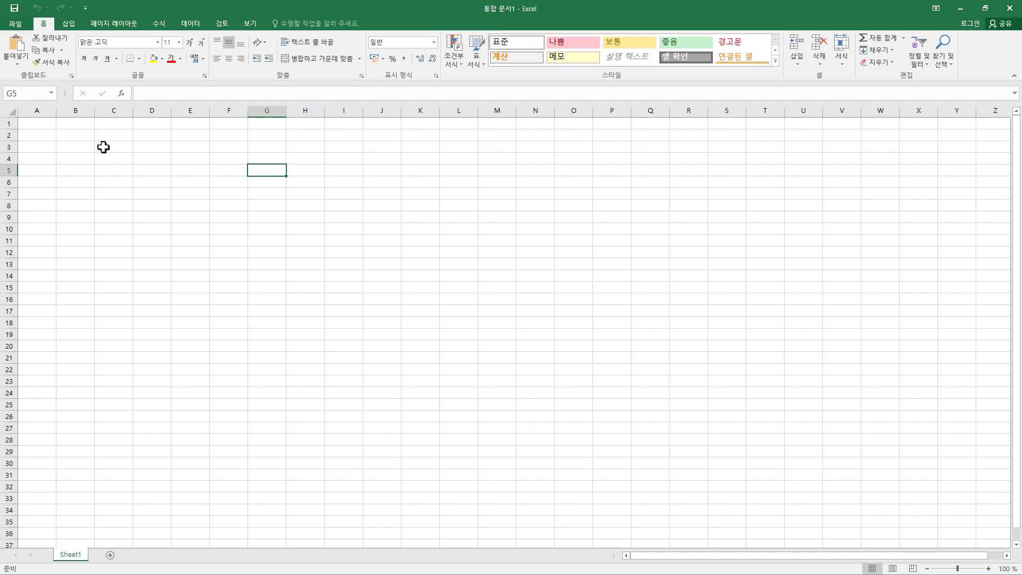
pyautogui.click(20, 11)
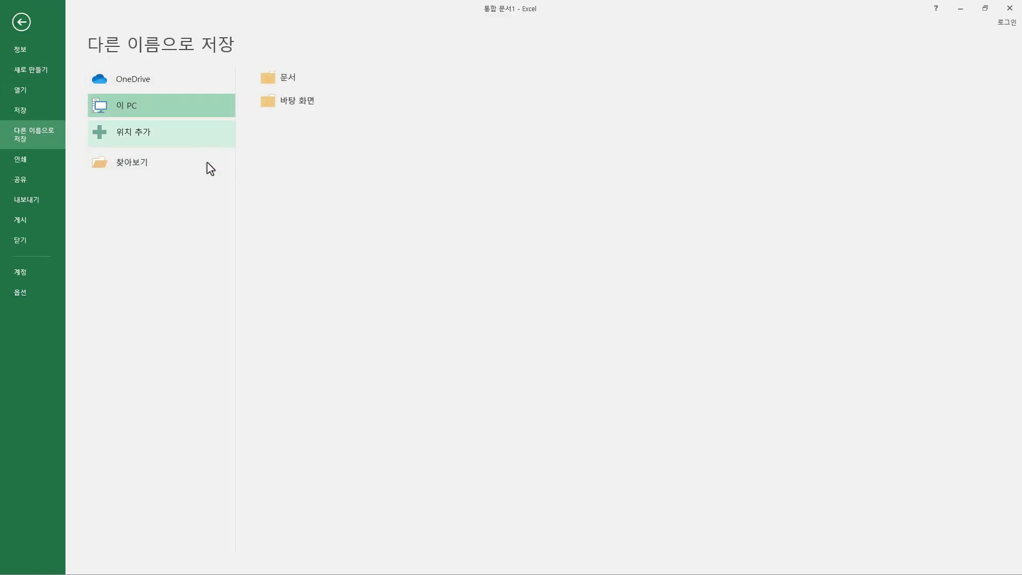
pyautogui.click(291, 85)
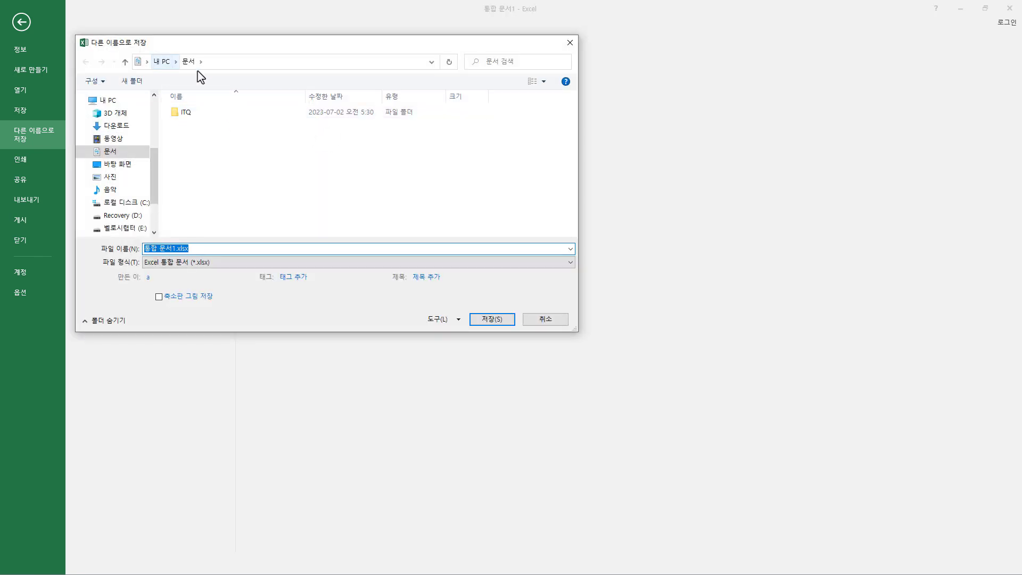
pyautogui.click(205, 131)
pyautogui.rightClick(195, 121)
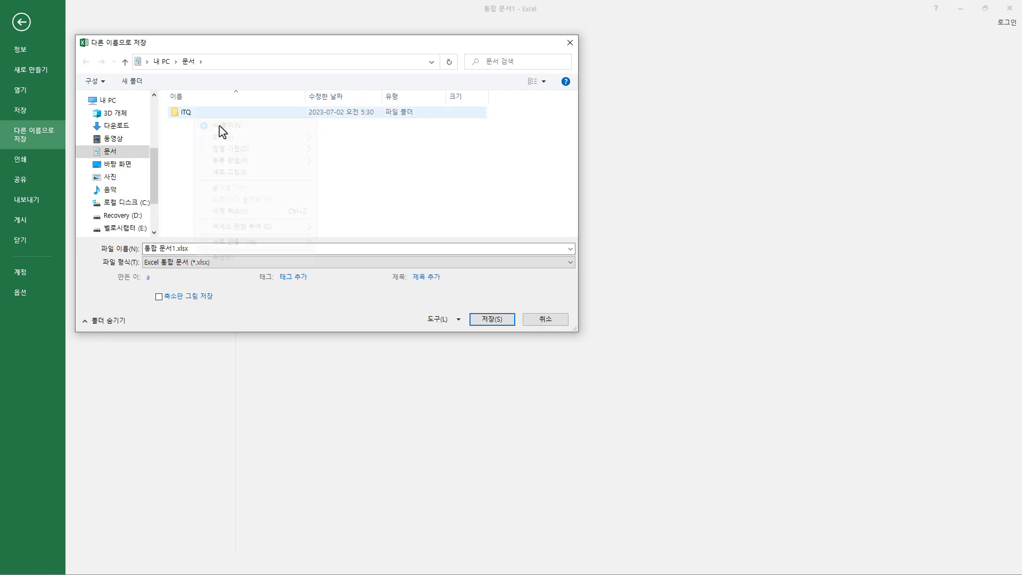
pyautogui.click(179, 133)
pyautogui.doubleClick(190, 113)
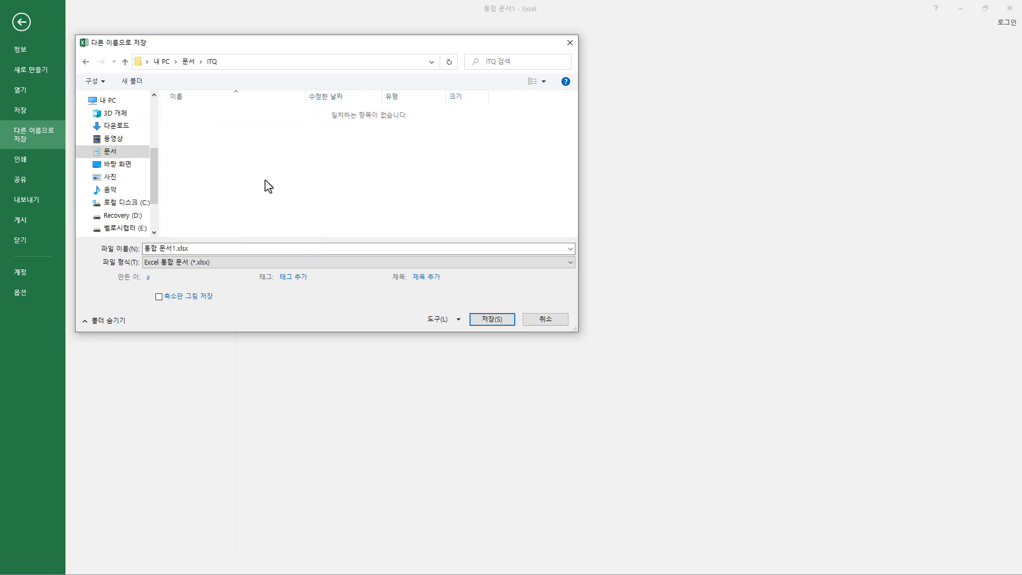
# Name the file with the candidate's exam number and full name joined by a hyphen, and save it as an Excel workbook.
pyautogui.click(255, 249)
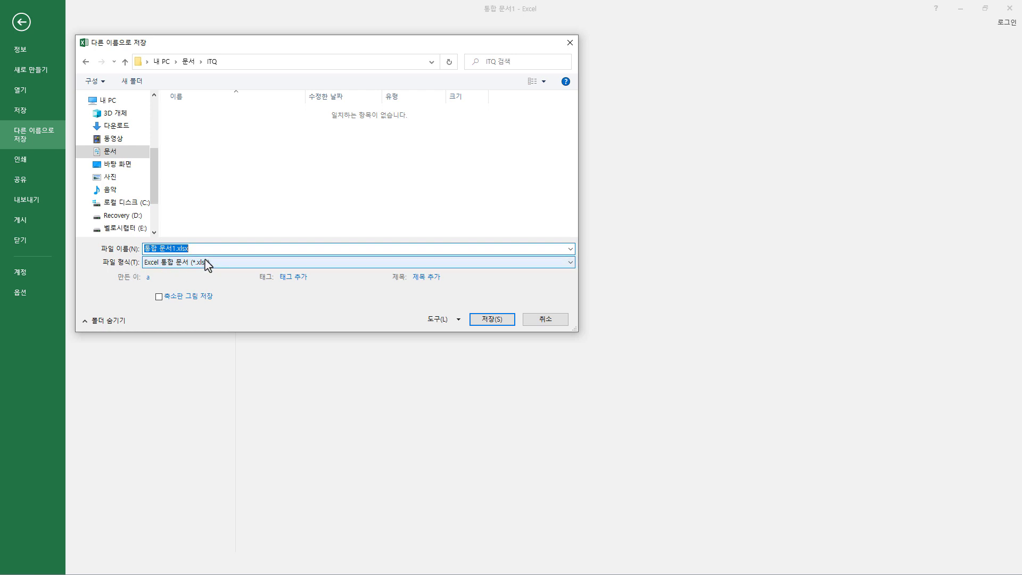
pyautogui.write('12345678-홍길동')
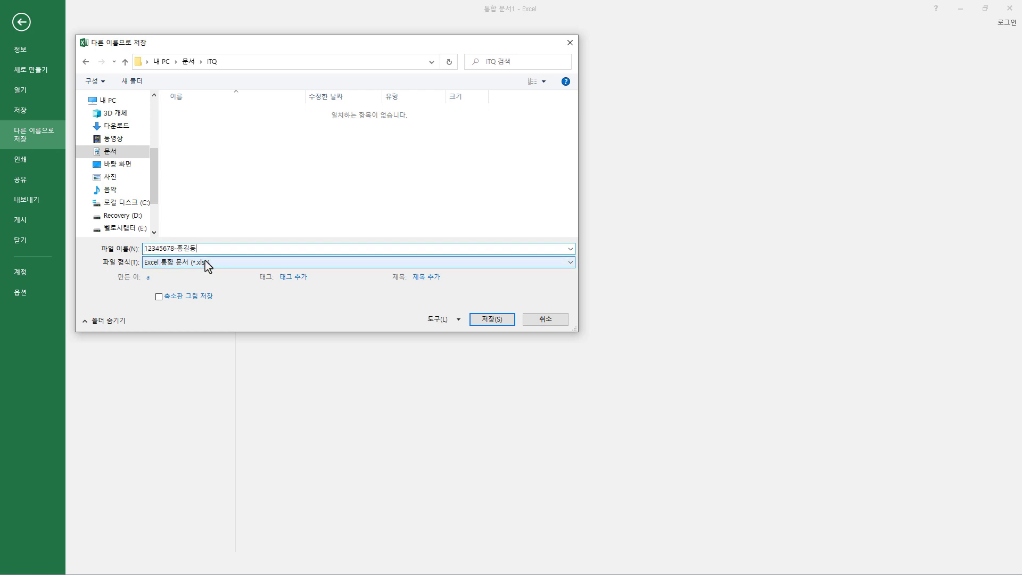
pyautogui.doubleClick(174, 248)
pyautogui.click(176, 248)
pyautogui.moveTo(176, 249); pyautogui.dragTo(213, 248)
pyautogui.click(213, 249)
pyautogui.moveTo(174, 249); pyautogui.dragTo(101, 245)
pyautogui.click(179, 248)
pyautogui.click(497, 321)
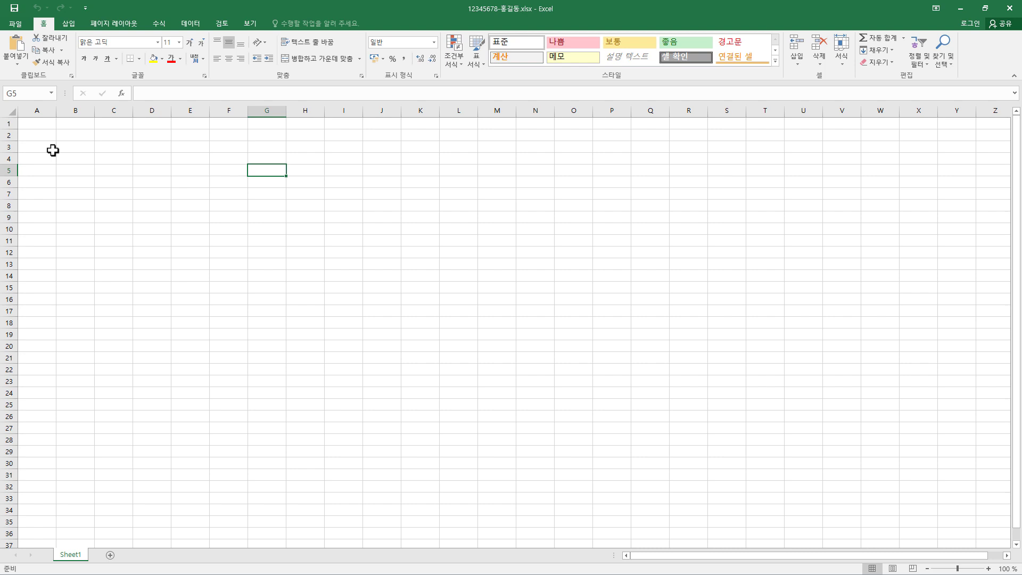
# Set the width of column A to 1.
pyautogui.rightClick(39, 110)
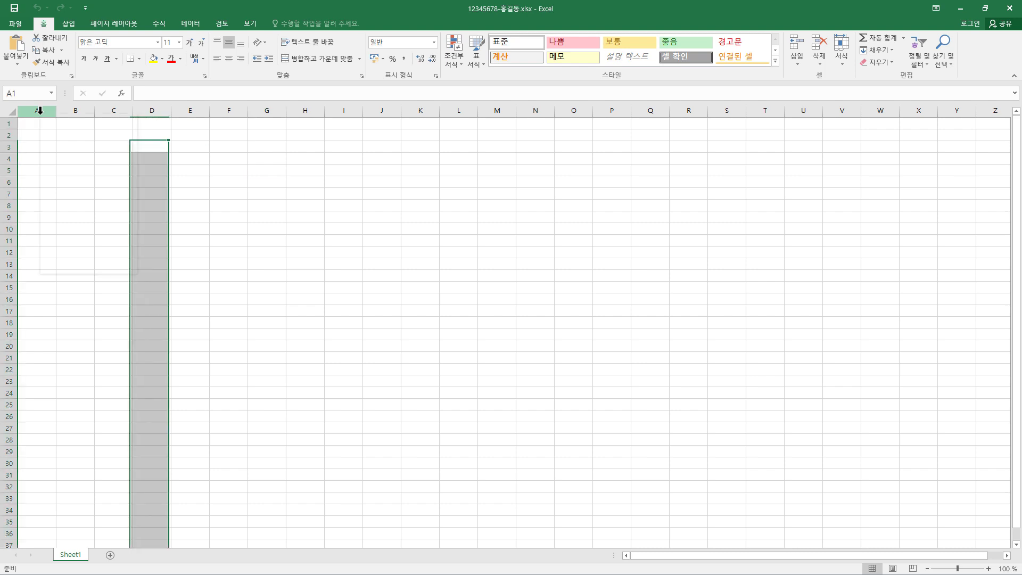
pyautogui.click(66, 240)
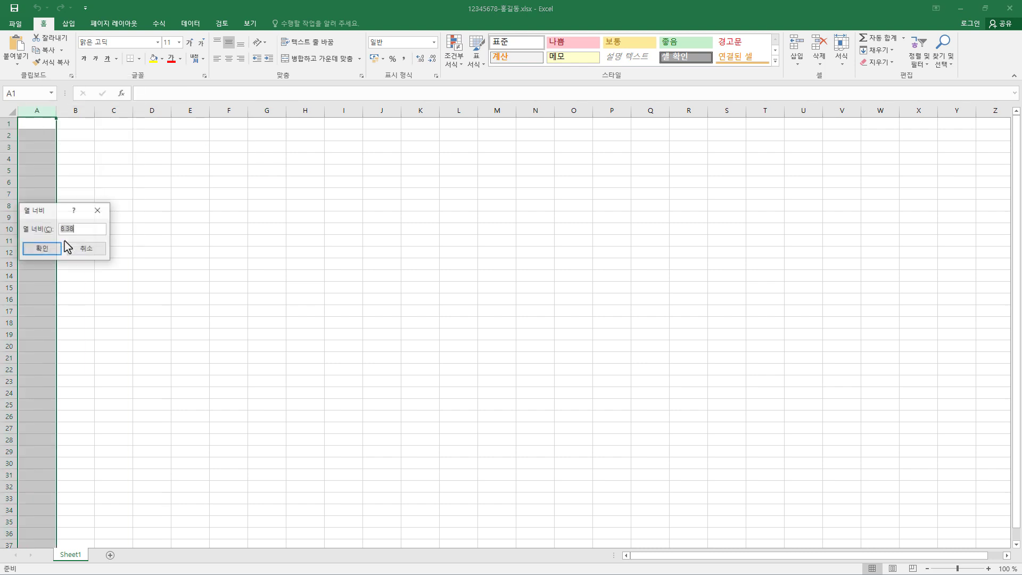
pyautogui.write('1')
pyautogui.click(57, 251)
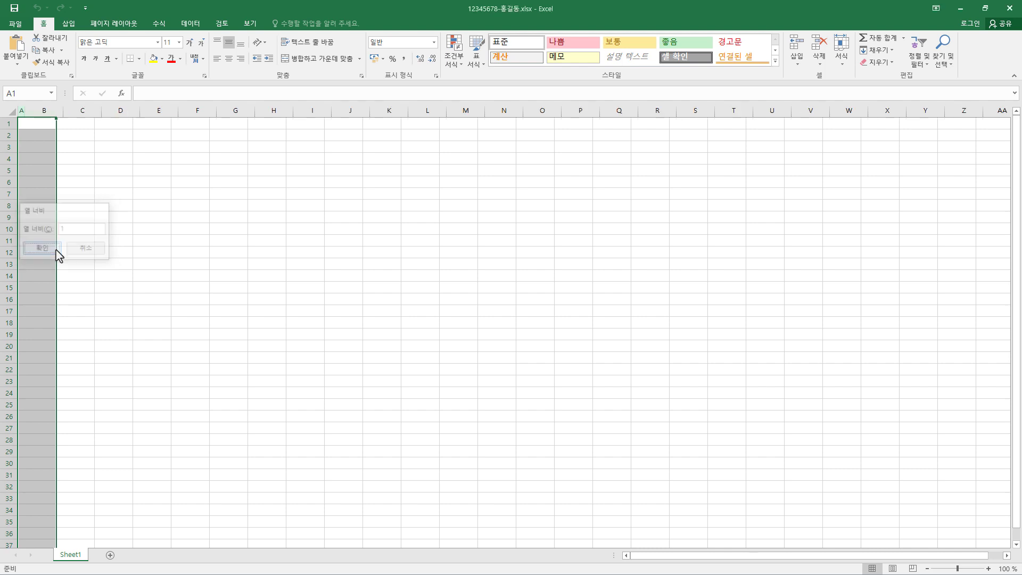
# Set the font of all cells in the sheet to 굴림.
pyautogui.click(10, 110)
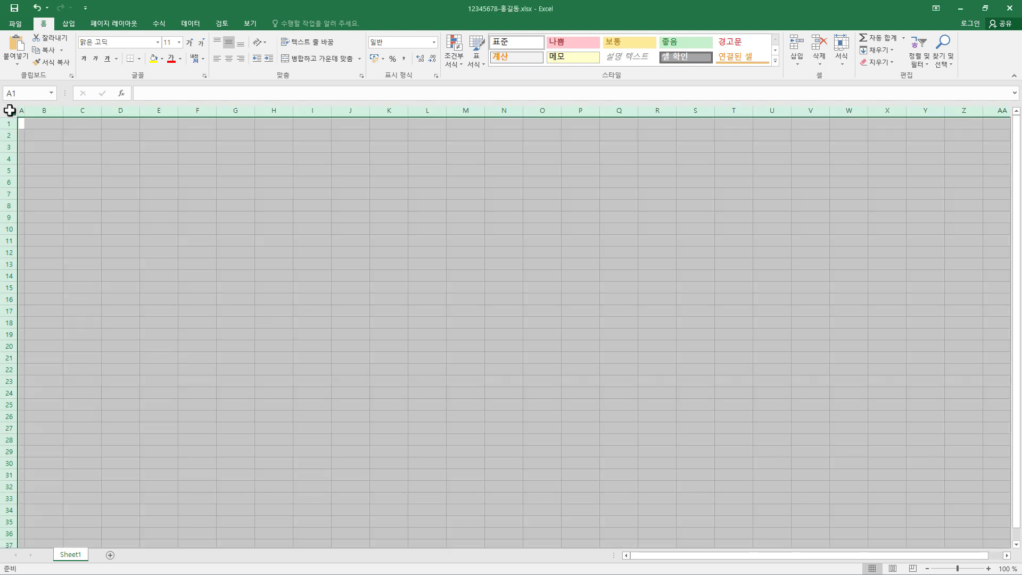
pyautogui.click(98, 42)
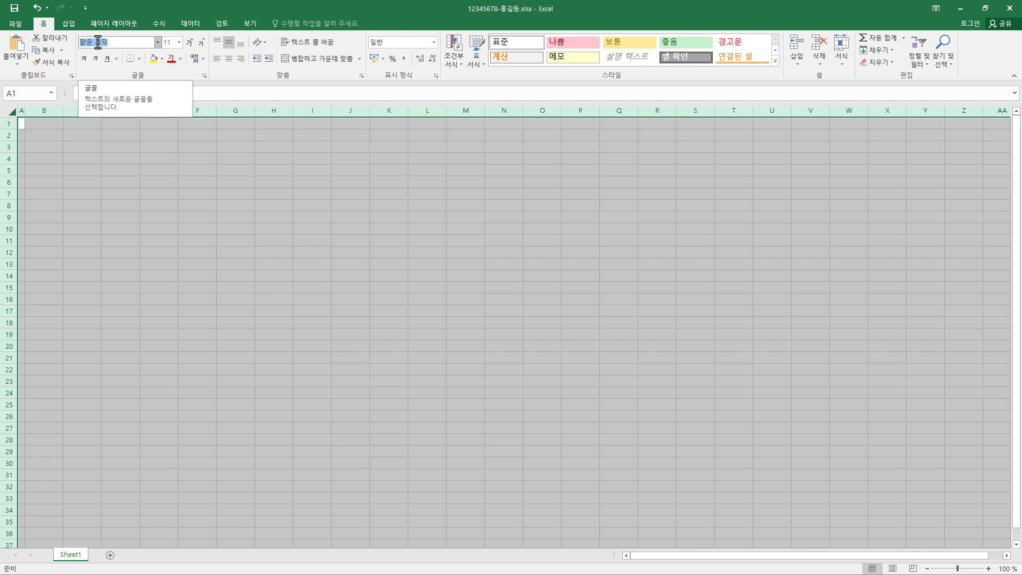
pyautogui.write('굴림')
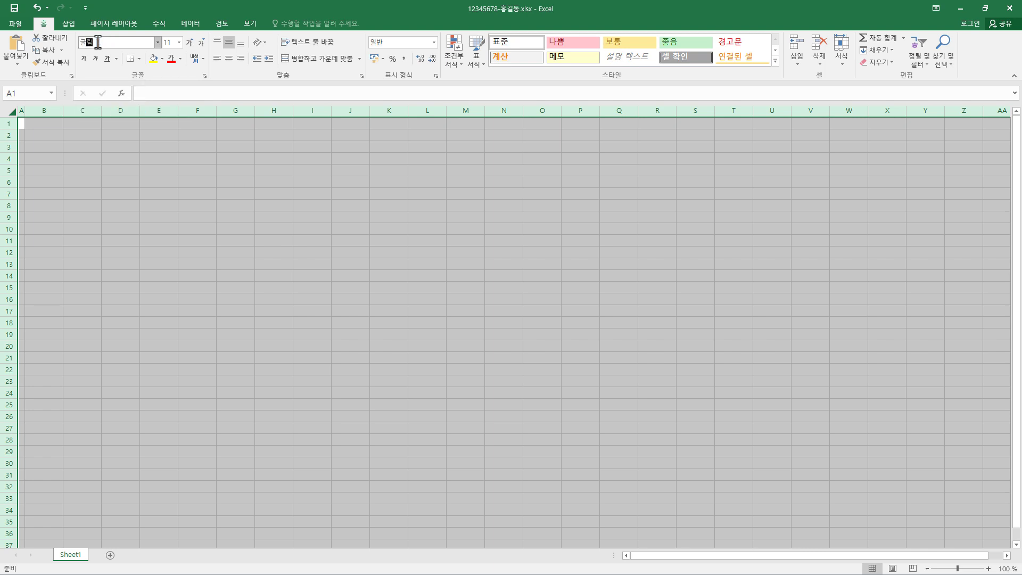
pyautogui.press('Return')
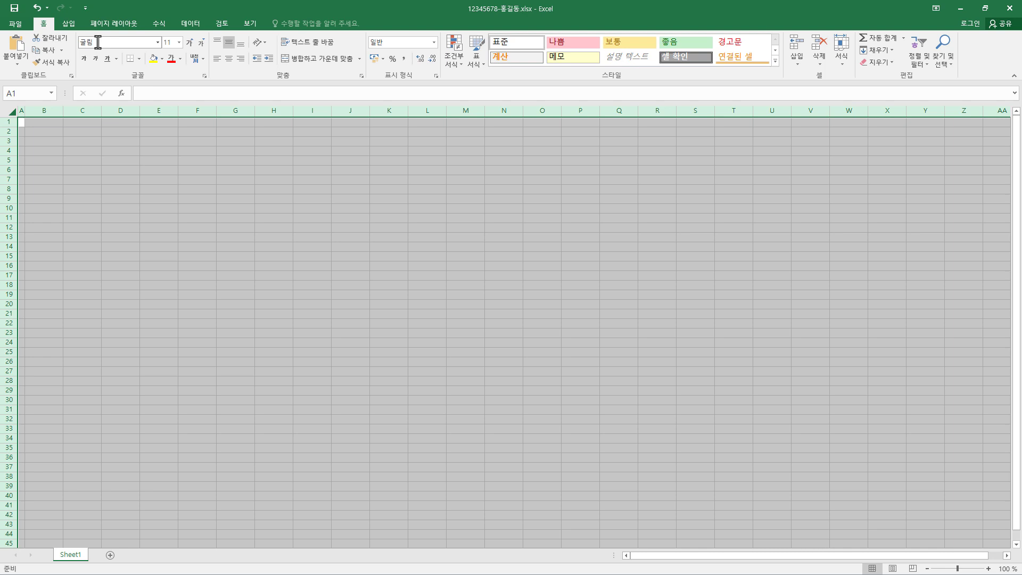
# Make the whole sheet's text black and centre it horizontally in the cells.
pyautogui.click(172, 43)
pyautogui.click(180, 58)
pyautogui.click(178, 95)
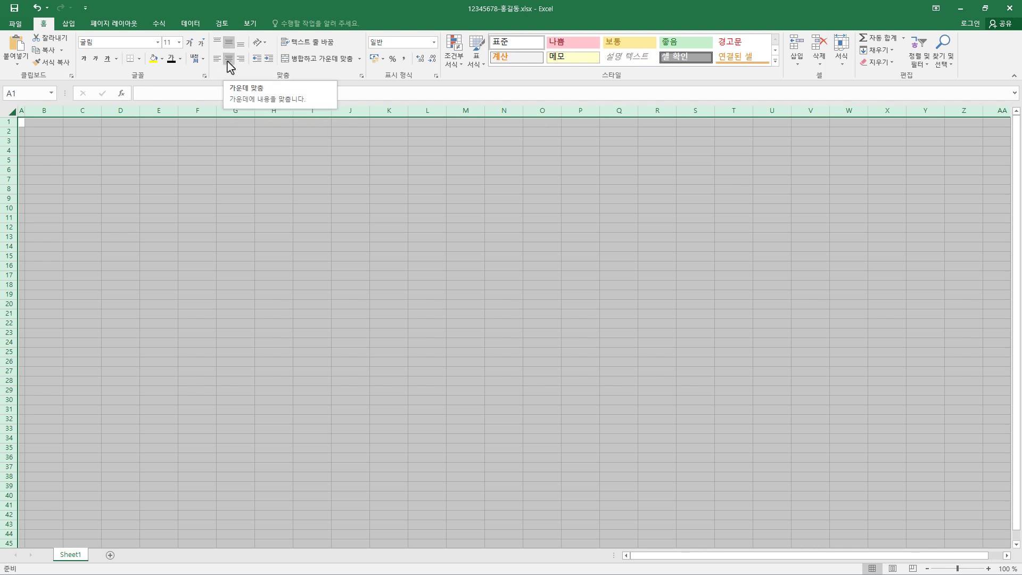
pyautogui.click(229, 59)
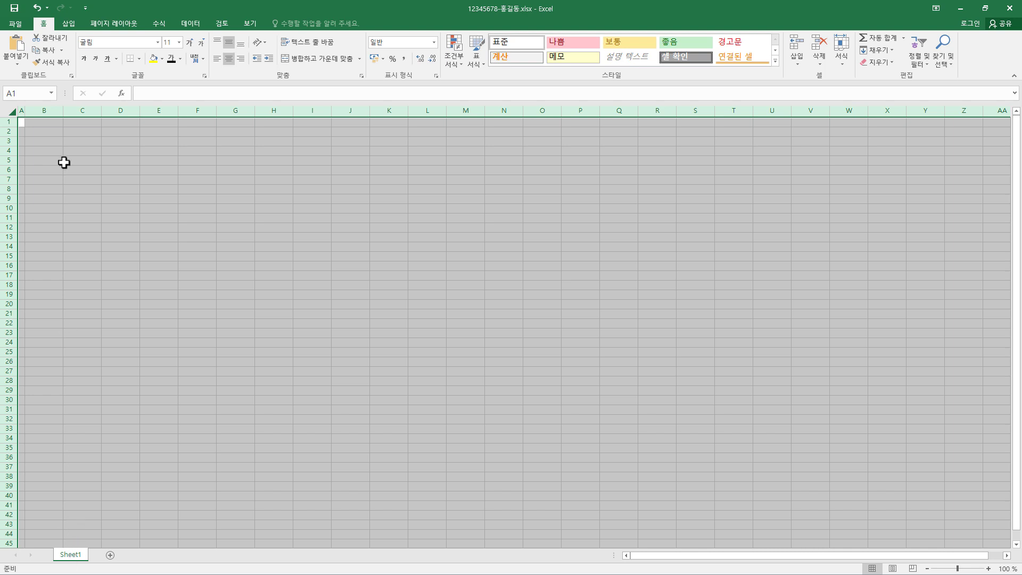
pyautogui.click(41, 140)
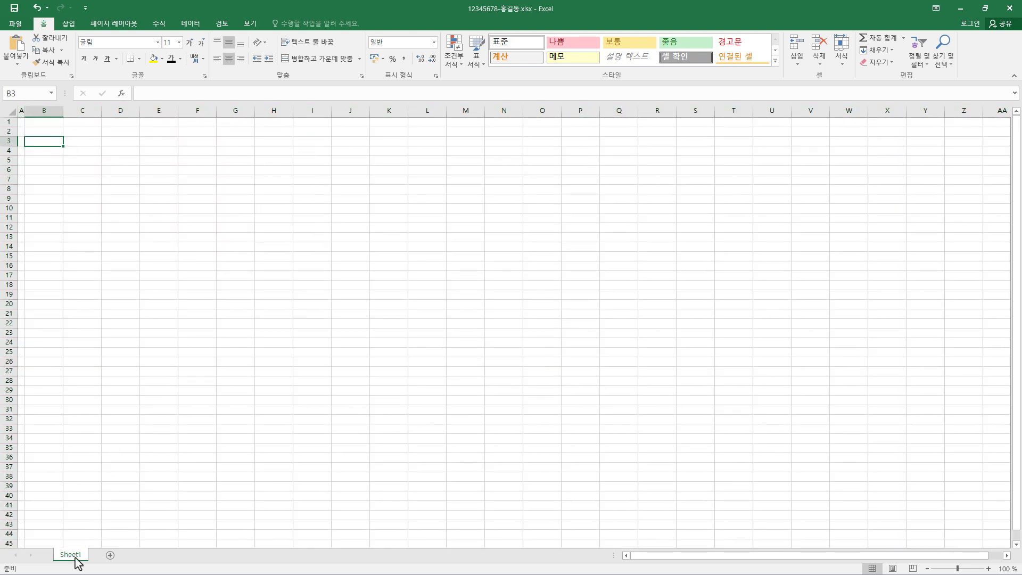
# Make two copies of Sheet1 and rename the three sheets 제1작업, 제2작업 and 제3작업 in order.
pyautogui.moveTo(76, 562); pyautogui.dragTo(177, 562)
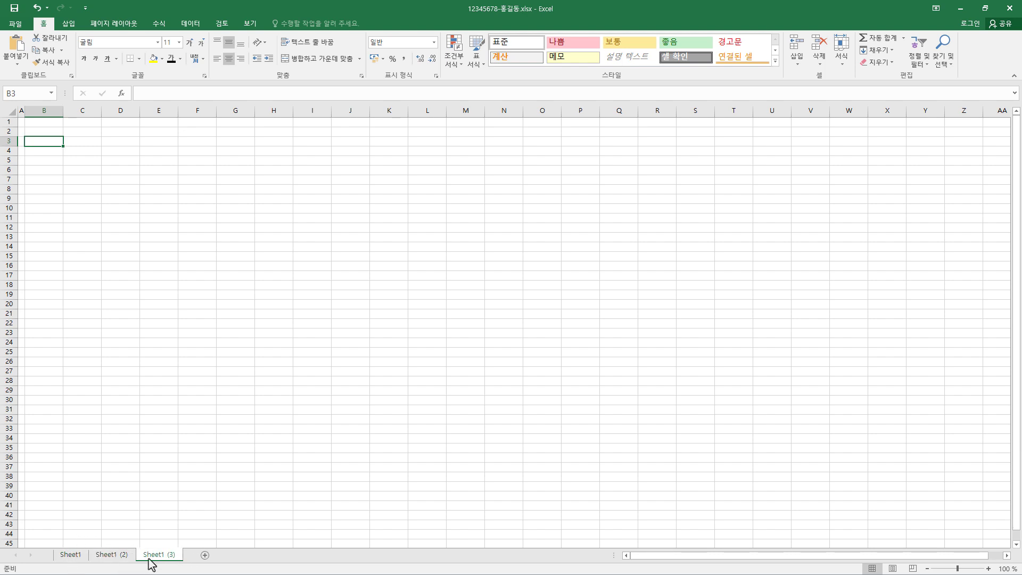
pyautogui.doubleClick(70, 555)
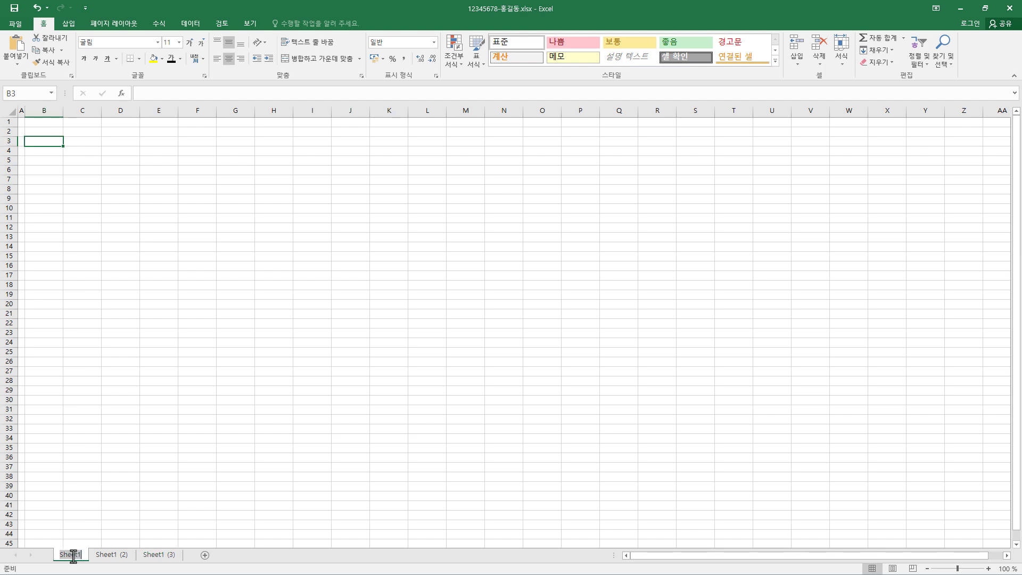
pyautogui.write('제1작ㅇ')
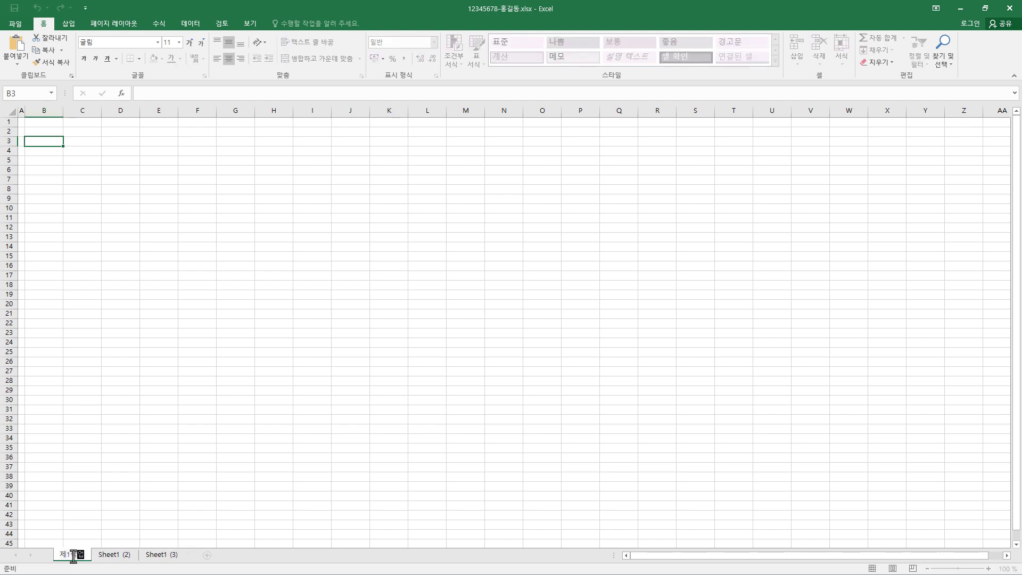
pyautogui.write('업')
pyautogui.doubleClick(114, 554)
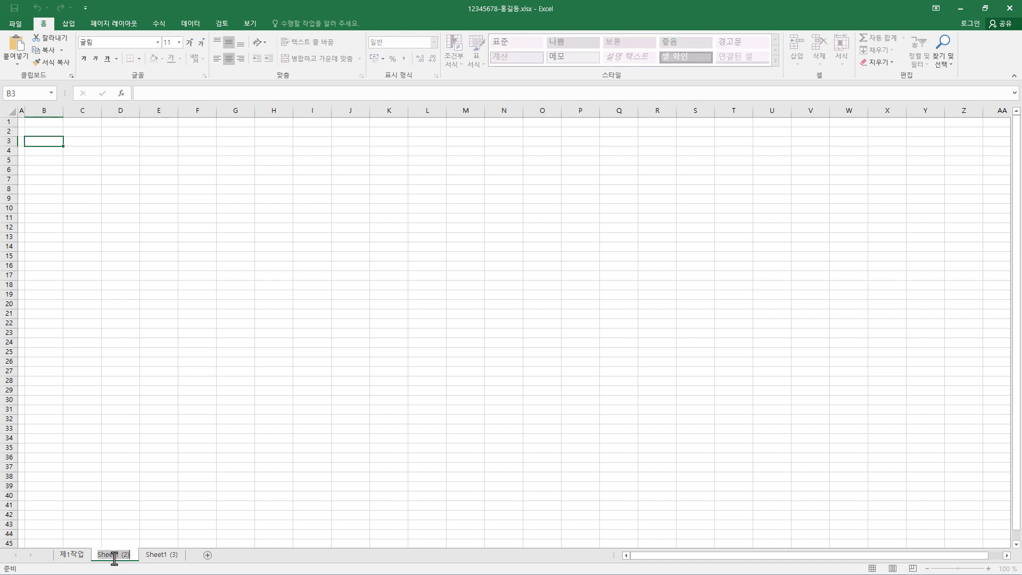
pyautogui.write('제2작업')
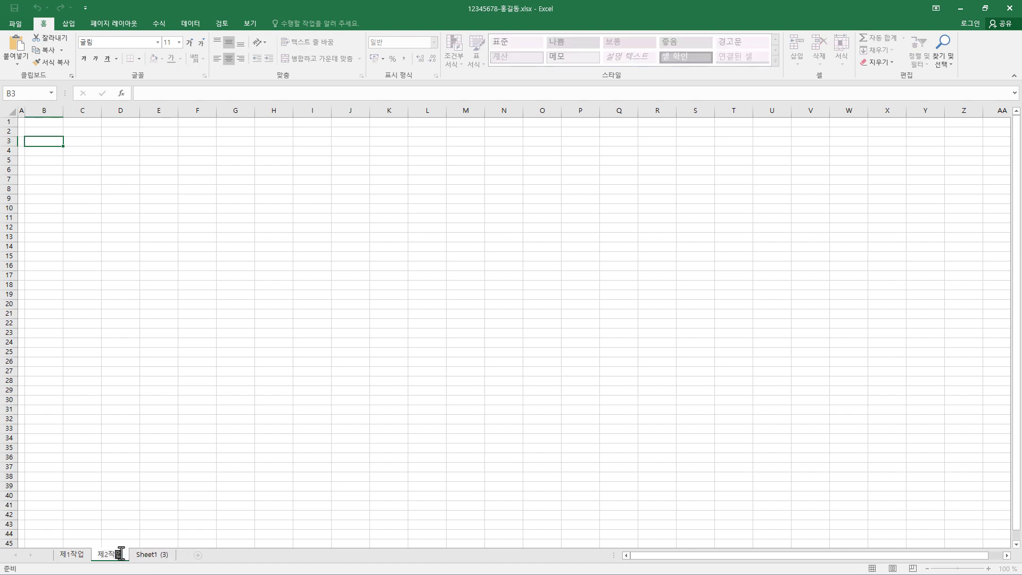
pyautogui.doubleClick(147, 555)
pyautogui.write('제3작ㅇ')
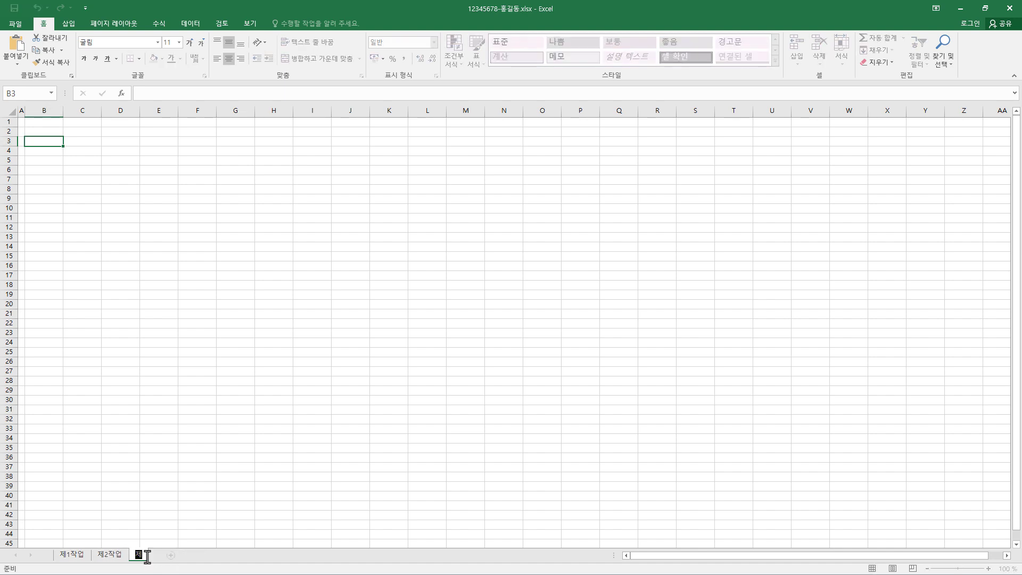
pyautogui.write('업')
pyautogui.press('Return')
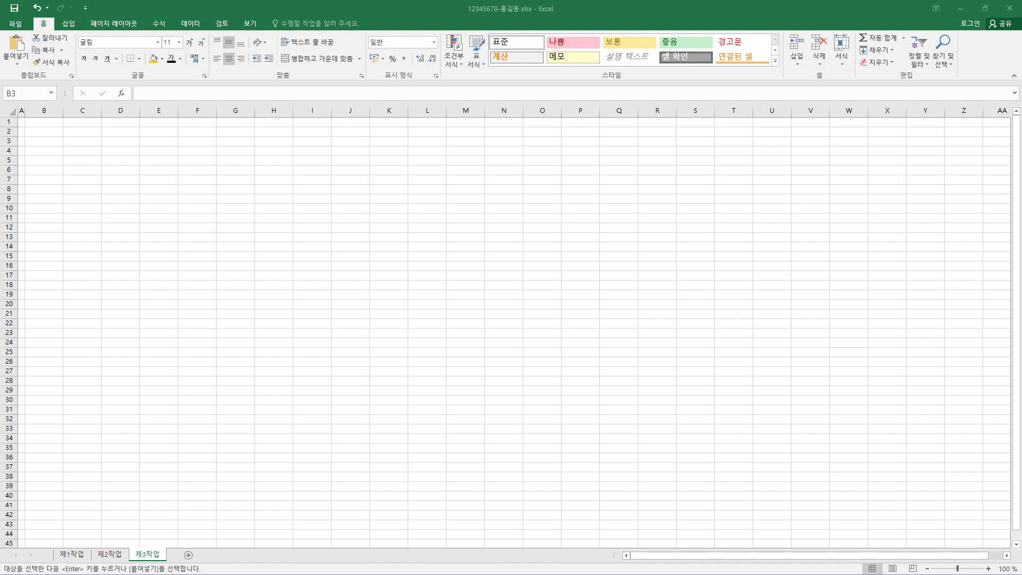
# Select cell B4 on the 제3작업 sheet as the starting point for the building table.
pyautogui.click(142, 523)
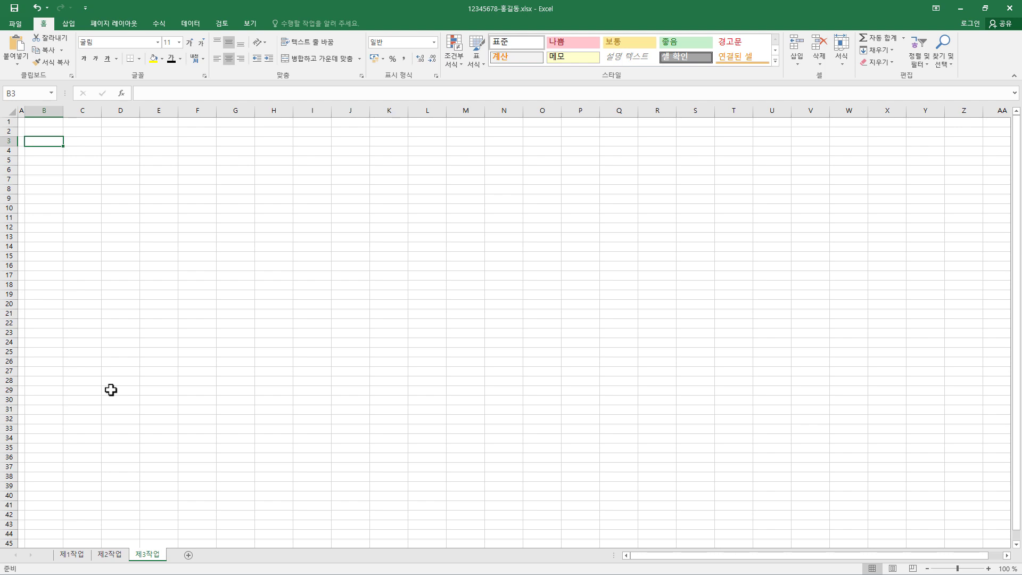
pyautogui.click(56, 153)
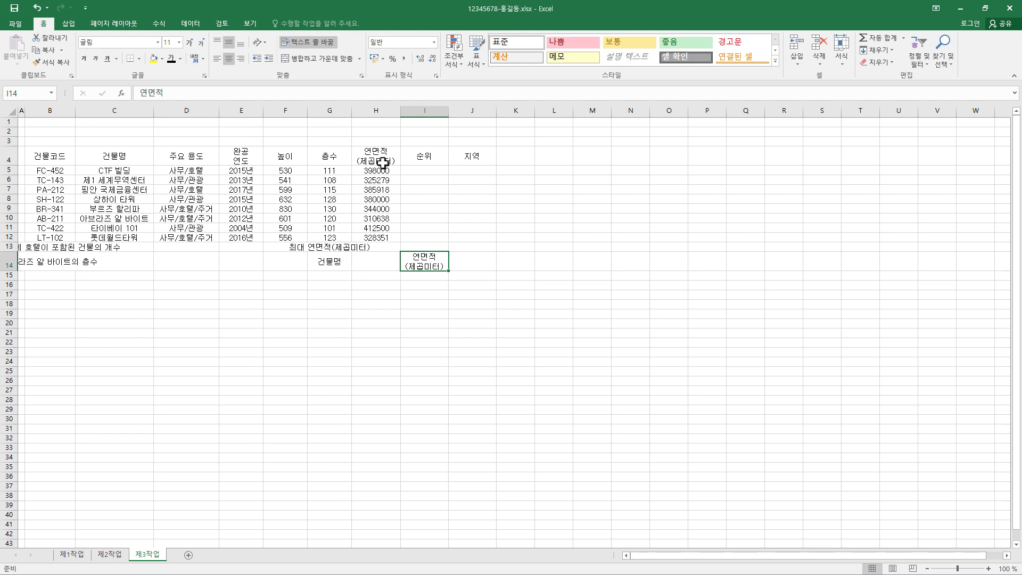
# Examine the two-line headings in cells E4, H4 and I14 of the building table.
pyautogui.click(253, 152)
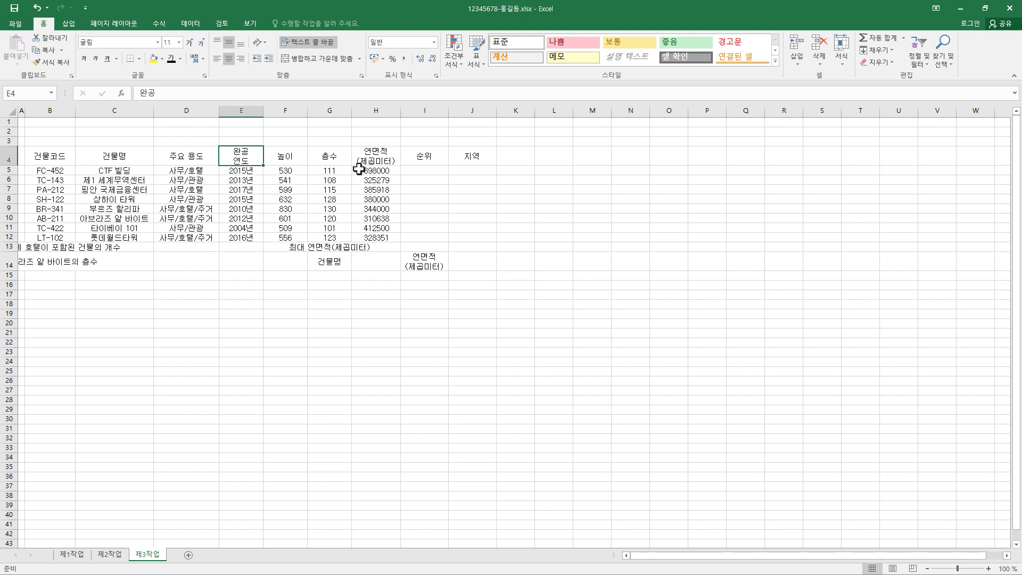
pyautogui.click(381, 158)
pyautogui.click(433, 258)
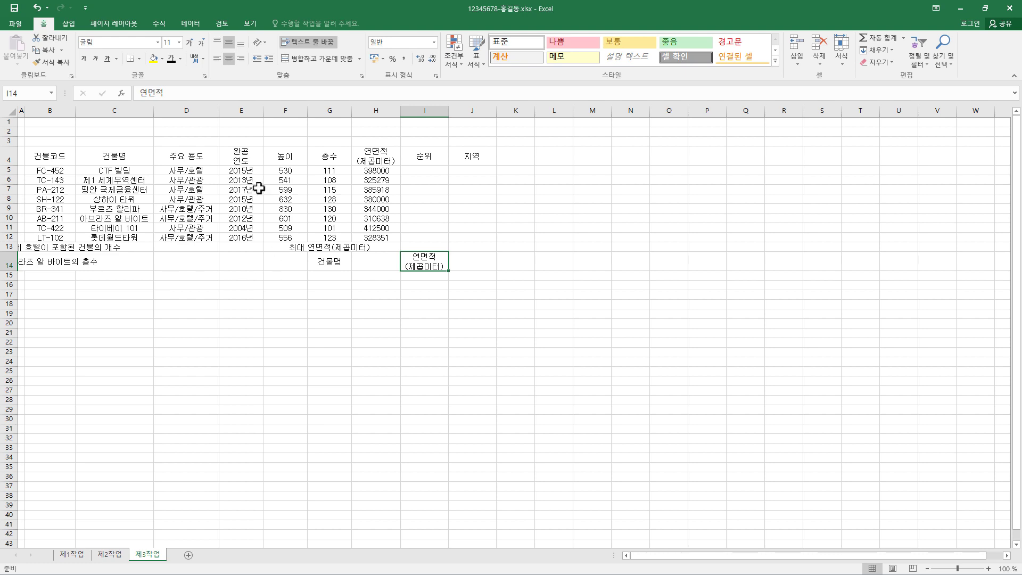
# Right-align the height, floor count and floor area values in F5:H12.
pyautogui.moveTo(285, 170); pyautogui.dragTo(373, 235)
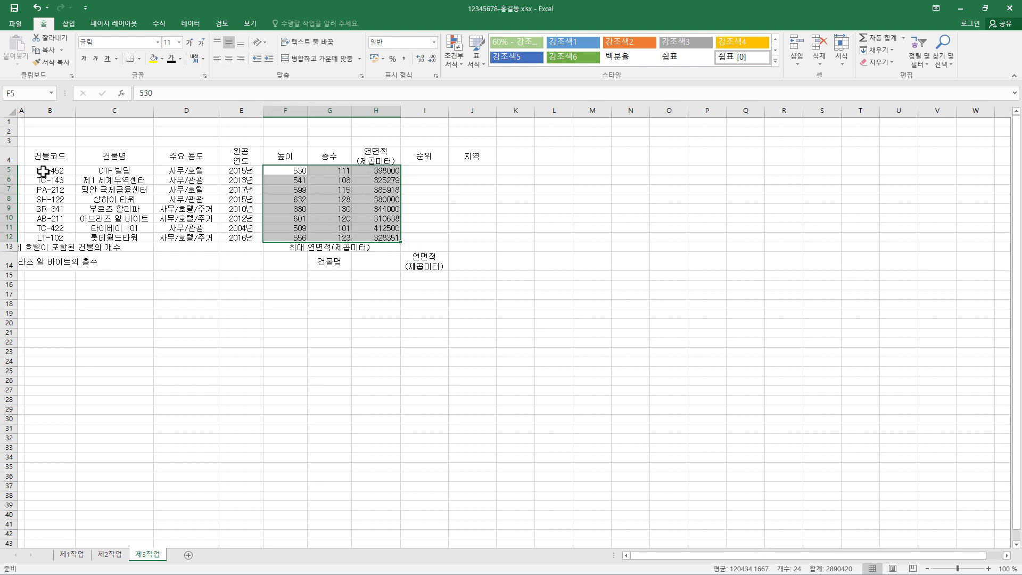
# Review the alignment of the header row B4:J4, the text columns B to E and the numeric values in F5:H12.
pyautogui.click(58, 157)
pyautogui.moveTo(94, 175); pyautogui.dragTo(231, 238)
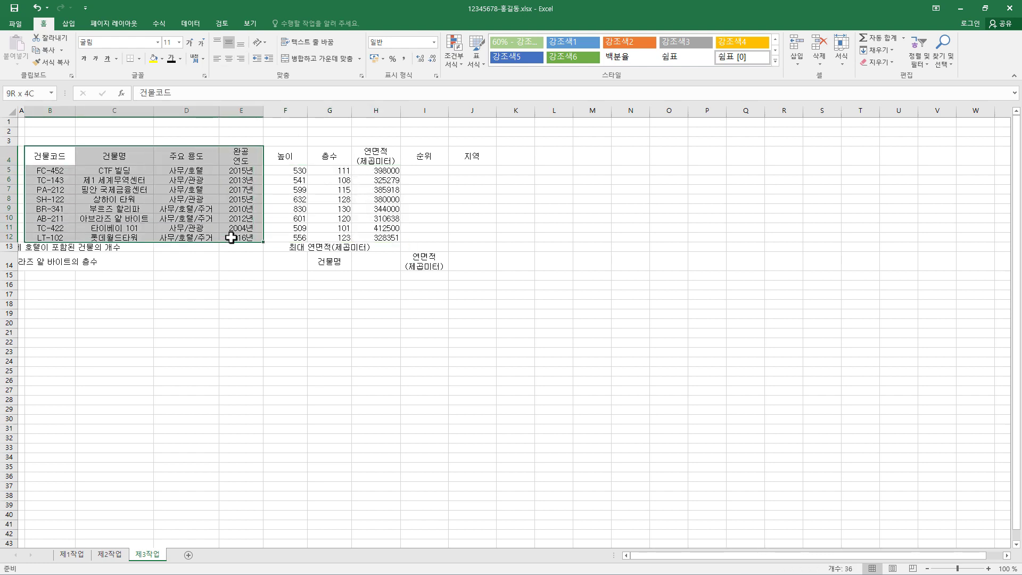
pyautogui.click(53, 157)
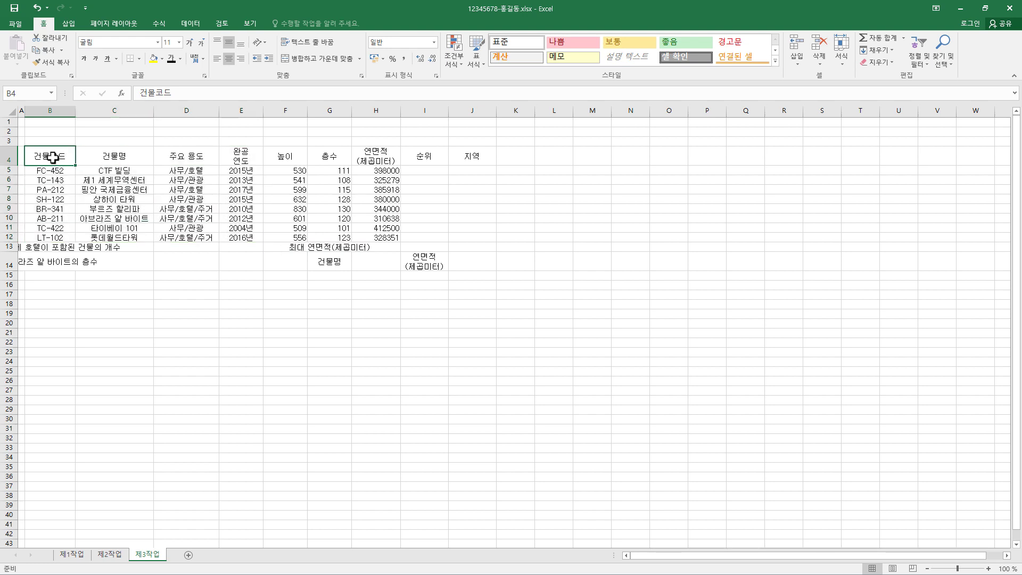
pyautogui.moveTo(56, 158); pyautogui.dragTo(452, 159)
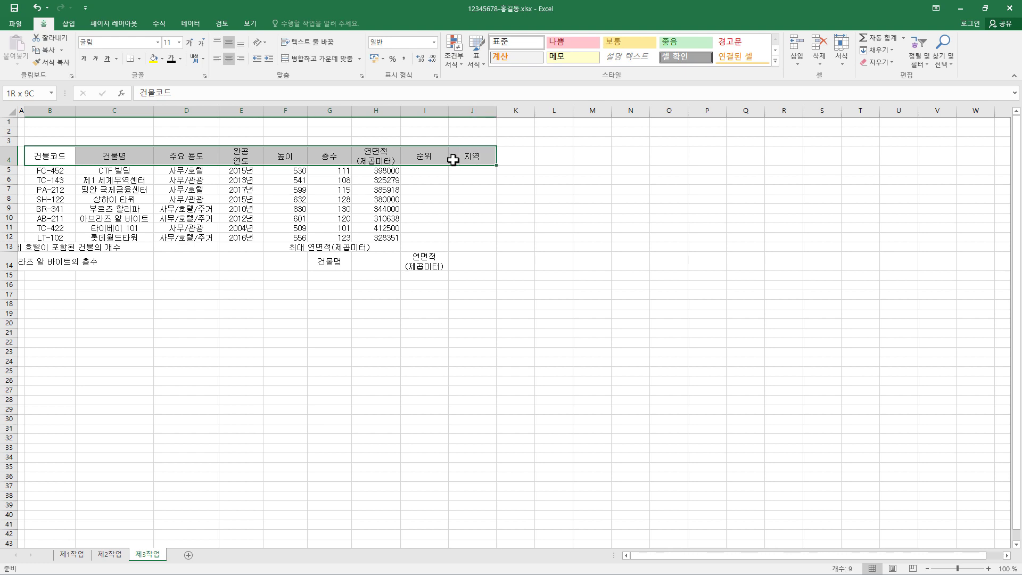
pyautogui.click(53, 171)
pyautogui.moveTo(53, 171); pyautogui.dragTo(252, 263)
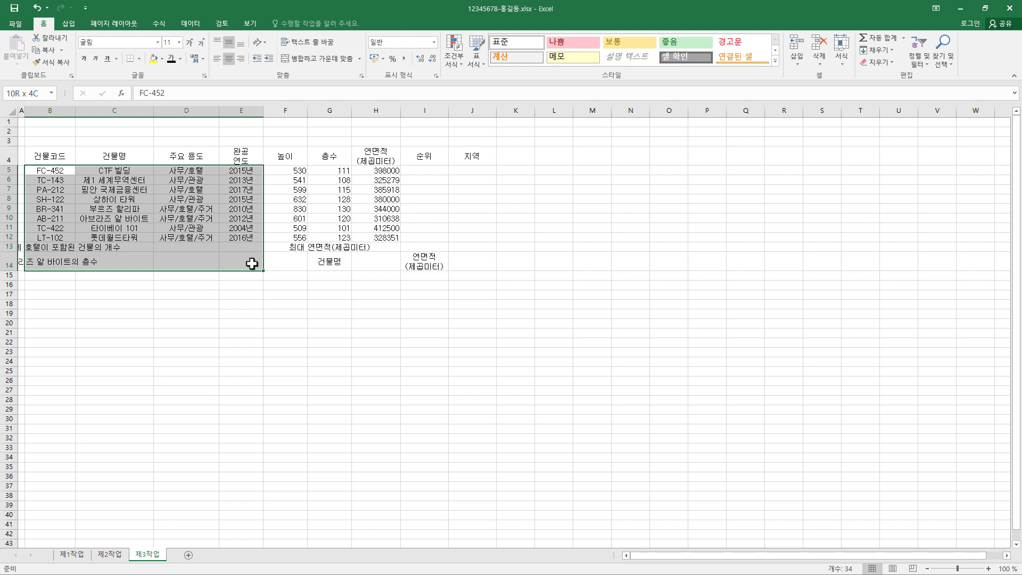
pyautogui.moveTo(252, 263); pyautogui.dragTo(252, 263)
pyautogui.moveTo(298, 172); pyautogui.dragTo(383, 237)
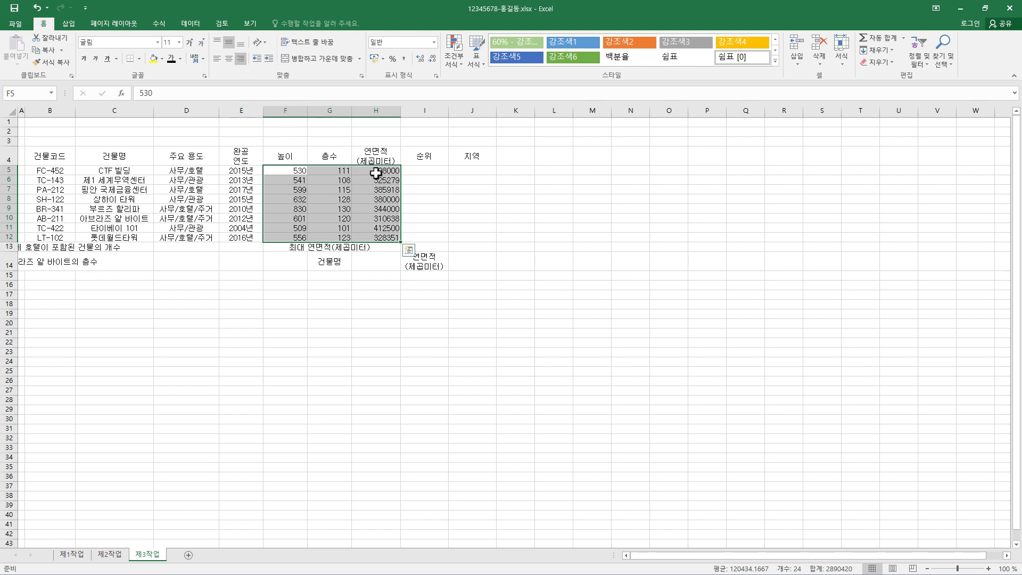
# Apply the comma style to the floor area values in H5:H12.
pyautogui.moveTo(366, 169); pyautogui.dragTo(371, 237)
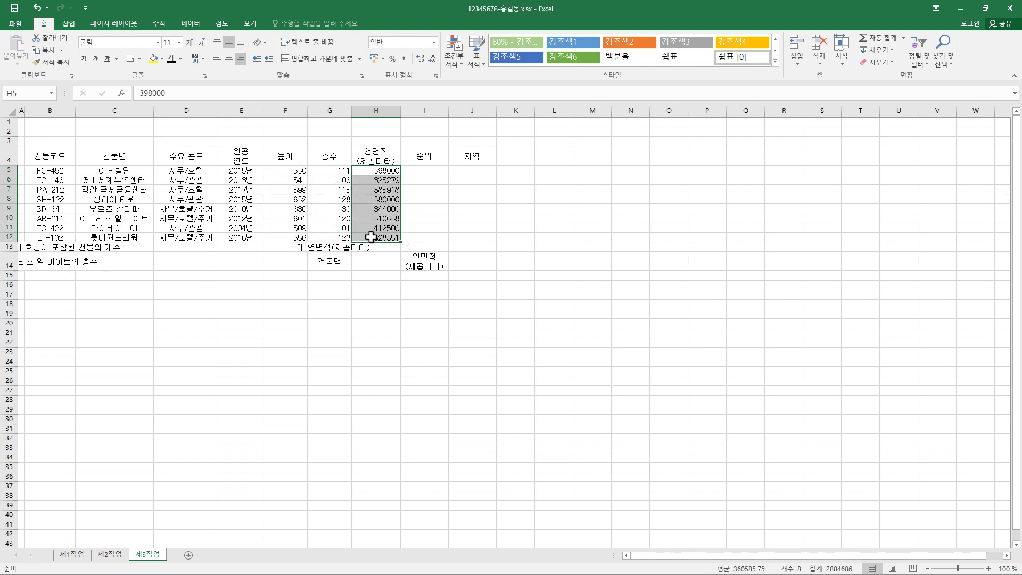
pyautogui.click(405, 61)
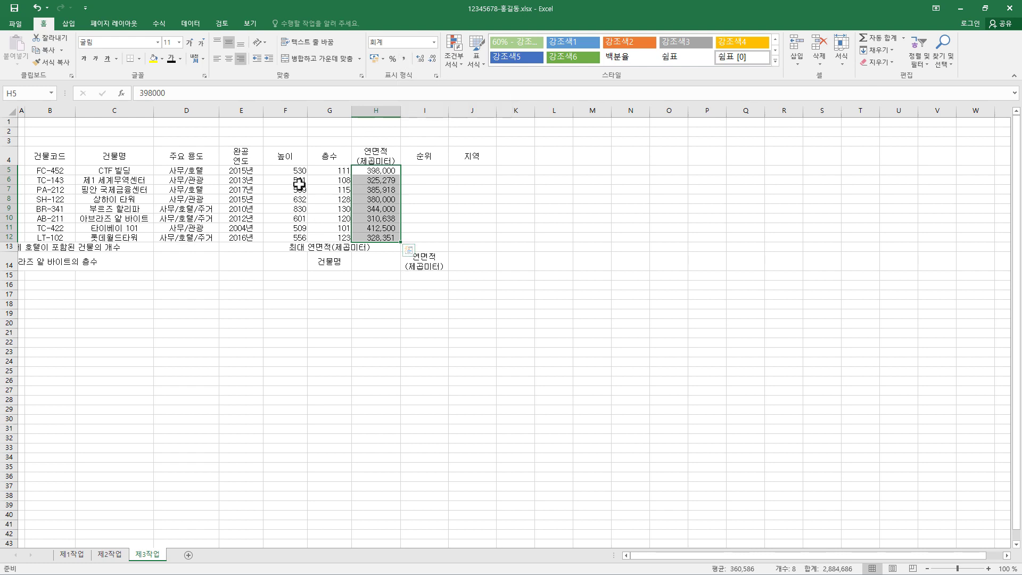
# Format F5:H12 as numbers with zero decimal places and a thousands separator, keeping them right-aligned.
pyautogui.moveTo(300, 172); pyautogui.dragTo(373, 237)
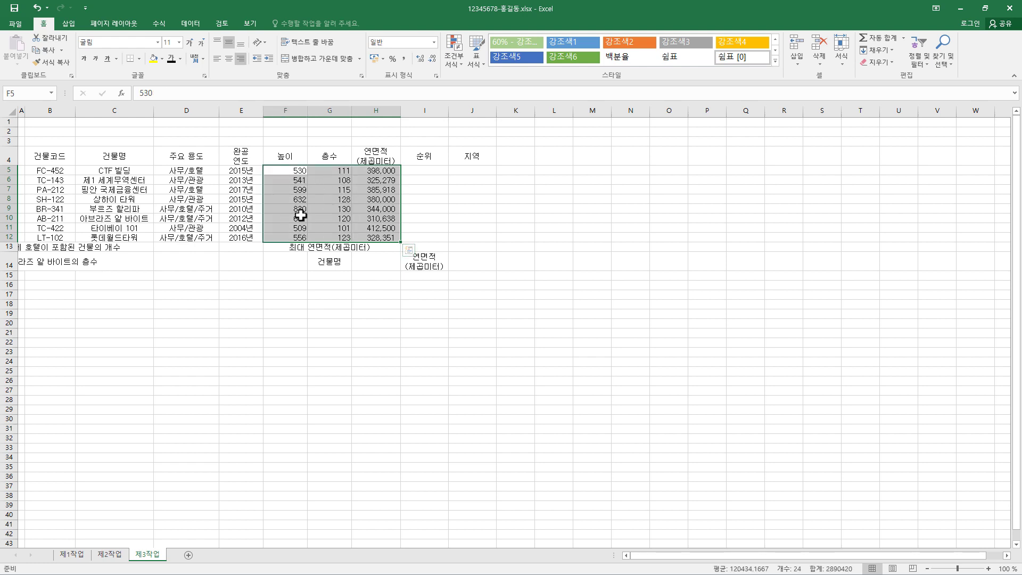
pyautogui.hotkey('ctrl', '1')
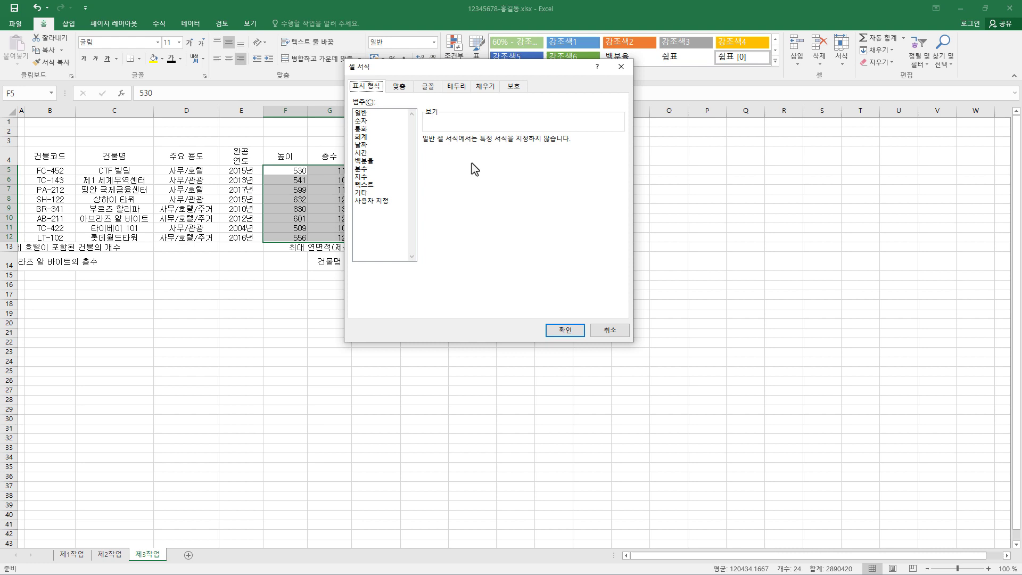
pyautogui.click(362, 121)
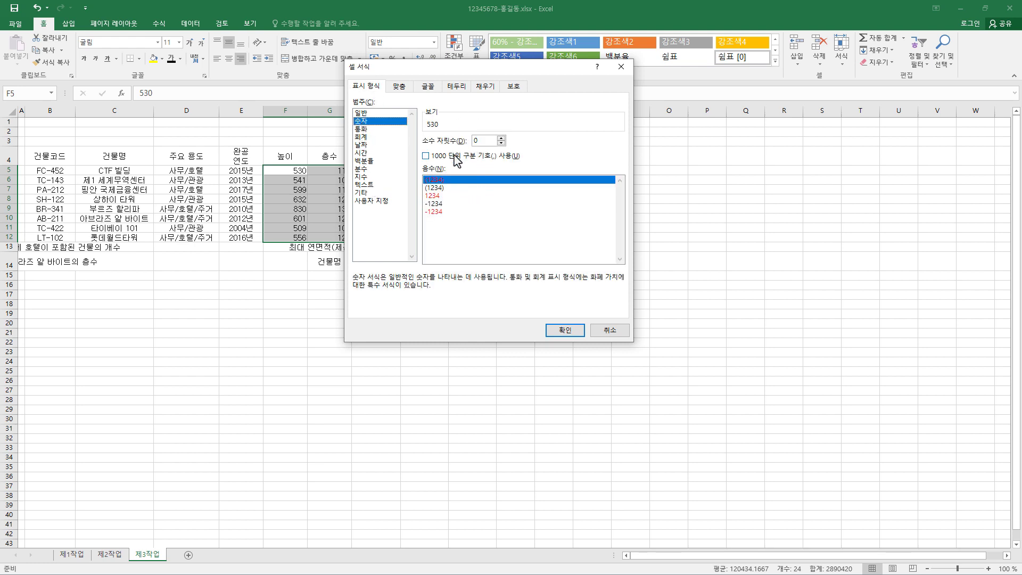
pyautogui.click(455, 157)
pyautogui.click(563, 334)
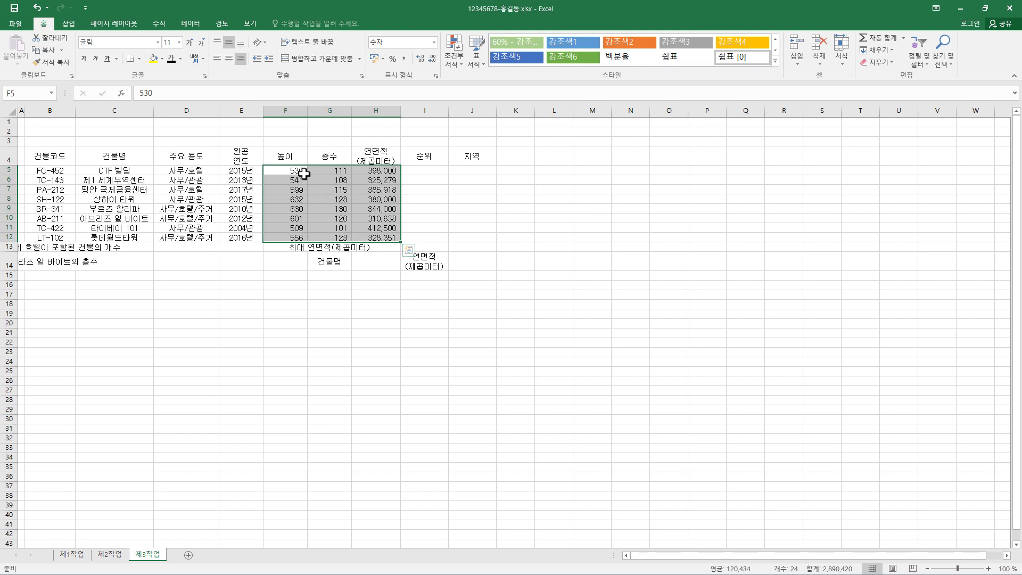
pyautogui.click(241, 60)
pyautogui.moveTo(322, 248); pyautogui.dragTo(487, 264)
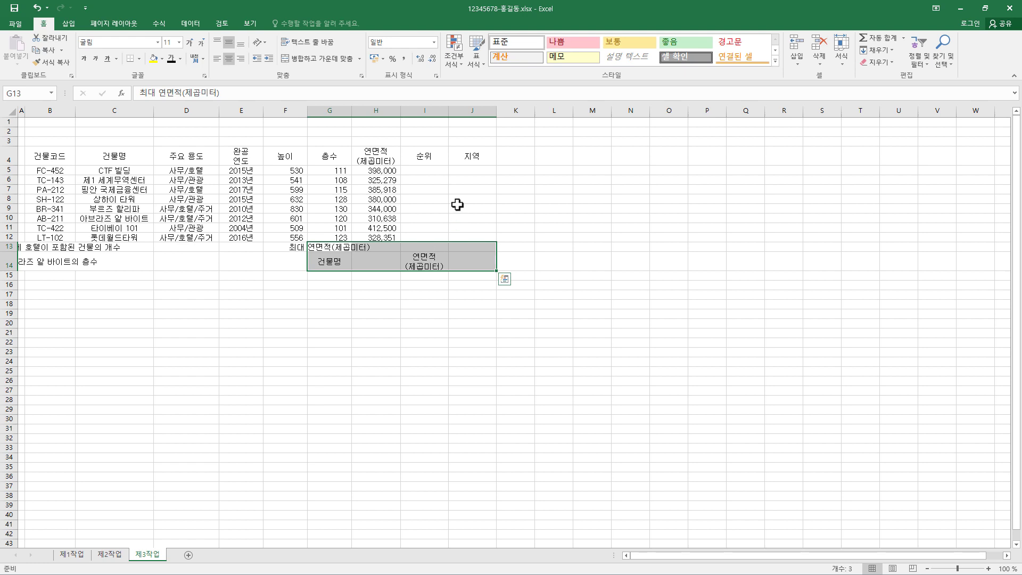
pyautogui.click(430, 255)
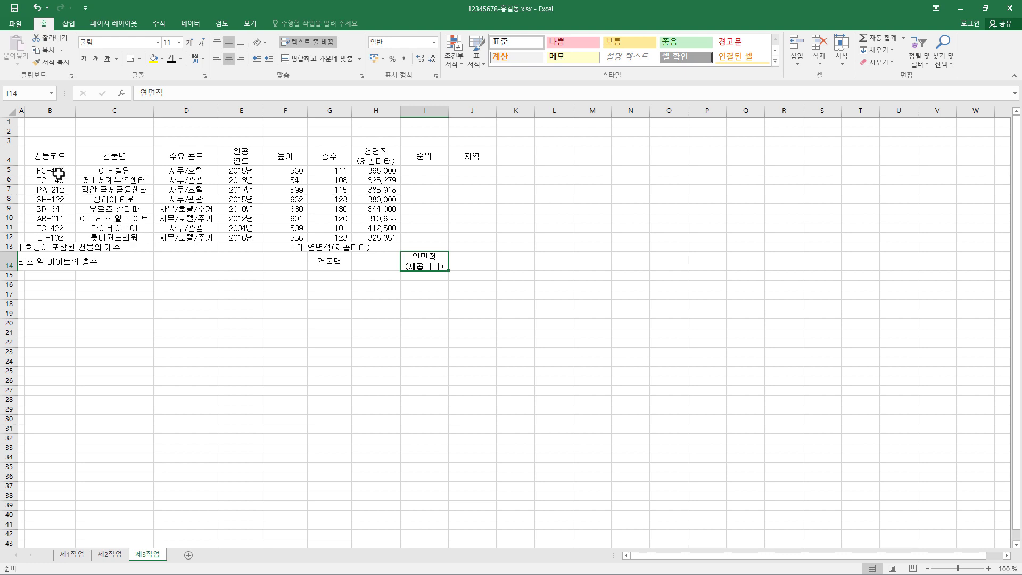
# Fill the header row B4:J4 and the label cells G14 and I14 with the standard orange colour.
pyautogui.moveTo(54, 158); pyautogui.dragTo(474, 158)
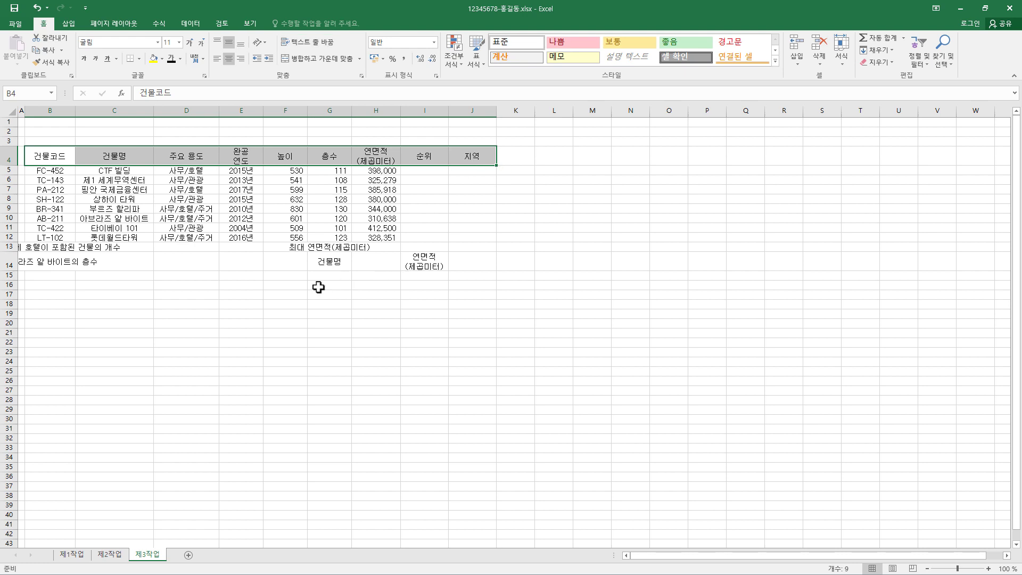
pyautogui.keyDown('ctrl'); pyautogui.click(333, 272); pyautogui.keyUp('ctrl')
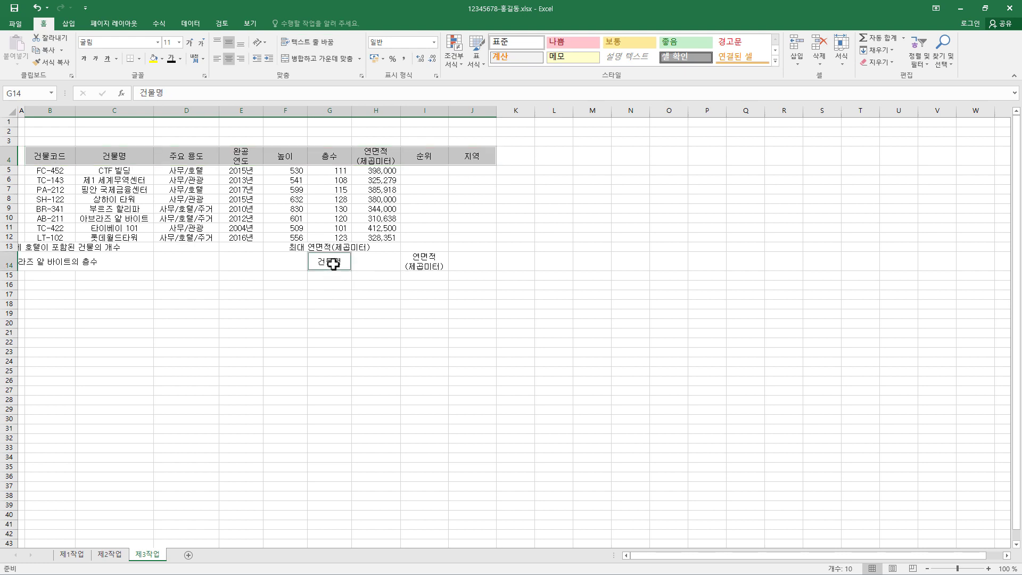
pyautogui.keyDown('ctrl'); pyautogui.click(435, 263); pyautogui.keyUp('ctrl')
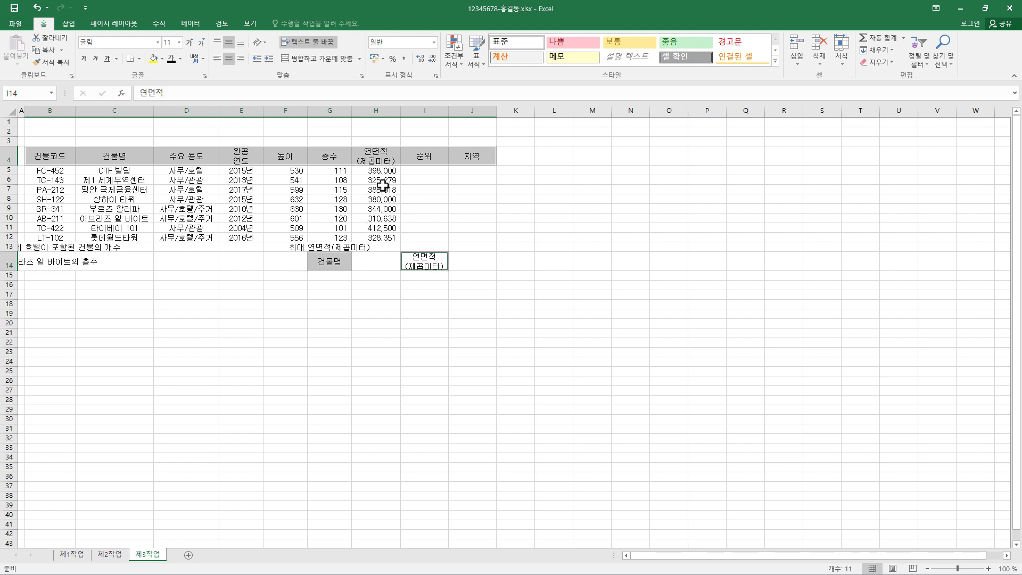
pyautogui.click(162, 58)
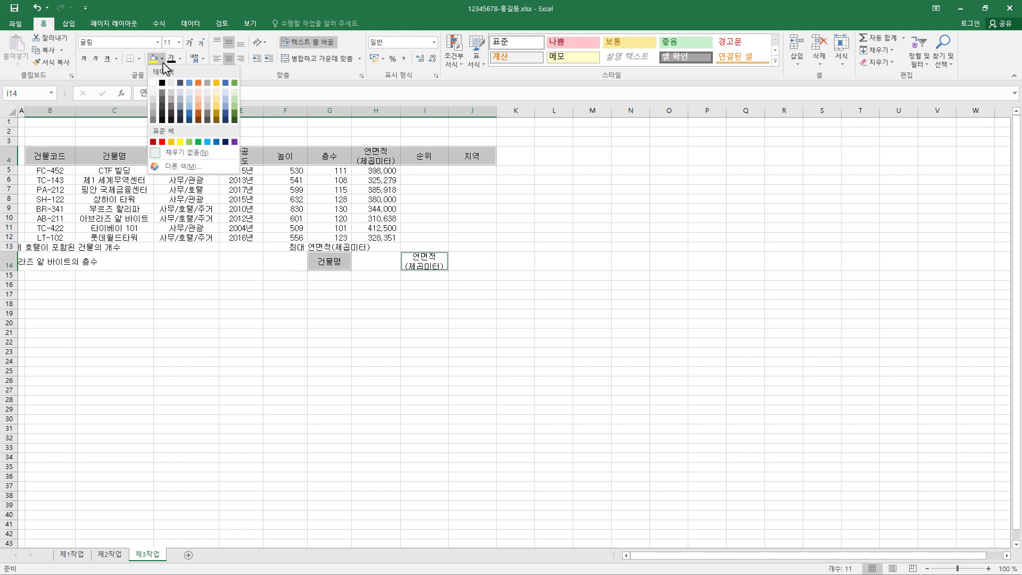
pyautogui.click(172, 142)
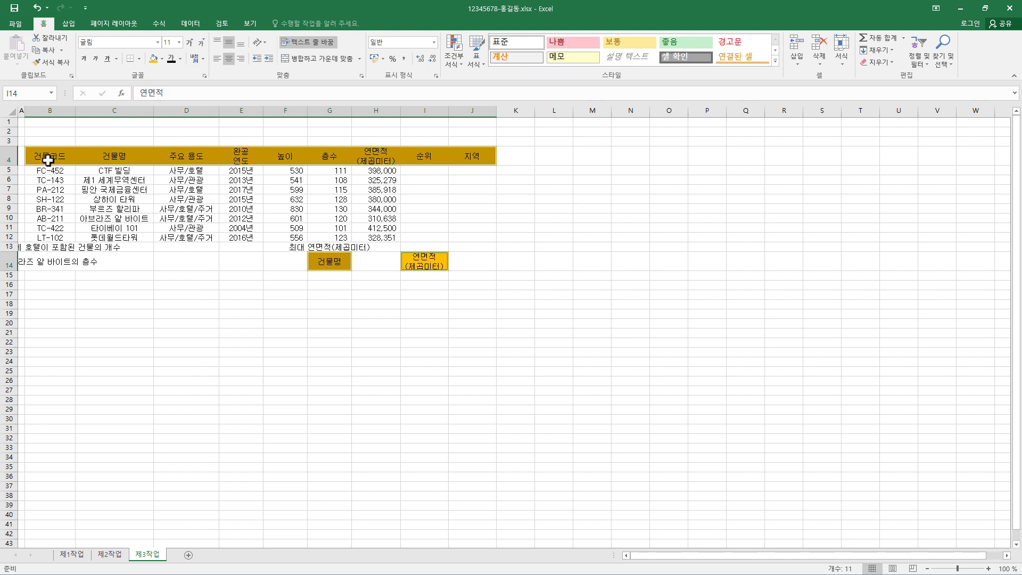
# Merge and center the ranges B13:D13, B14:D14, F13:F14 and G13:I13.
pyautogui.moveTo(40, 247); pyautogui.dragTo(170, 248)
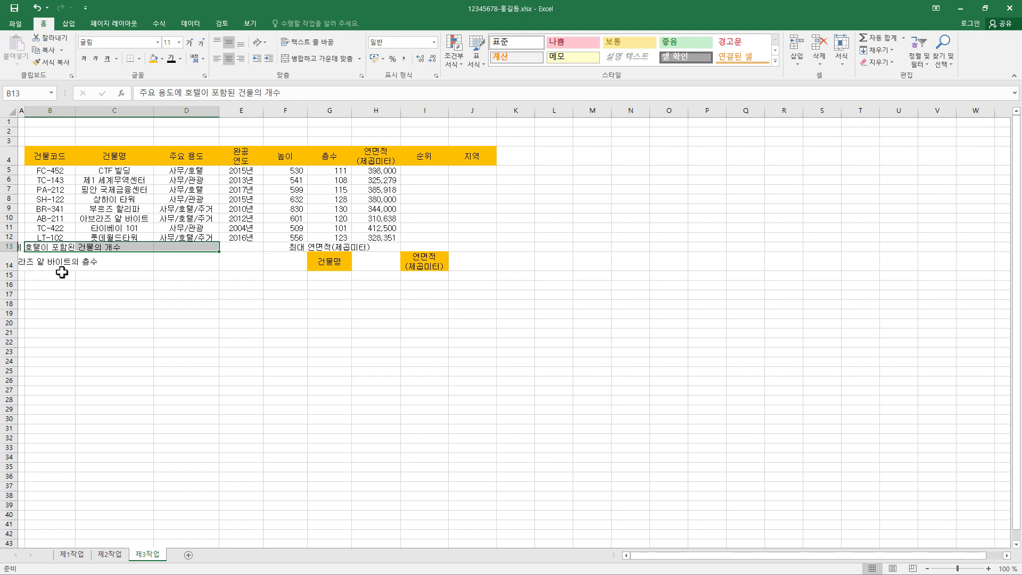
pyautogui.moveTo(56, 264); pyautogui.dragTo(185, 263)
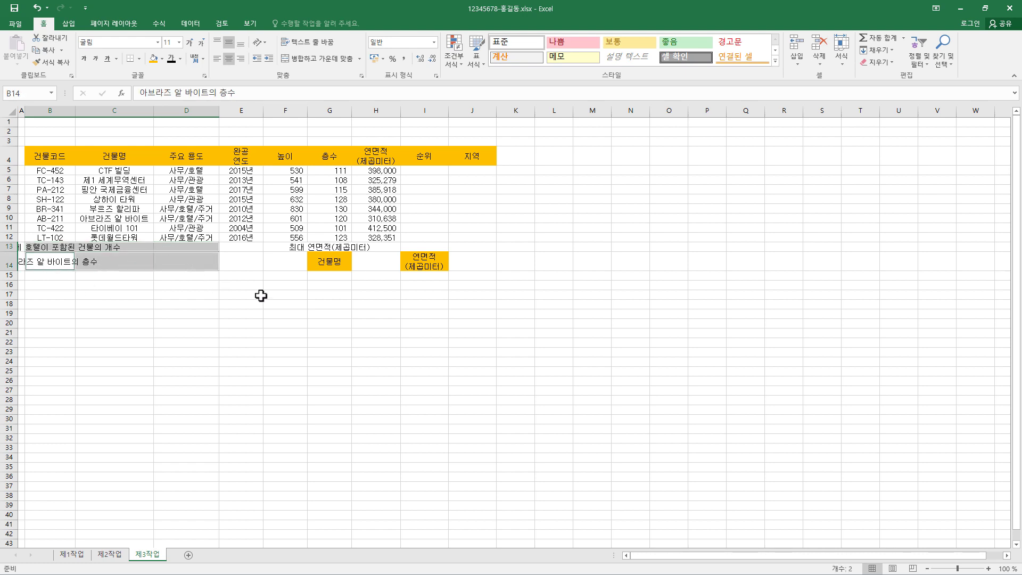
pyautogui.moveTo(285, 246); pyautogui.dragTo(425, 246)
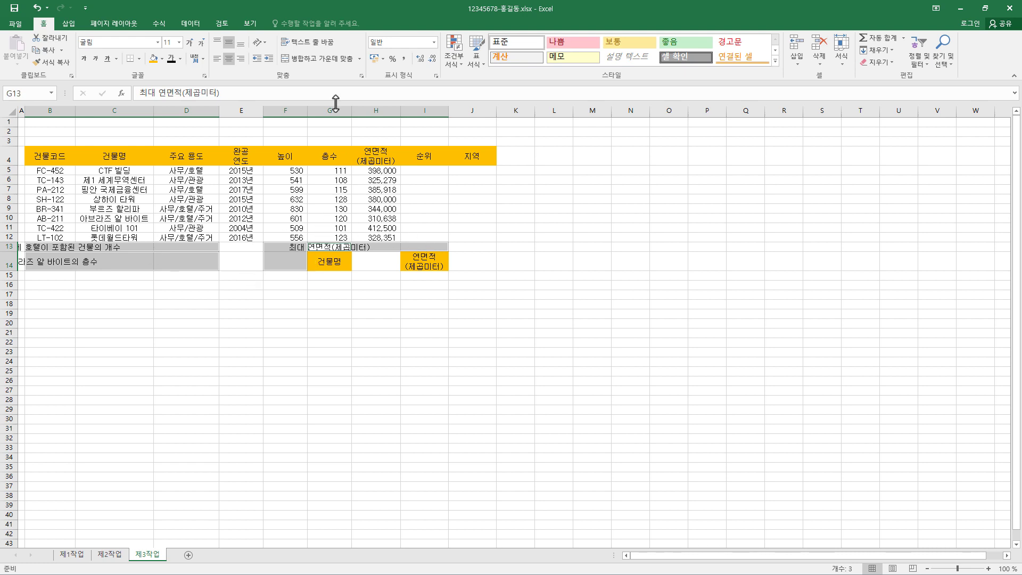
pyautogui.click(332, 63)
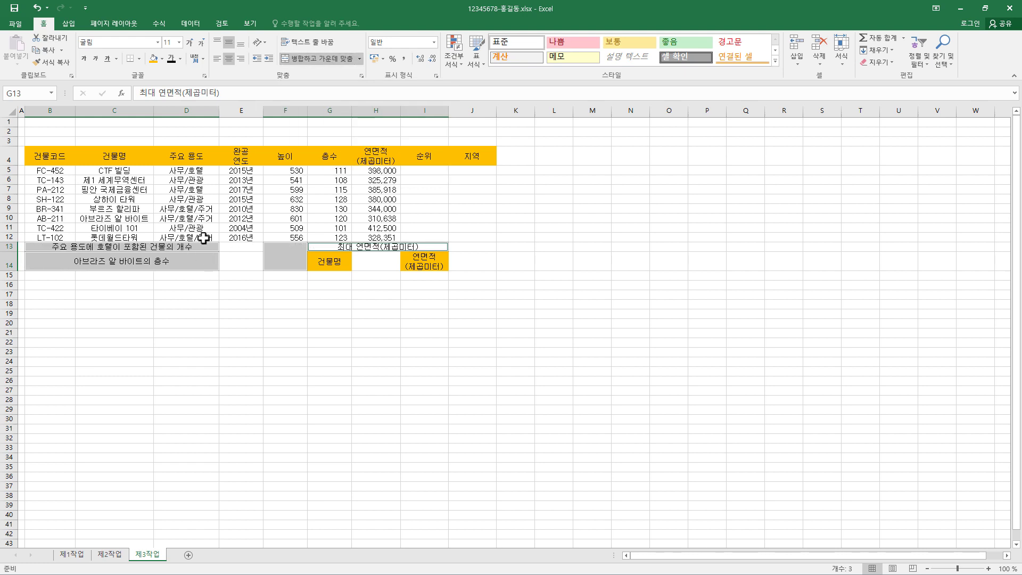
# Cross out the empty merged cell F13:F14 with diagonal borders in both directions.
pyautogui.click(198, 261)
pyautogui.click(194, 246)
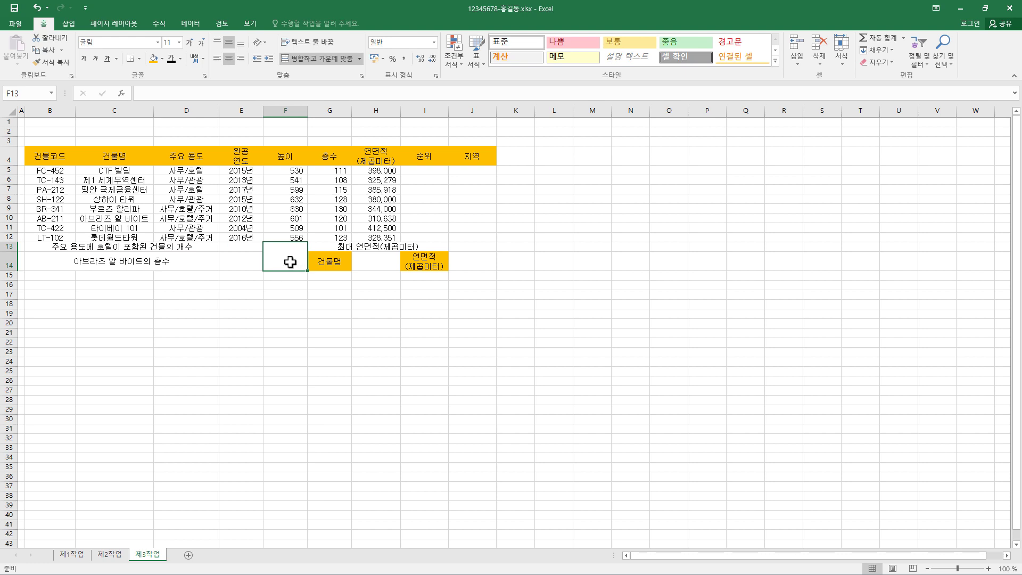
pyautogui.hotkey('ctrl', '1')
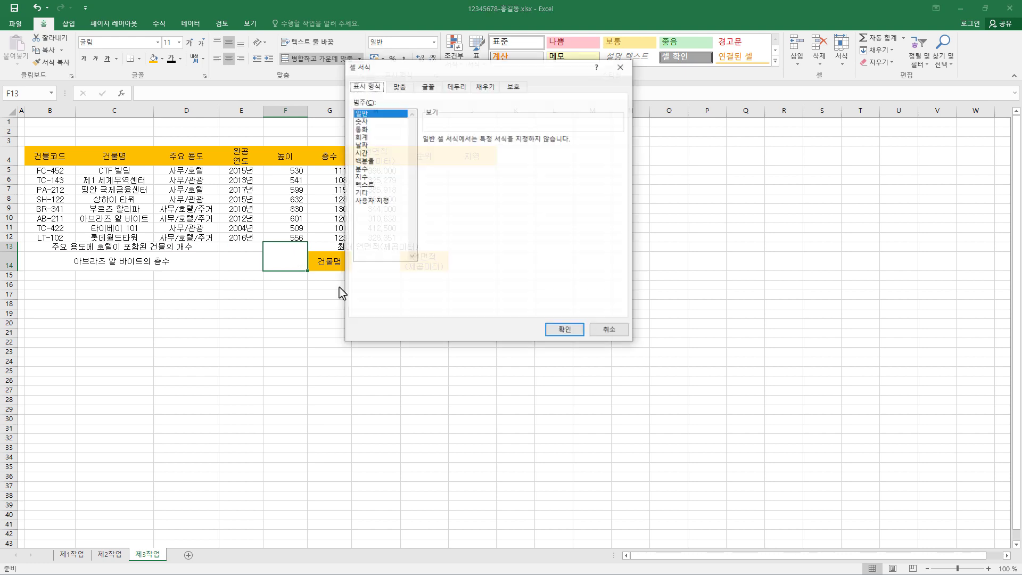
pyautogui.click(458, 87)
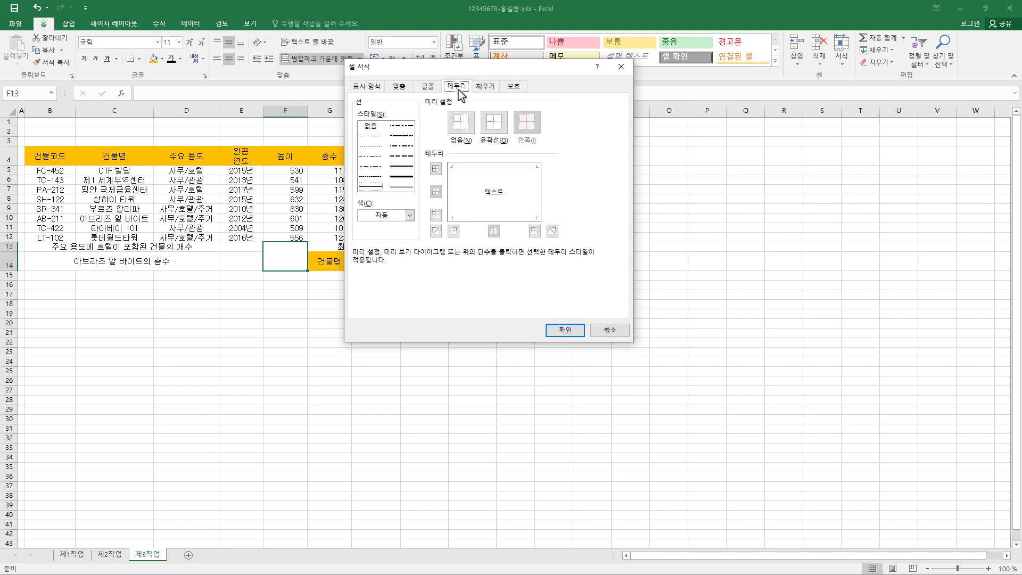
pyautogui.click(435, 231)
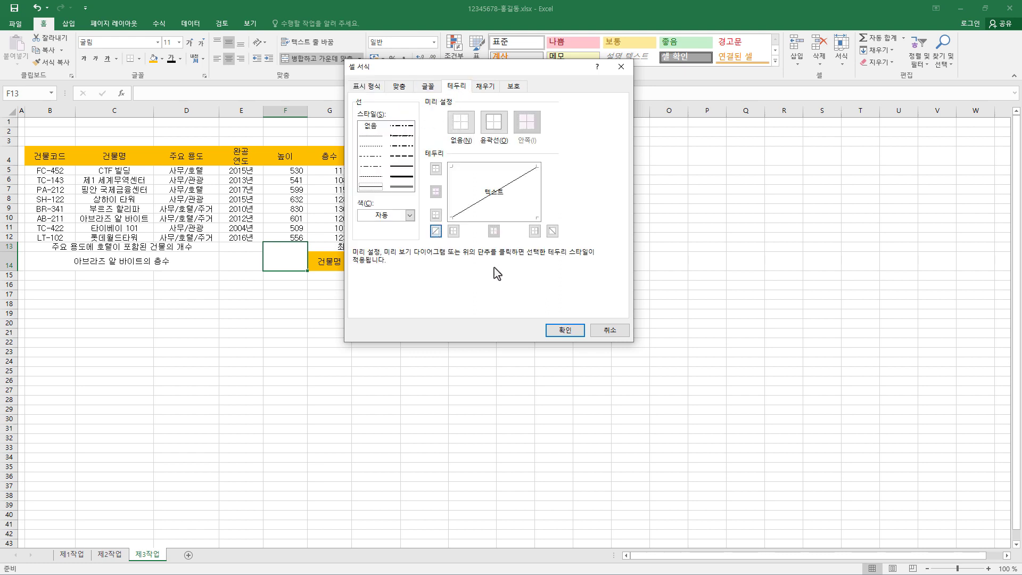
pyautogui.click(552, 231)
pyautogui.click(565, 330)
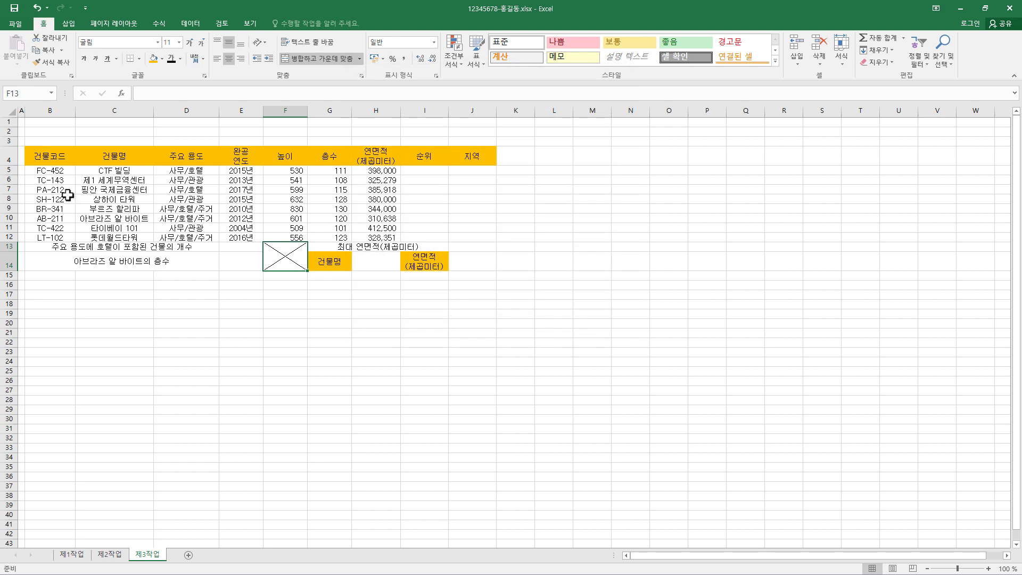
# Apply all borders to the whole building table B4:J14.
pyautogui.moveTo(43, 154)
pyautogui.mouseDown()
pyautogui.moveTo(463, 156)
pyautogui.moveTo(474, 255)
pyautogui.mouseUp()
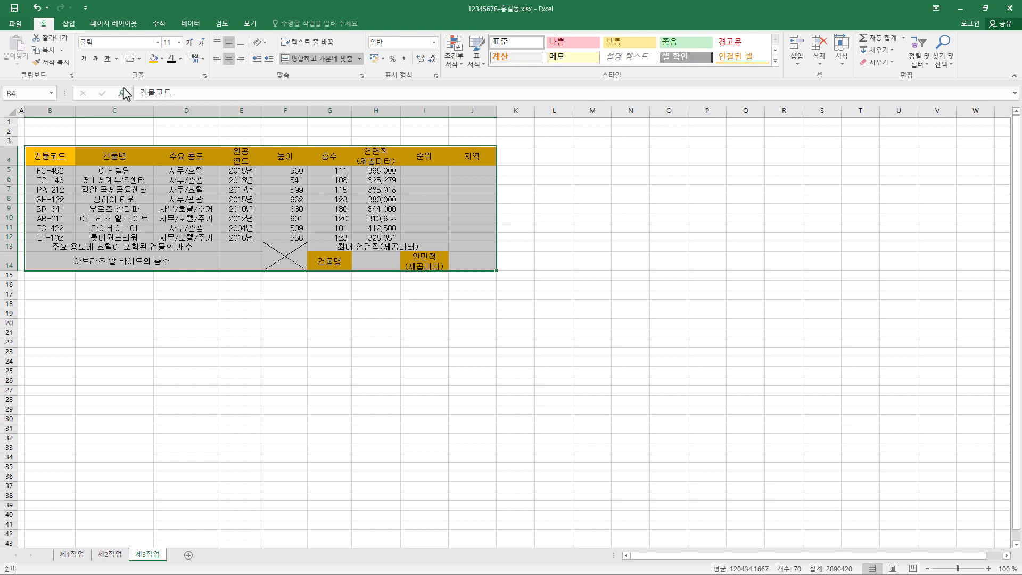
pyautogui.click(139, 59)
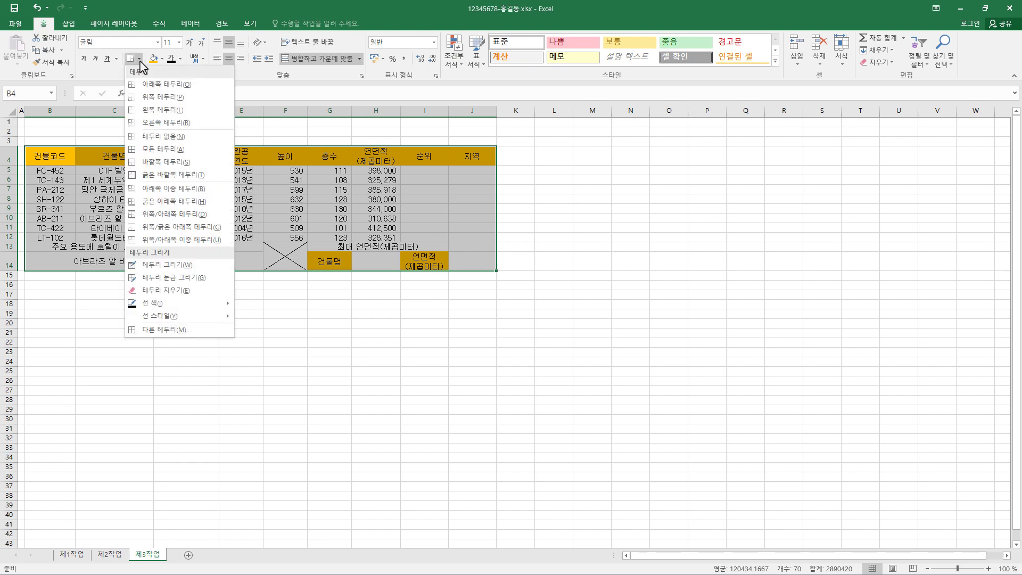
pyautogui.click(193, 151)
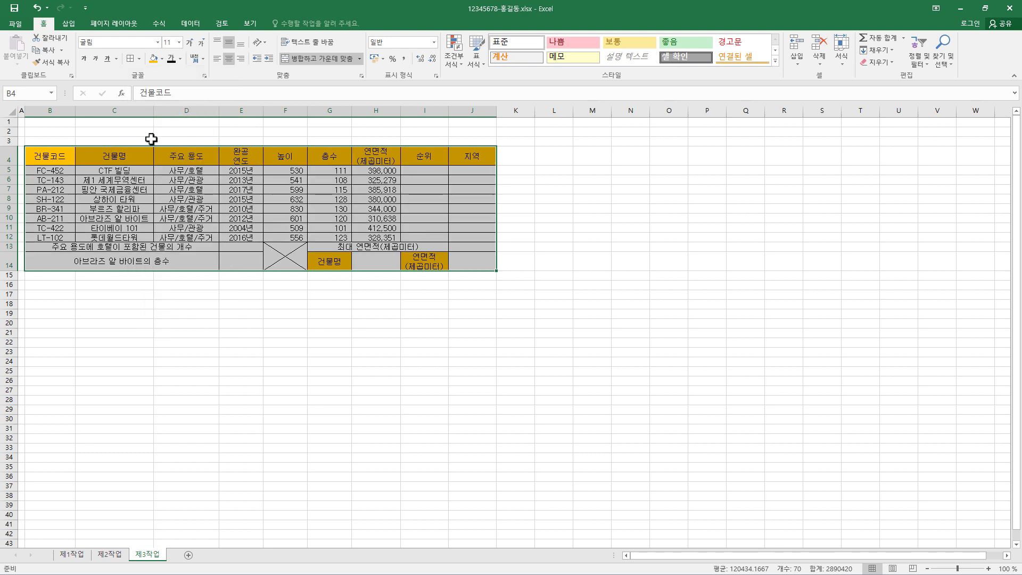
# Add thick outside borders around each of the blocks B4:J4, B5:J12 and B13:J14.
pyautogui.moveTo(66, 155); pyautogui.dragTo(469, 160)
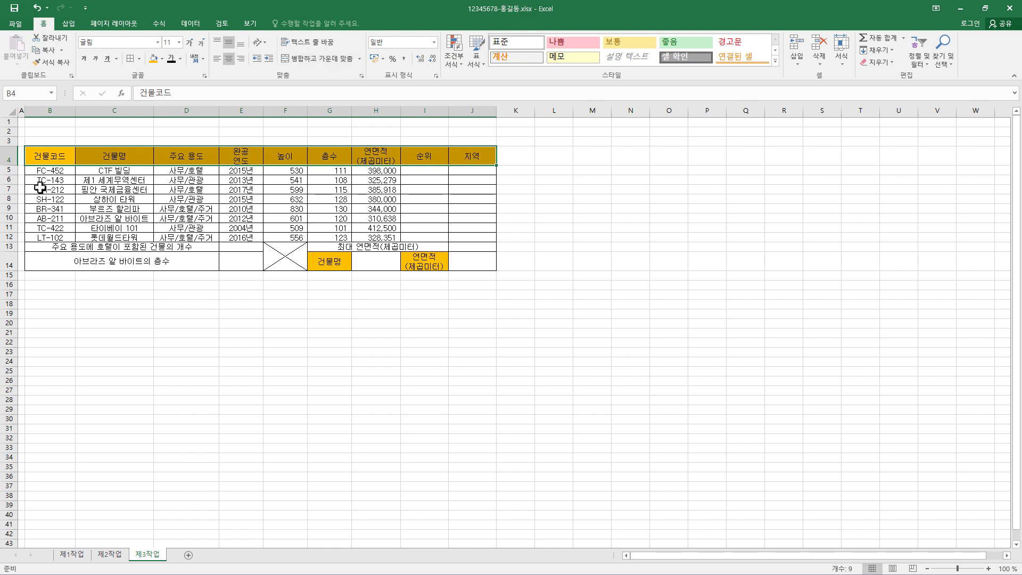
pyautogui.moveTo(44, 173); pyautogui.dragTo(466, 234)
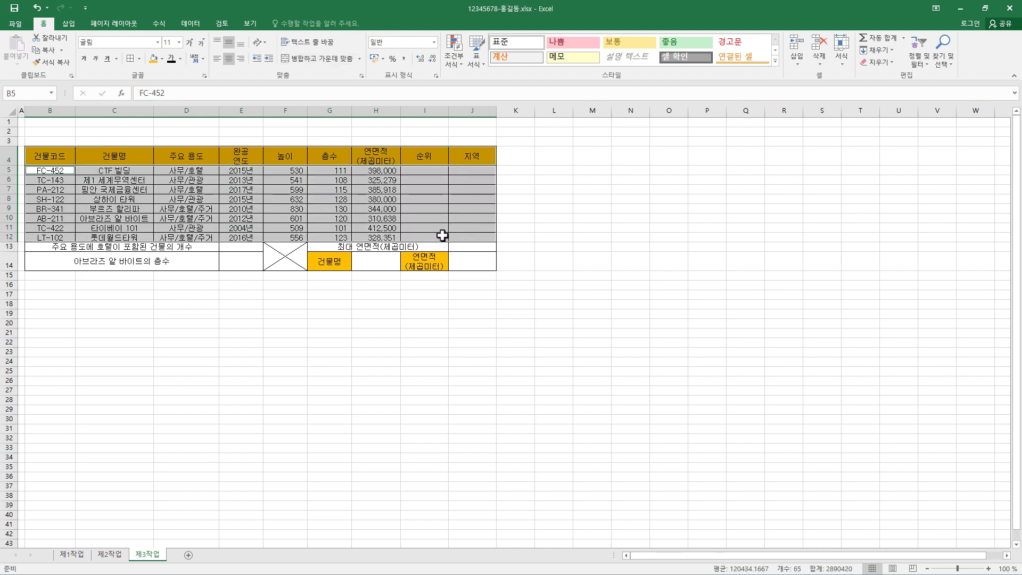
pyautogui.keyDown('ctrl'); pyautogui.click(54, 249); pyautogui.keyUp('ctrl')
pyautogui.moveTo(53, 252); pyautogui.dragTo(468, 270)
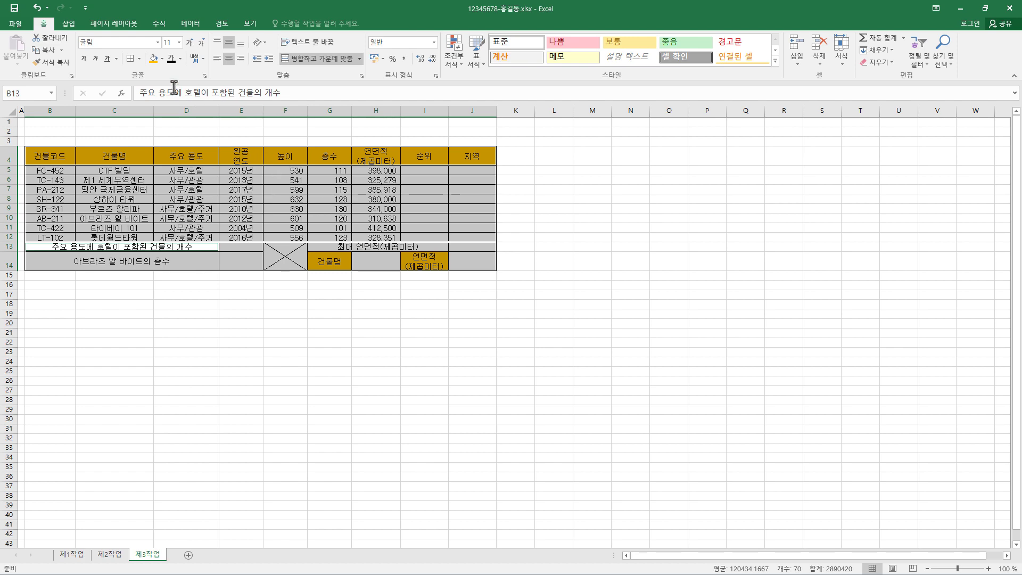
pyautogui.click(139, 59)
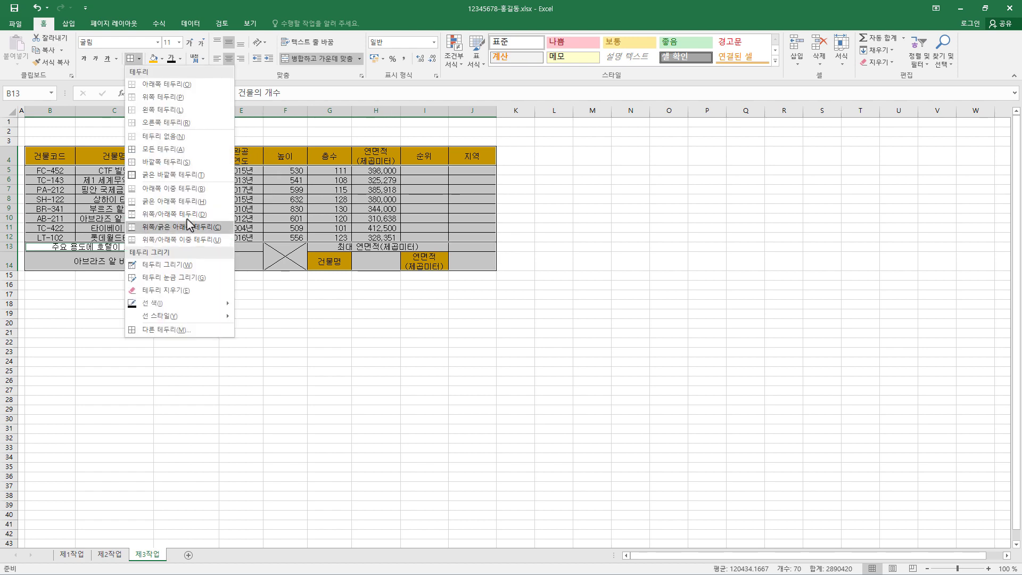
pyautogui.click(196, 180)
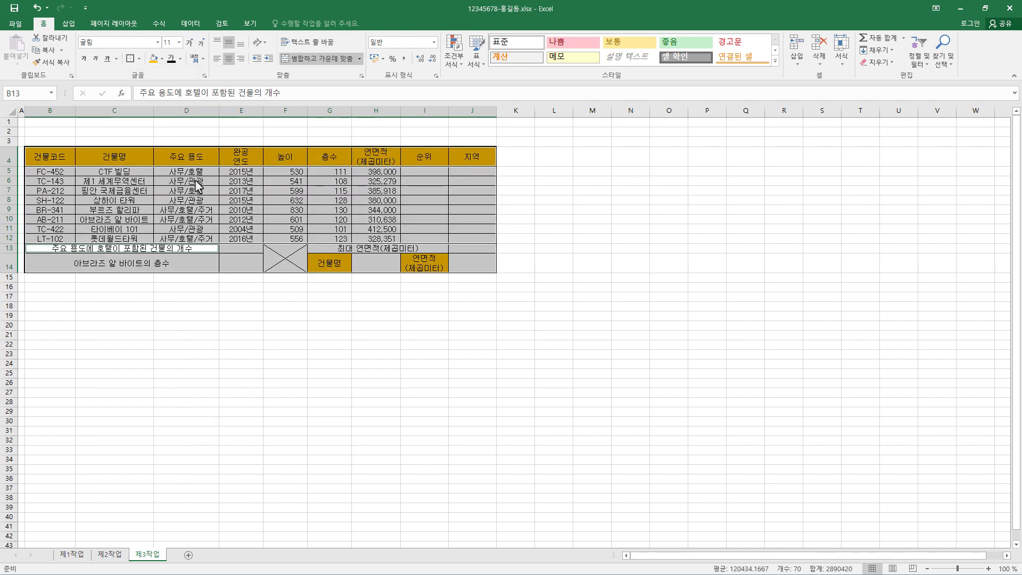
pyautogui.click(283, 290)
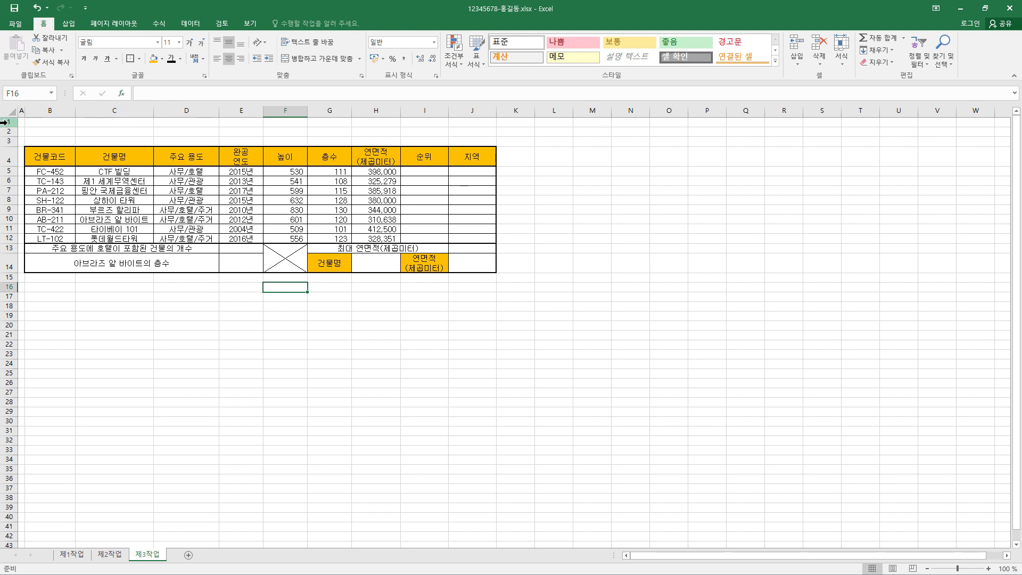
# Increase the height of rows 1 to 3 uniformly to make room for a title above the table.
pyautogui.moveTo(5, 122); pyautogui.dragTo(6, 139)
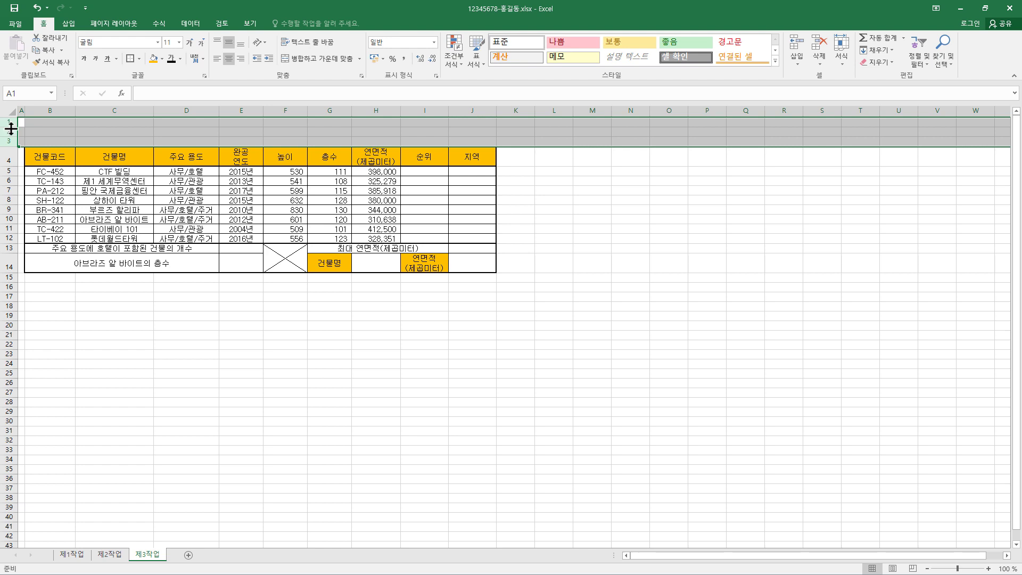
pyautogui.moveTo(11, 127); pyautogui.dragTo(10, 133)
pyautogui.click(60, 130)
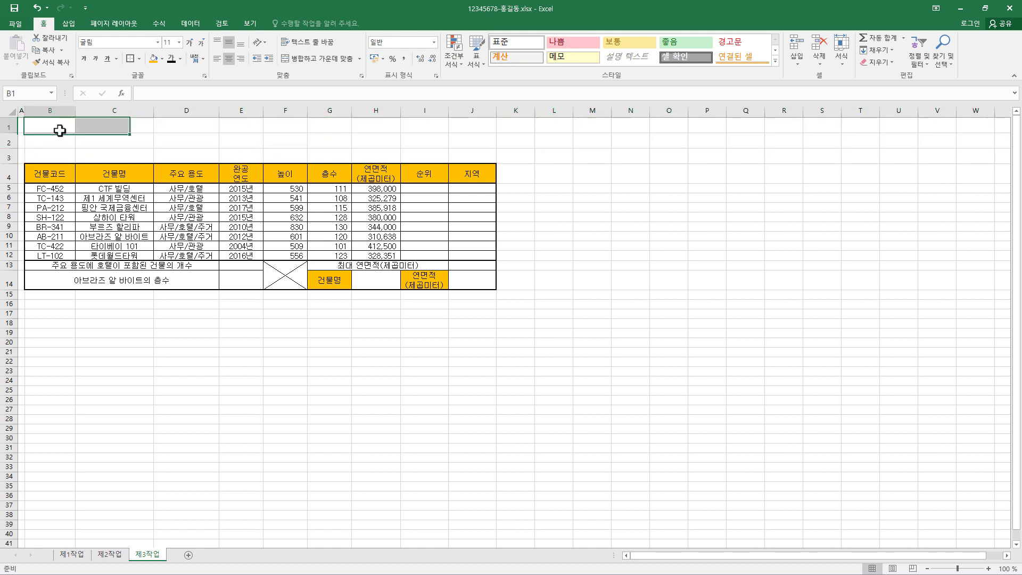
# Draw a wide hexagon shape above the table, spanning from cell B1 to about the middle of G3.
pyautogui.click(69, 24)
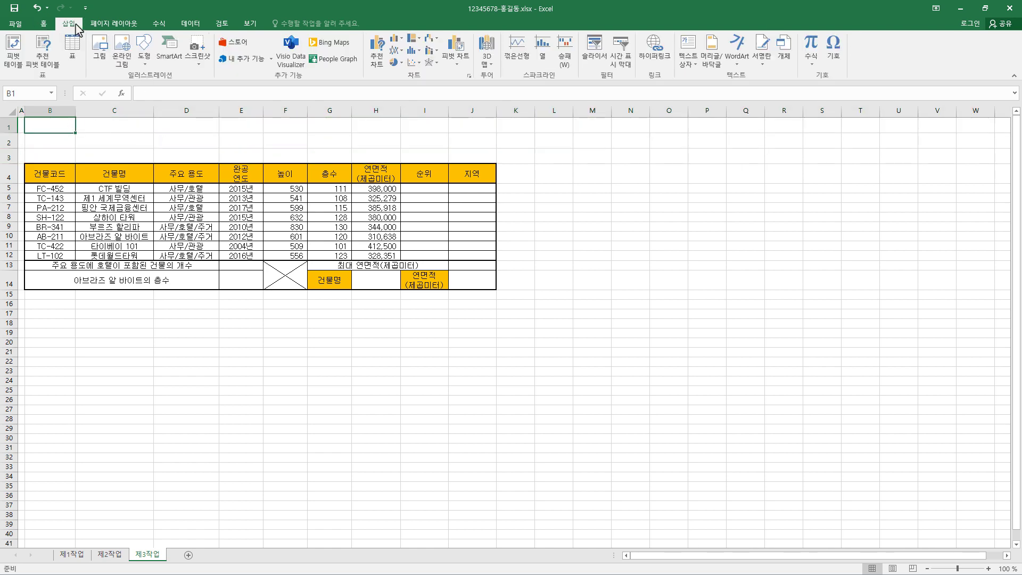
pyautogui.click(151, 57)
pyautogui.click(236, 165)
pyautogui.moveTo(25, 122); pyautogui.dragTo(332, 160)
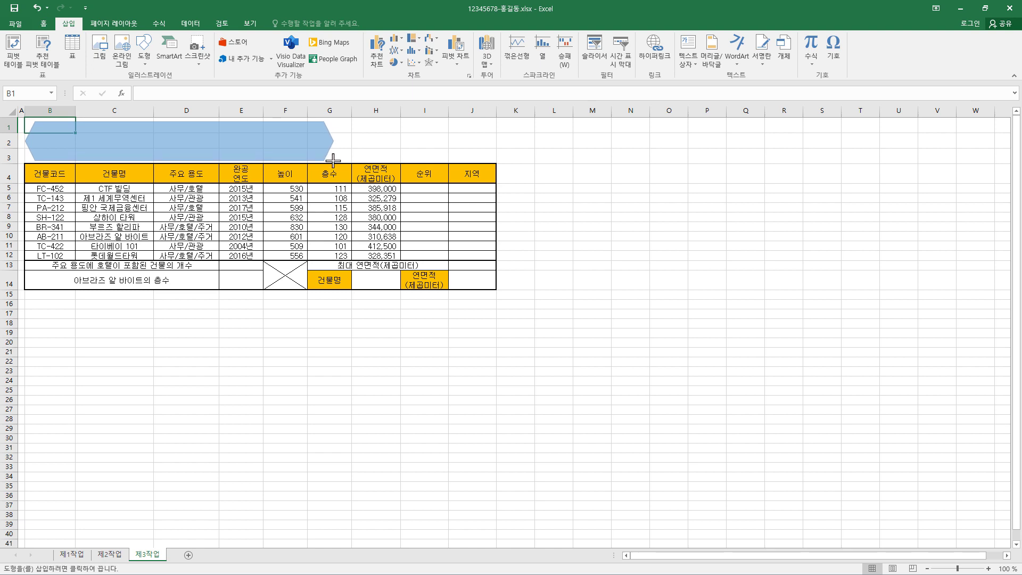
# Finish drawing the hexagon above the table and give it an outer shadow offset to the right.
pyautogui.moveTo(333, 160); pyautogui.dragTo(334, 159)
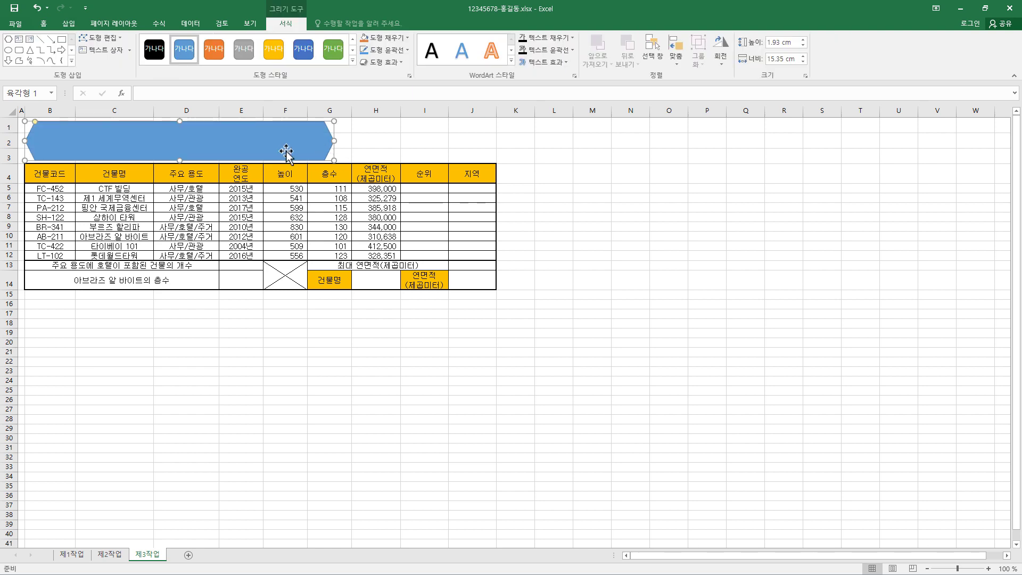
pyautogui.click(402, 63)
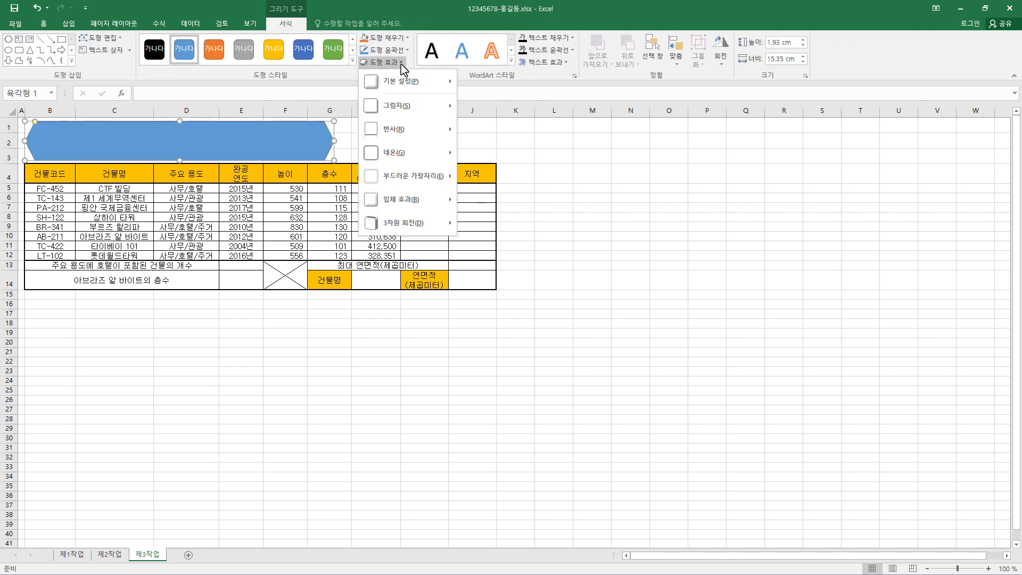
pyautogui.moveTo(405, 109)
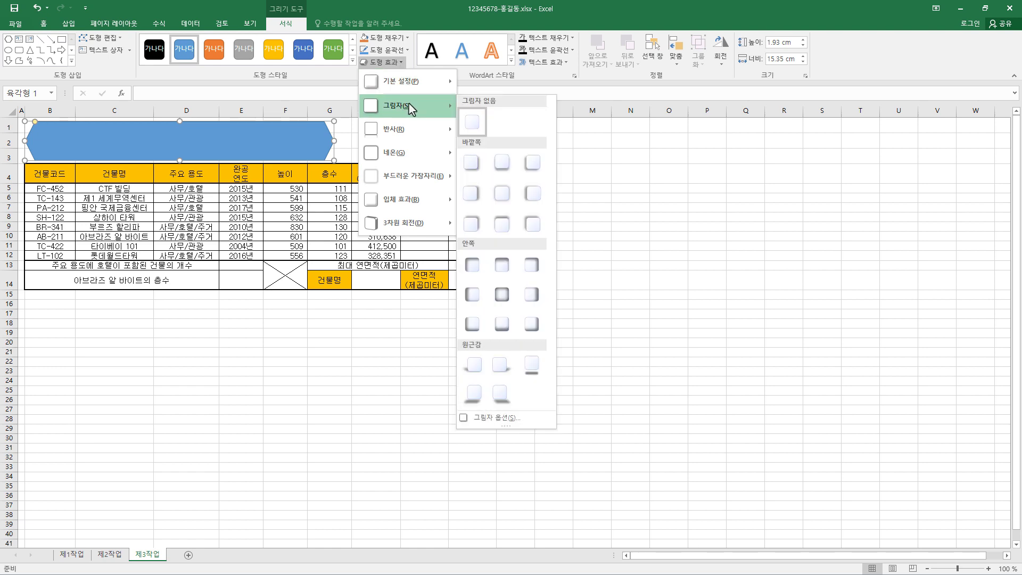
pyautogui.click(480, 195)
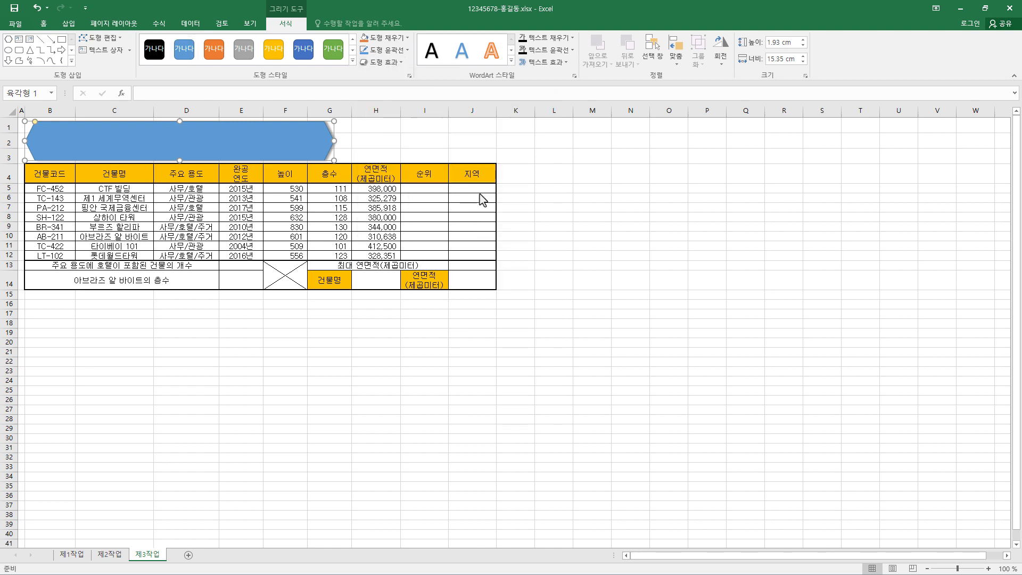
# Fill the hexagon with standard yellow and give it a thin black outline.
pyautogui.click(406, 40)
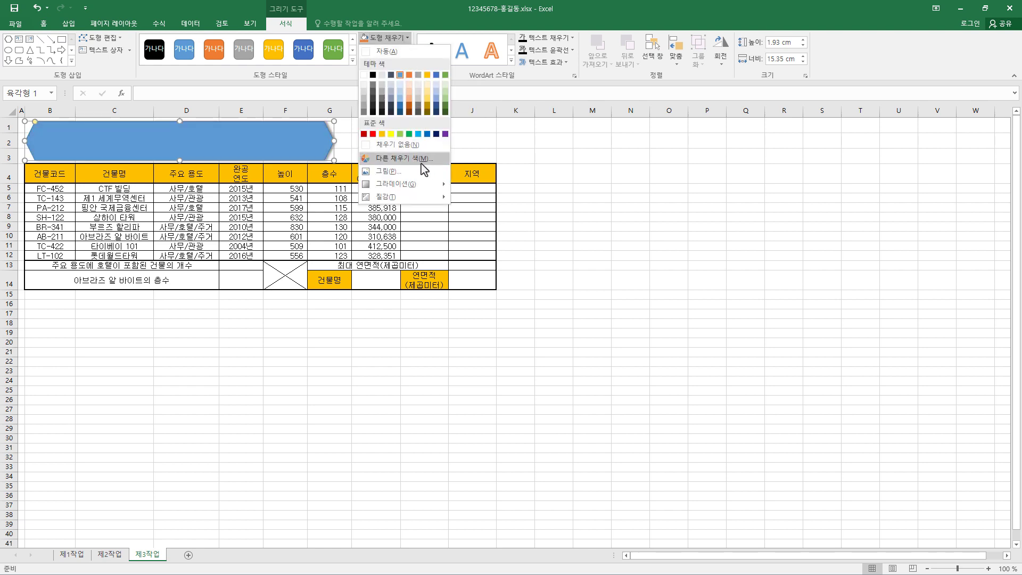
pyautogui.click(391, 134)
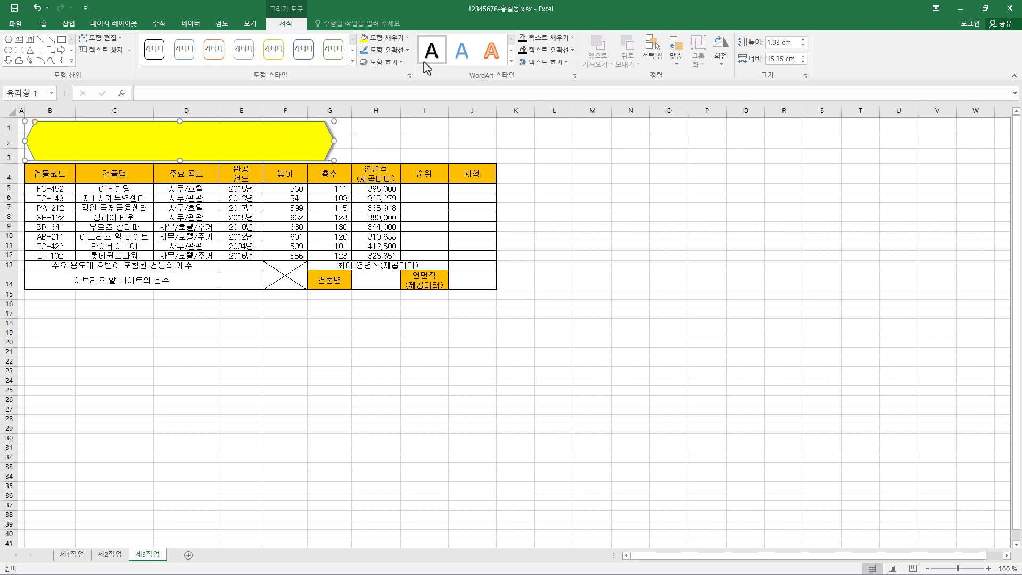
pyautogui.click(409, 51)
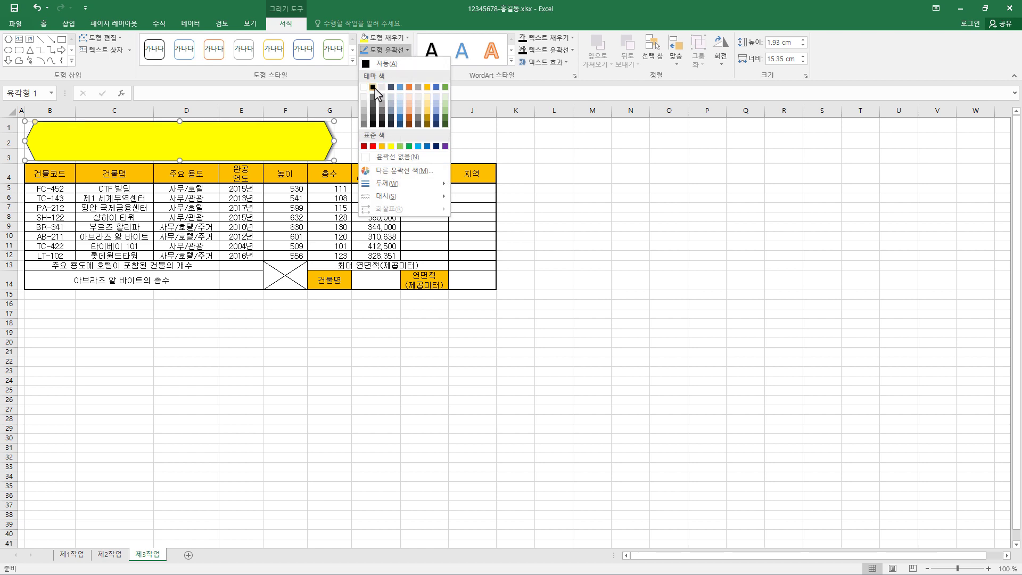
pyautogui.click(376, 92)
pyautogui.click(402, 53)
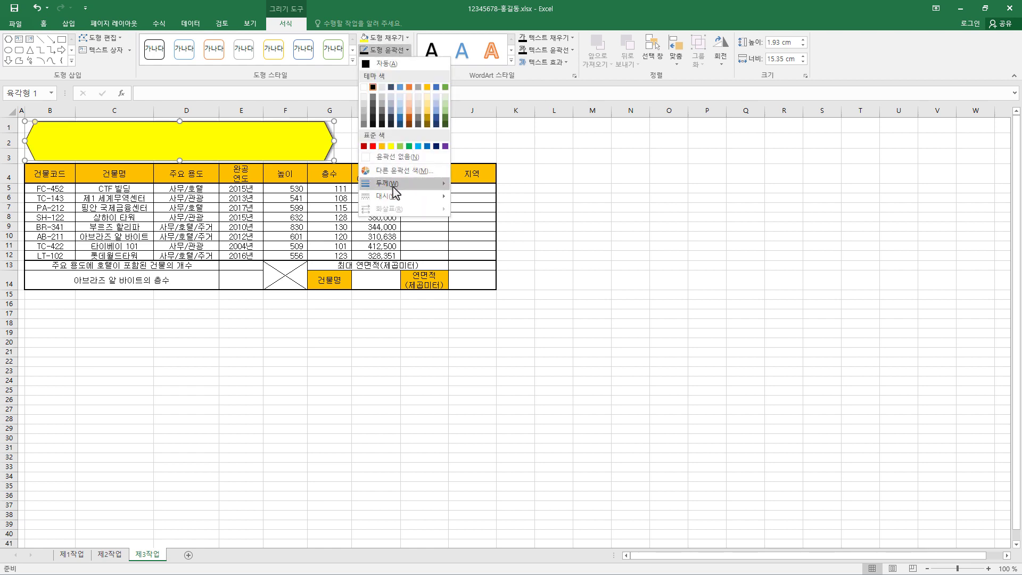
pyautogui.moveTo(394, 184)
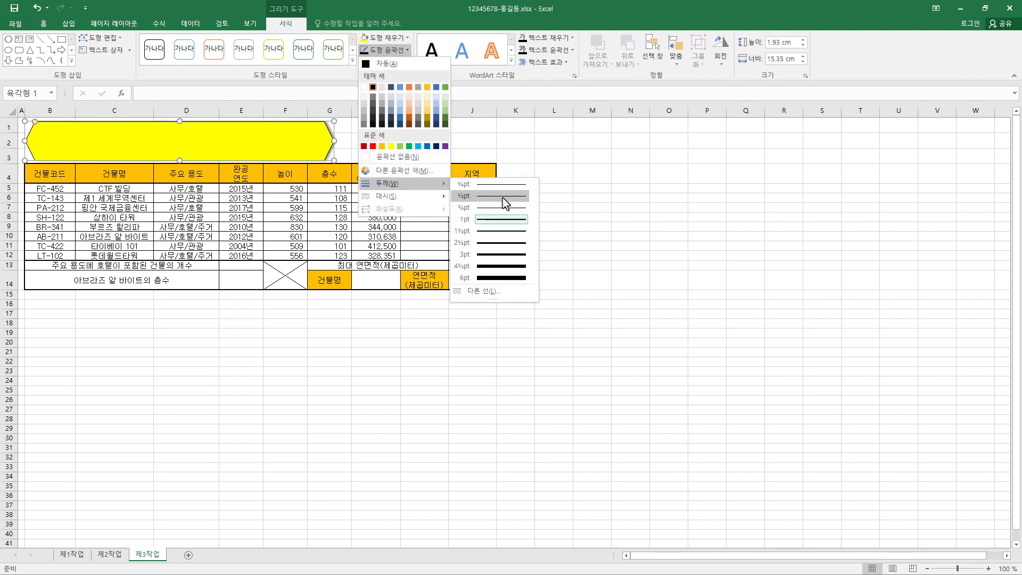
pyautogui.click(503, 213)
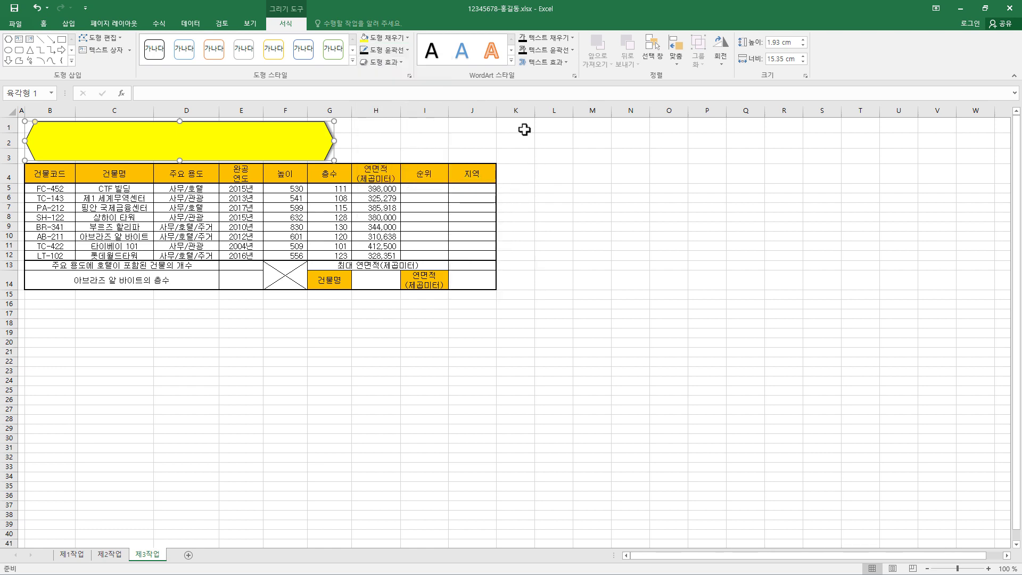
# Set the hexagon's text font to 굴림 at size 24.
pyautogui.click(44, 23)
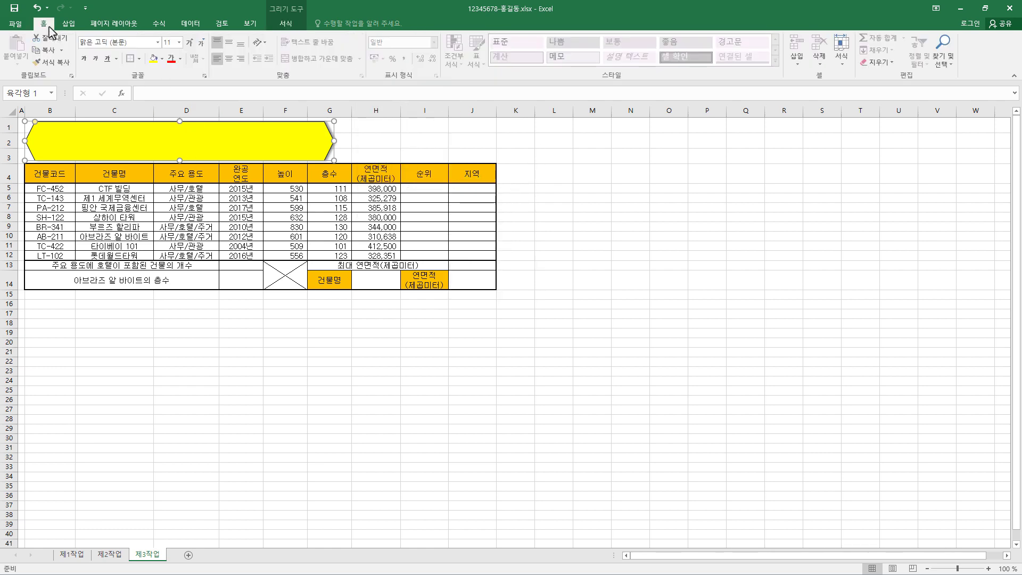
pyautogui.click(132, 46)
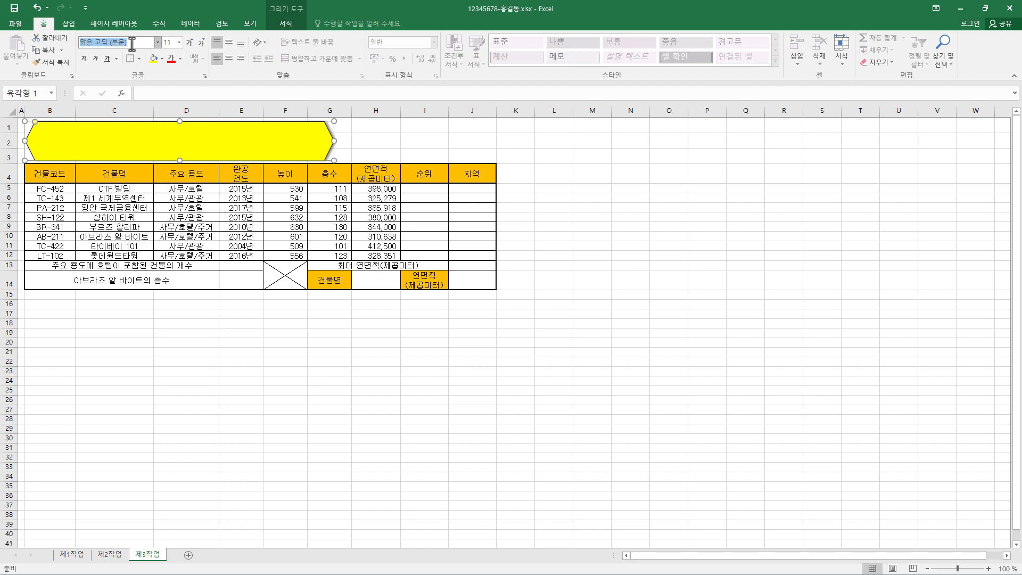
pyautogui.write('굴림')
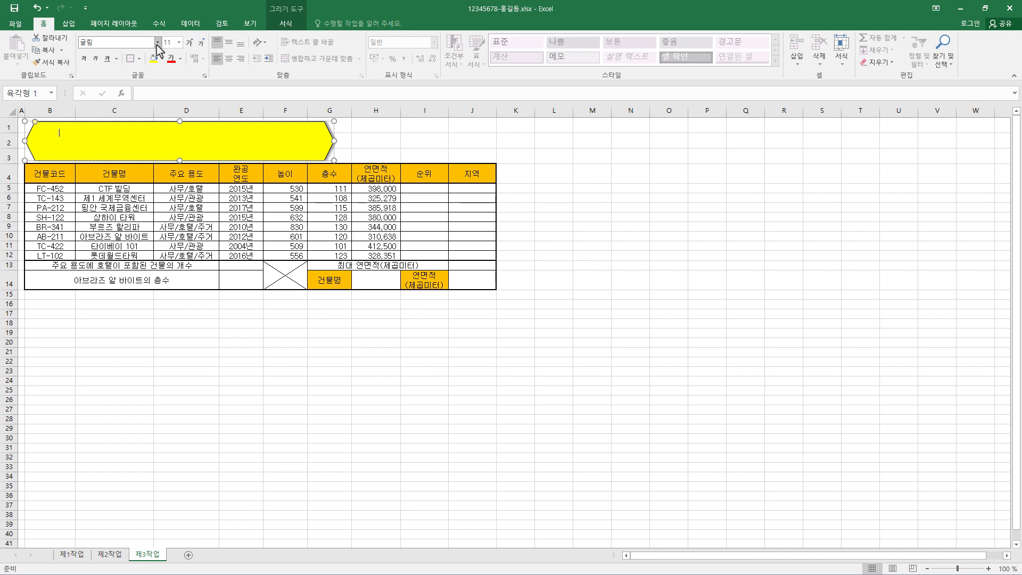
pyautogui.click(158, 42)
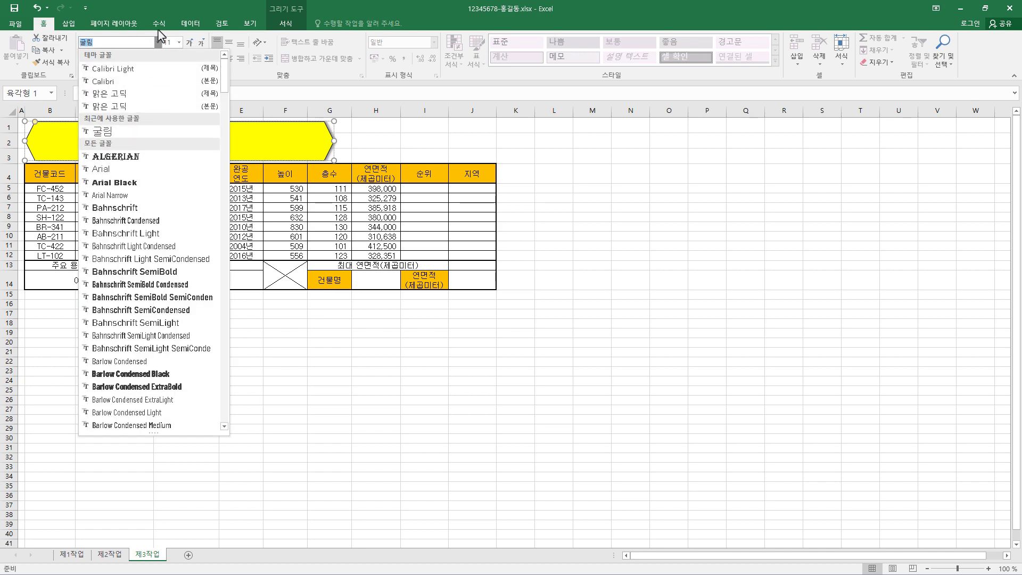
pyautogui.click(141, 133)
pyautogui.click(170, 43)
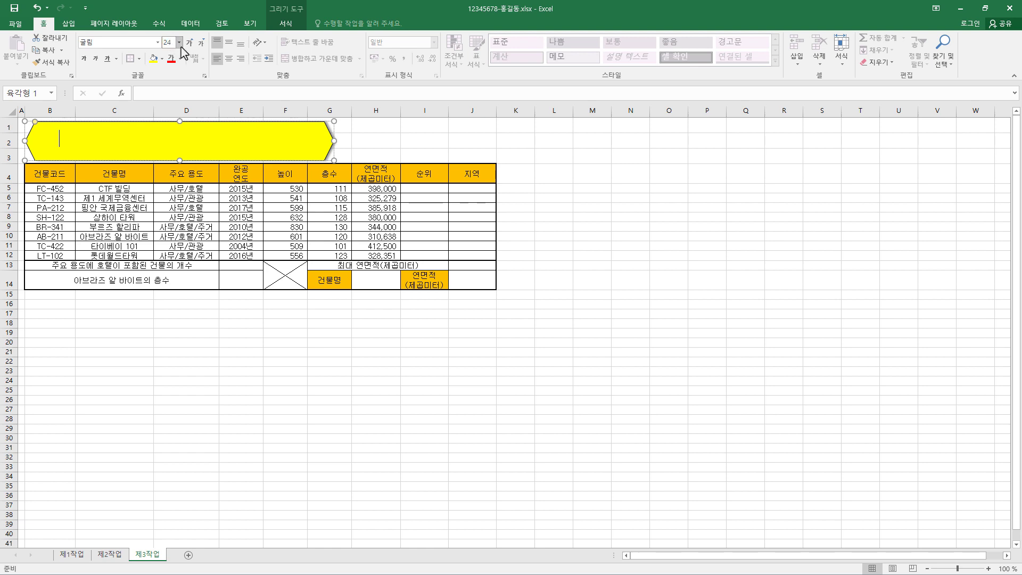
pyautogui.click(180, 43)
pyautogui.click(180, 43)
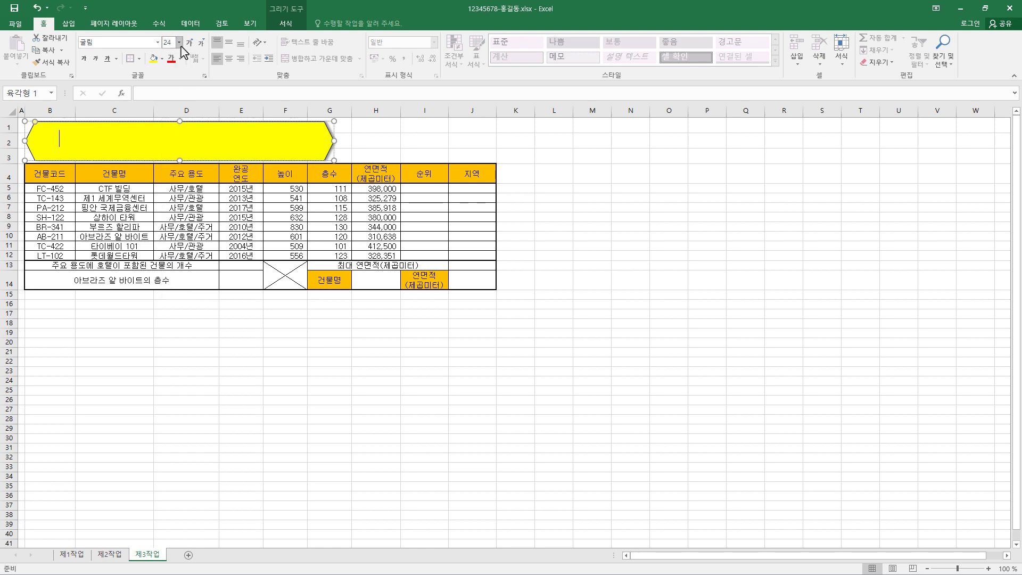
# Make the hexagon's text bold and black.
pyautogui.click(84, 60)
pyautogui.click(181, 58)
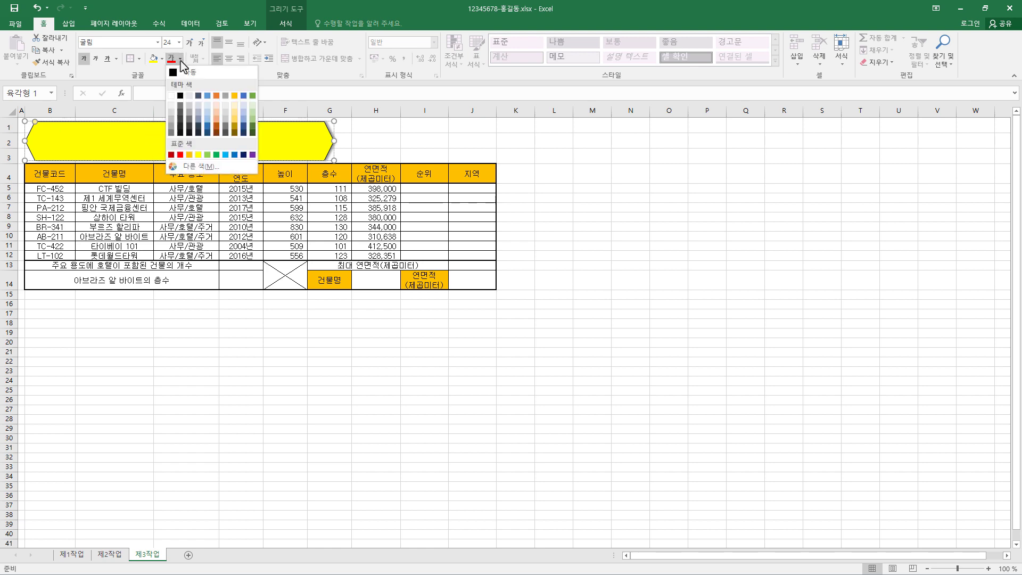
pyautogui.click(181, 96)
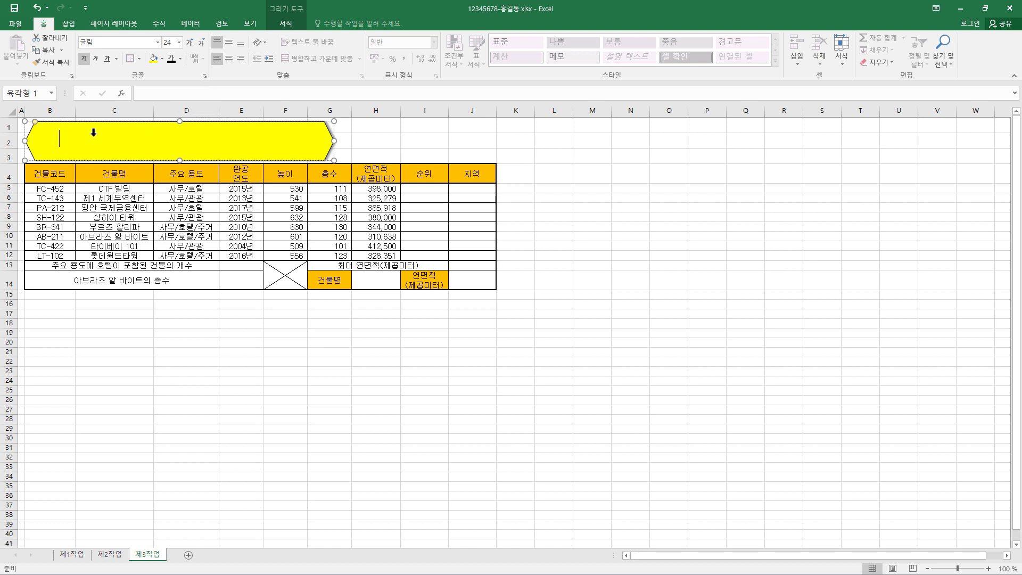
# Center the hexagon's text vertically and horizontally and enter the title "세계의 마천루 빌딩 현황".
pyautogui.click(233, 44)
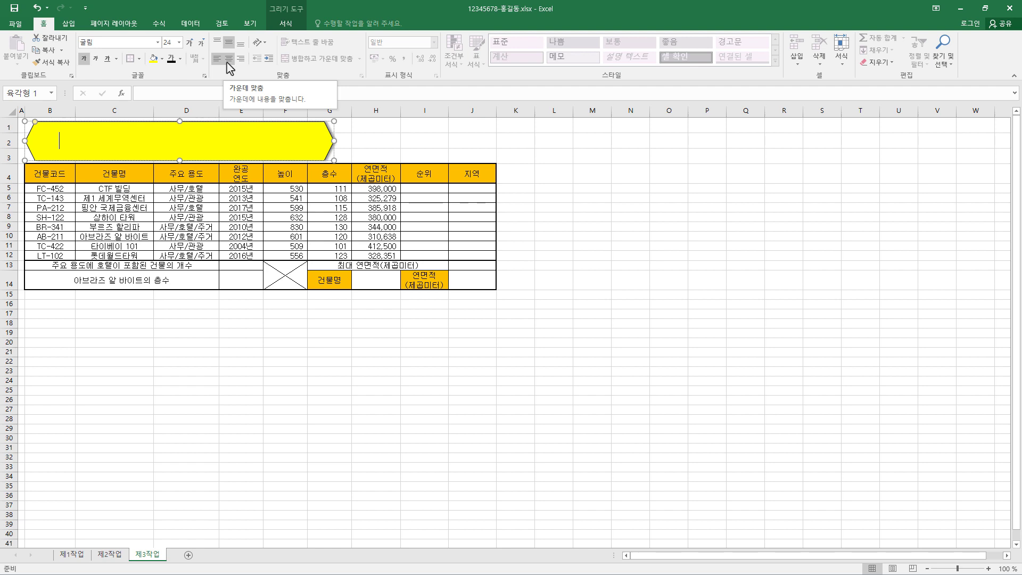
pyautogui.click(227, 60)
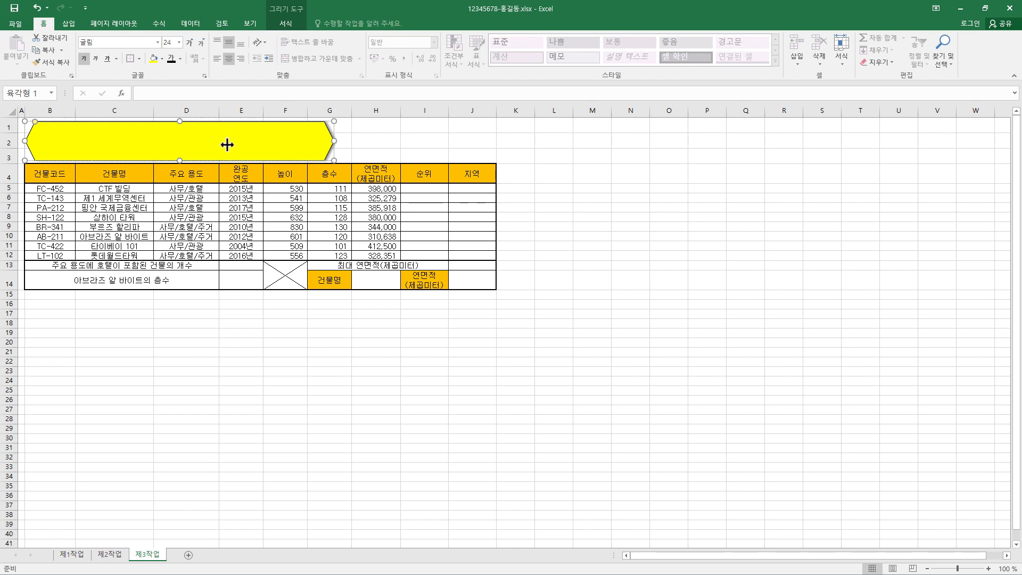
pyautogui.write('세계의 마천루 빌딩 현황')
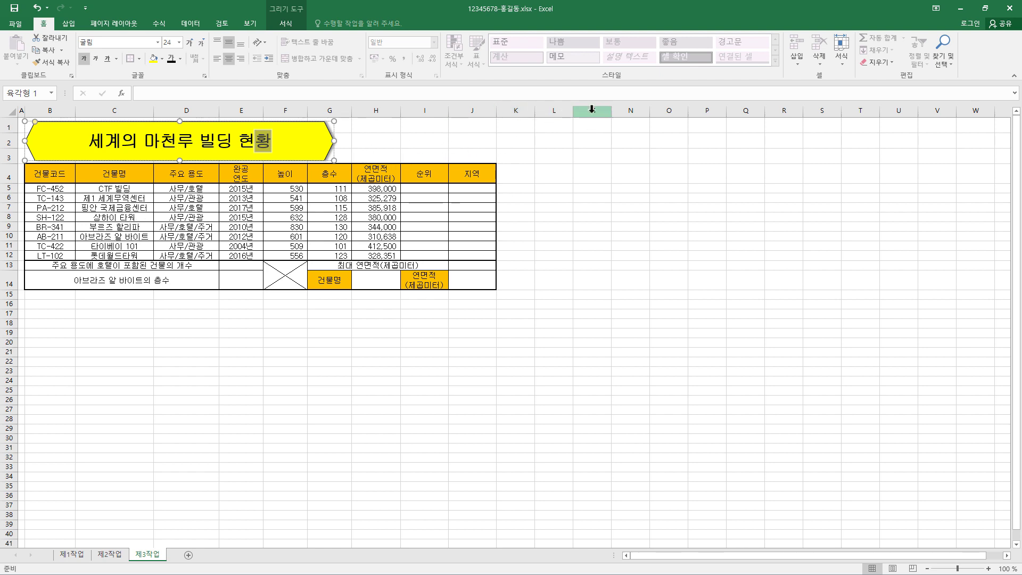
pyautogui.click(589, 317)
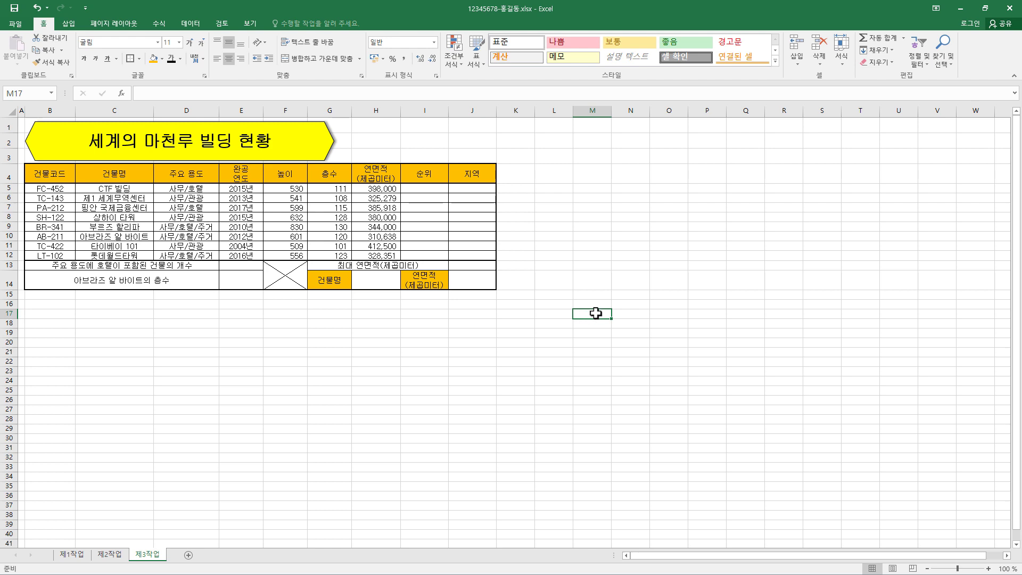
# Merge and center cells M17:M18 and enter "확인" stacked on two lines, one character per line.
pyautogui.moveTo(596, 313); pyautogui.dragTo(596, 321)
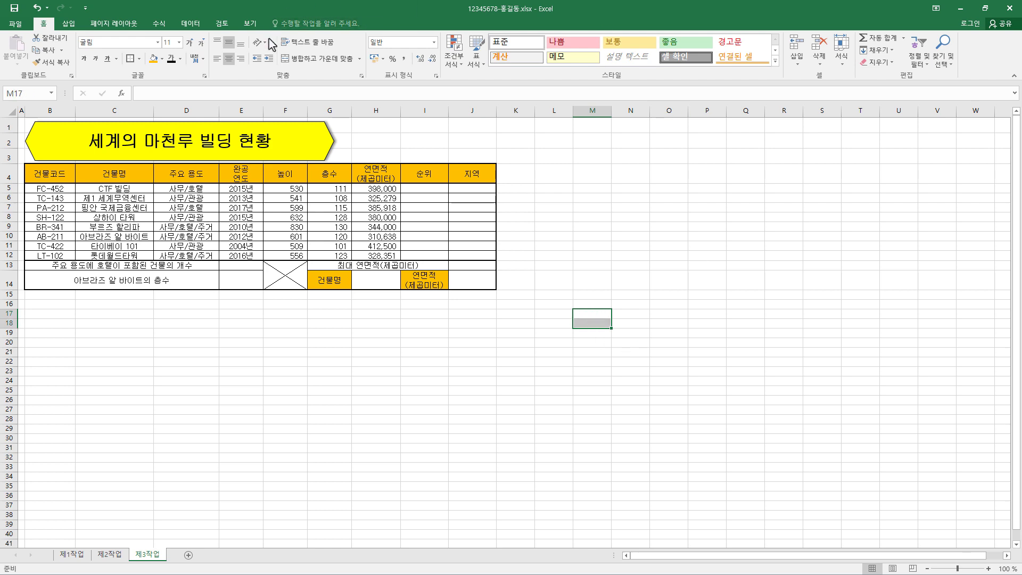
pyautogui.click(333, 64)
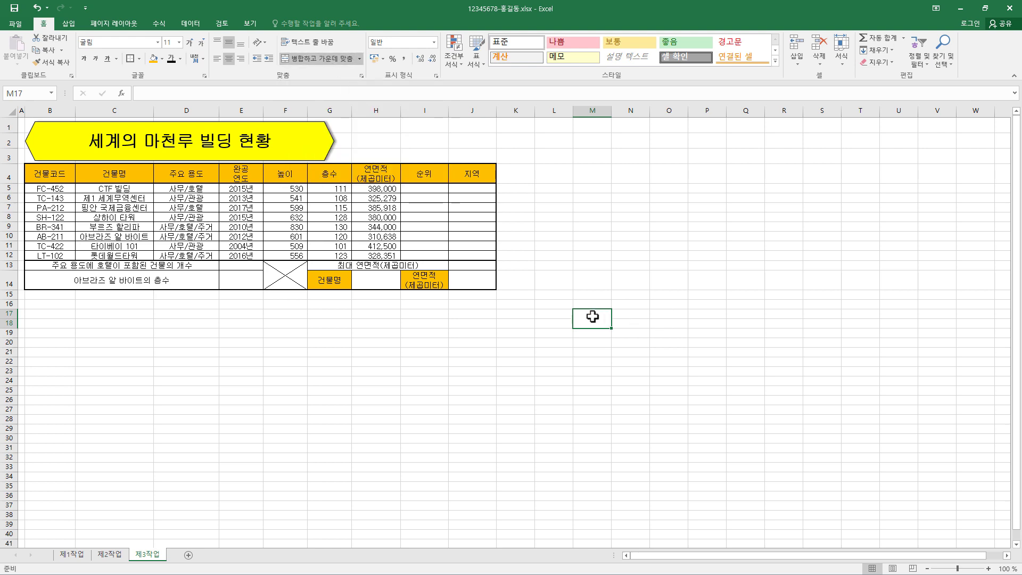
pyautogui.write('화')
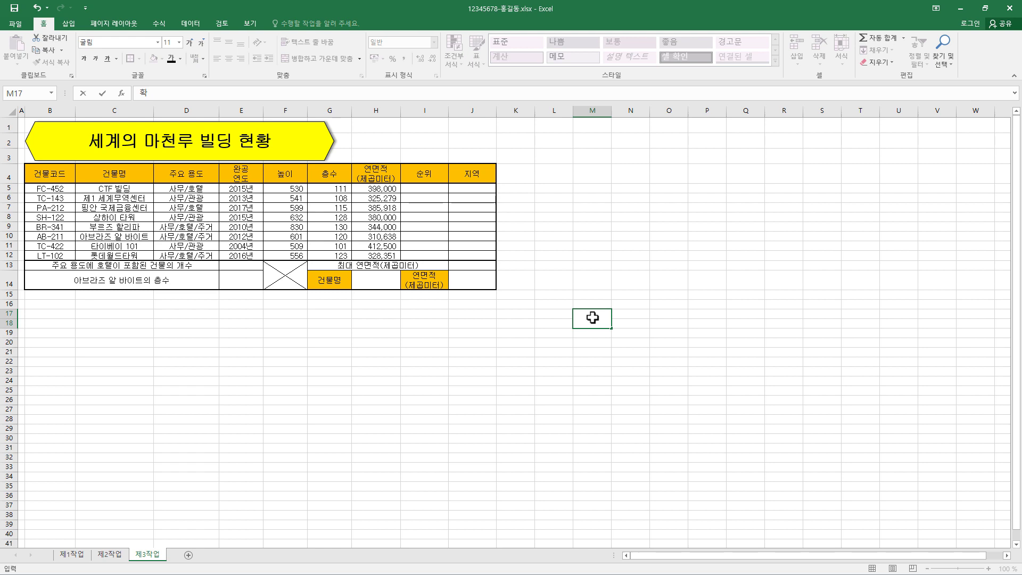
pyautogui.press('BackSpace')
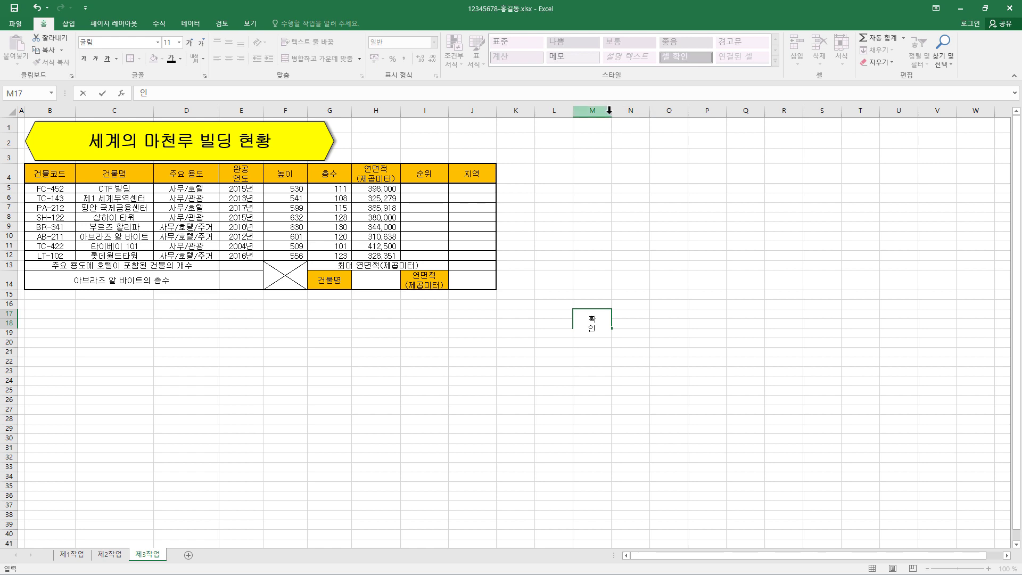
# Narrow column M to fit its stacked label and enter 담당, 팀장 and 부장 in N17:P17.
pyautogui.moveTo(611, 109); pyautogui.dragTo(588, 120)
pyautogui.moveTo(602, 315); pyautogui.dragTo(681, 316)
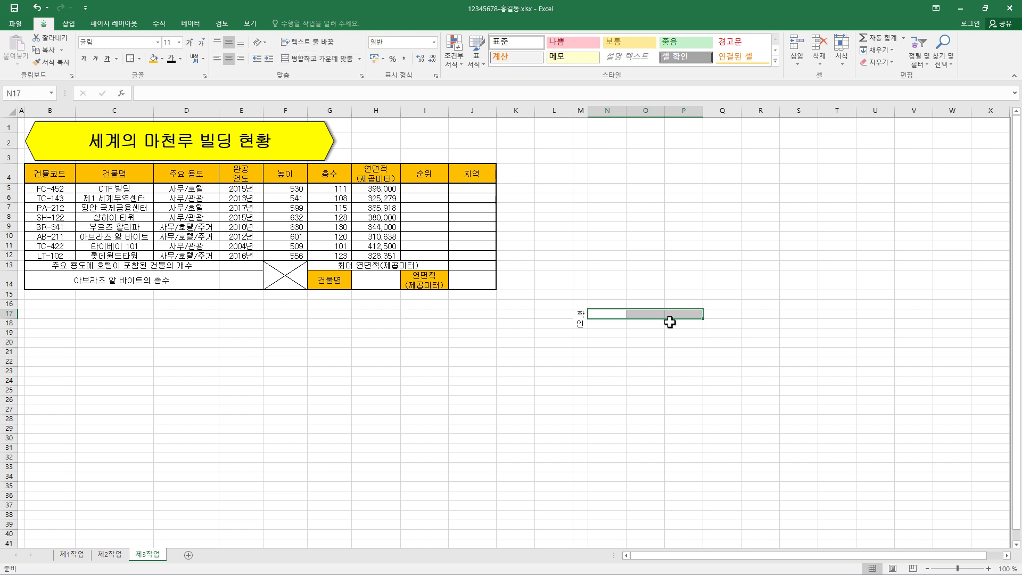
# Increase the height of row 18 to make room for signatures under the approval headings.
pyautogui.moveTo(616, 319); pyautogui.dragTo(671, 324)
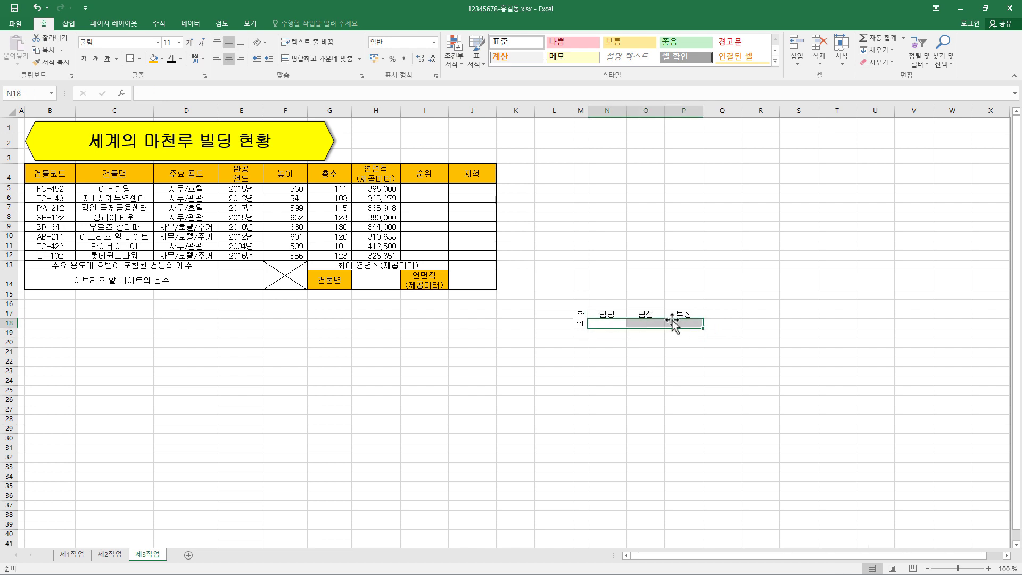
pyautogui.click(9, 323)
pyautogui.moveTo(11, 328); pyautogui.dragTo(11, 341)
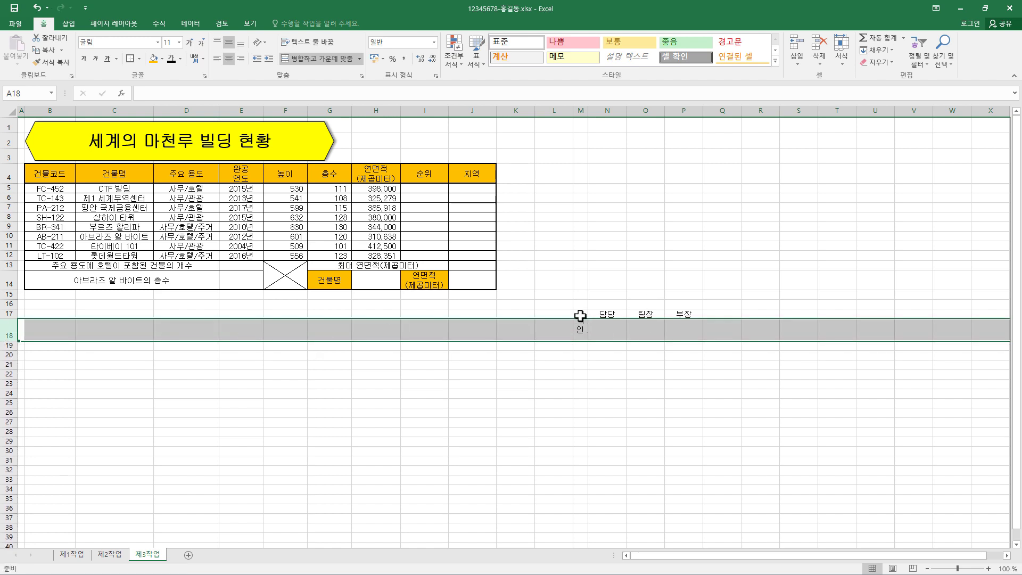
# Apply all borders to the approval box M17:P18.
pyautogui.moveTo(581, 316); pyautogui.dragTo(678, 317)
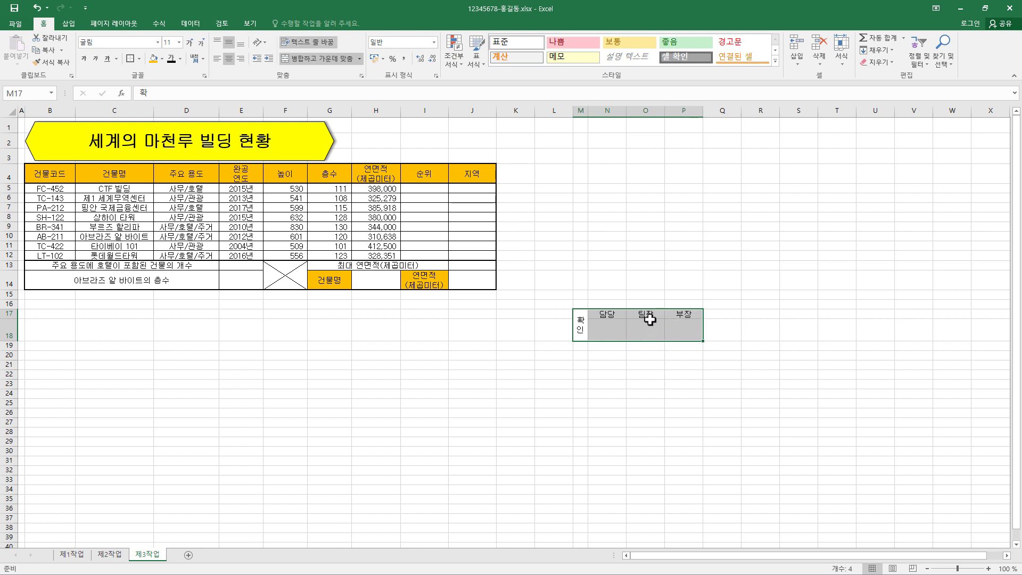
pyautogui.click(139, 59)
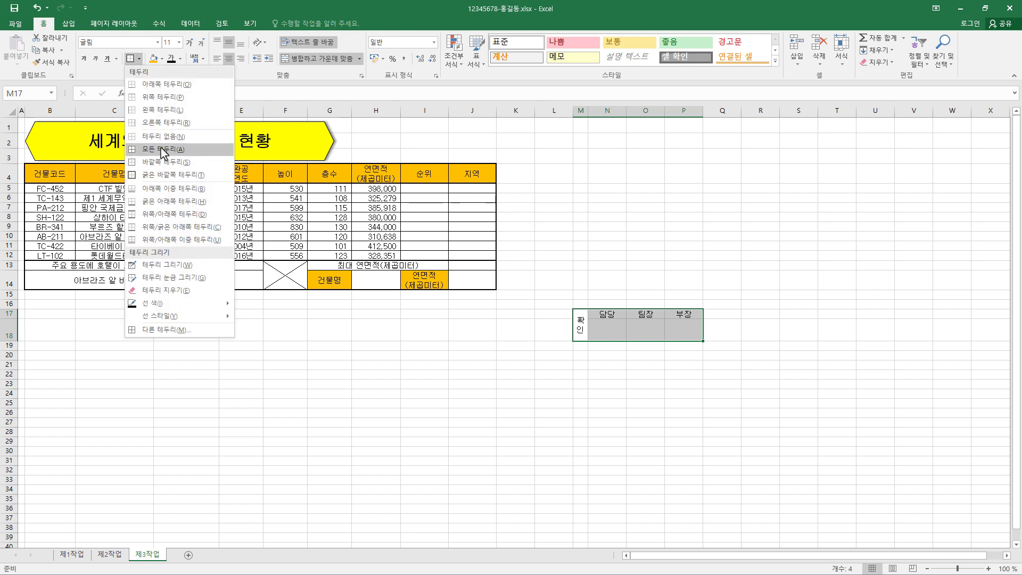
pyautogui.click(163, 151)
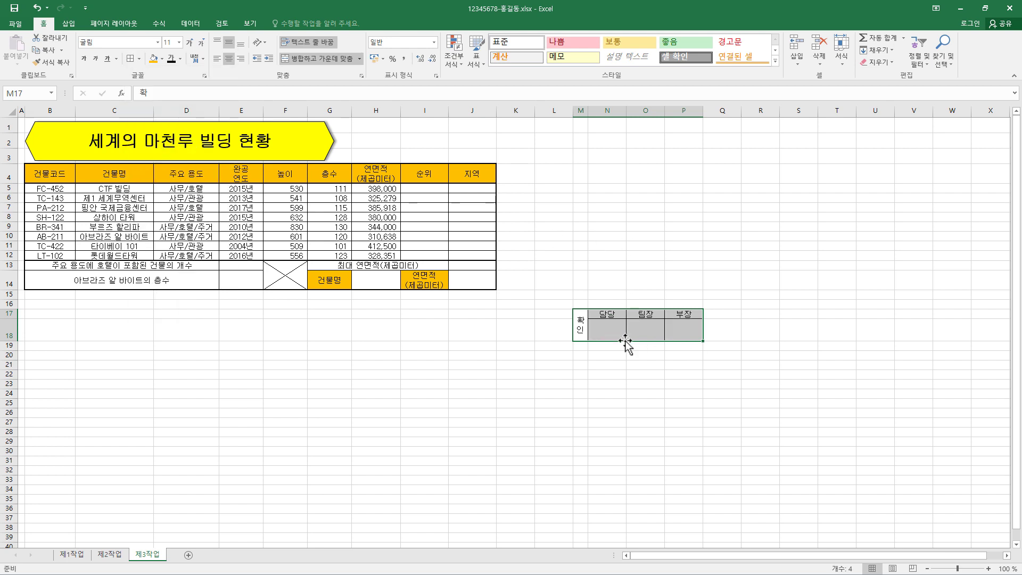
# Copy the approval box M17:P18 as a picture, as shown on screen and in picture format.
pyautogui.click(63, 50)
pyautogui.click(64, 78)
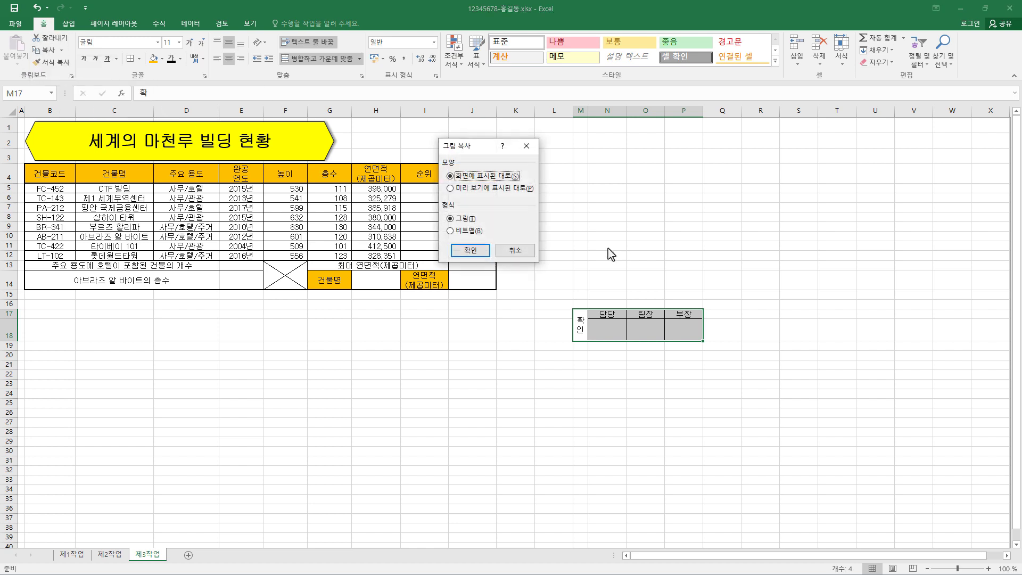
pyautogui.moveTo(487, 151); pyautogui.dragTo(637, 165)
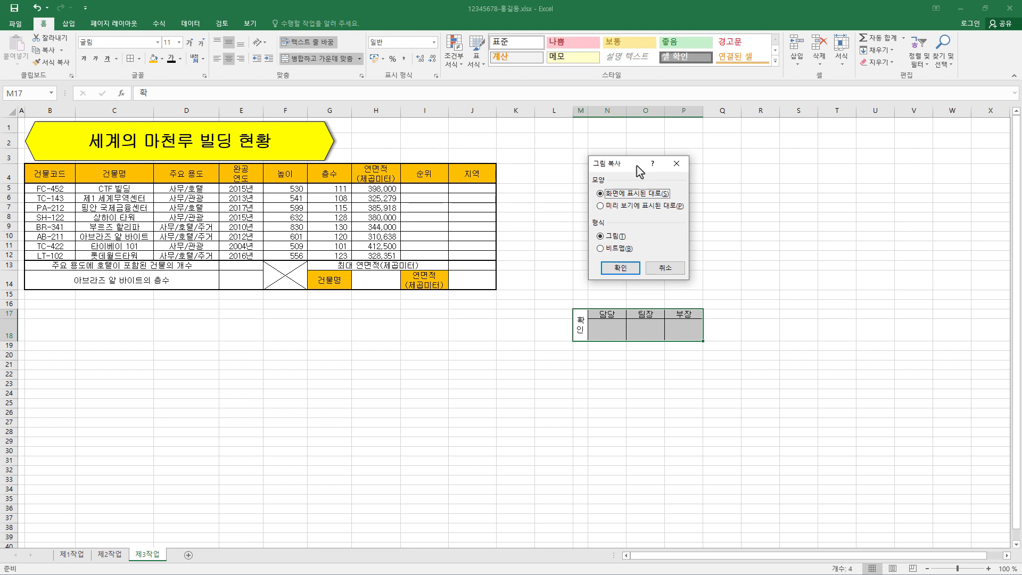
pyautogui.click(621, 267)
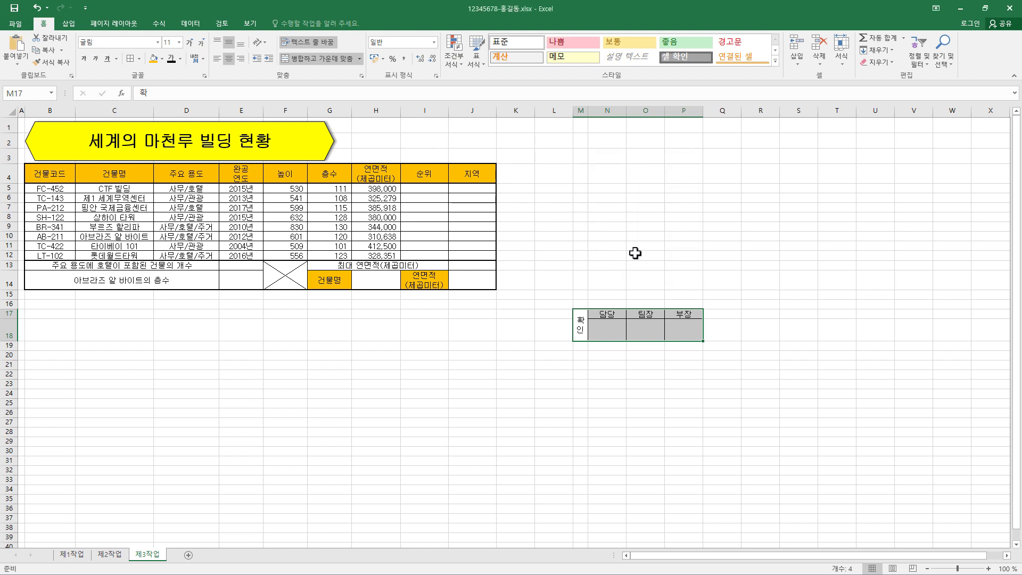
# Paste the approval box picture, move it beside the title above columns H:J, and resize it to fit the space above the table.
pyautogui.hotkey('ctrl', 'v')
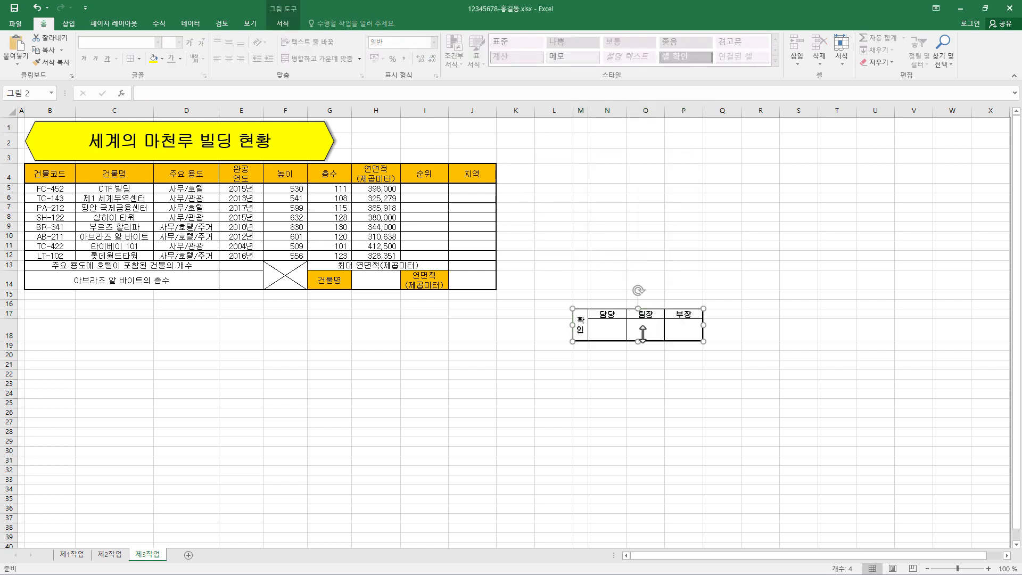
pyautogui.moveTo(643, 330); pyautogui.dragTo(497, 139)
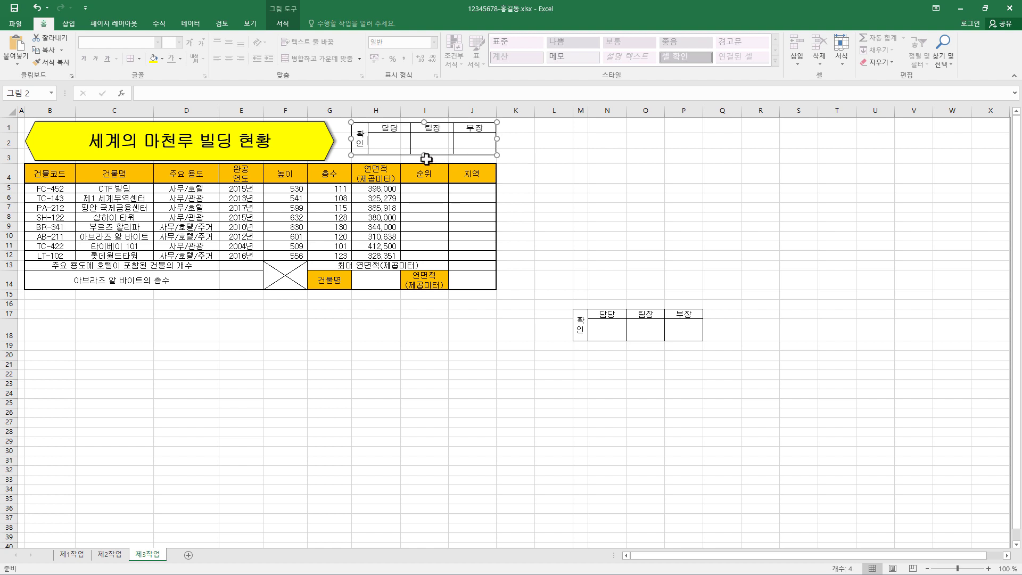
pyautogui.moveTo(423, 156); pyautogui.dragTo(426, 160)
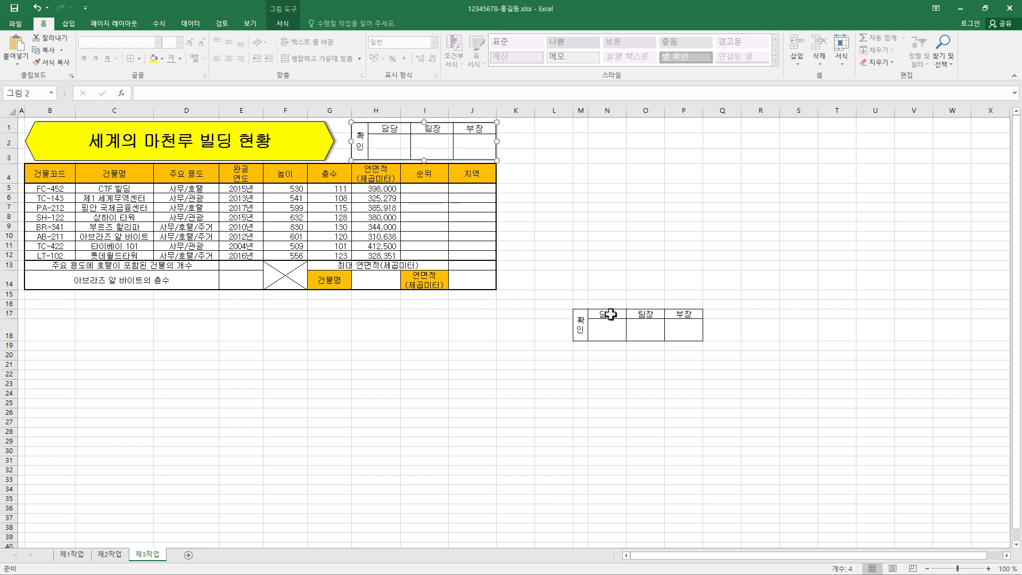
# Delete columns M:P and row 18 to remove the original approval box cells.
pyautogui.moveTo(586, 318); pyautogui.dragTo(685, 319)
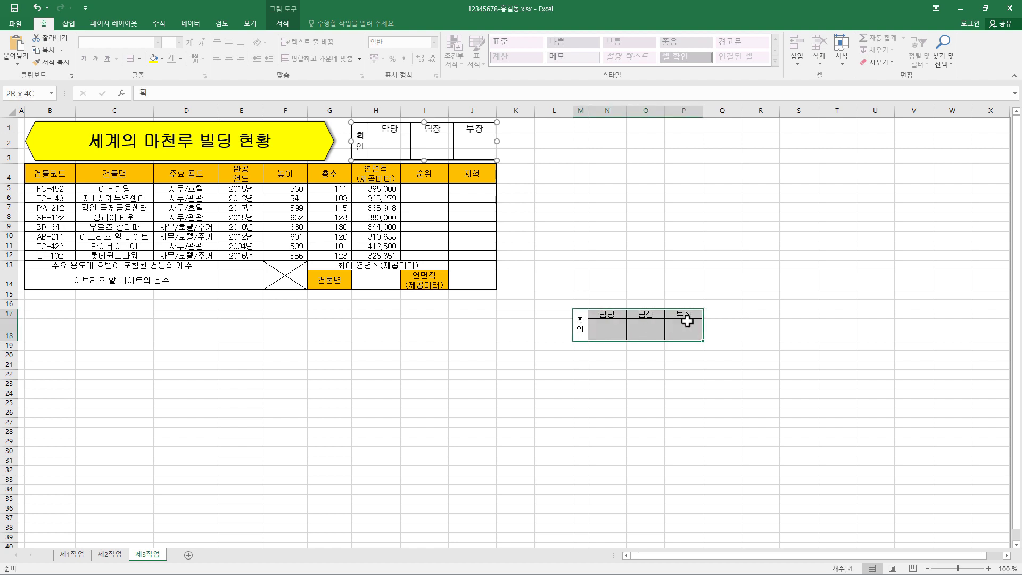
pyautogui.click(674, 326)
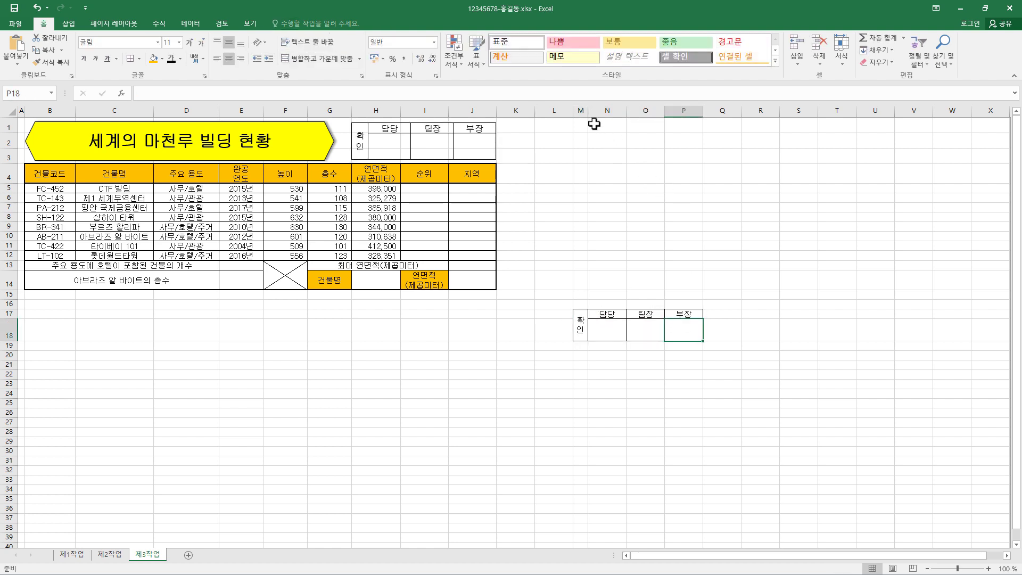
pyautogui.moveTo(582, 107); pyautogui.dragTo(685, 109)
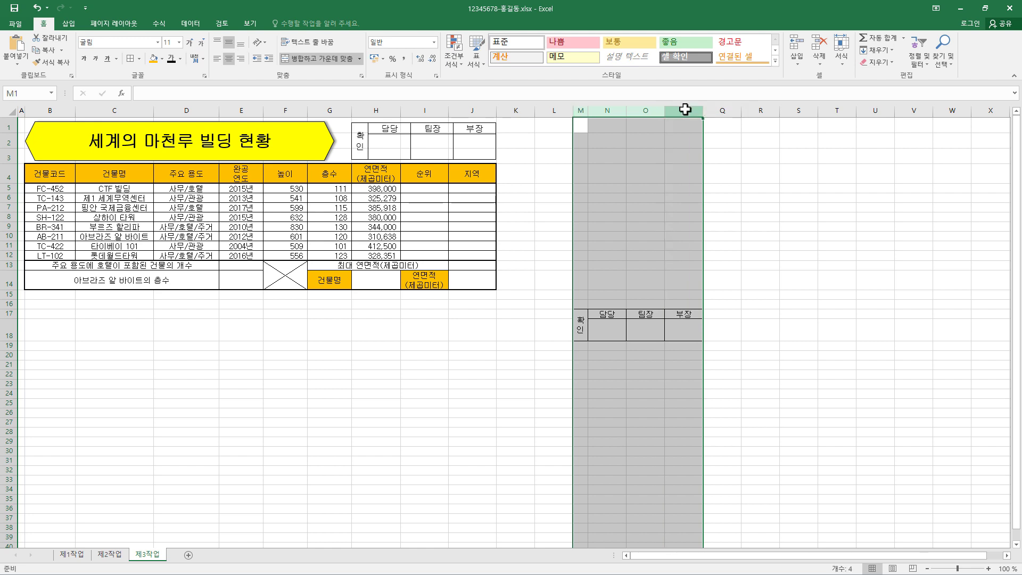
pyautogui.rightClick(685, 109)
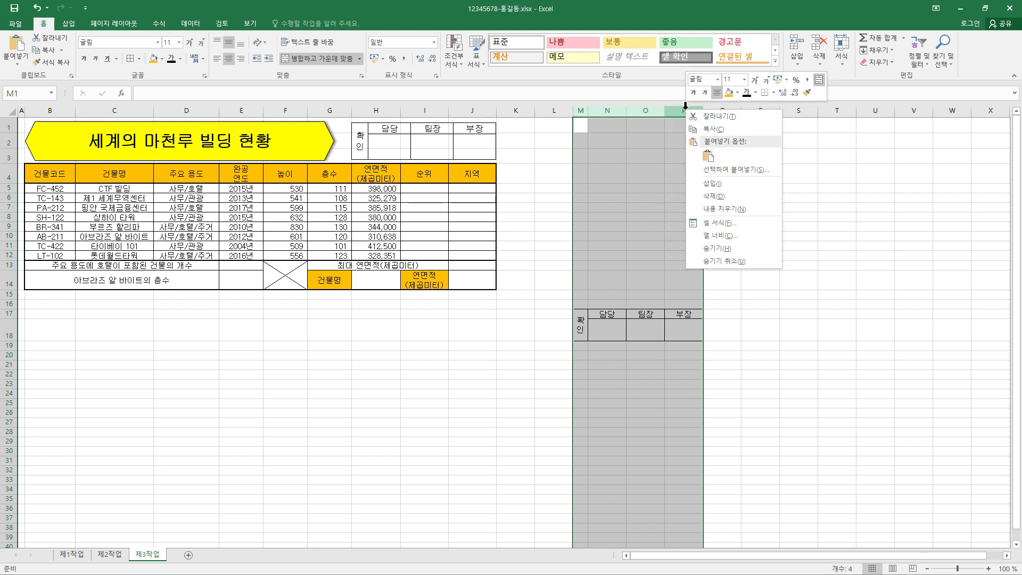
pyautogui.click(708, 197)
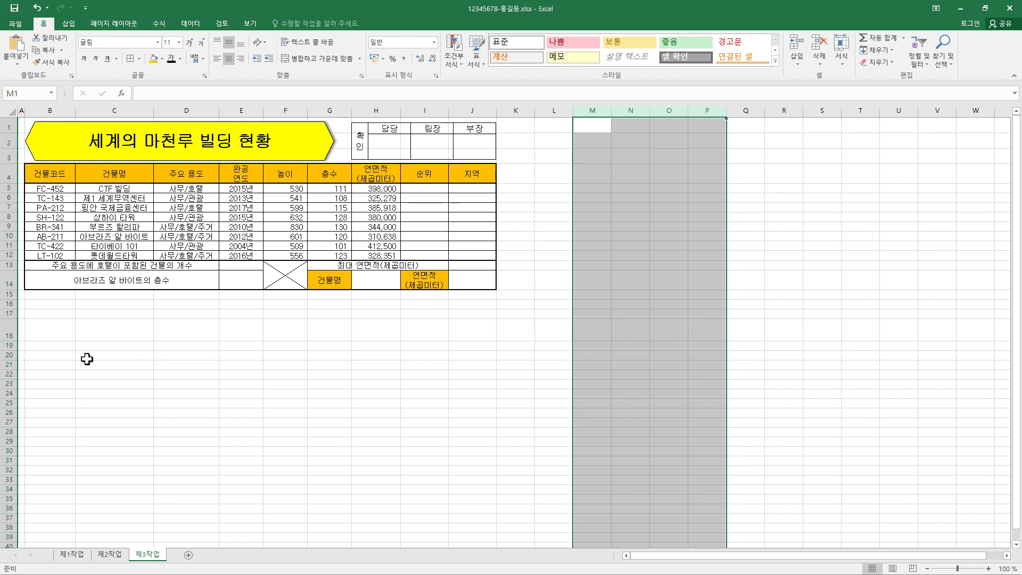
pyautogui.rightClick(9, 335)
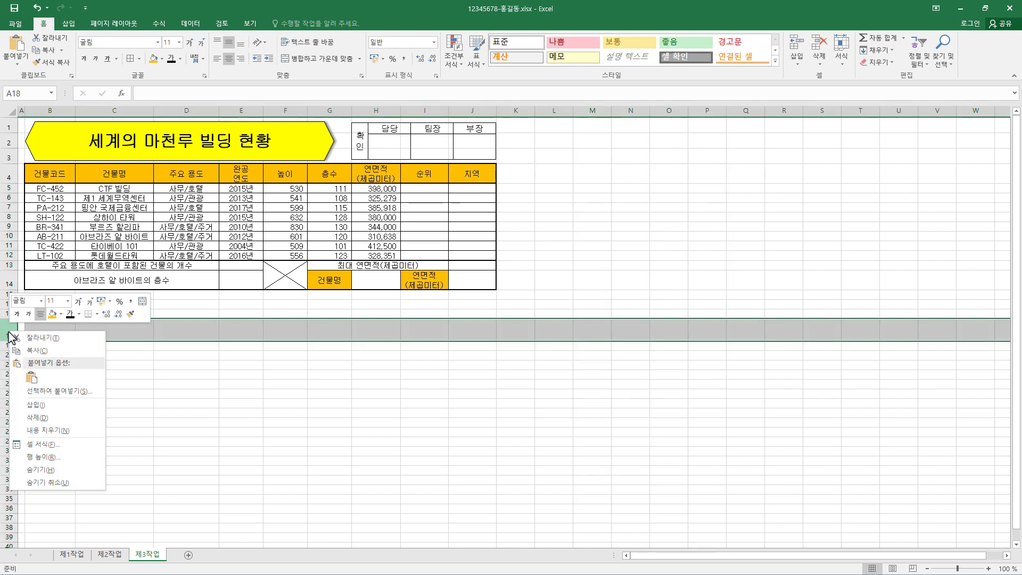
pyautogui.click(37, 418)
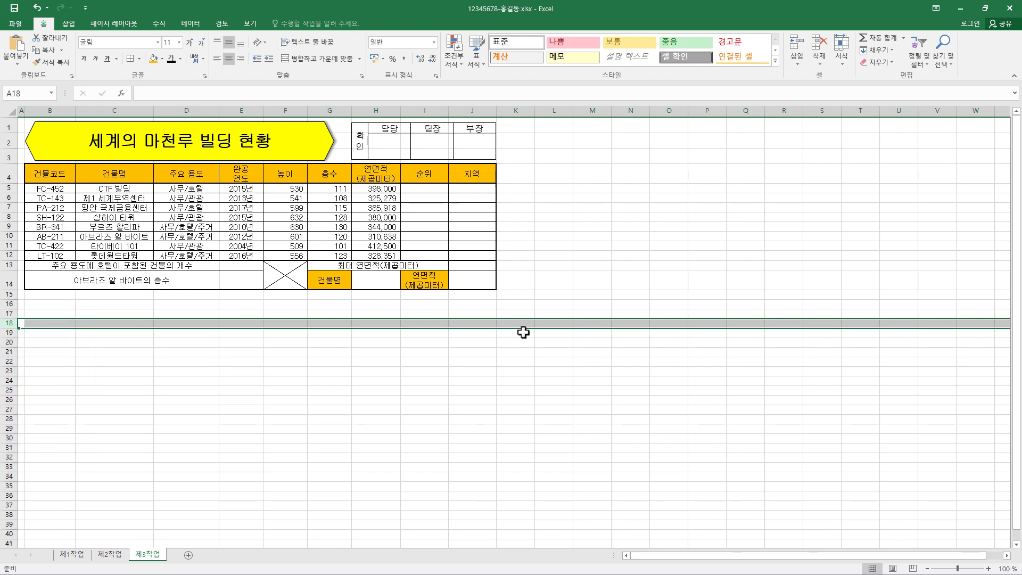
pyautogui.click(523, 332)
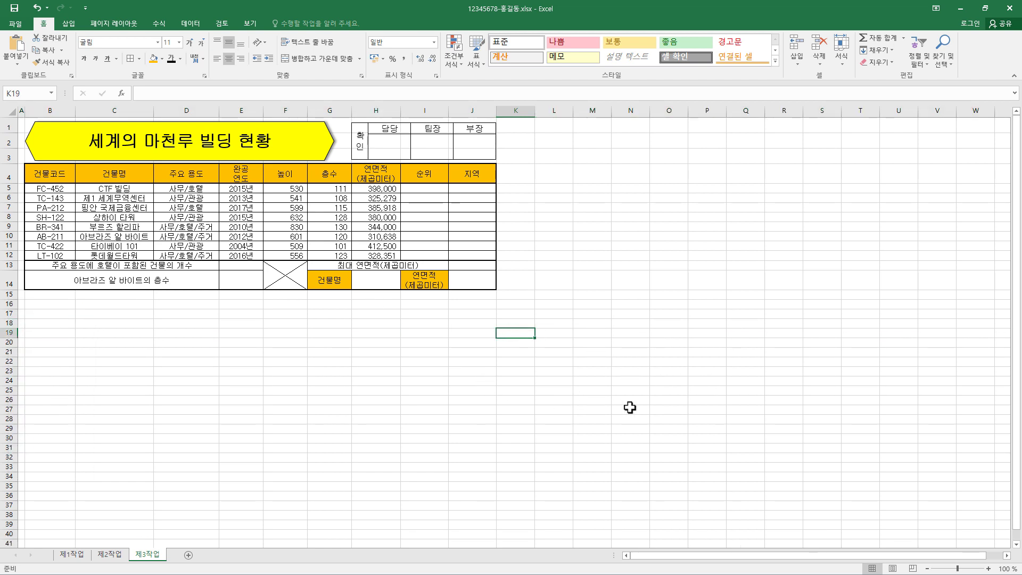
# Add list data validation to cell H14 using the building names in C5:C12 as source, and choose CTF 빌딩 from it.
pyautogui.scroll(2, 530, 396)
pyautogui.scroll(-3, 563, 423)
pyautogui.scroll(6, 566, 392)
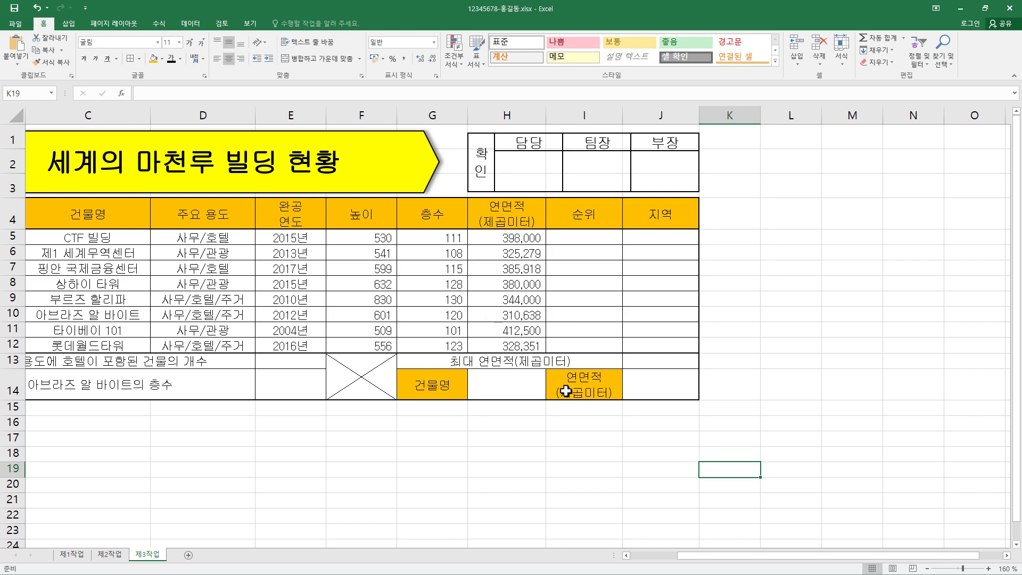
pyautogui.scroll(1, 566, 391)
pyautogui.moveTo(687, 555); pyautogui.dragTo(629, 556)
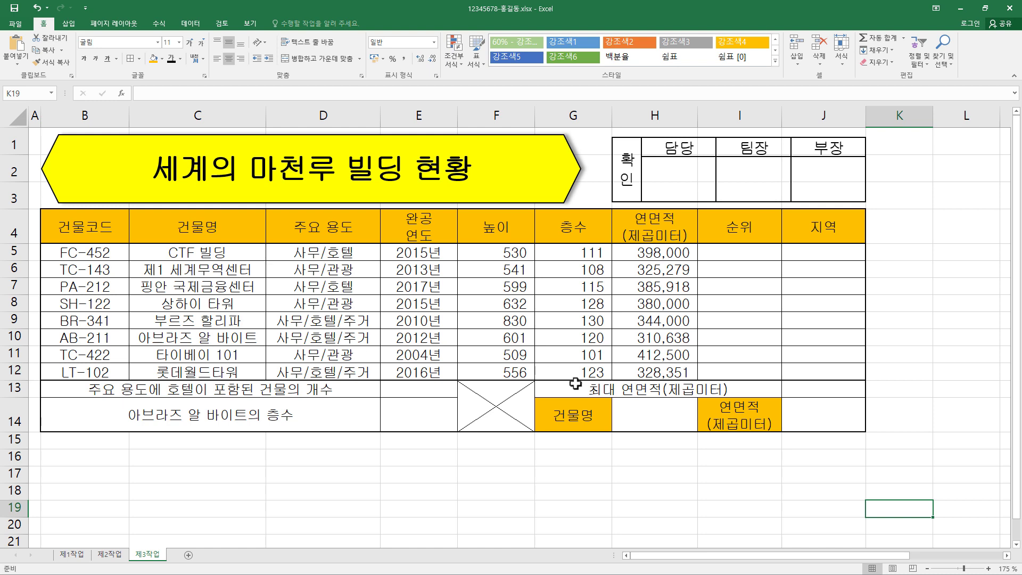
pyautogui.click(662, 418)
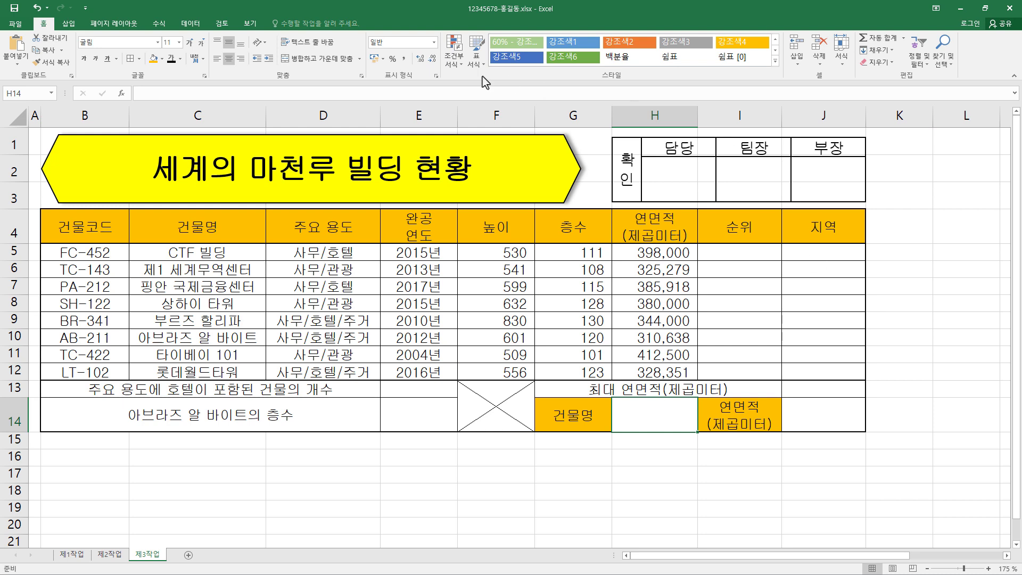
pyautogui.click(200, 26)
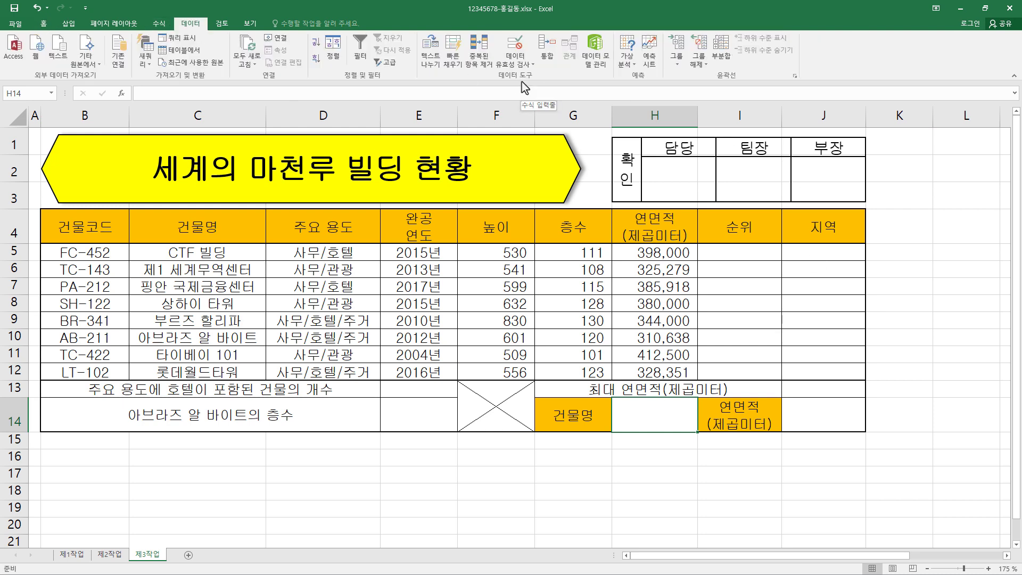
pyautogui.click(520, 47)
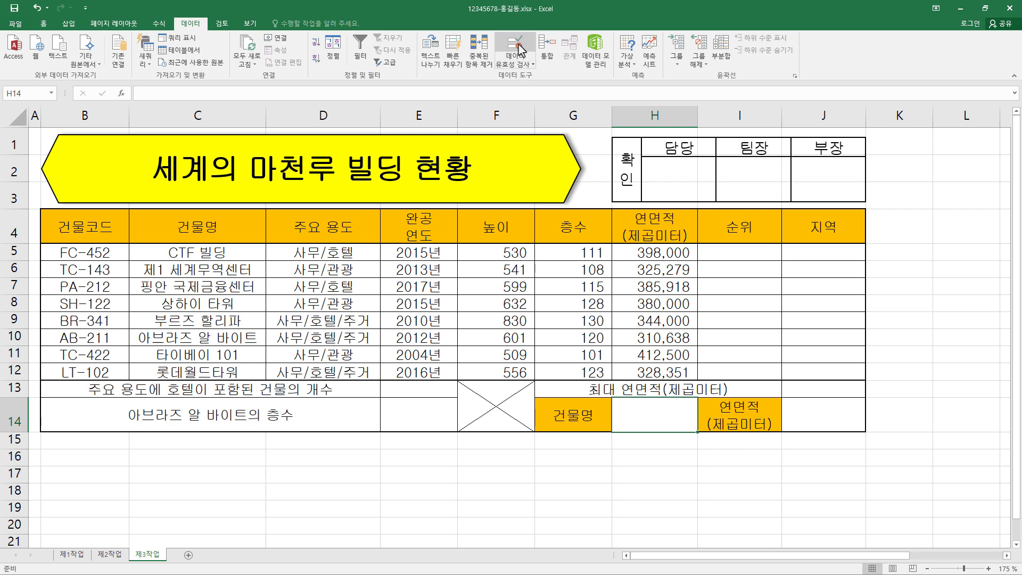
pyautogui.click(519, 47)
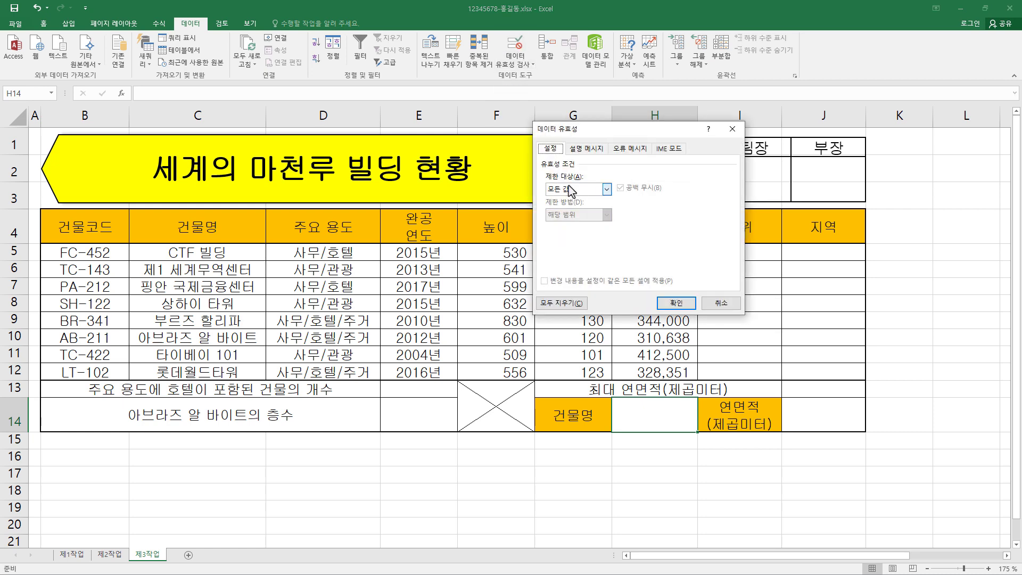
pyautogui.click(605, 189)
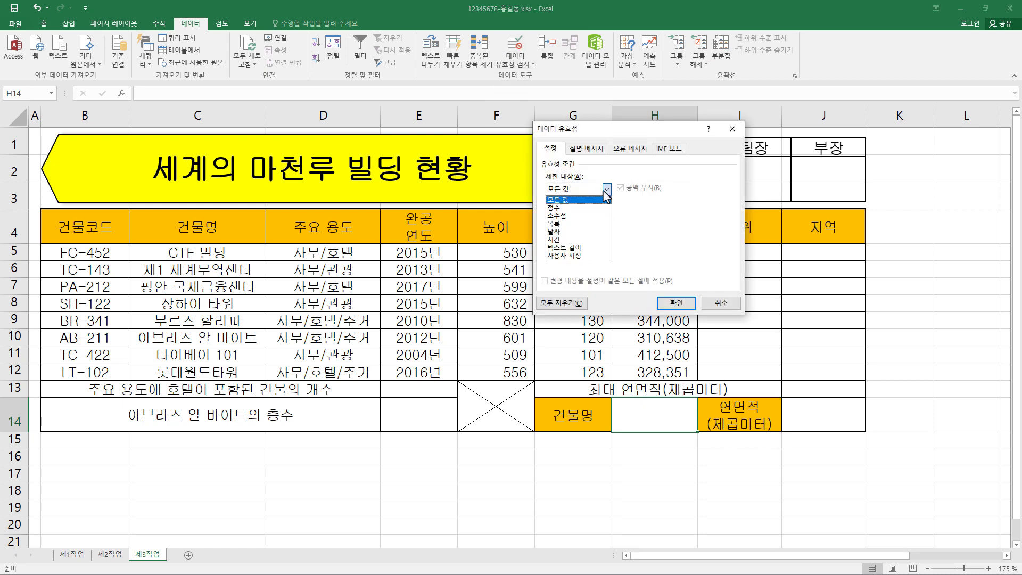
pyautogui.click(572, 224)
pyautogui.click(601, 240)
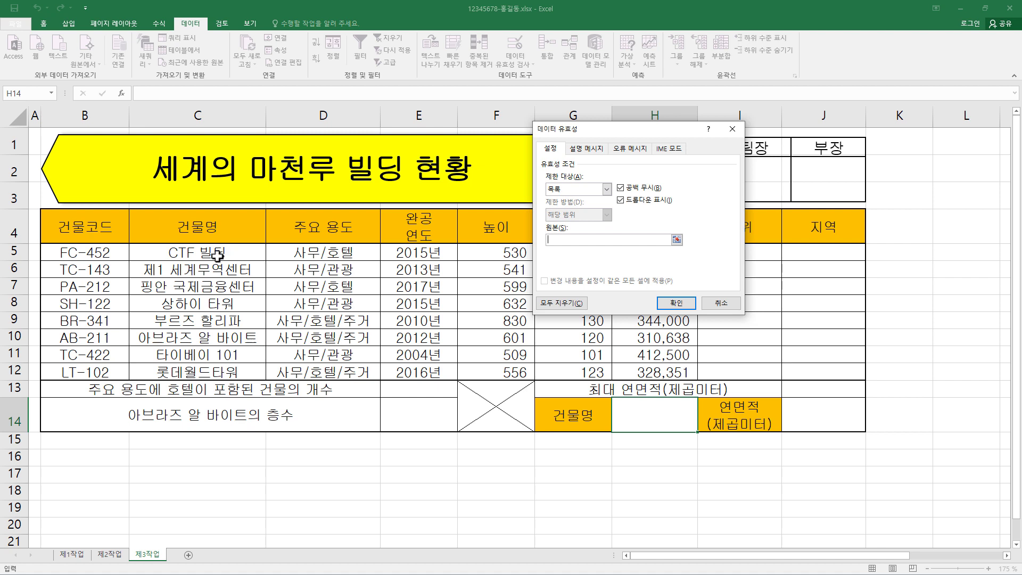
pyautogui.moveTo(218, 255); pyautogui.dragTo(217, 366)
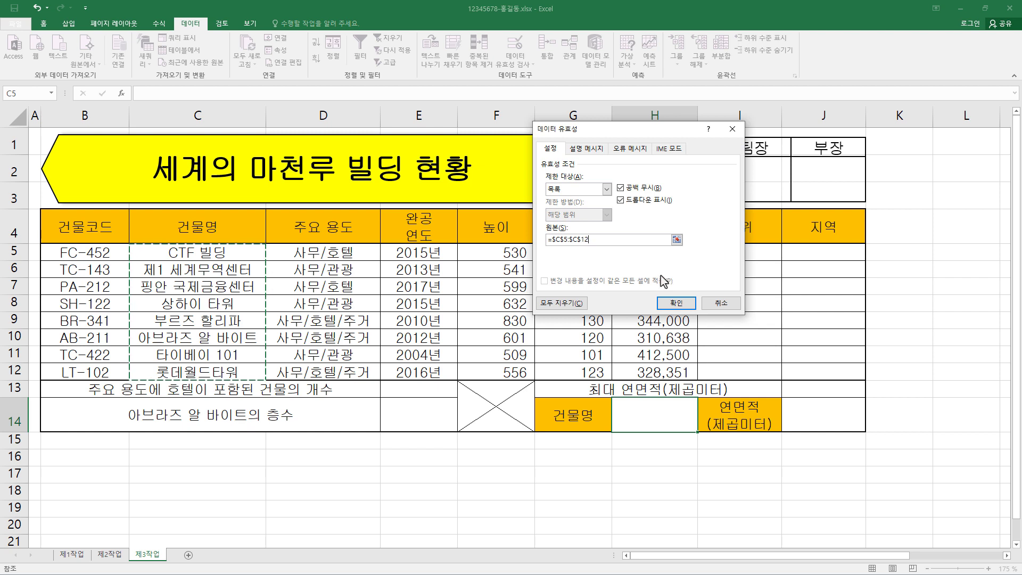
pyautogui.click(678, 303)
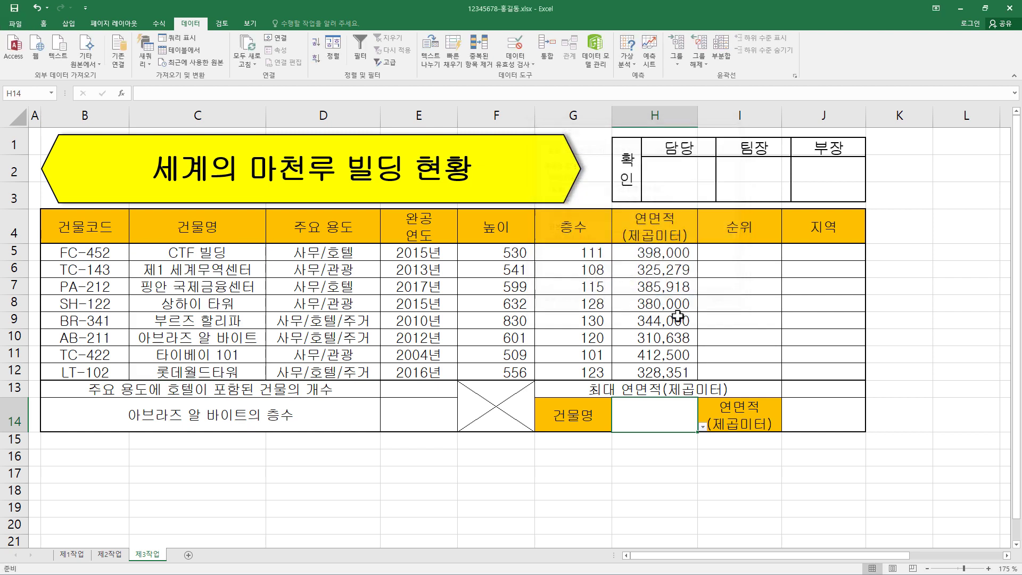
pyautogui.click(703, 427)
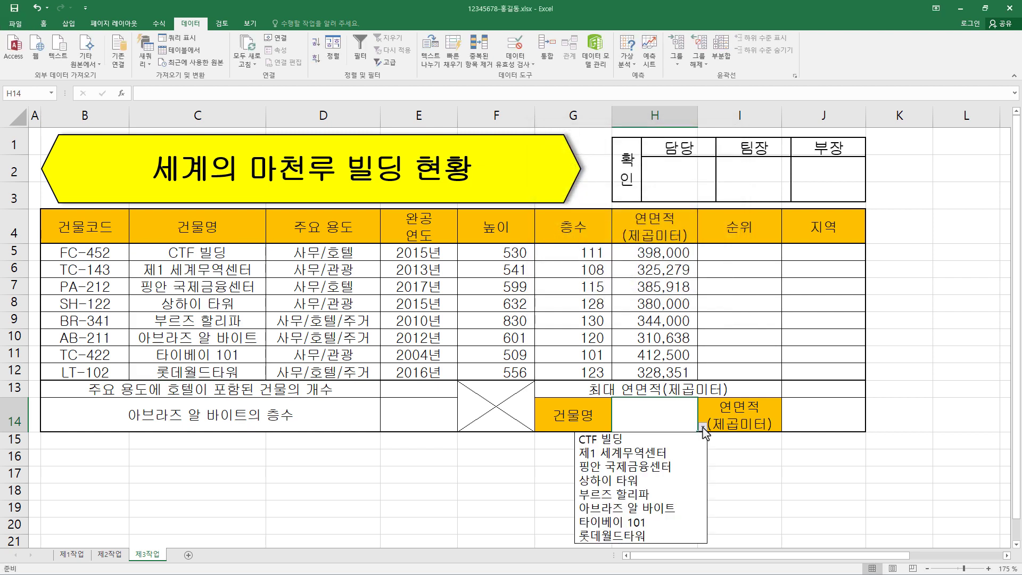
pyautogui.click(660, 439)
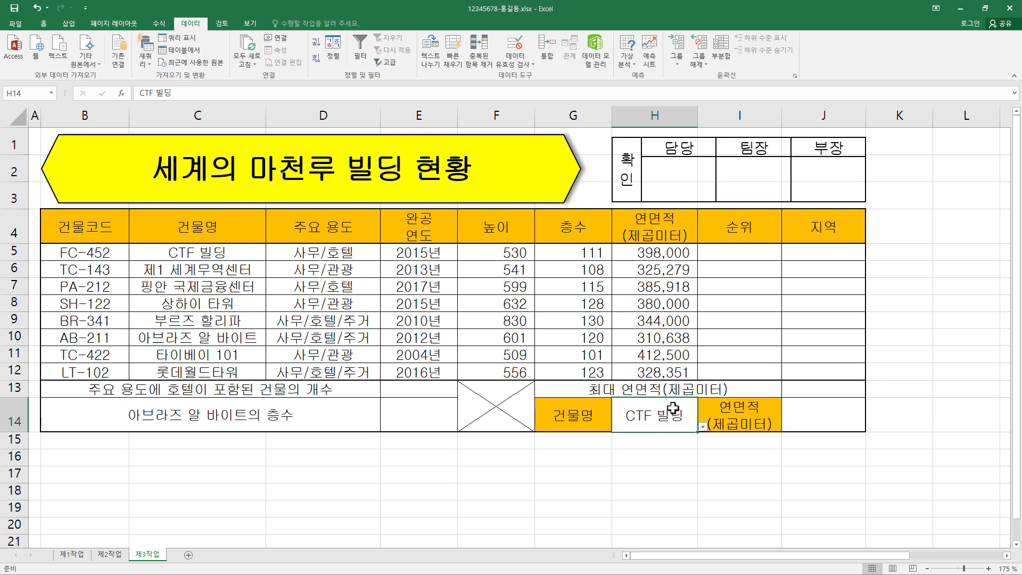
# Apply the custom number format #,##0"m" to the height values in F5:F12.
pyautogui.moveTo(517, 253); pyautogui.dragTo(520, 367)
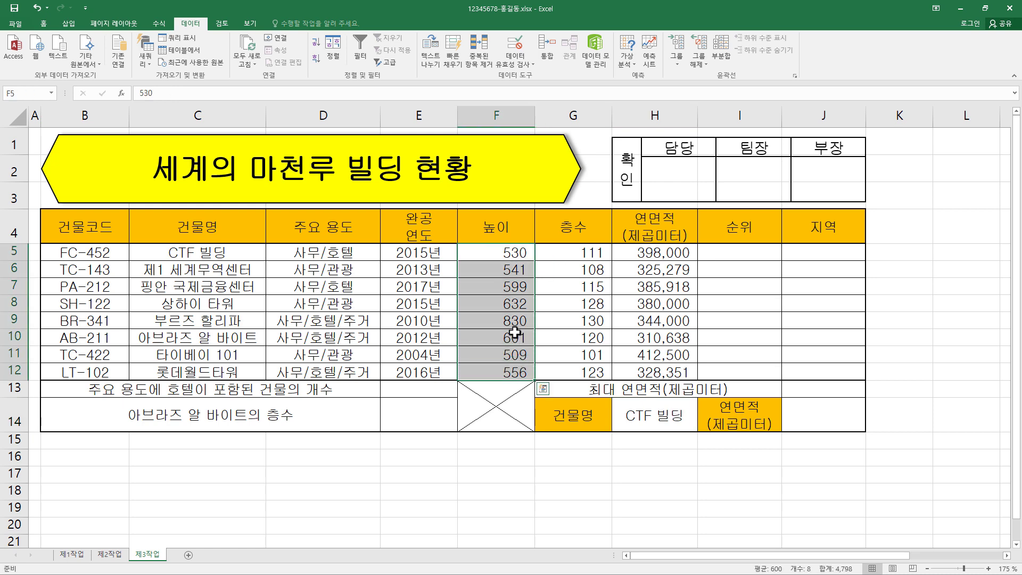
pyautogui.hotkey('ctrl', '1')
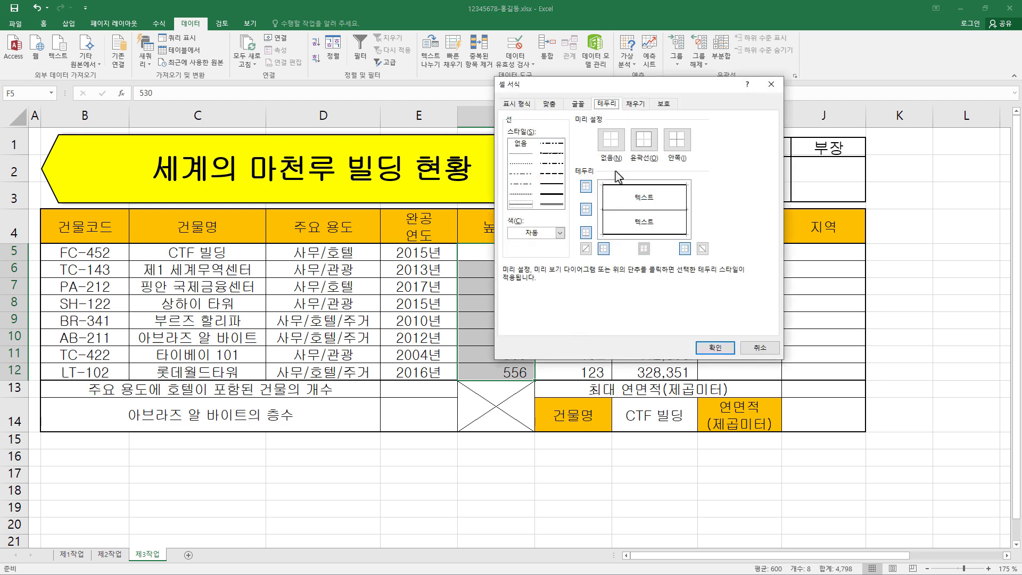
pyautogui.click(520, 104)
pyautogui.moveTo(524, 84); pyautogui.dragTo(582, 83)
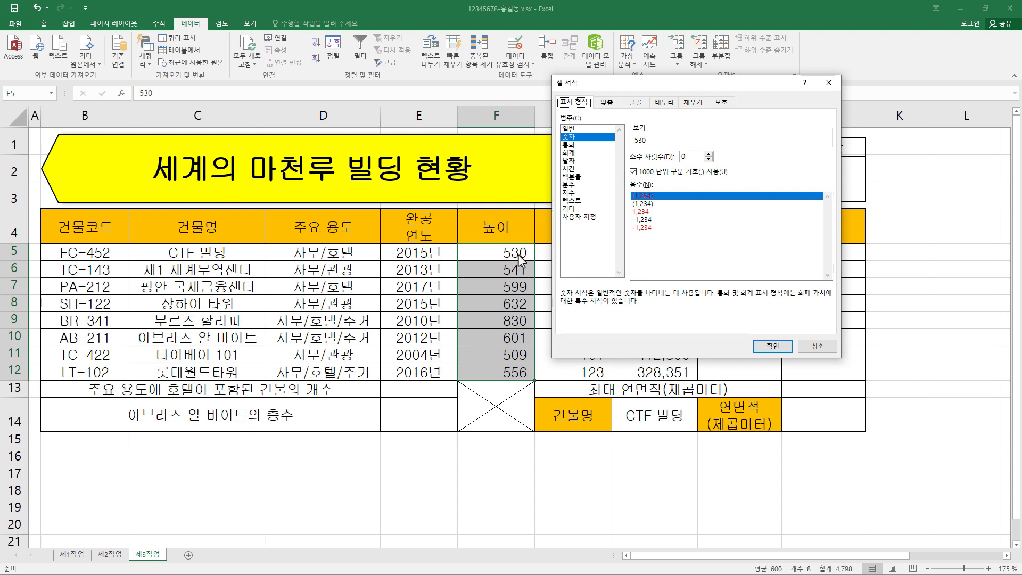
pyautogui.click(581, 217)
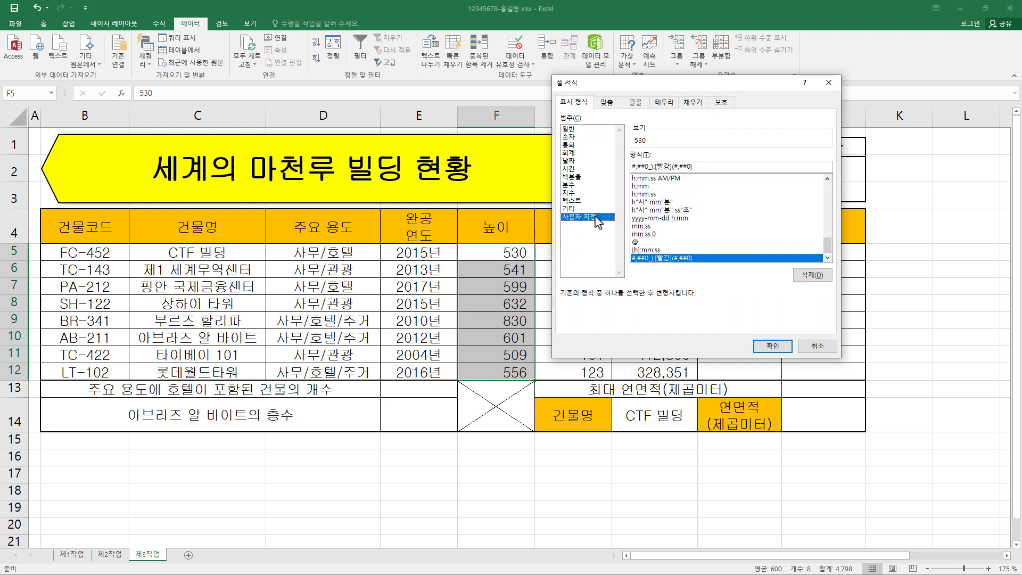
pyautogui.moveTo(827, 250); pyautogui.dragTo(812, 186)
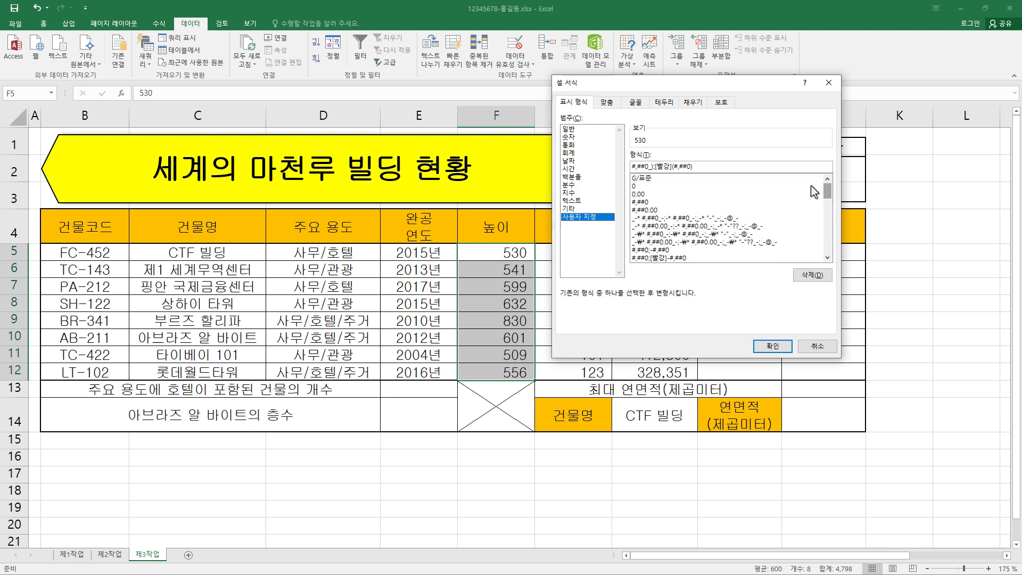
pyautogui.click(650, 203)
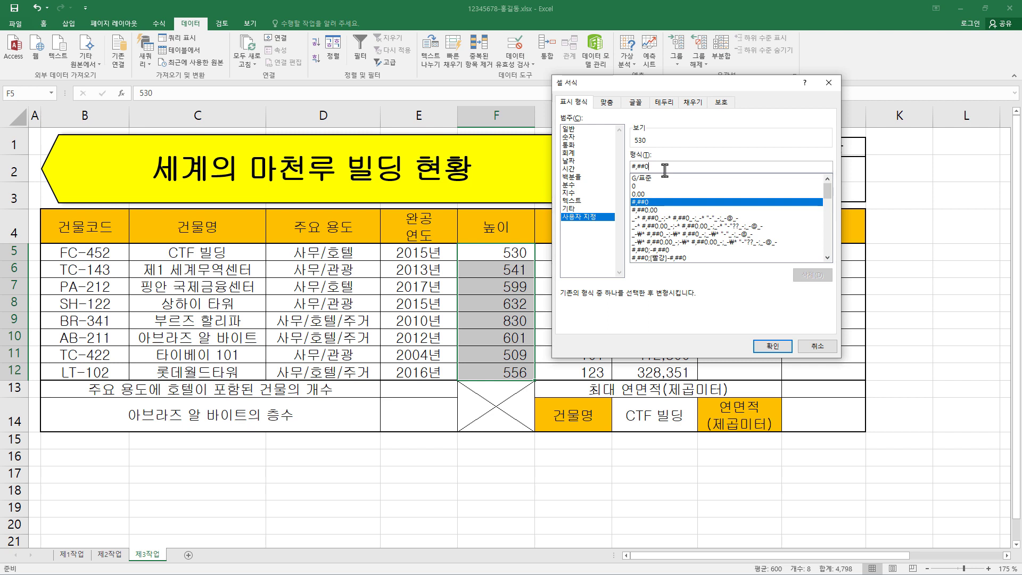
pyautogui.write('"m')
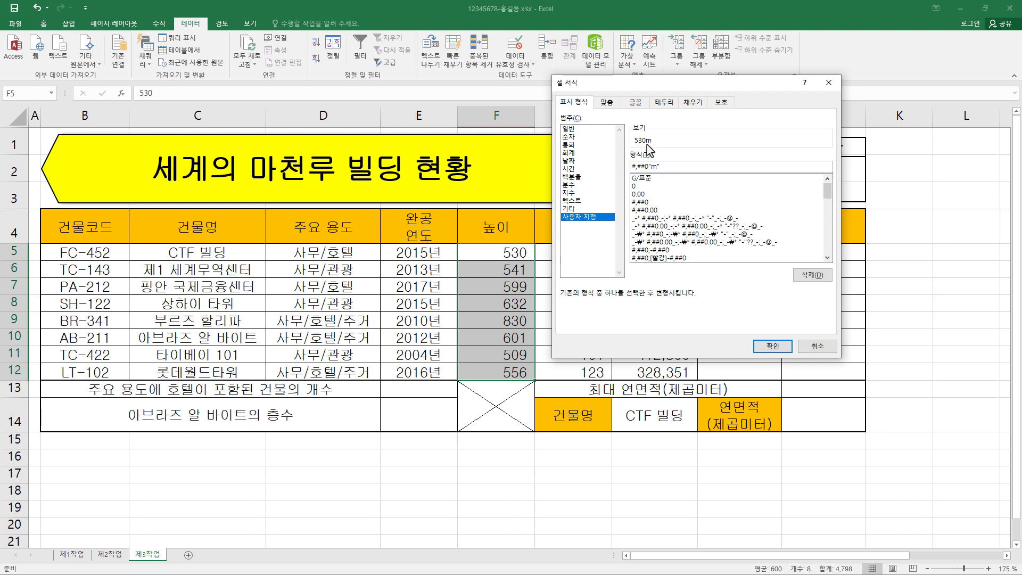
pyautogui.click(652, 166)
pyautogui.press('BackSpace')
pyautogui.click(782, 352)
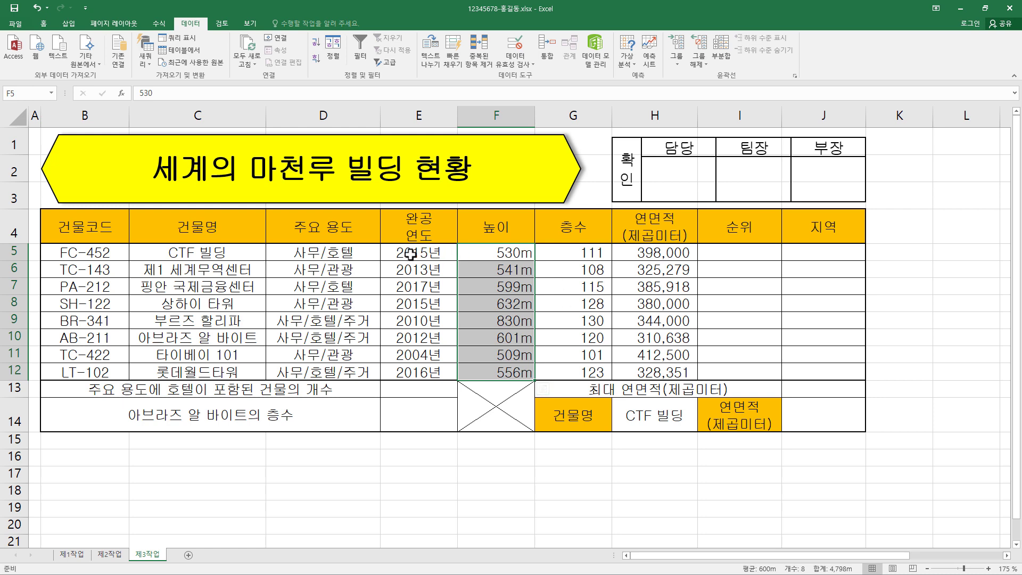
# Define the name 용도 for the main-use range D5:D12.
pyautogui.moveTo(352, 253); pyautogui.dragTo(342, 365)
pyautogui.rightClick(334, 277)
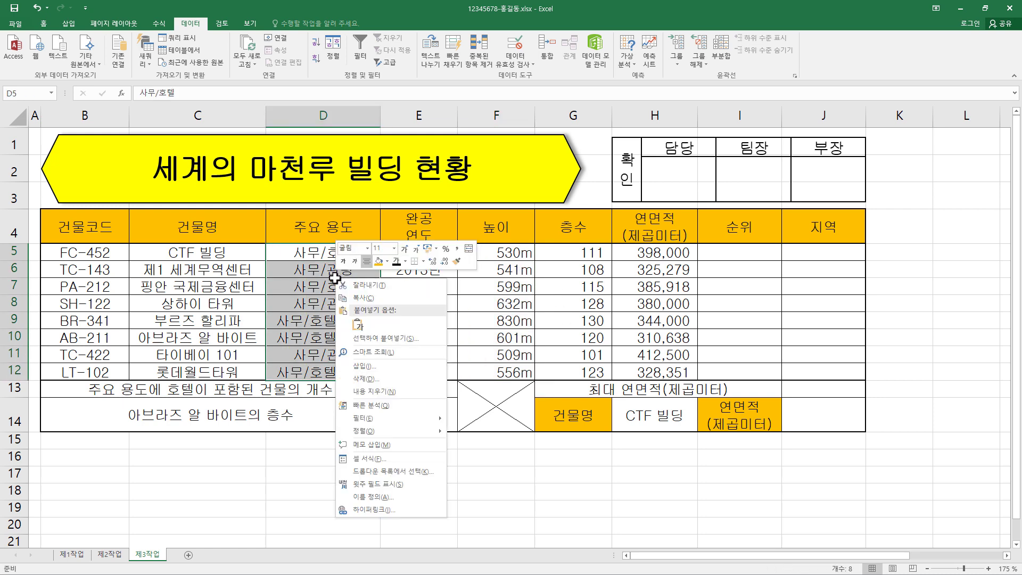
pyautogui.click(373, 497)
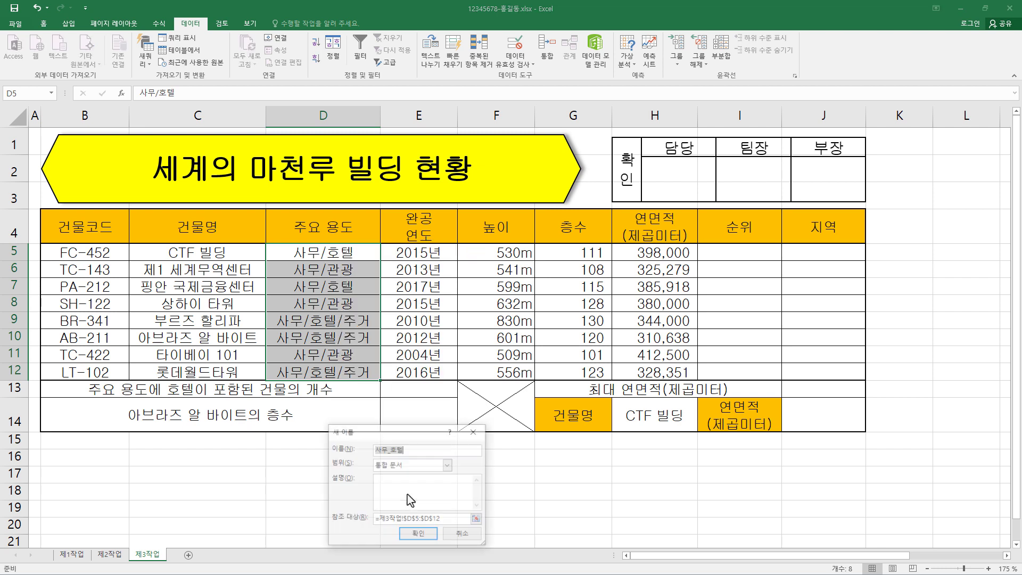
pyautogui.press('BackSpace')
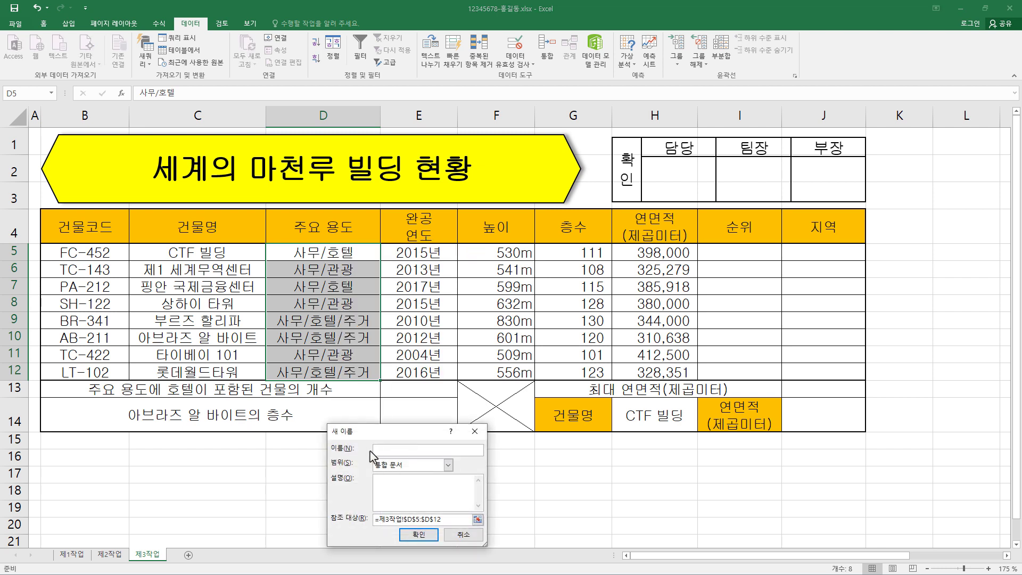
pyautogui.write('용도')
pyautogui.click(419, 534)
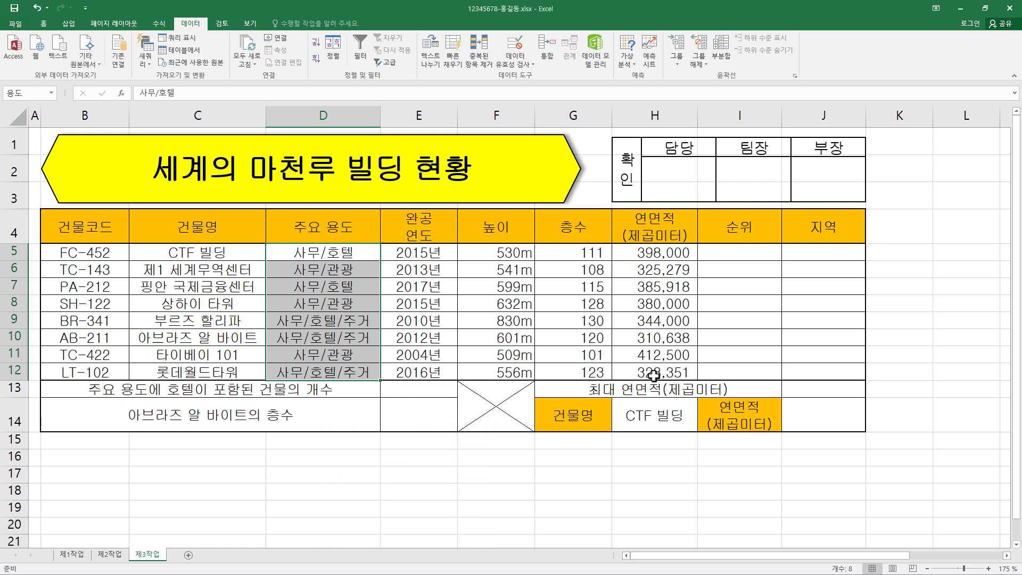
# Start a RANK.EQ formula for the rank cells I5:I12 with the height in F5 as the number to rank.
pyautogui.moveTo(346, 253); pyautogui.dragTo(350, 372)
pyautogui.moveTo(751, 255); pyautogui.dragTo(751, 370)
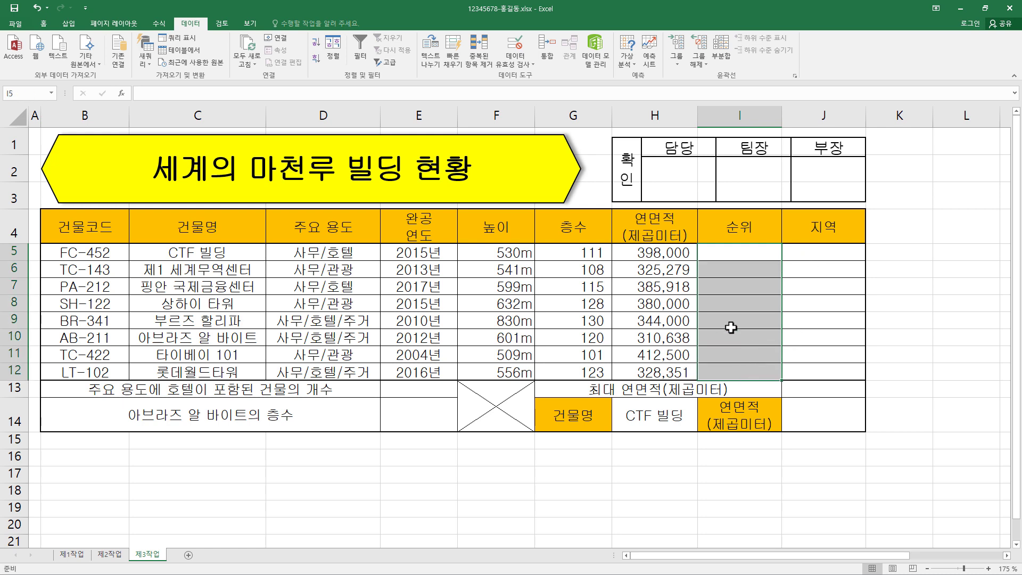
pyautogui.click(218, 93)
pyautogui.write('=')
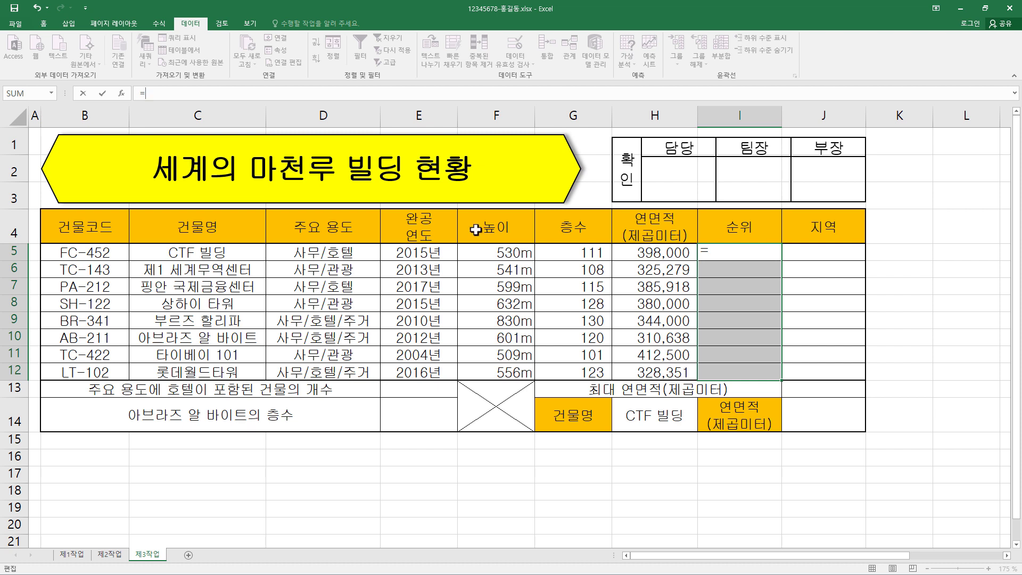
pyautogui.write('rank.eq')
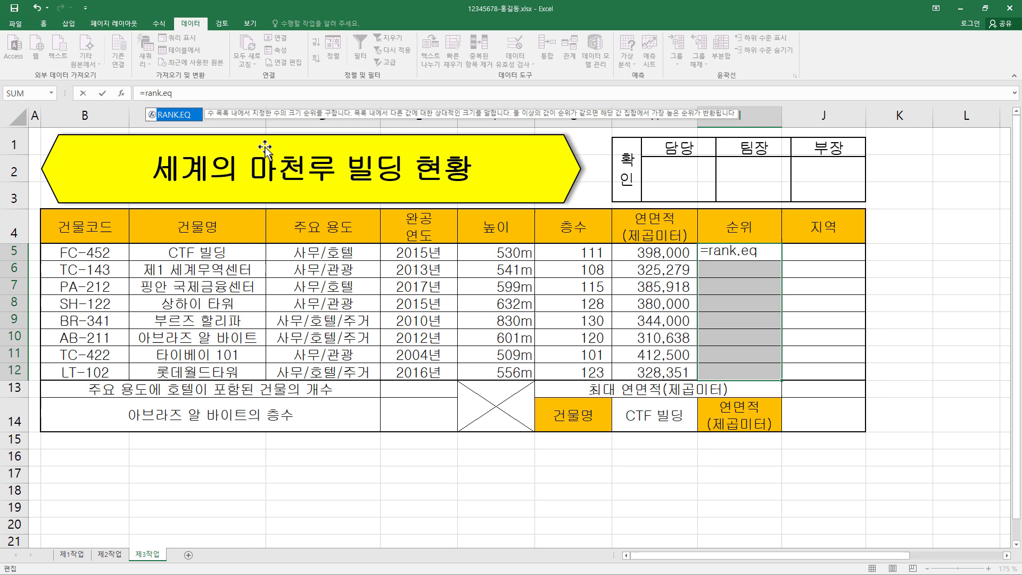
pyautogui.press('Tab')
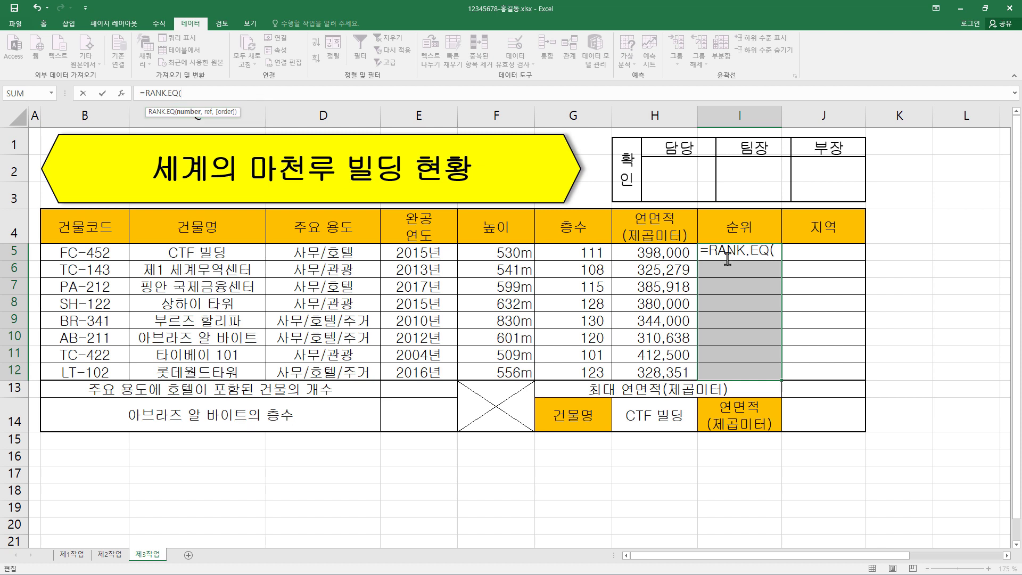
pyautogui.click(510, 250)
pyautogui.write(',')
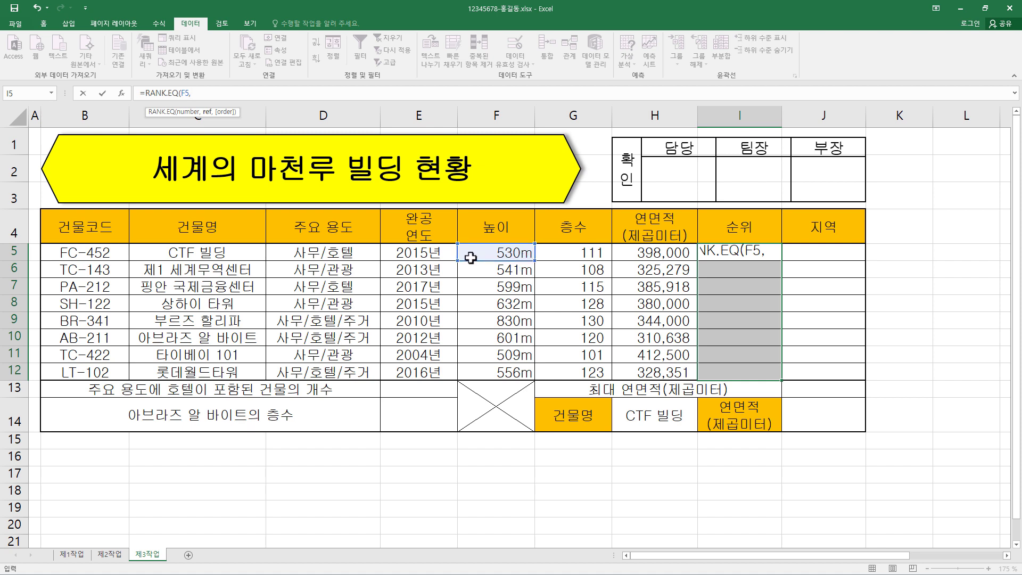
# Complete the rank formula with the absolute range $F$5:$F$12 and descending order 0, and fill it into I5:I12.
pyautogui.moveTo(527, 256); pyautogui.dragTo(512, 371)
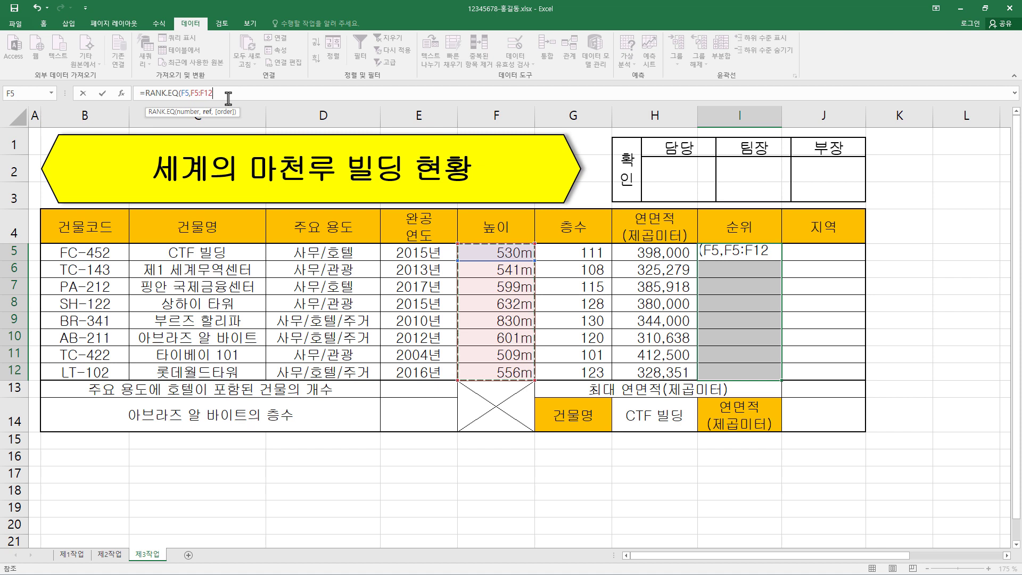
pyautogui.press('F4')
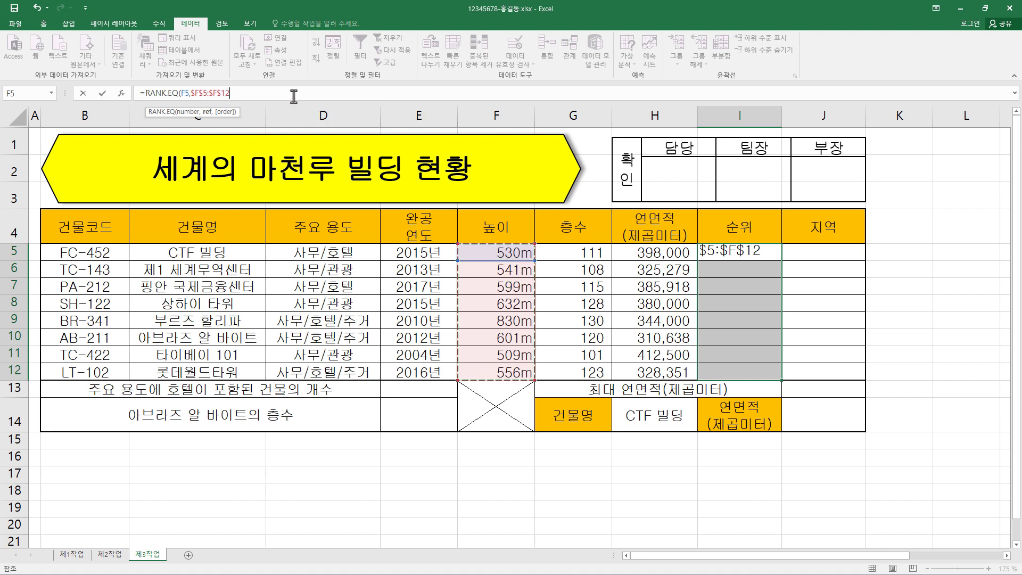
pyautogui.write(',')
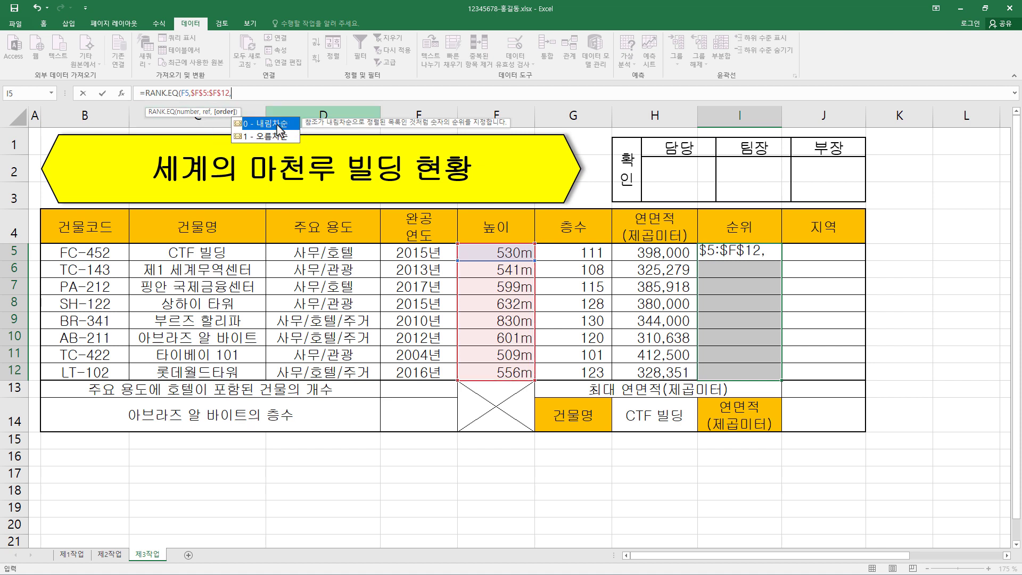
pyautogui.write('0')
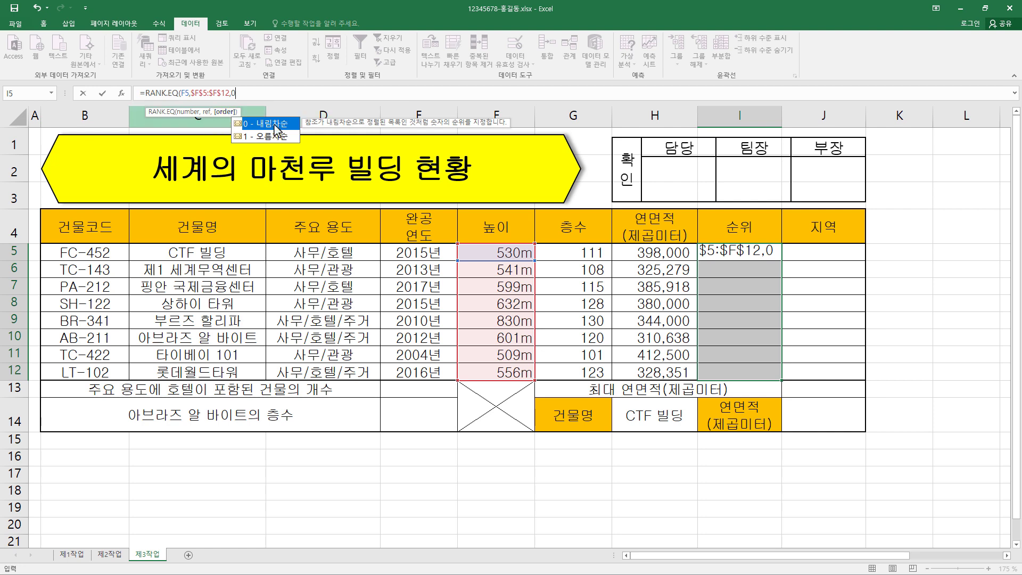
pyautogui.doubleClick(275, 124)
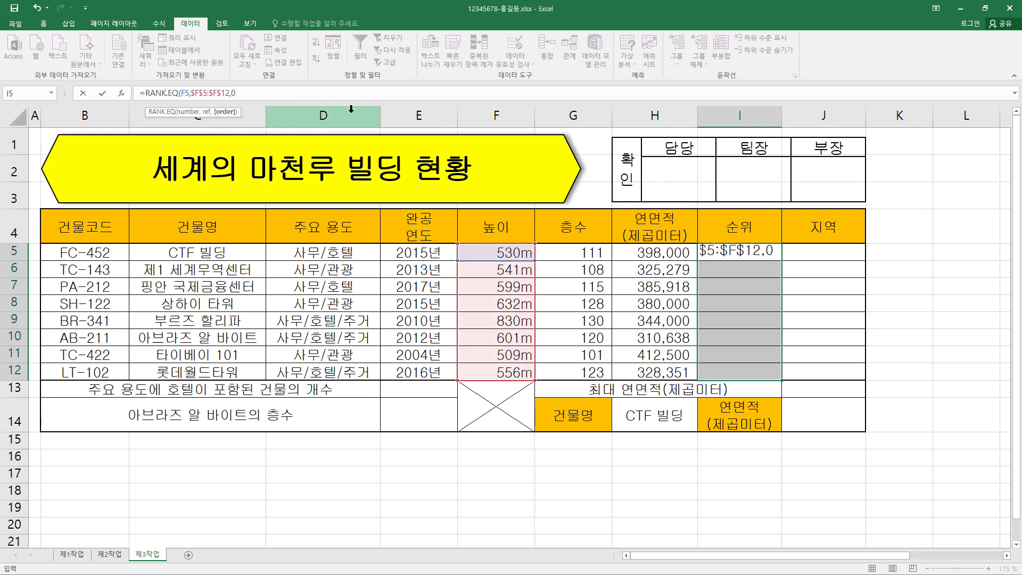
pyautogui.write(')')
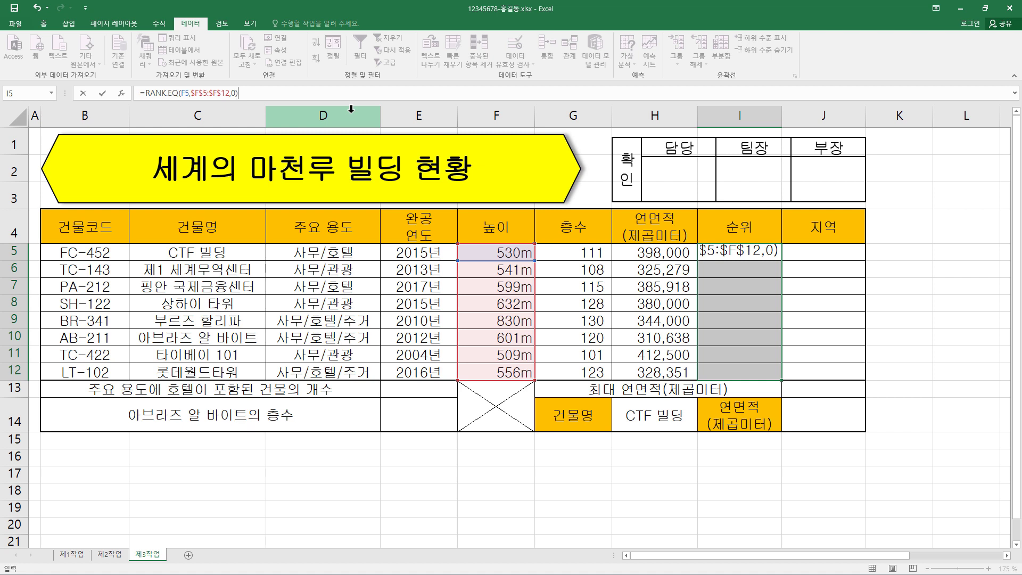
pyautogui.hotkey('ctrl', 'Return')
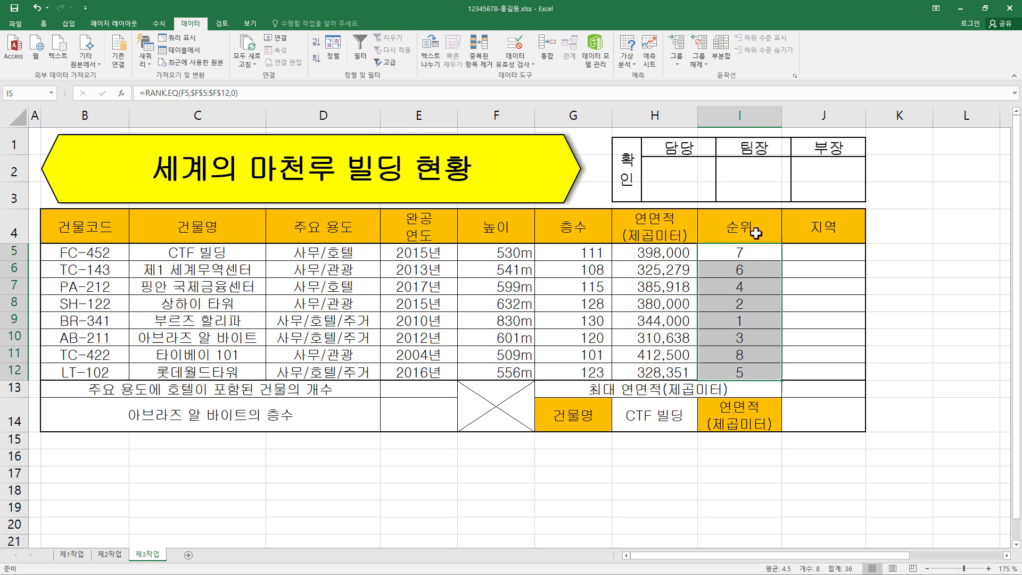
# Append &"위" to the RANK.EQ formula and fill the changed formula into I5:I12.
pyautogui.click(323, 93)
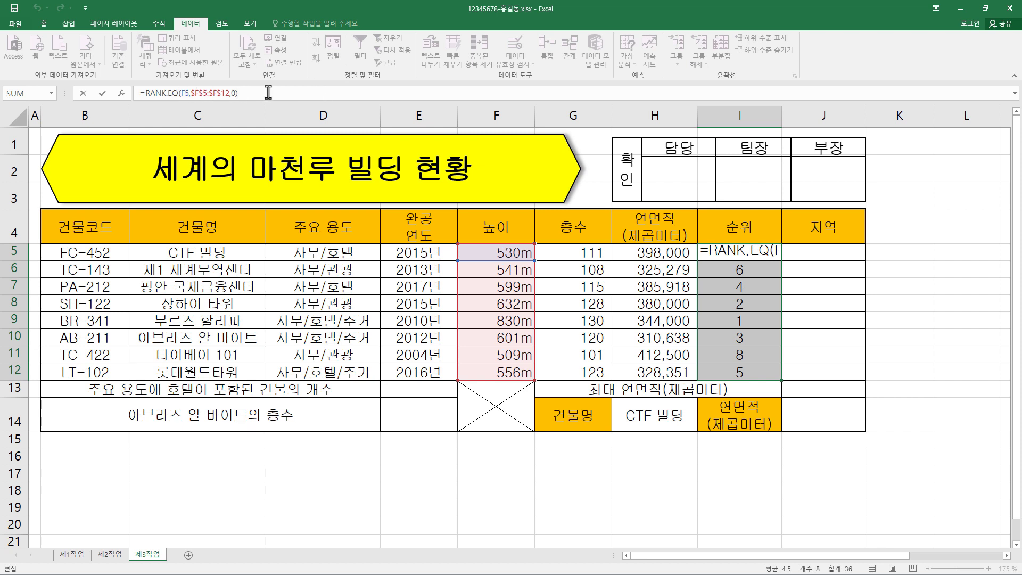
pyautogui.click(304, 95)
pyautogui.write('&')
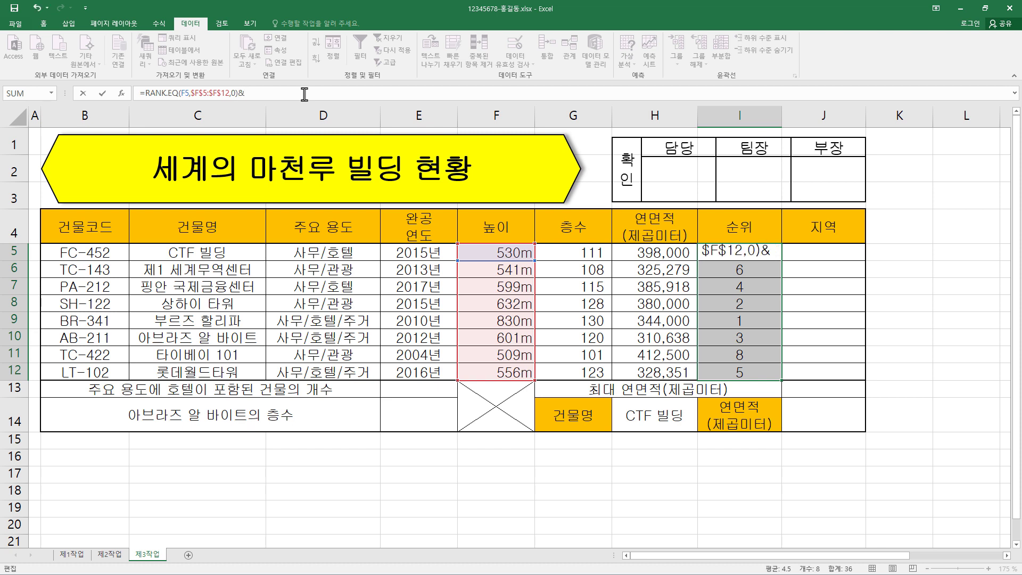
pyautogui.write('"위')
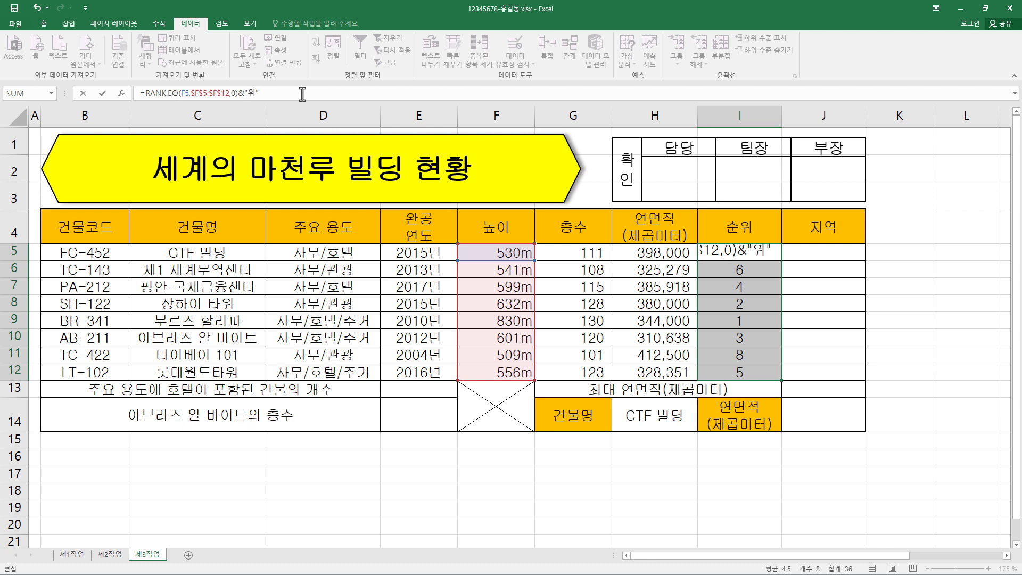
pyautogui.hotkey('ctrl', 'Return')
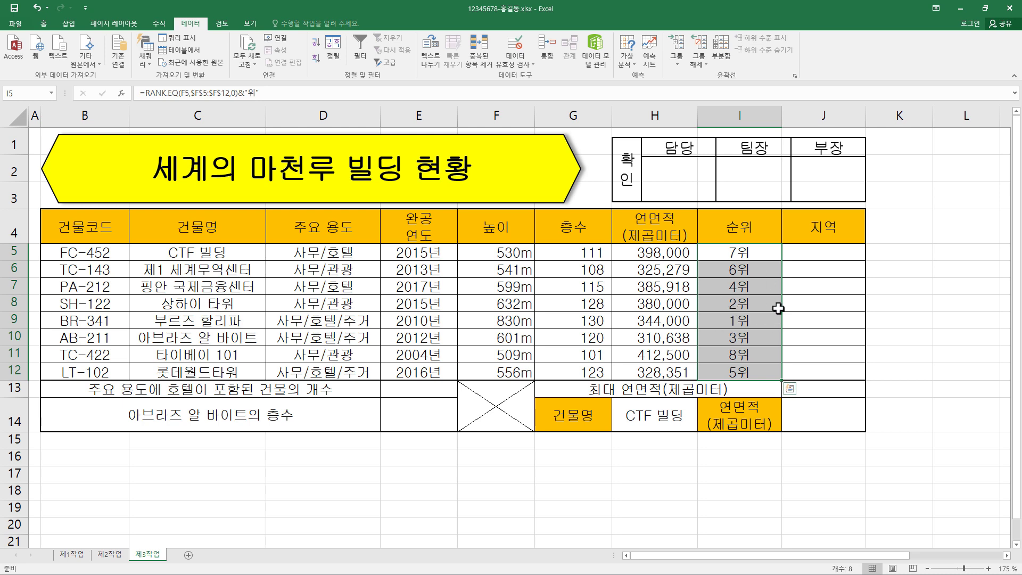
# Start a CHOOSE formula for the region cells J5:J12 with RIGHT(B5,1) as its index number.
pyautogui.click(44, 23)
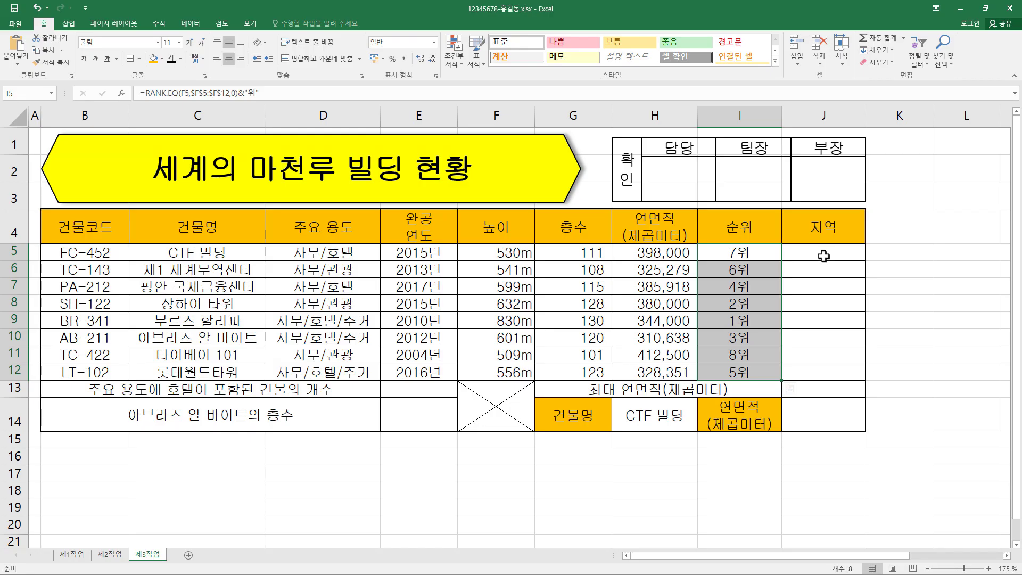
pyautogui.moveTo(823, 256); pyautogui.dragTo(823, 365)
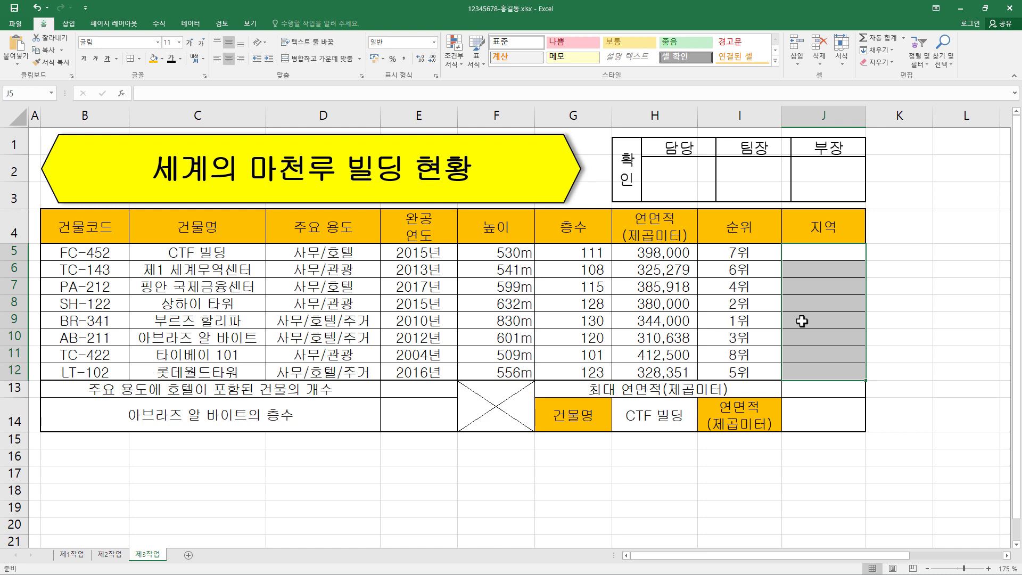
pyautogui.click(220, 93)
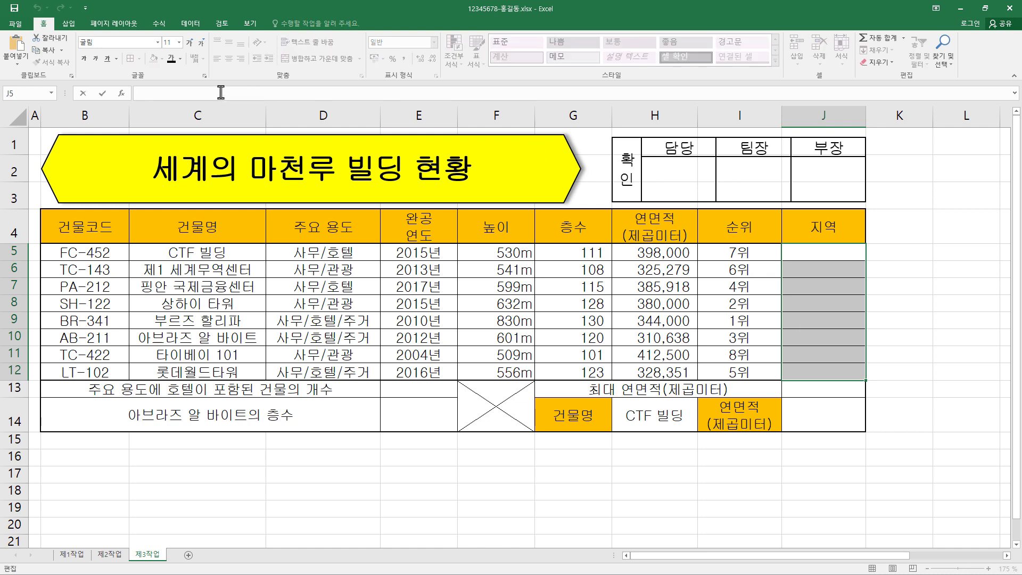
pyautogui.write('=choo')
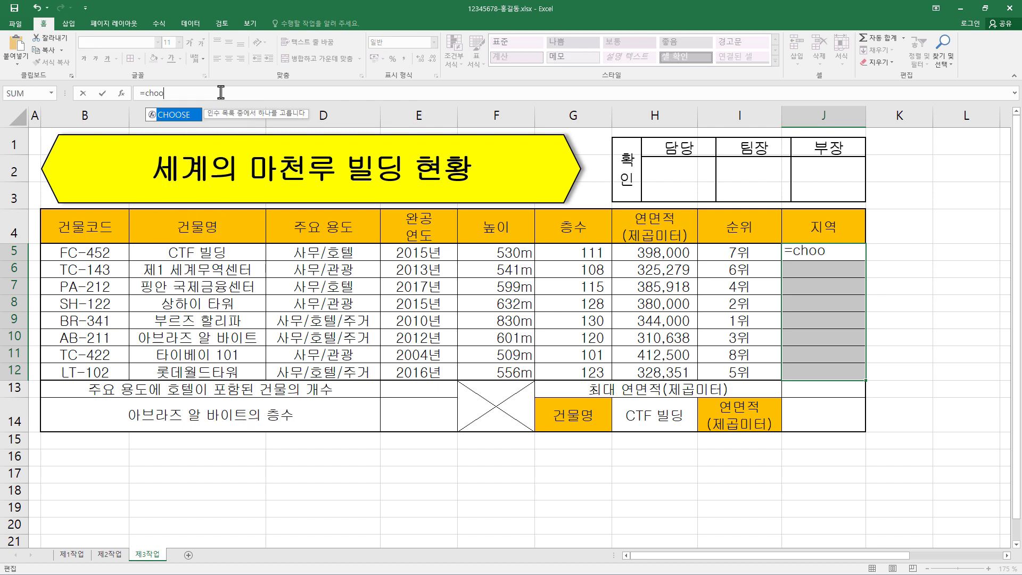
pyautogui.press('Tab')
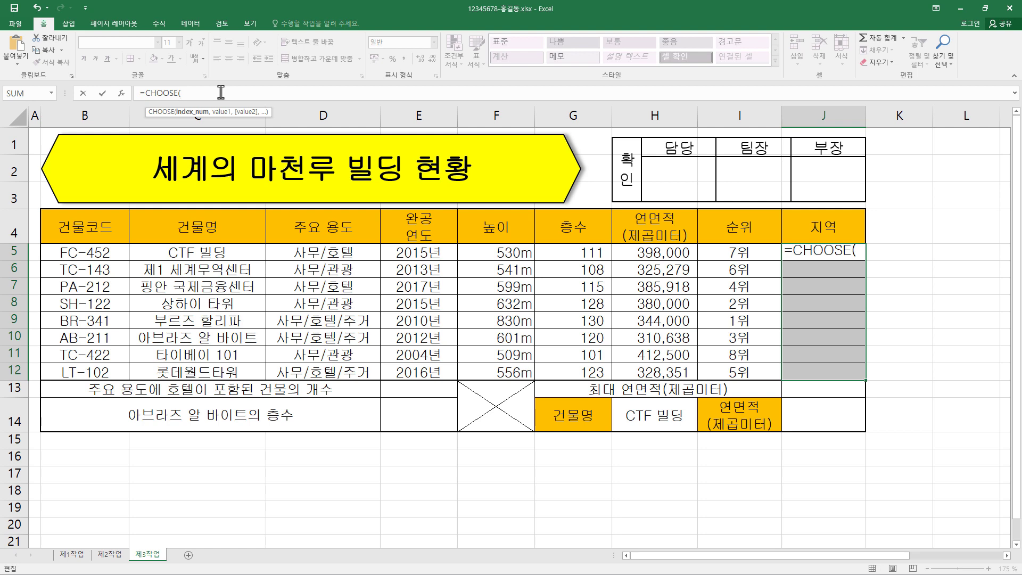
pyautogui.write('ri')
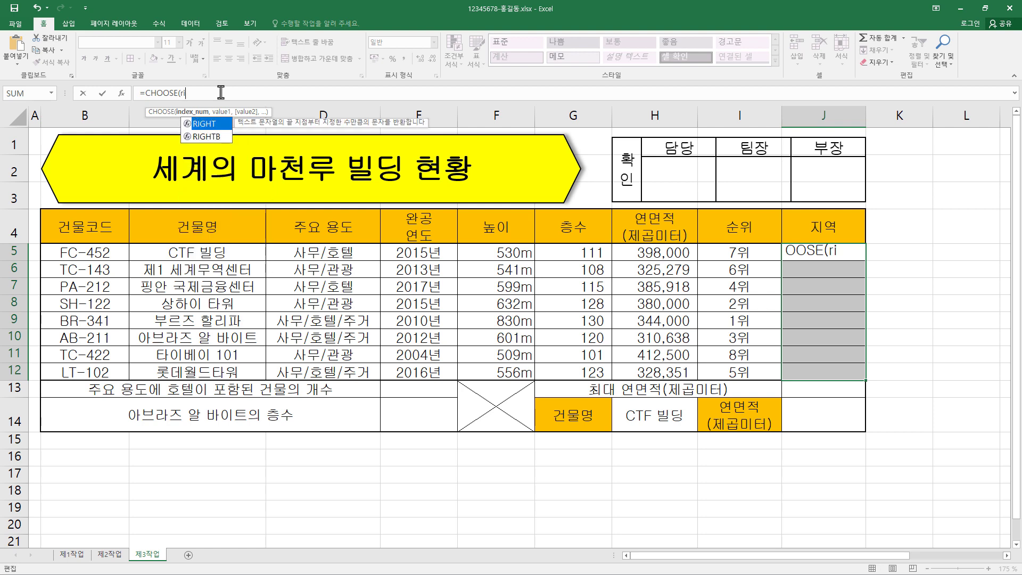
pyautogui.press('Tab')
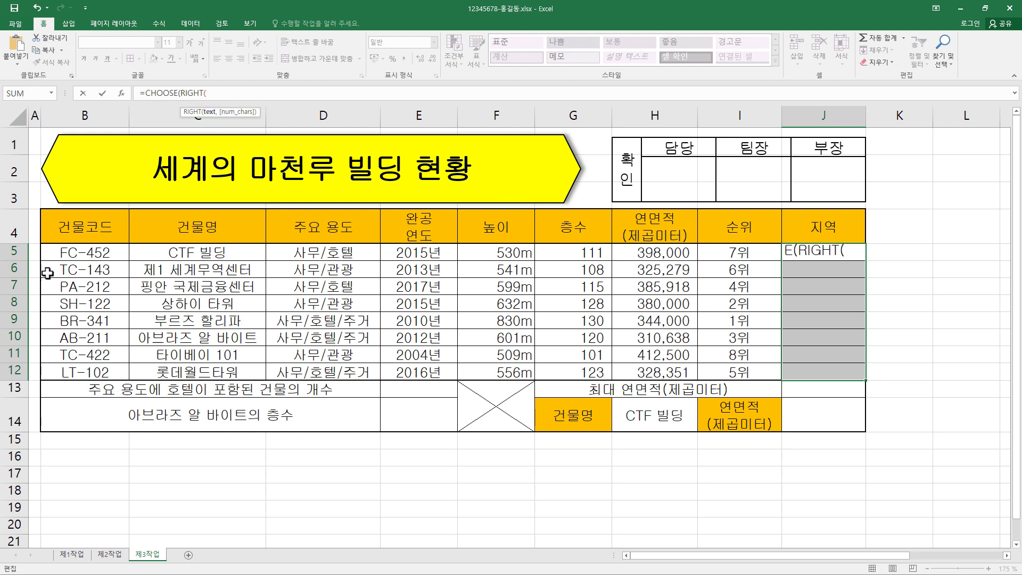
pyautogui.click(106, 253)
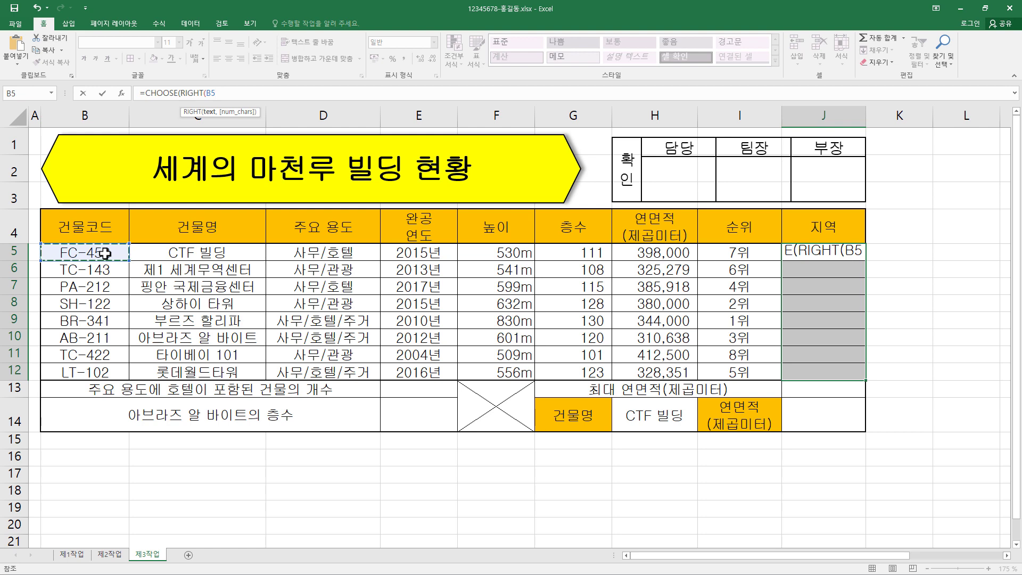
pyautogui.write(',1')
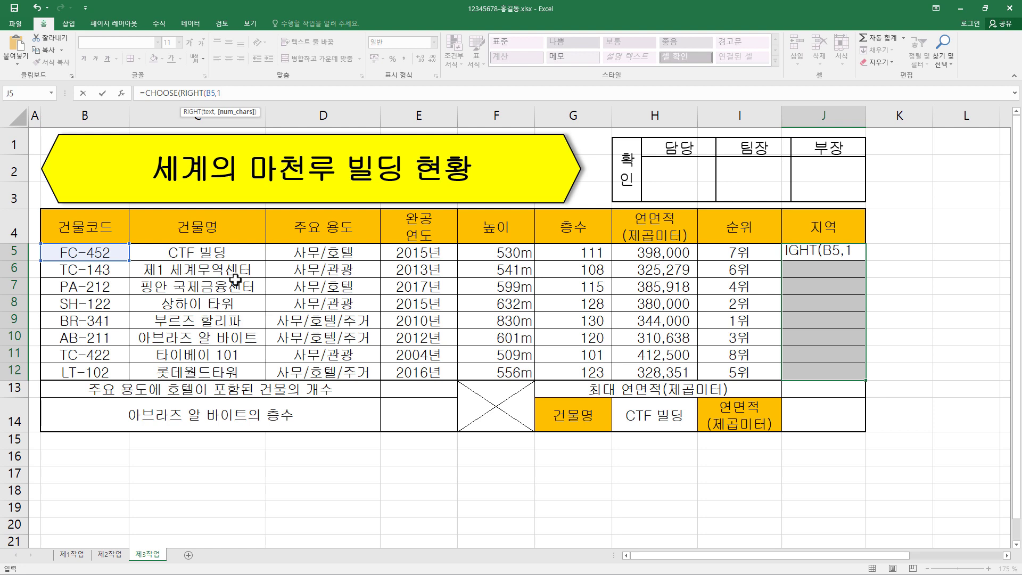
pyautogui.write(')')
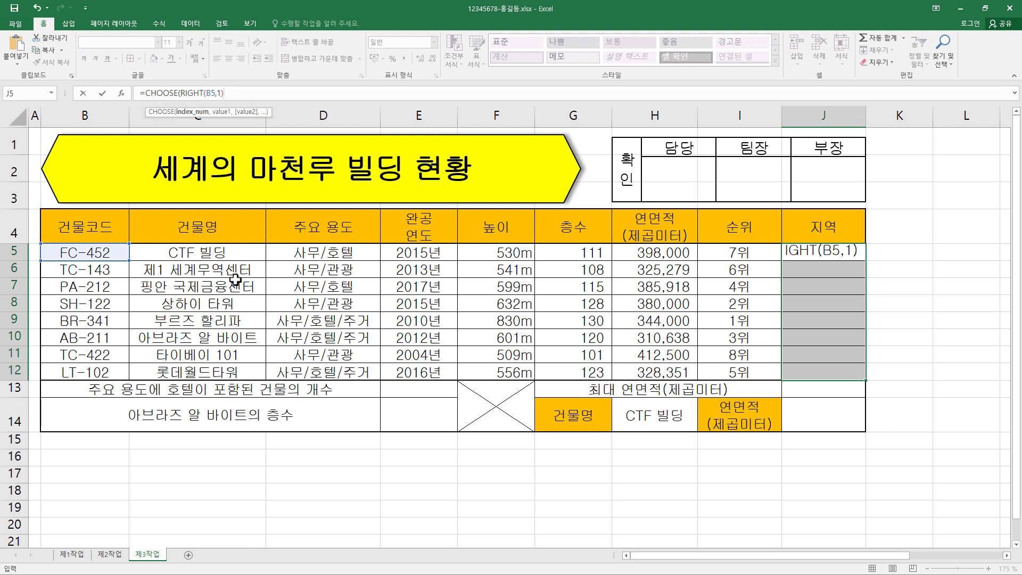
pyautogui.write(',')
# Set the CHOOSE function's values to 서아시아, 동아시아 and 미주 in its arguments dialog, and fill the formula into J5:J12.
pyautogui.click(122, 93)
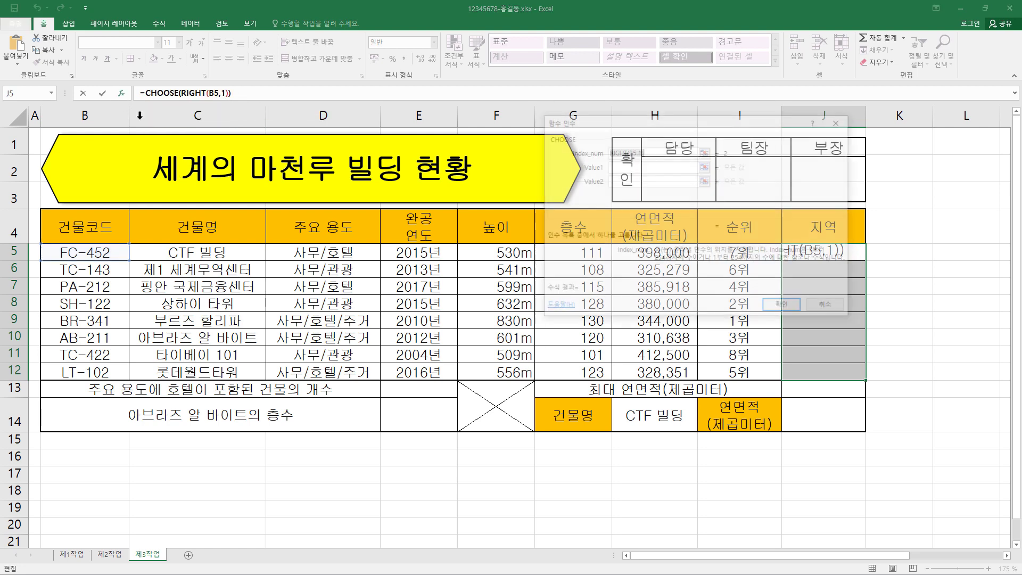
pyautogui.moveTo(701, 121); pyautogui.dragTo(574, 214)
pyautogui.click(520, 246)
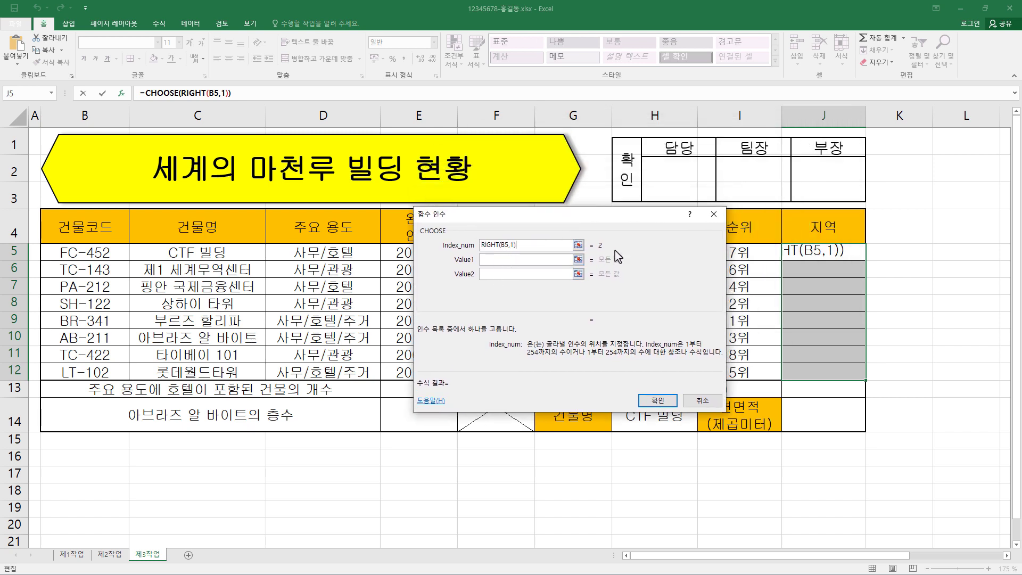
pyautogui.click(529, 260)
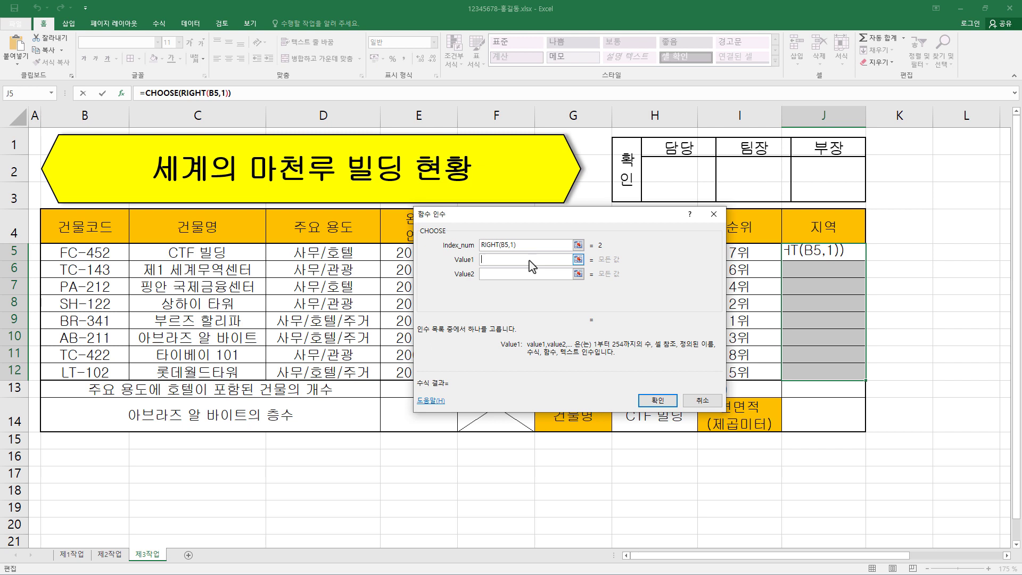
pyautogui.write('서아시아')
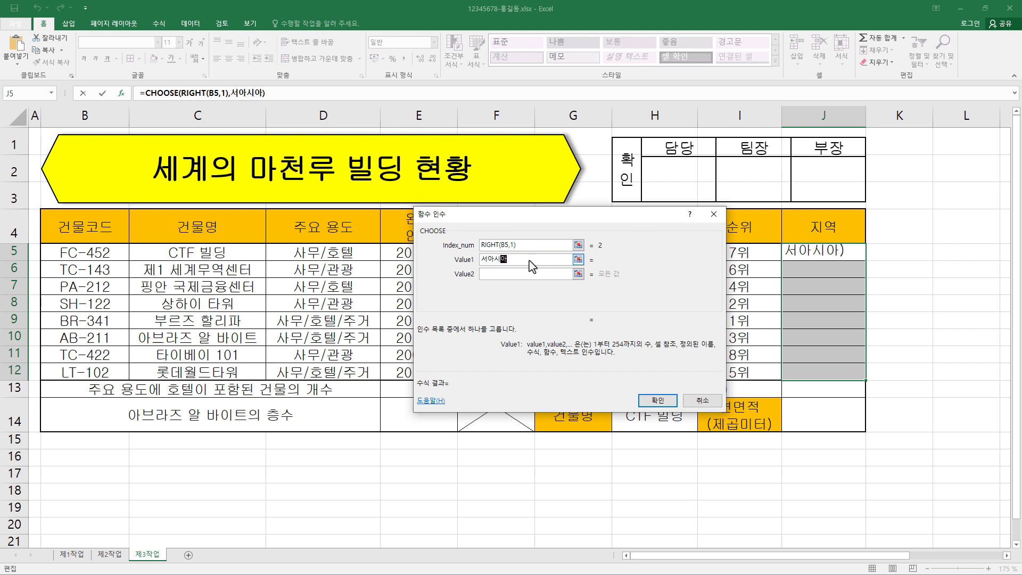
pyautogui.click(513, 274)
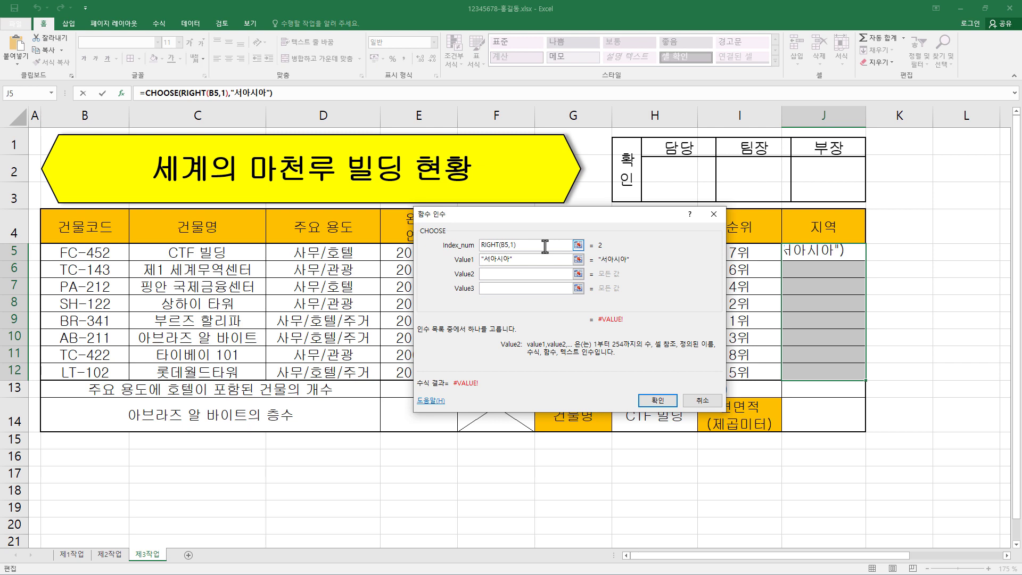
pyautogui.write('동아시아')
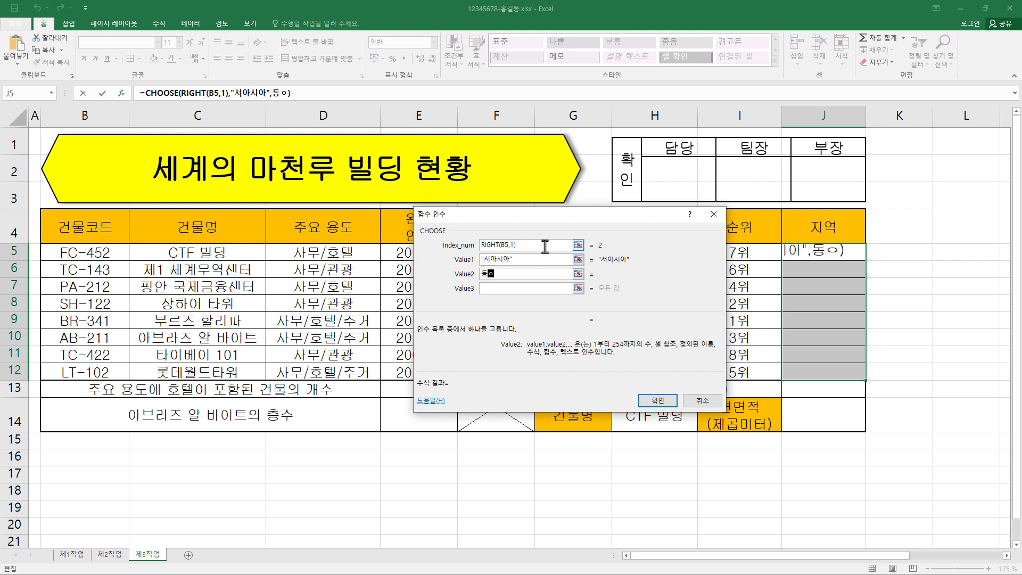
pyautogui.click(501, 288)
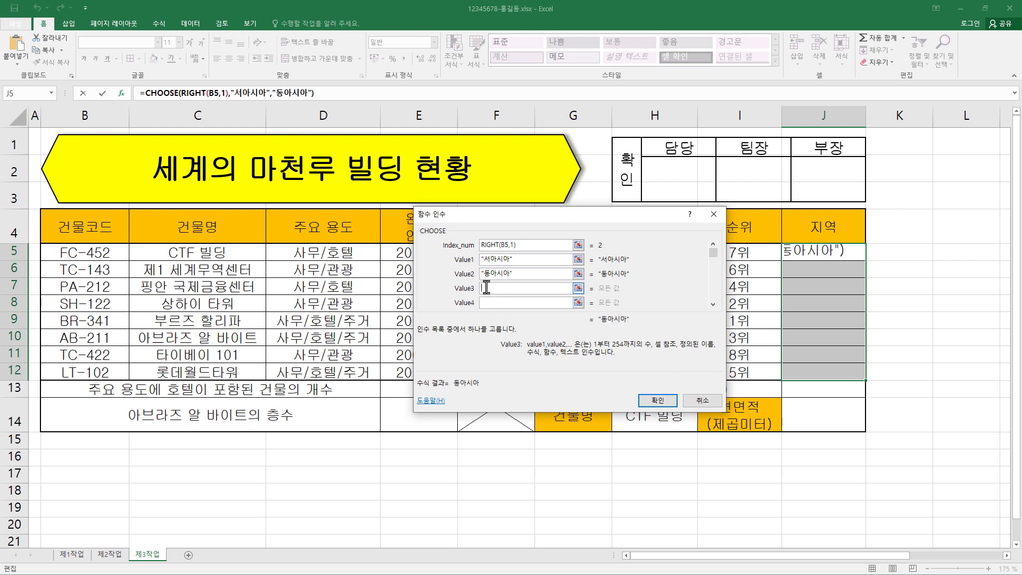
pyautogui.write('미주')
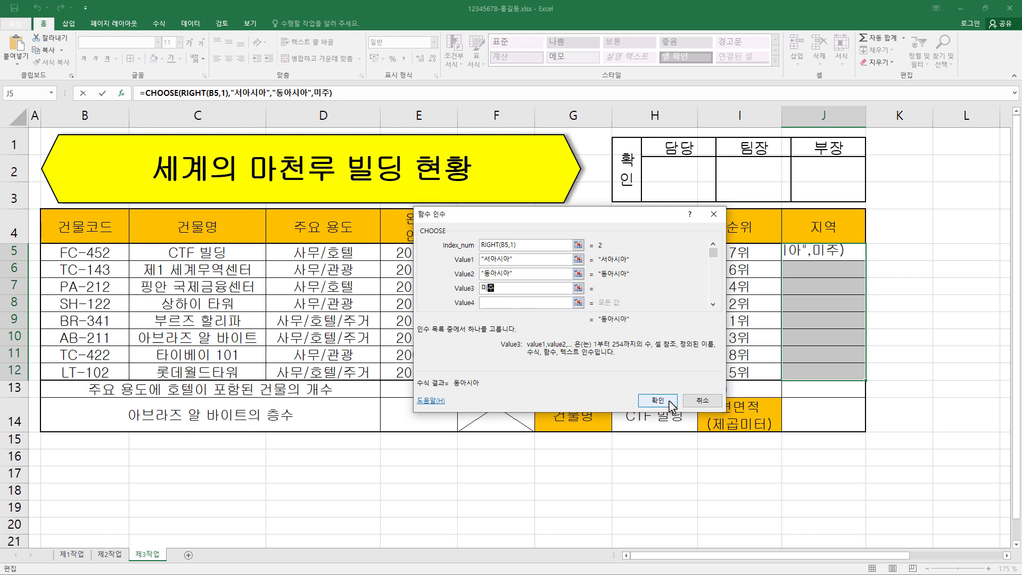
pyautogui.click(672, 407)
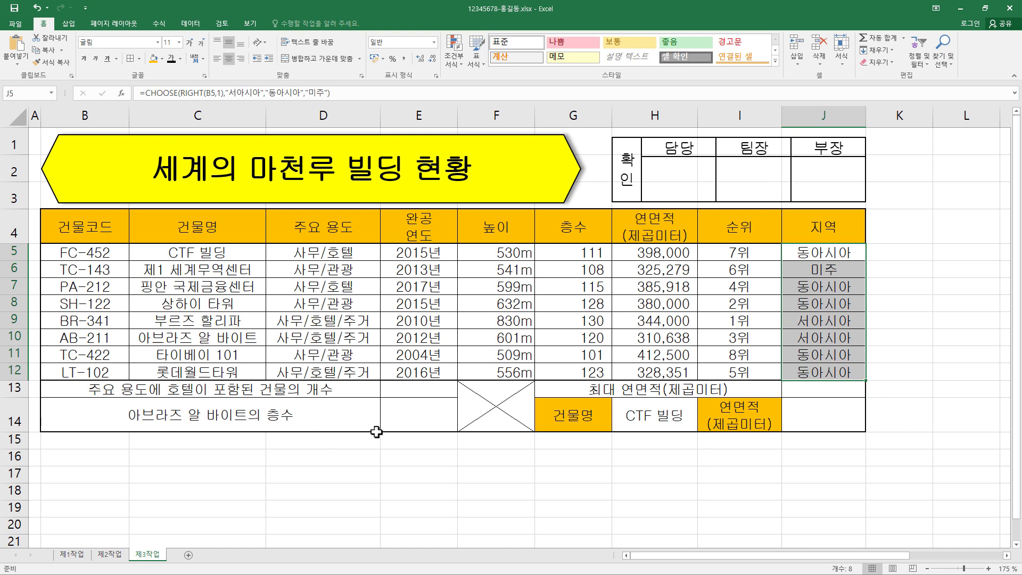
# Start a COUNTIF formula in cell E13 with the named range 용도 (D5:D12) as its range.
pyautogui.click(428, 385)
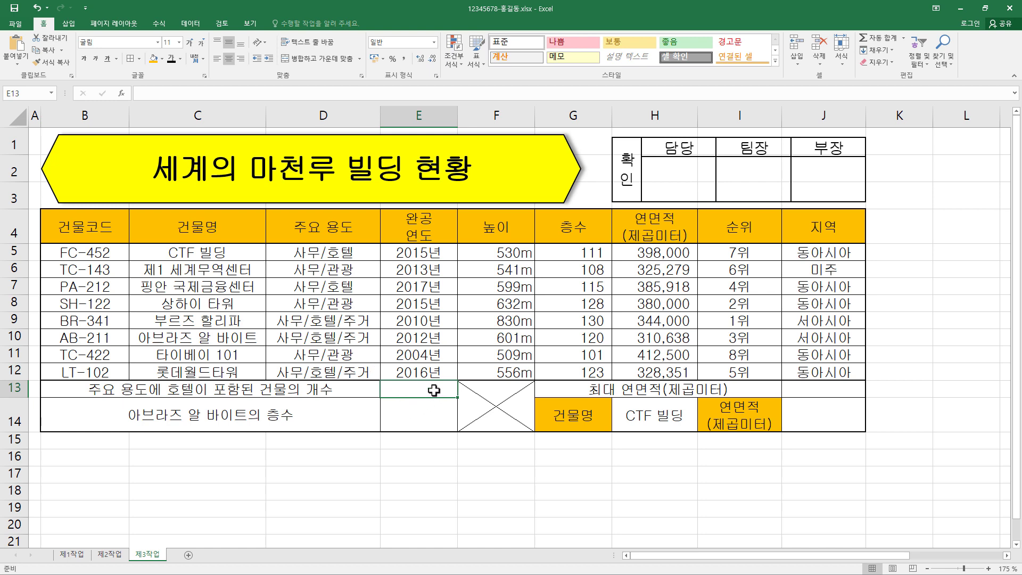
pyautogui.click(265, 93)
pyautogui.write('=')
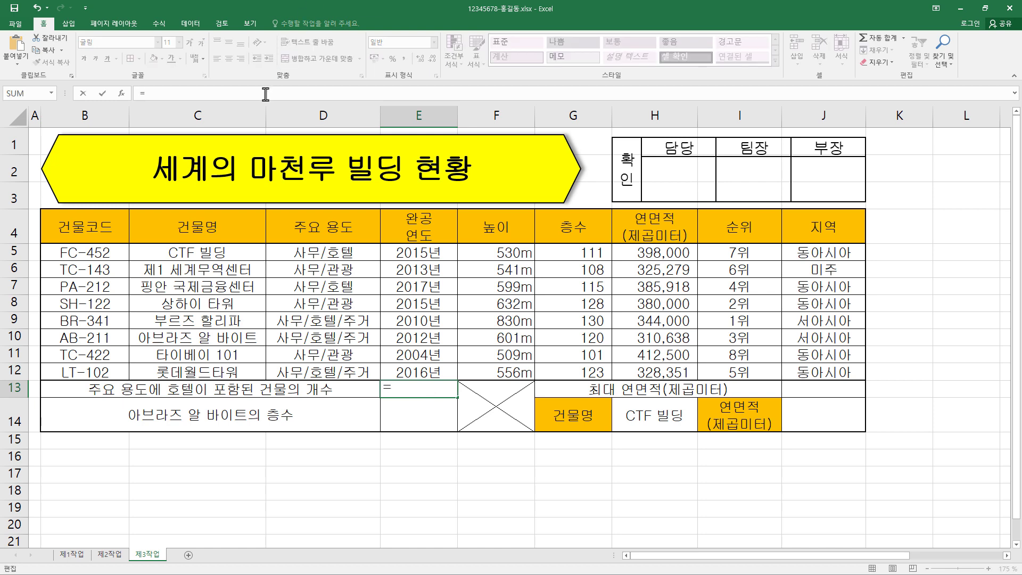
pyautogui.write('countif(')
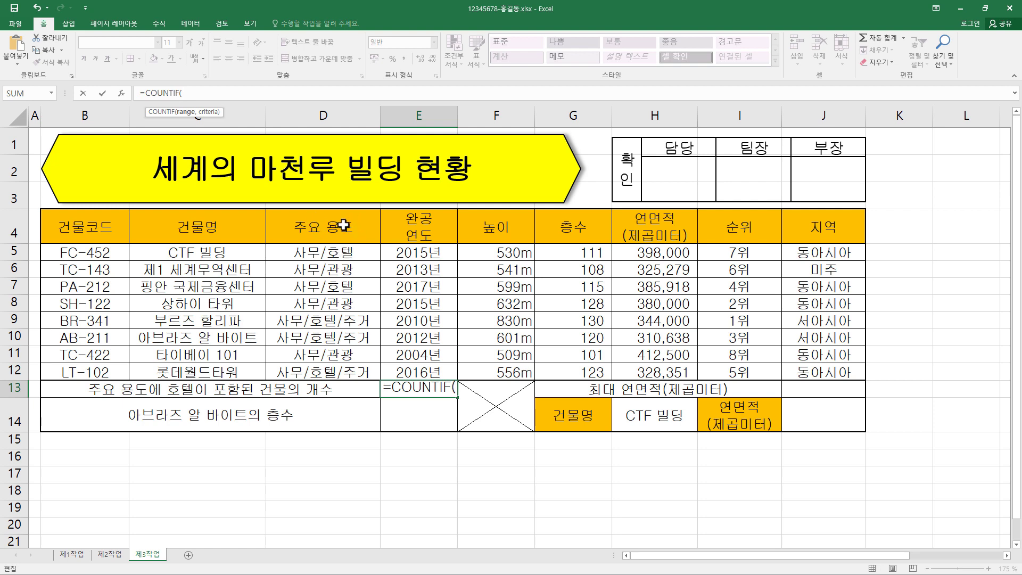
pyautogui.click(339, 253)
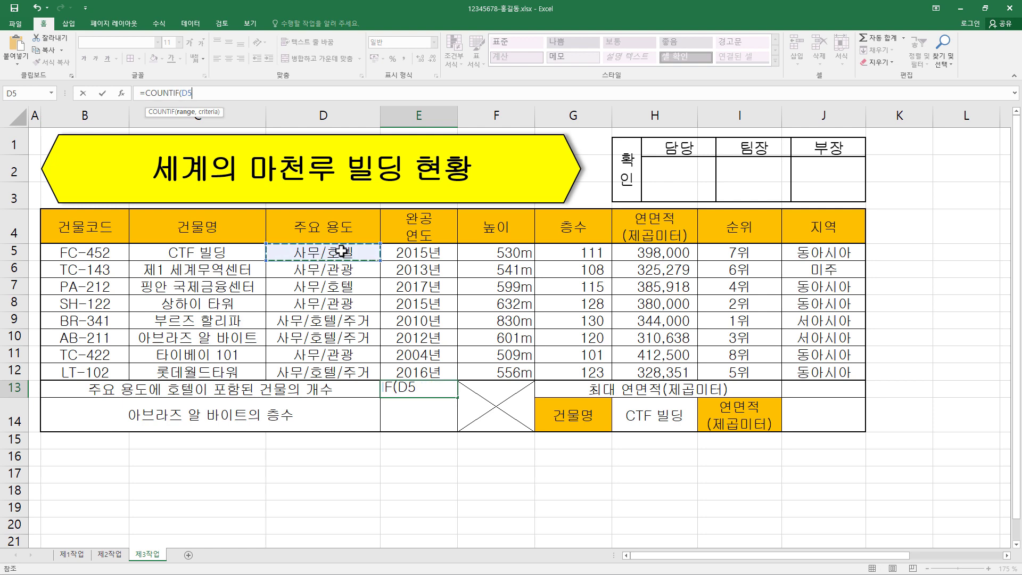
pyautogui.moveTo(342, 251); pyautogui.dragTo(342, 365)
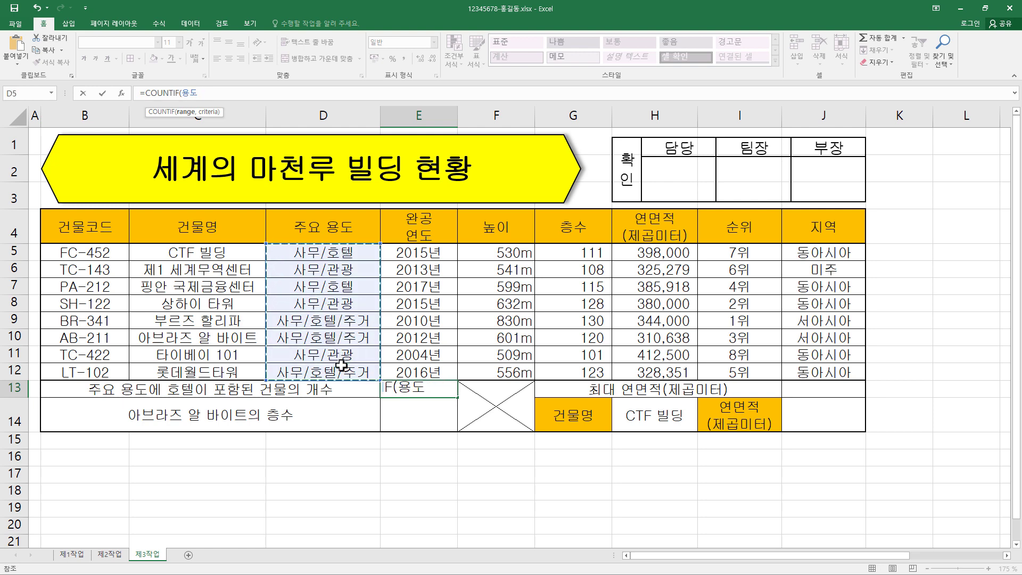
# Complete the COUNTIF formula with the quoted wildcard criterion "*호텔*" and enter it.
pyautogui.write(',*')
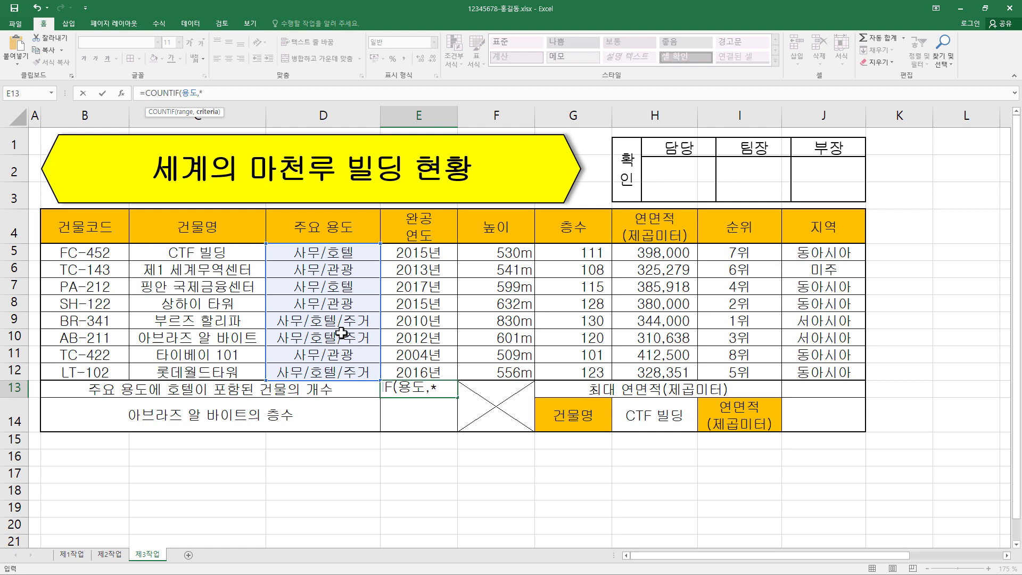
pyautogui.write('호텔*')
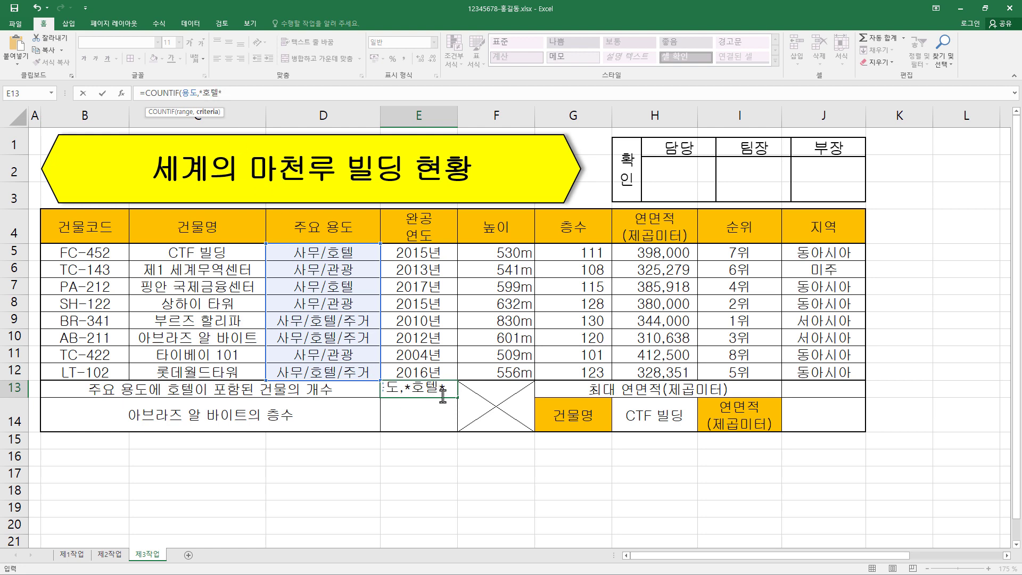
pyautogui.click(199, 94)
pyautogui.write('"')
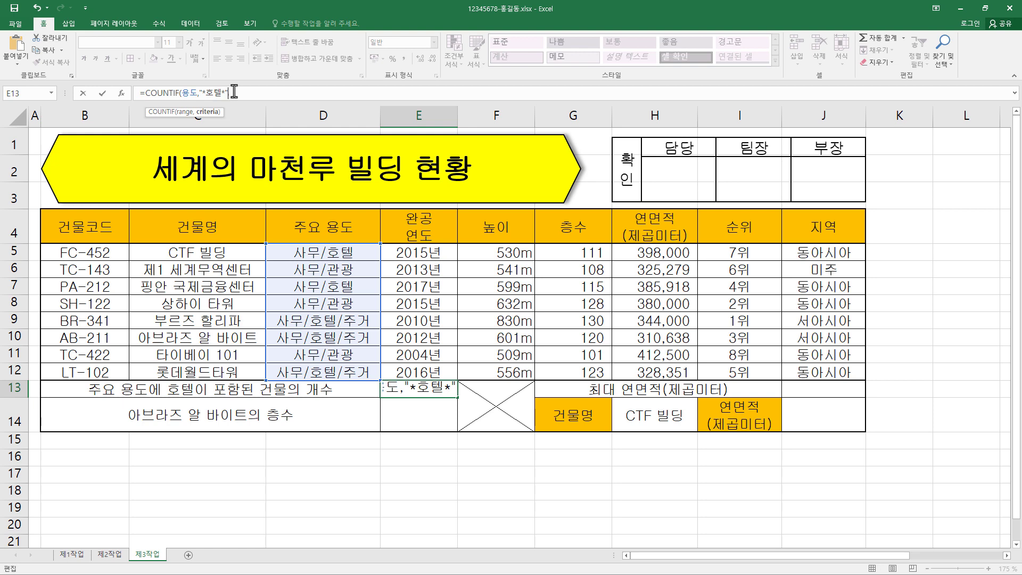
pyautogui.write(')')
pyautogui.press('Return')
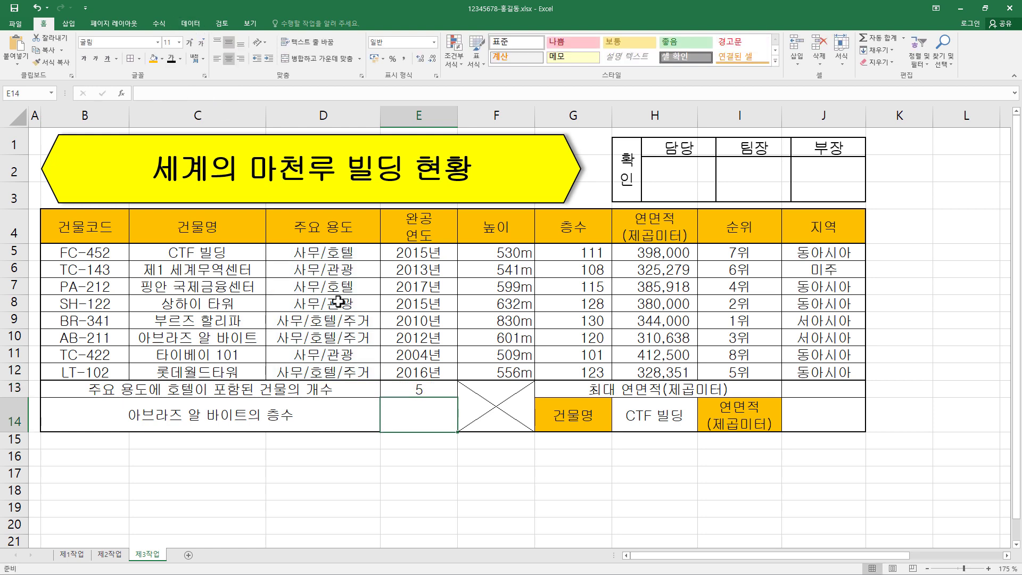
# Right-align the hotel building count in cell E13.
pyautogui.click(432, 394)
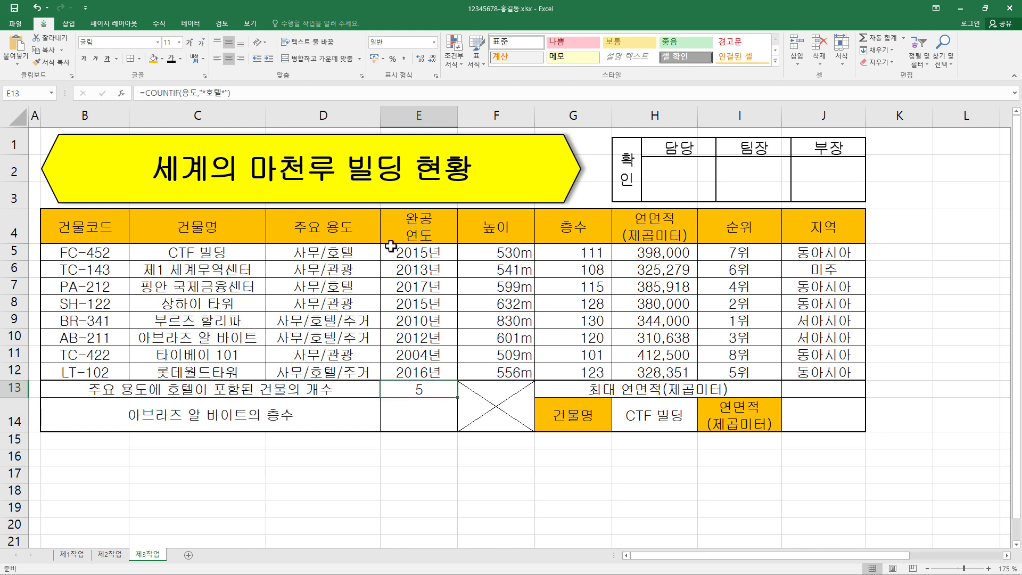
pyautogui.click(242, 61)
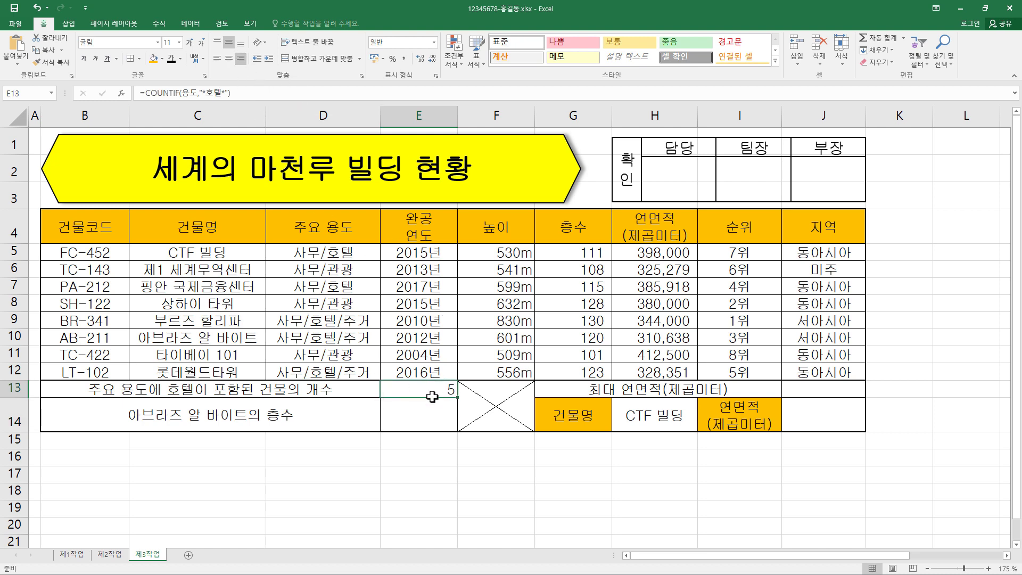
pyautogui.click(430, 414)
pyautogui.click(429, 391)
# Start a MATCH formula in cell E14 for the floor count of 아브라즈 알 바이트.
pyautogui.click(434, 414)
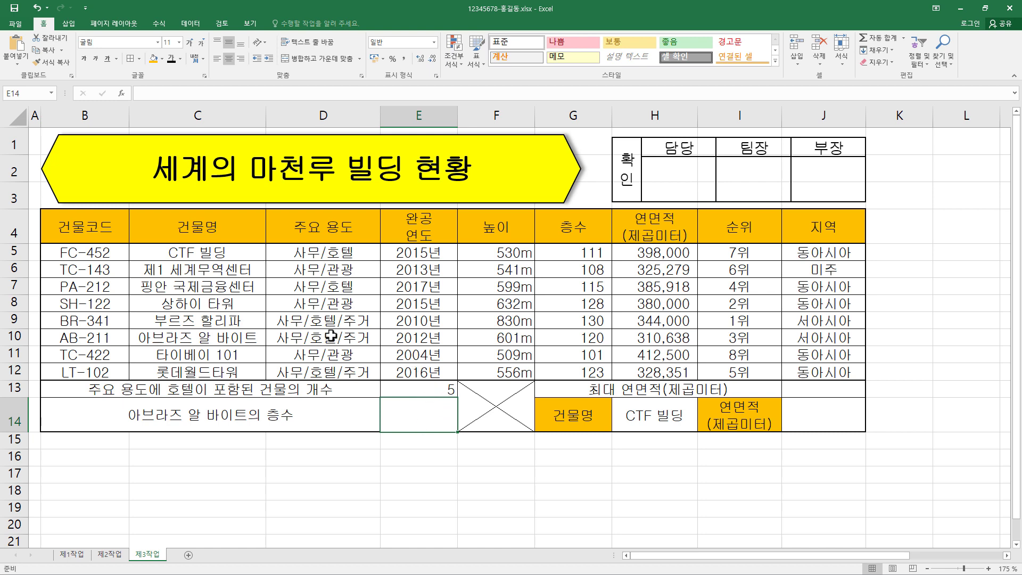
pyautogui.click(242, 336)
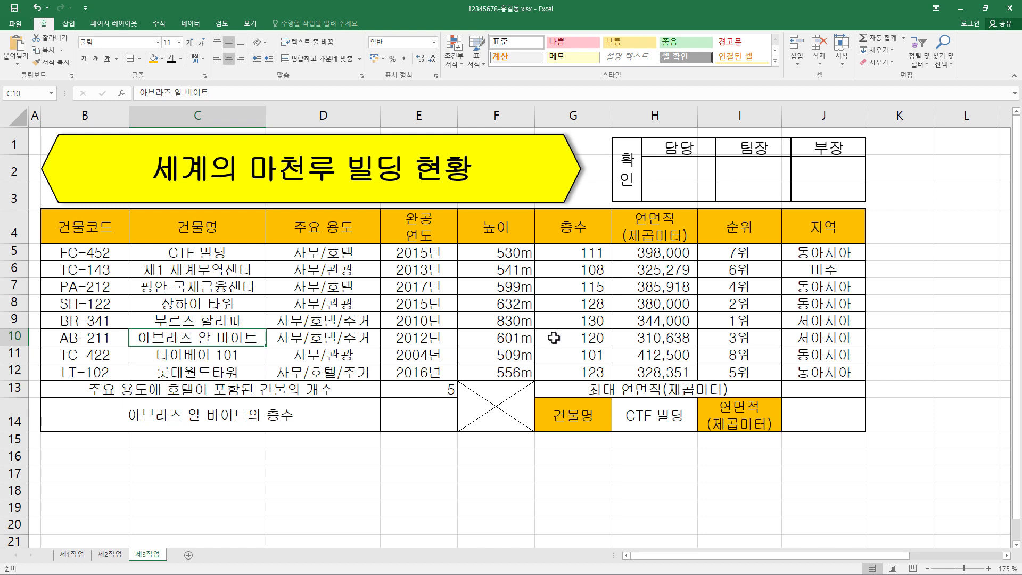
pyautogui.click(577, 335)
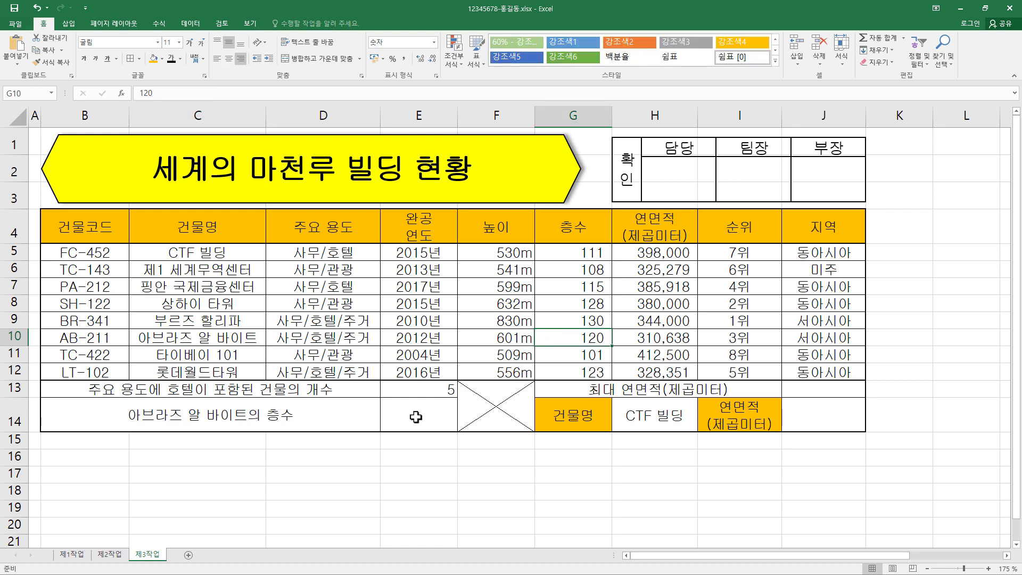
pyautogui.click(416, 417)
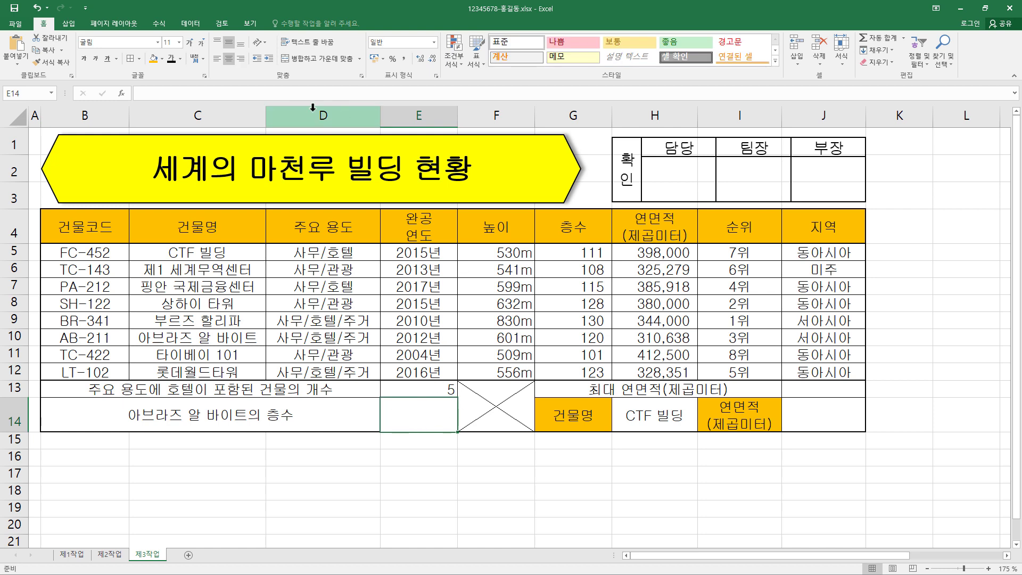
pyautogui.click(324, 94)
pyautogui.write('=')
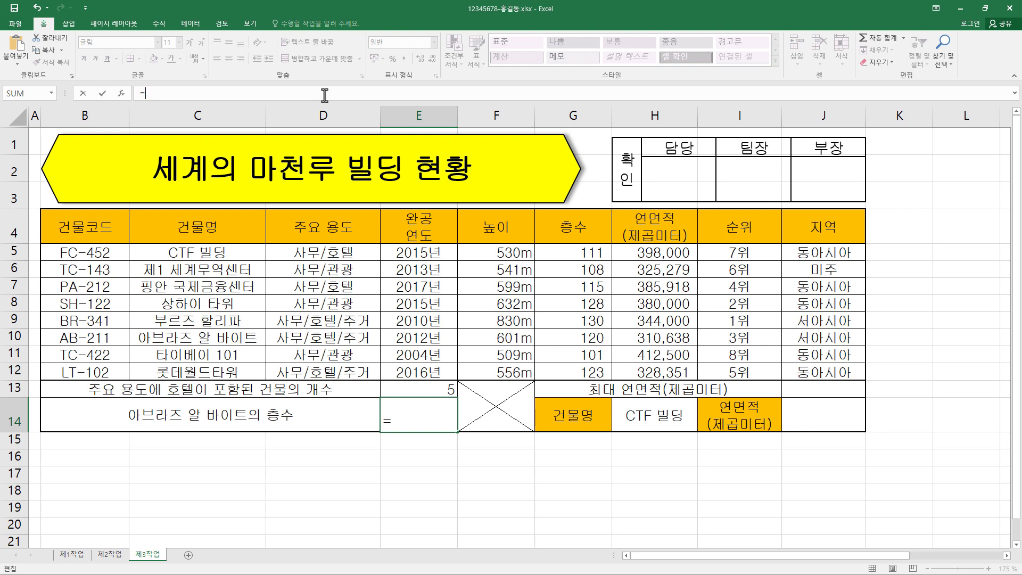
pyautogui.write('mat')
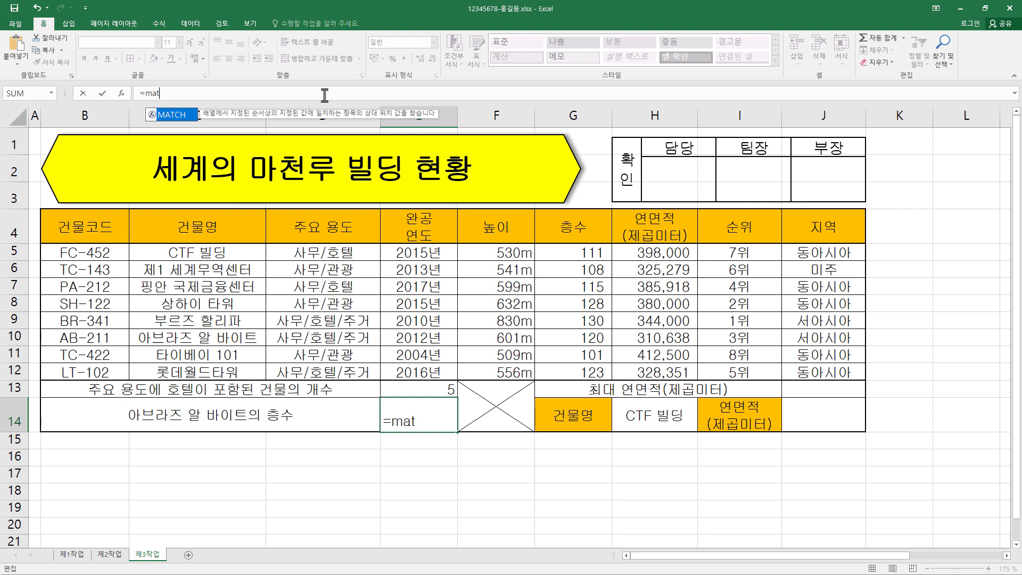
pyautogui.press('Tab')
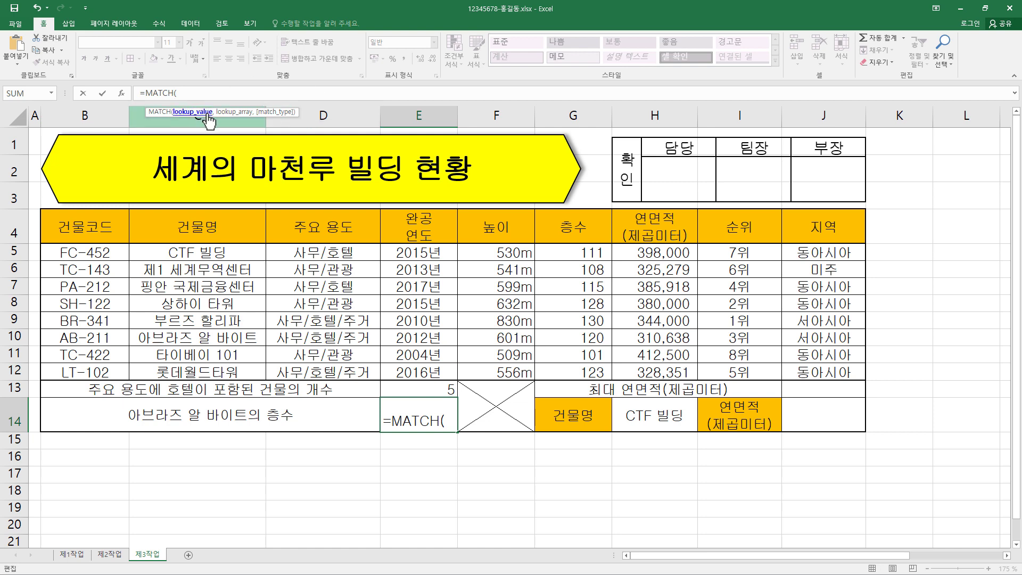
# Give the MATCH function the quoted text "아브라즈 알 바이트" as its lookup value instead of a cell reference.
pyautogui.click(244, 343)
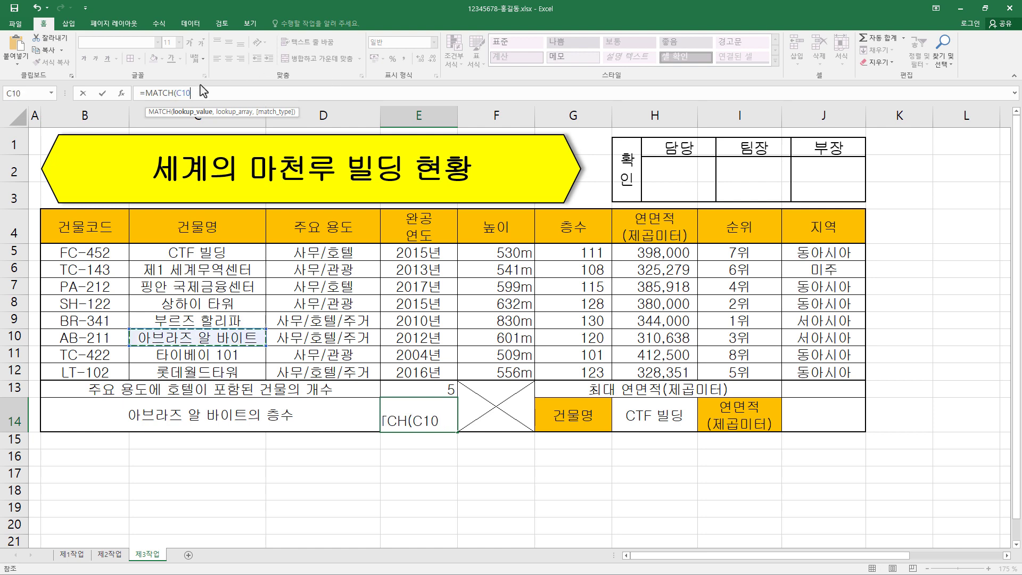
pyautogui.moveTo(177, 93); pyautogui.dragTo(205, 94)
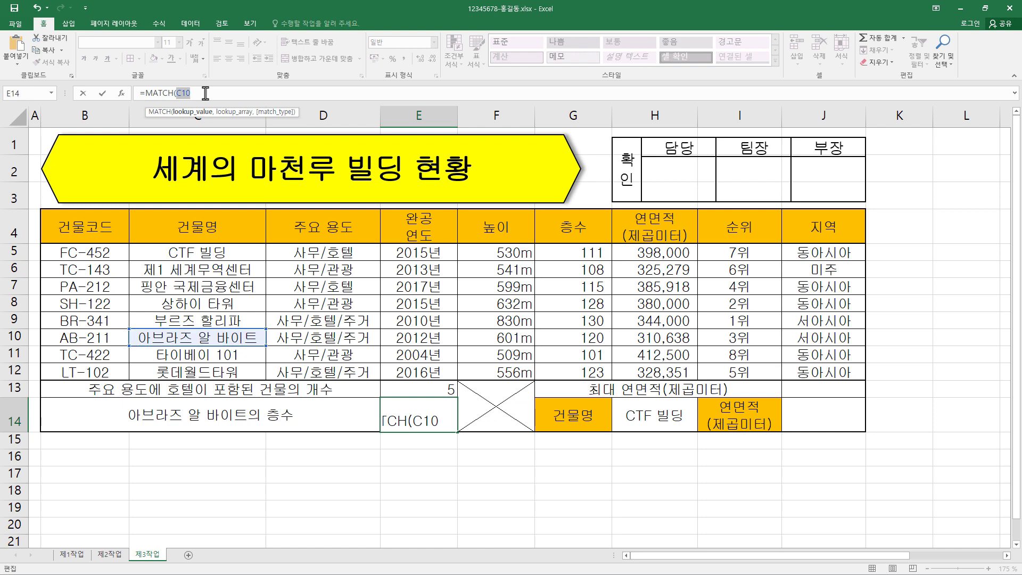
pyautogui.write('"dk')
pyautogui.press('BackSpace')
pyautogui.press('BackSpace')
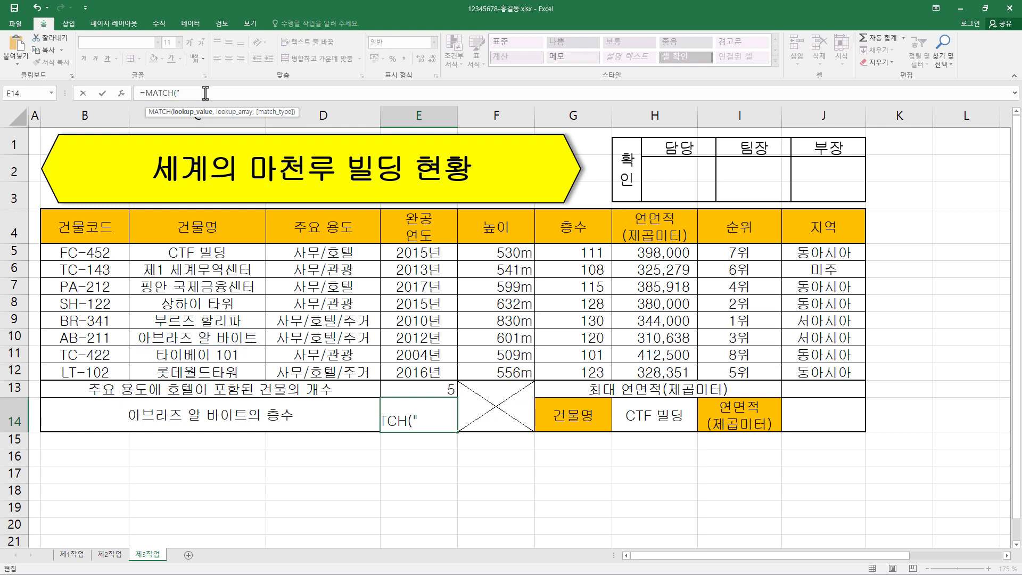
pyautogui.write('아브라즈 알 바이트')
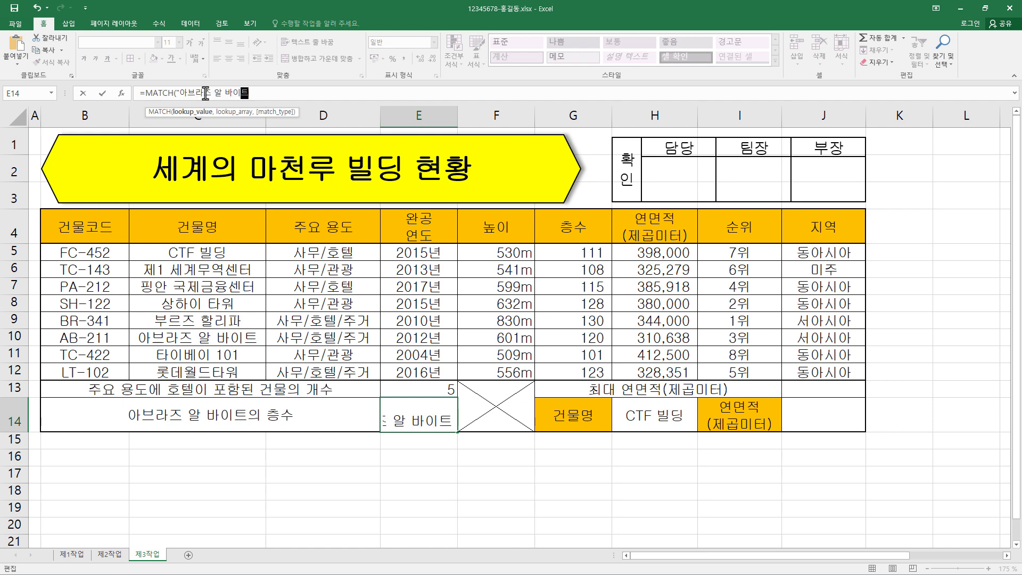
pyautogui.write('"')
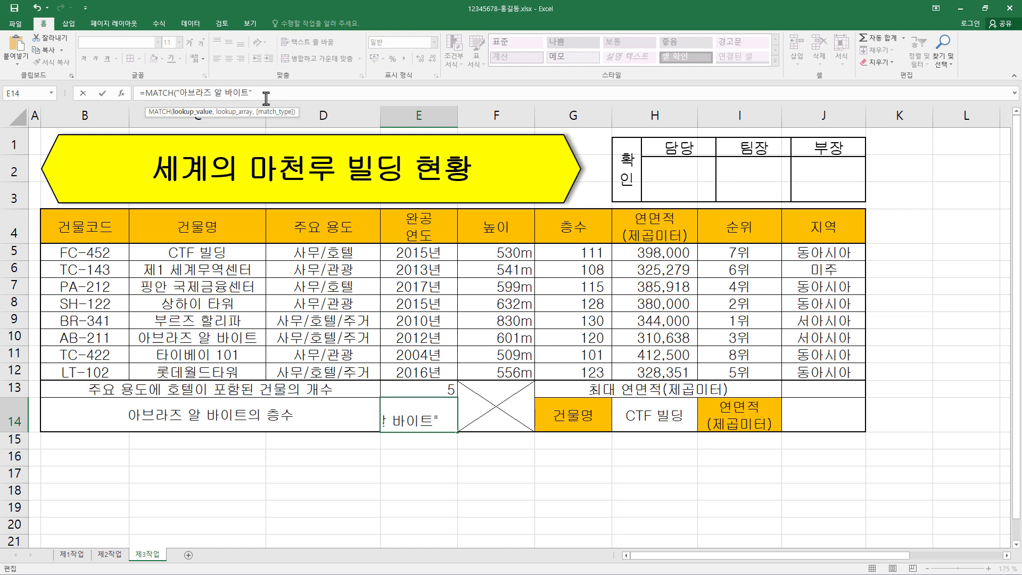
# Complete the MATCH formula with the building names C5:C12 as lookup array and exact match type 0.
pyautogui.write(',')
pyautogui.moveTo(220, 252); pyautogui.dragTo(220, 366)
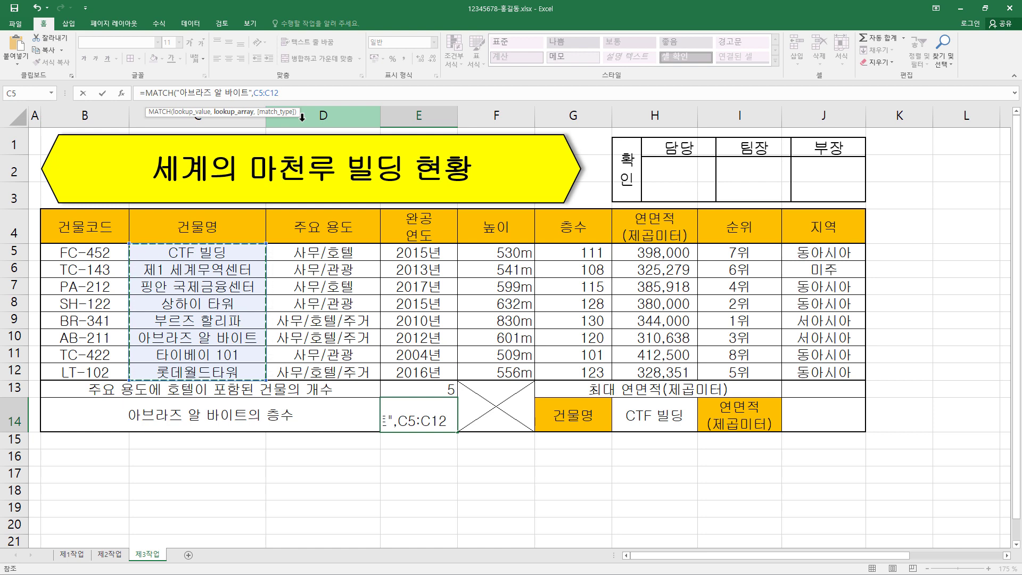
pyautogui.write(',')
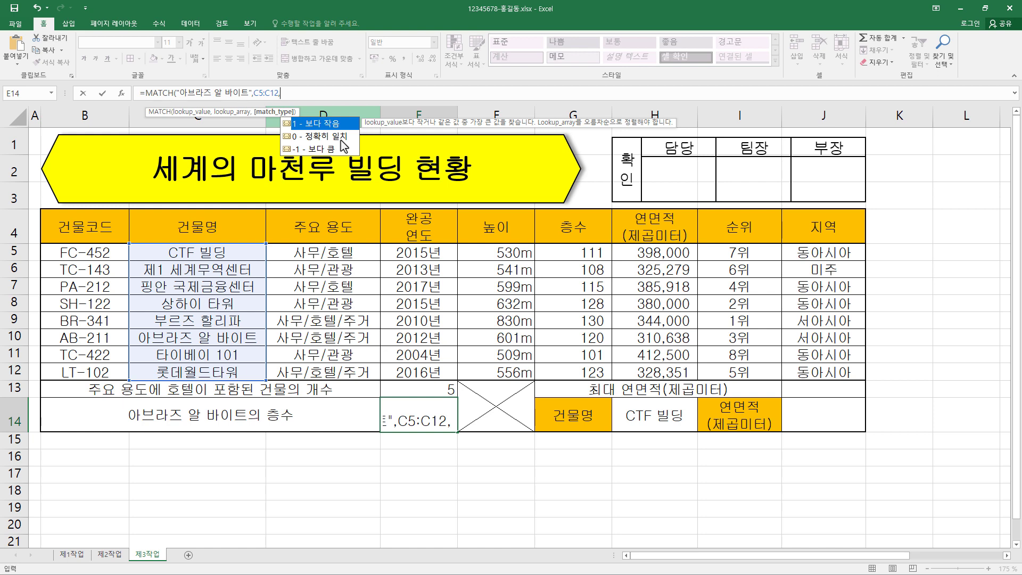
pyautogui.write('0)')
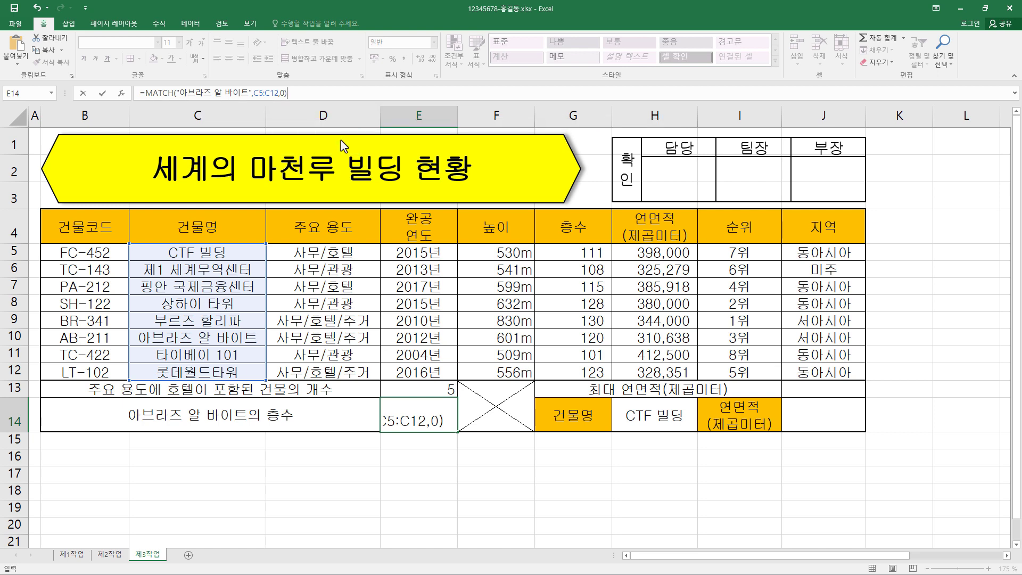
pyautogui.press('Return')
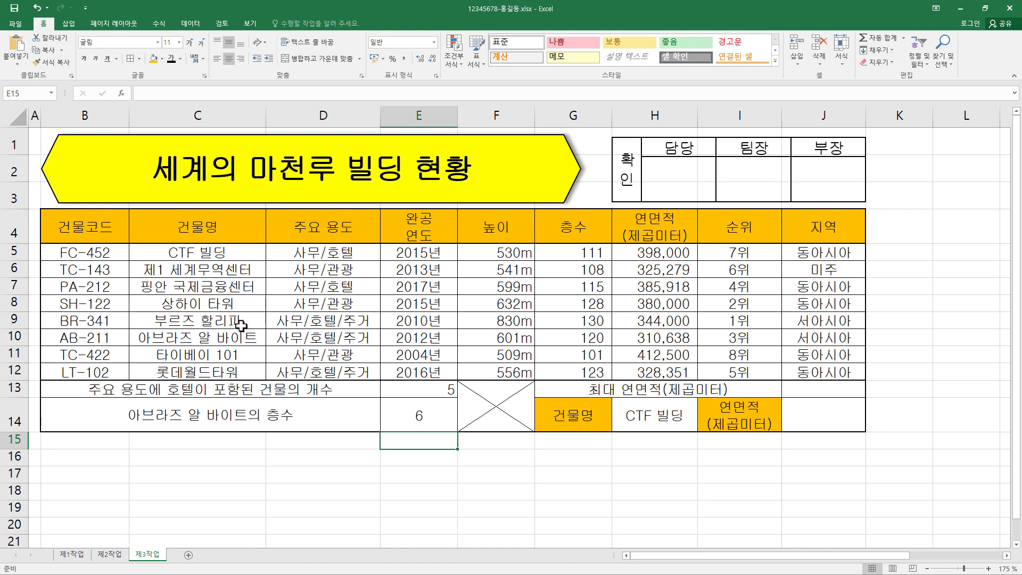
# Cut the MATCH expression out of the formula in E14, leaving only the equals sign.
pyautogui.click(436, 419)
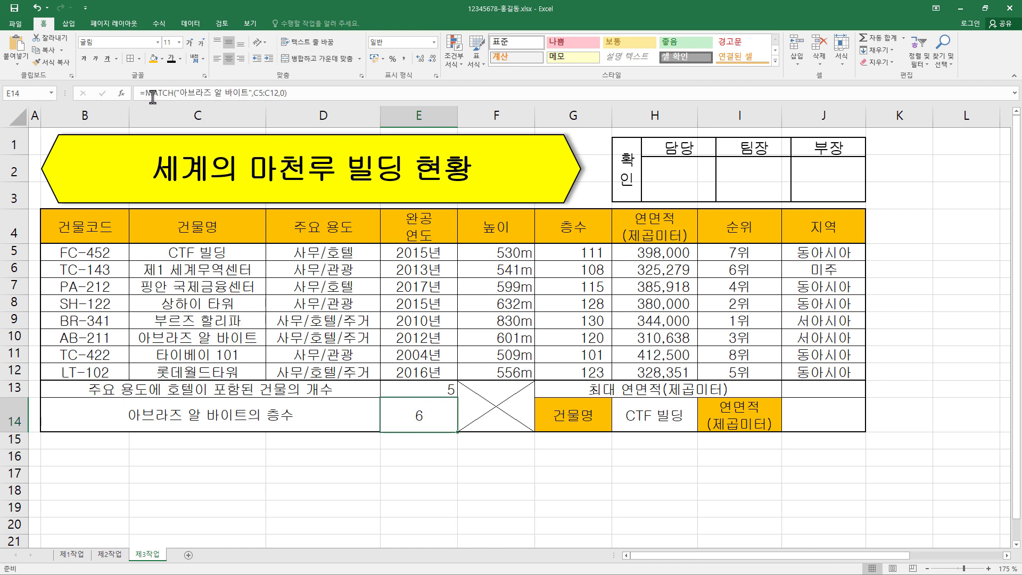
pyautogui.moveTo(146, 95); pyautogui.dragTo(341, 96)
pyautogui.rightClick(263, 90)
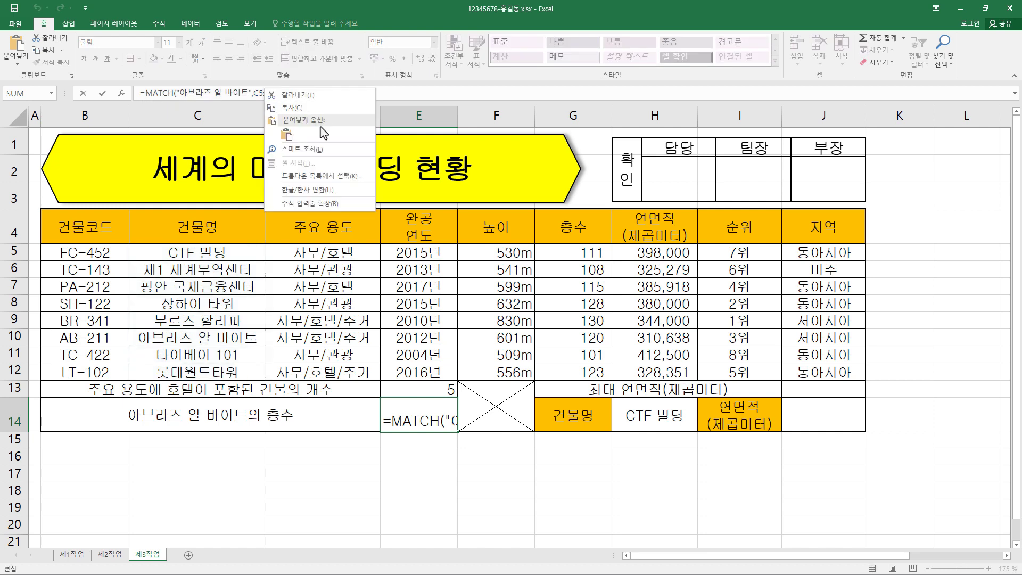
pyautogui.click(318, 100)
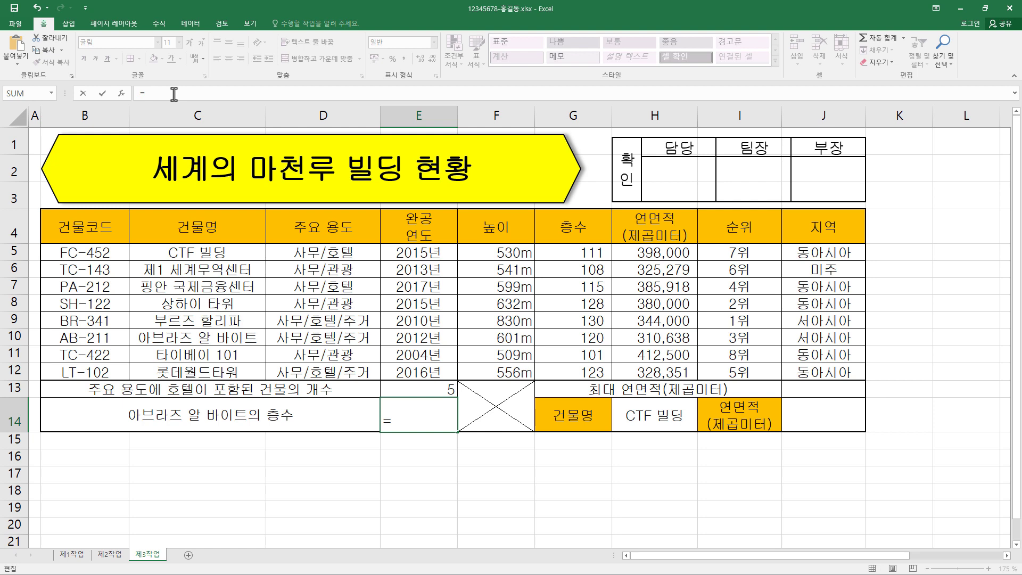
# Start an INDEX formula in E14 with the array B5:H12 and the cut MATCH expression pasted as its row number.
pyautogui.write('index')
pyautogui.press('Tab')
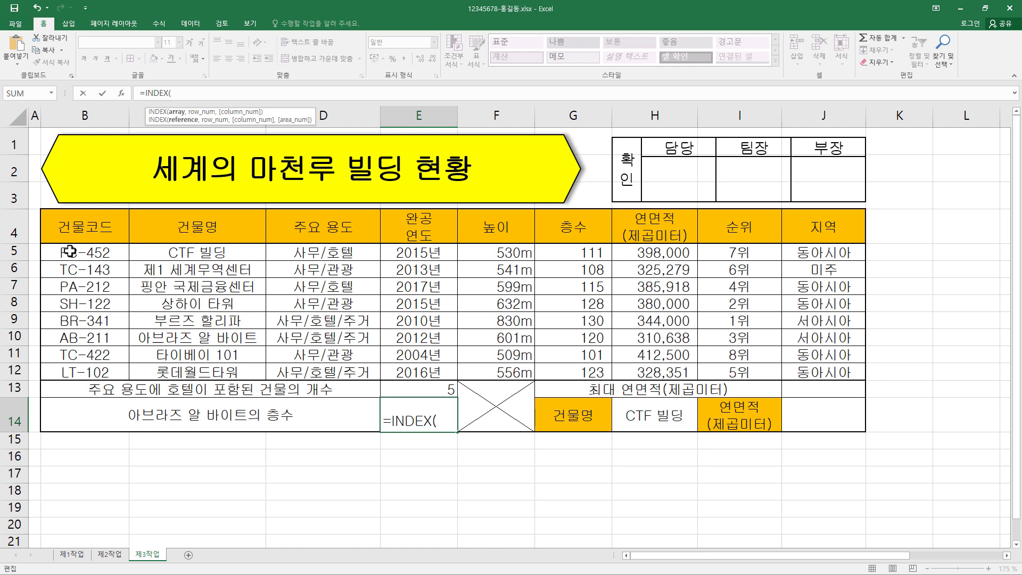
pyautogui.moveTo(70, 251); pyautogui.dragTo(659, 375)
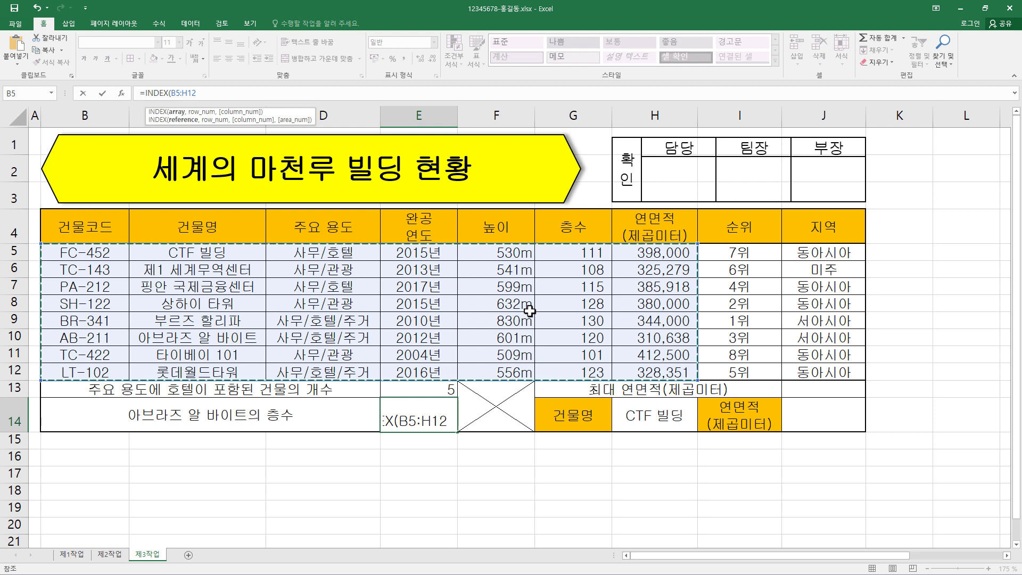
pyautogui.write(',')
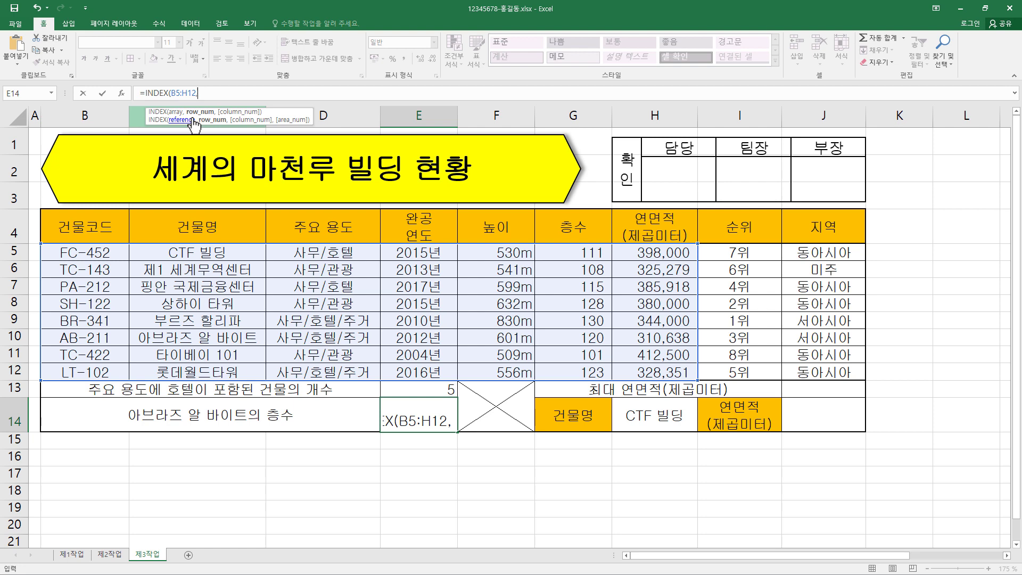
pyautogui.hotkey('ctrl', 'v')
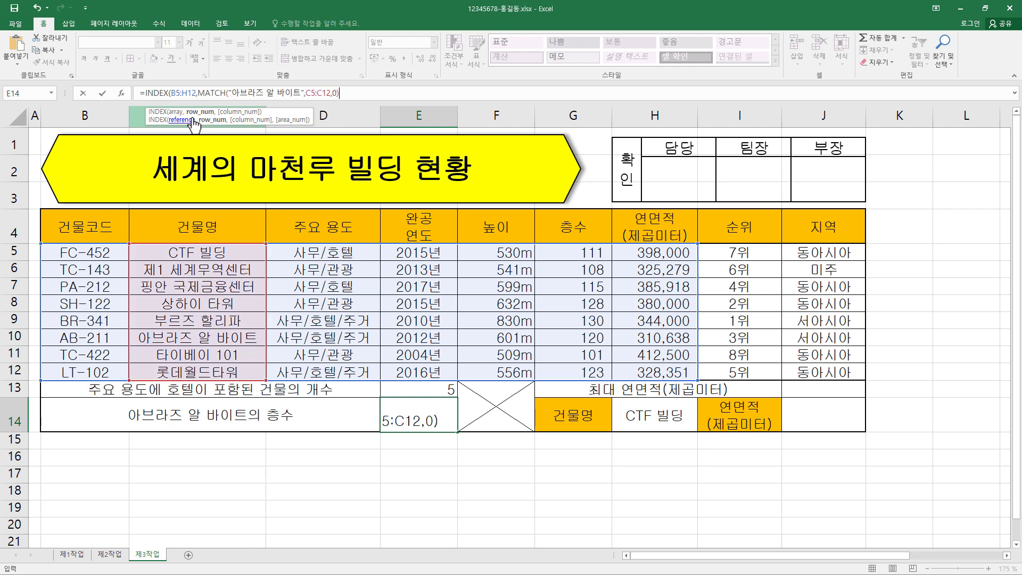
pyautogui.write(',')
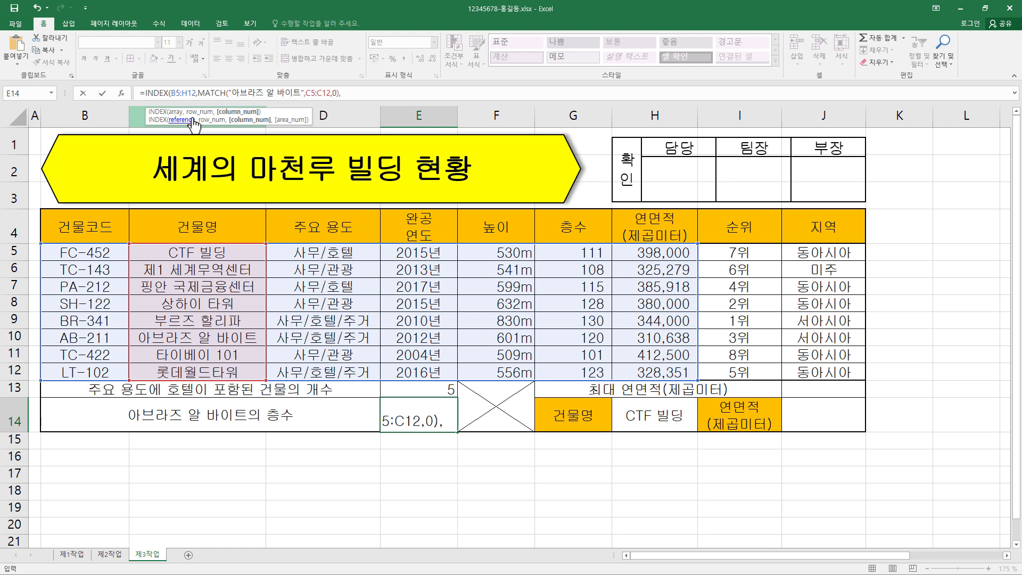
# Complete the INDEX formula in E14 with column number 6 for the floor count.
pyautogui.click(352, 99)
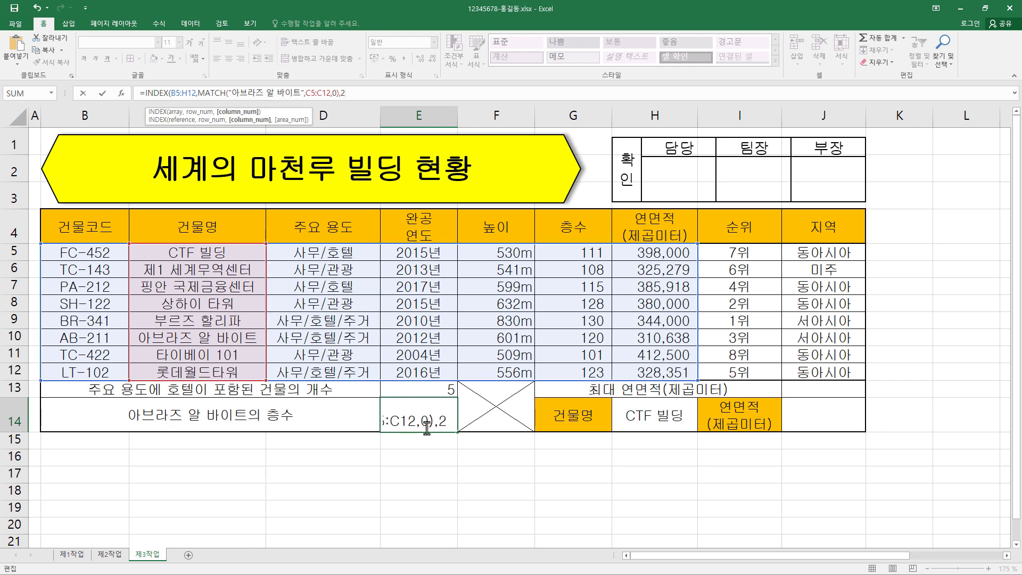
pyautogui.press('BackSpace')
pyautogui.write(')')
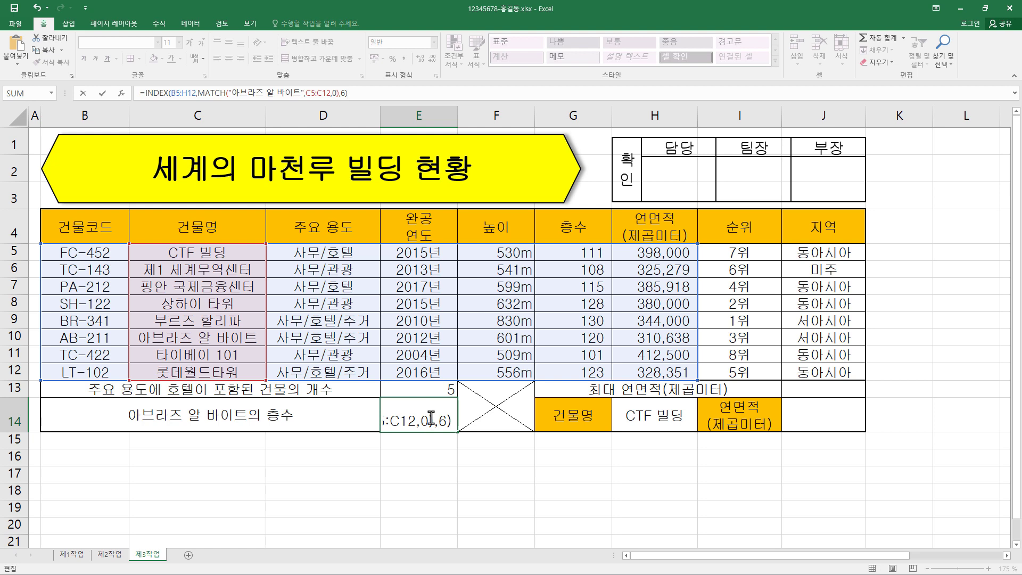
pyautogui.press('Return')
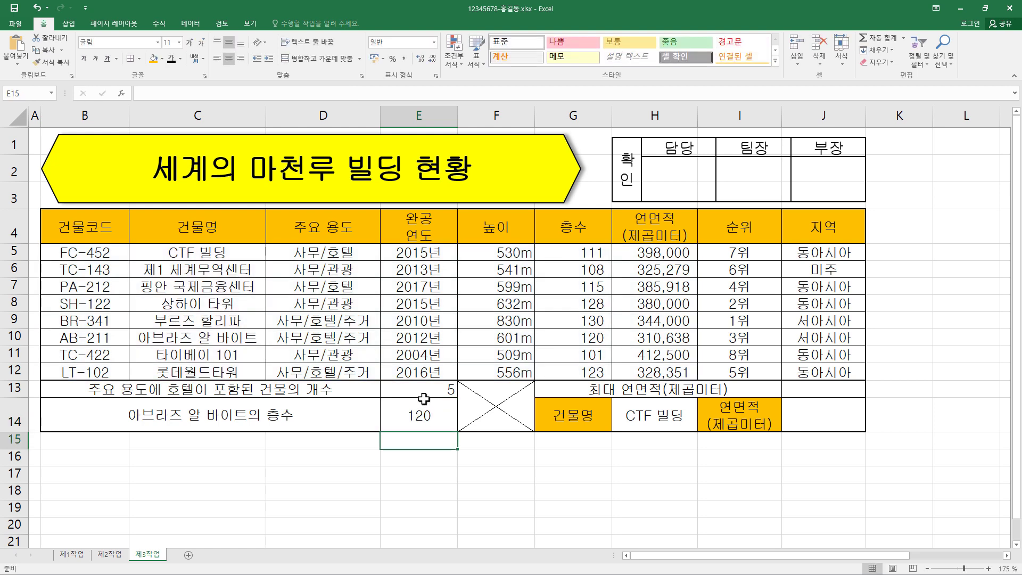
# Right-align the floor count in E14 and apply the 숫자 number format to E13:E14.
pyautogui.click(436, 418)
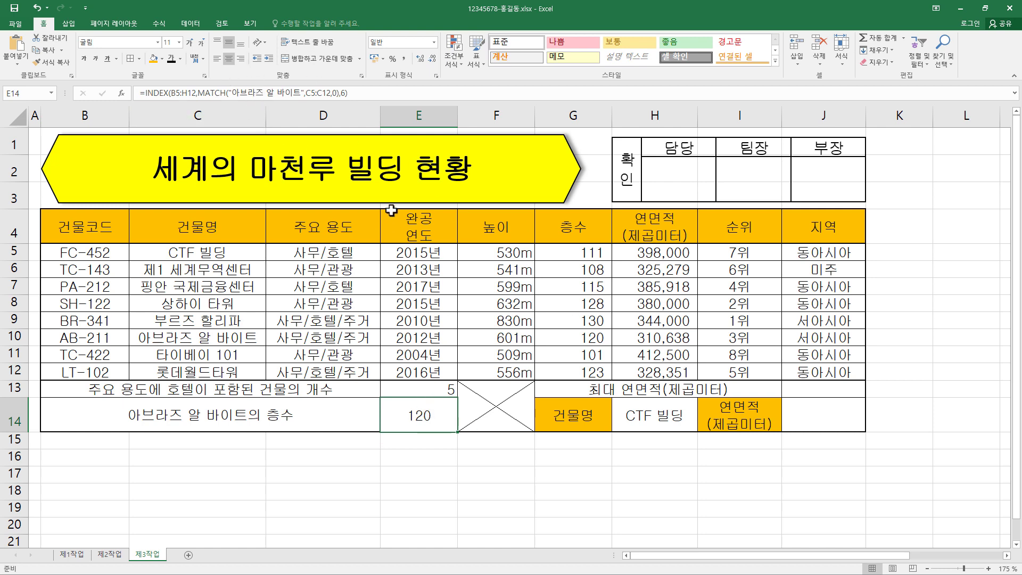
pyautogui.click(240, 59)
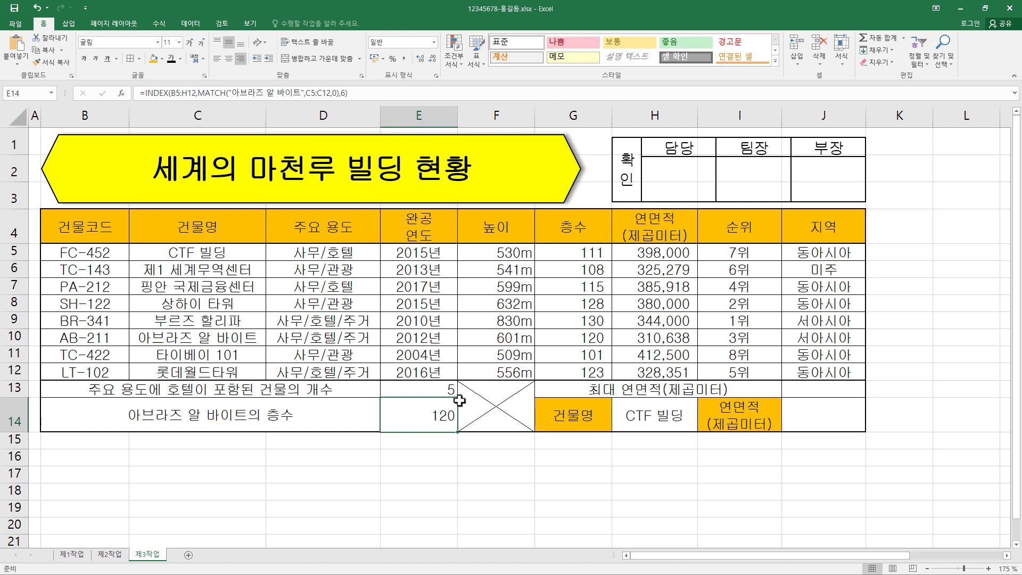
pyautogui.moveTo(447, 390); pyautogui.dragTo(445, 413)
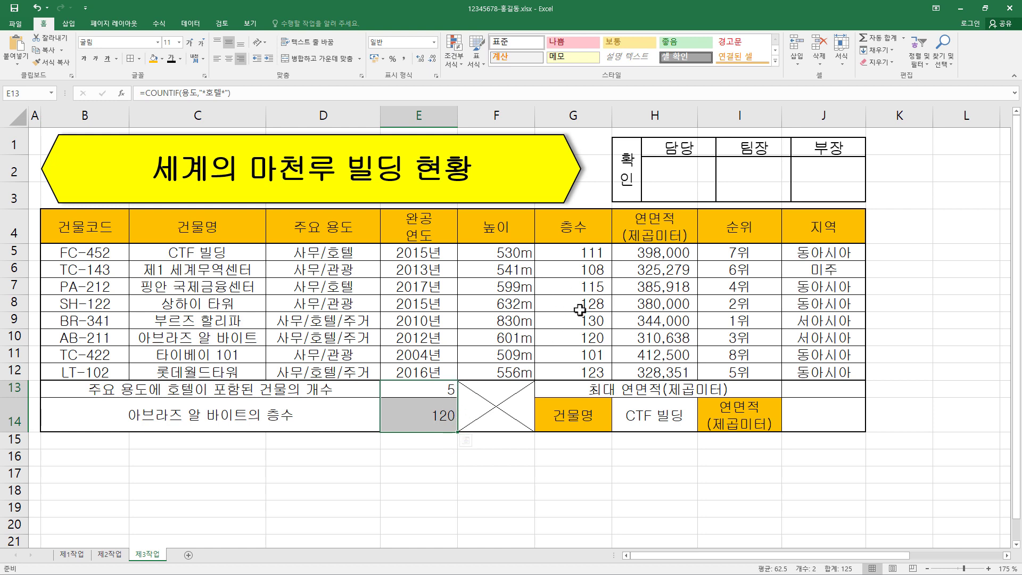
pyautogui.click(434, 42)
pyautogui.click(401, 88)
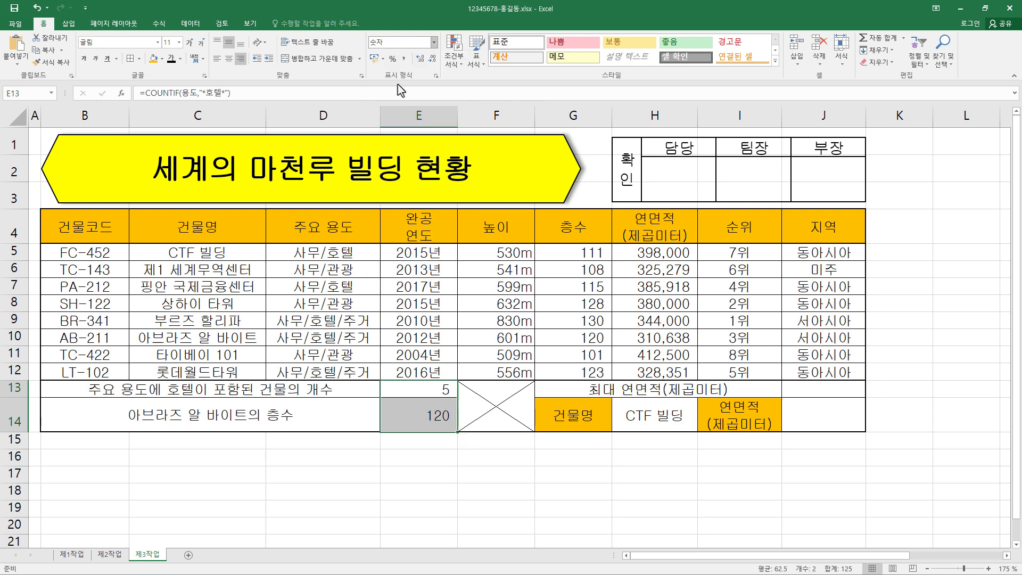
# Change the INDEX formula in E14 to use the array C5:G12 and column number 5.
pyautogui.click(437, 412)
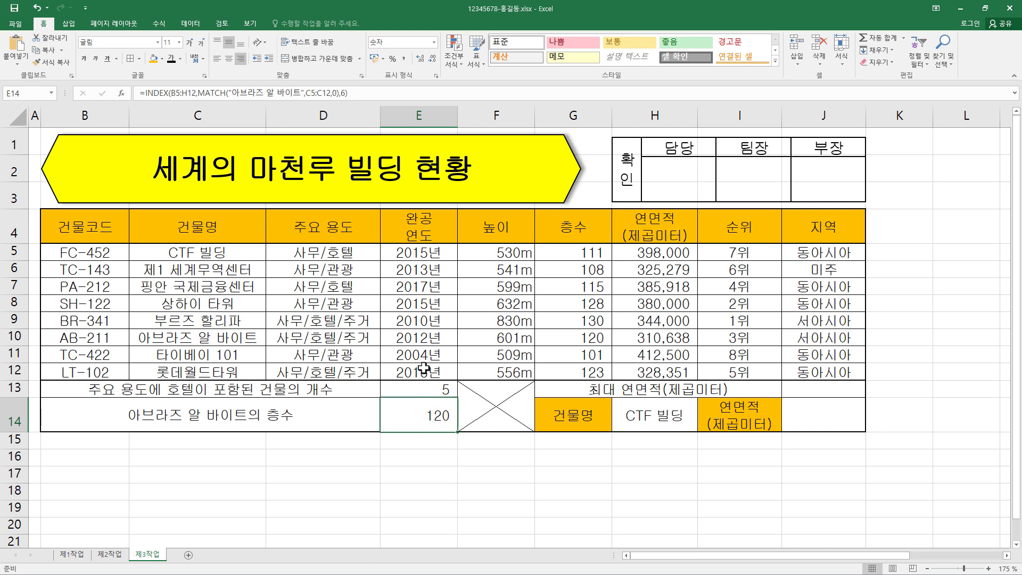
pyautogui.click(178, 91)
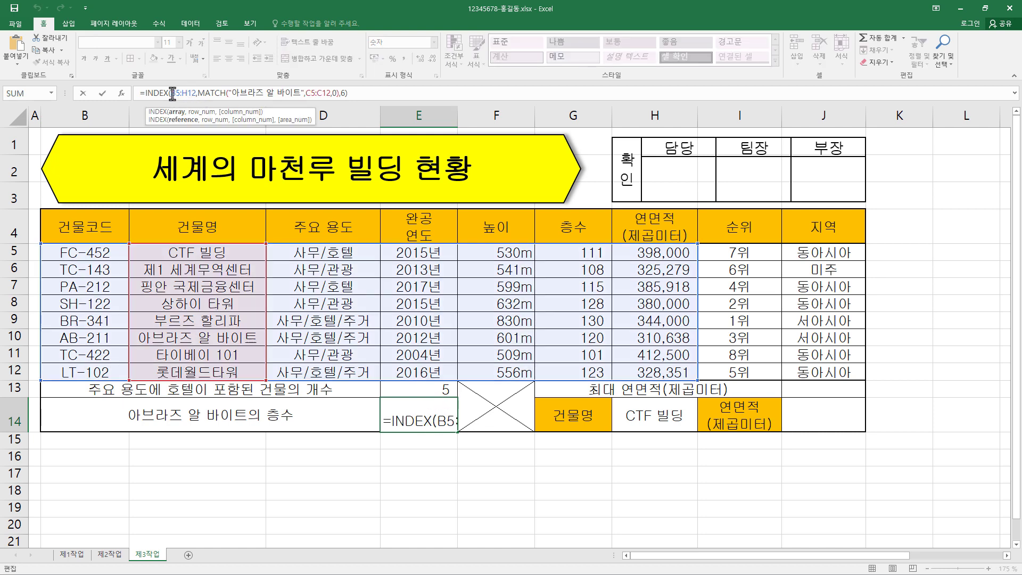
pyautogui.moveTo(170, 91); pyautogui.dragTo(194, 92)
pyautogui.moveTo(145, 253); pyautogui.dragTo(543, 371)
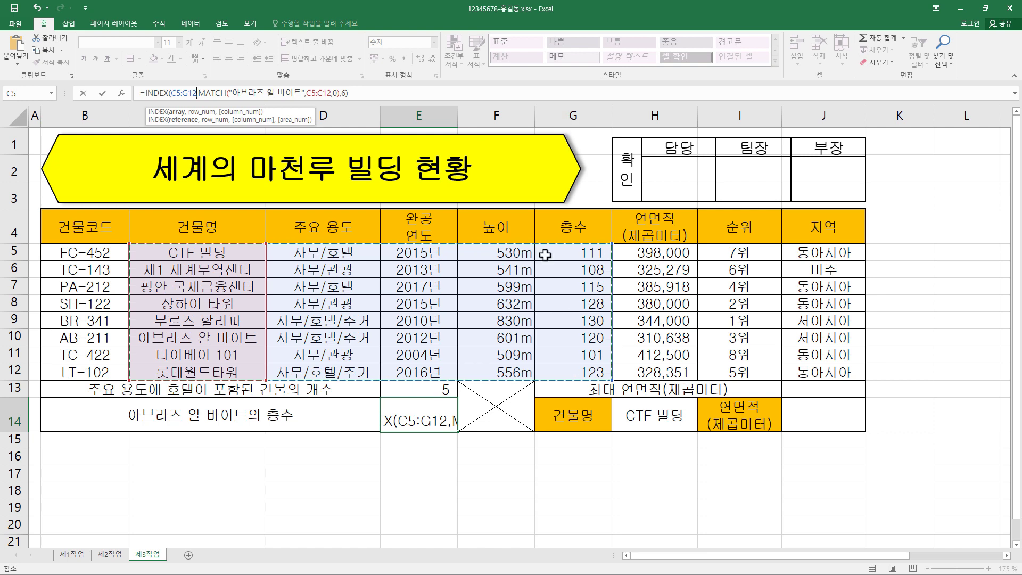
pyautogui.doubleClick(344, 93)
pyautogui.write('5')
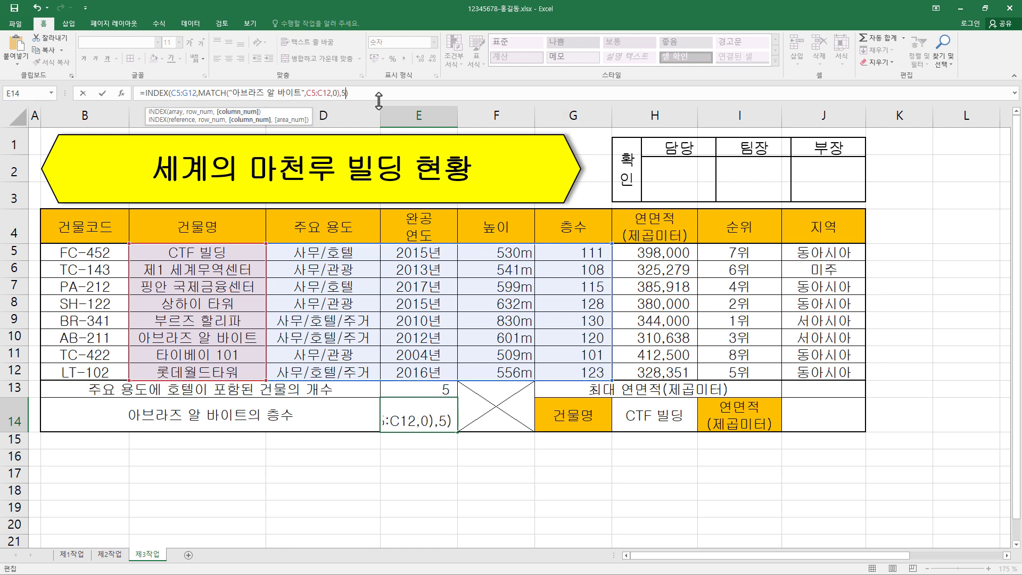
pyautogui.press('Return')
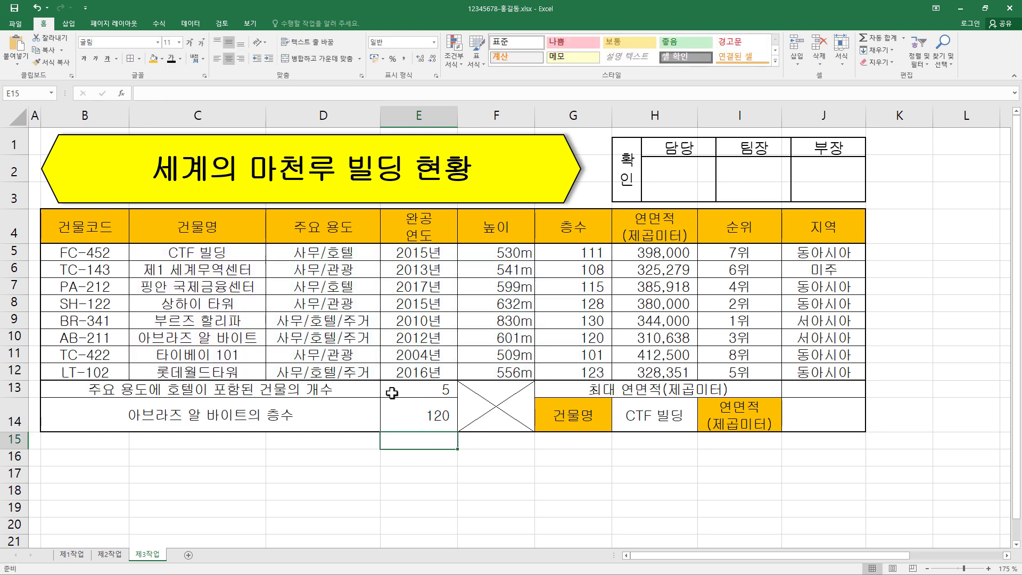
# Try replacing the quoted MATCH lookup text in E14 with a reference to cell C10.
pyautogui.click(427, 418)
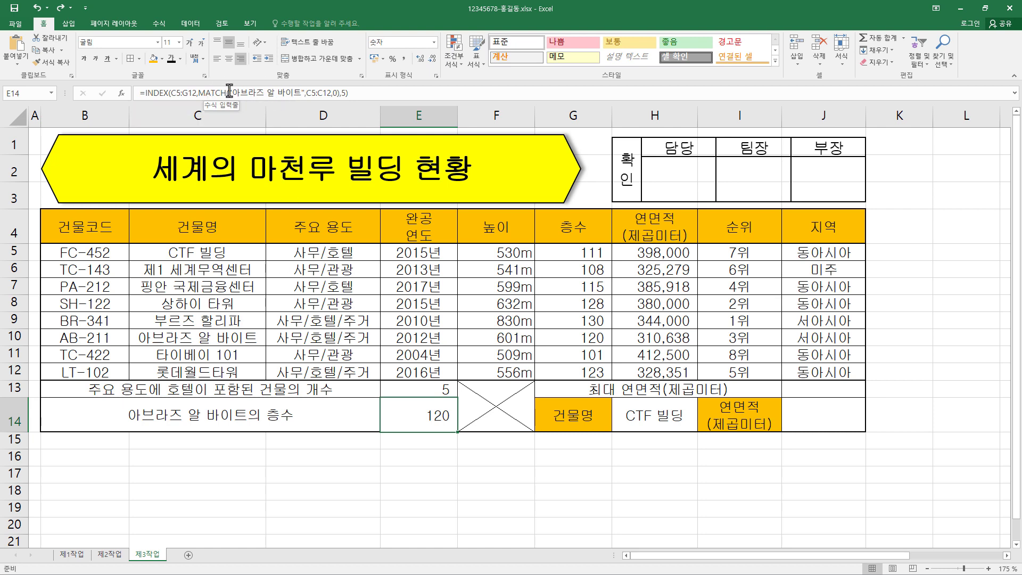
pyautogui.moveTo(228, 93); pyautogui.dragTo(305, 93)
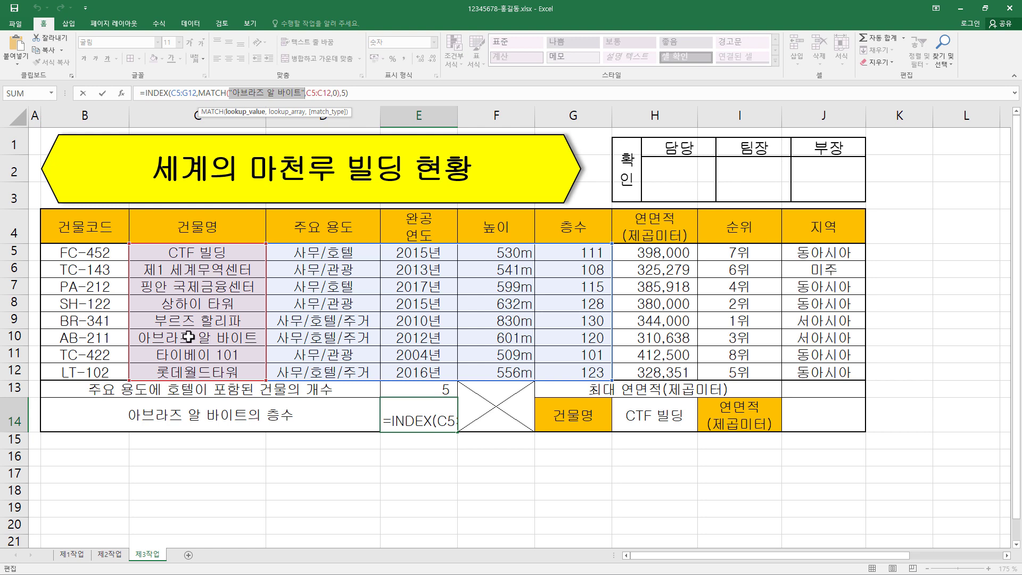
pyautogui.click(188, 337)
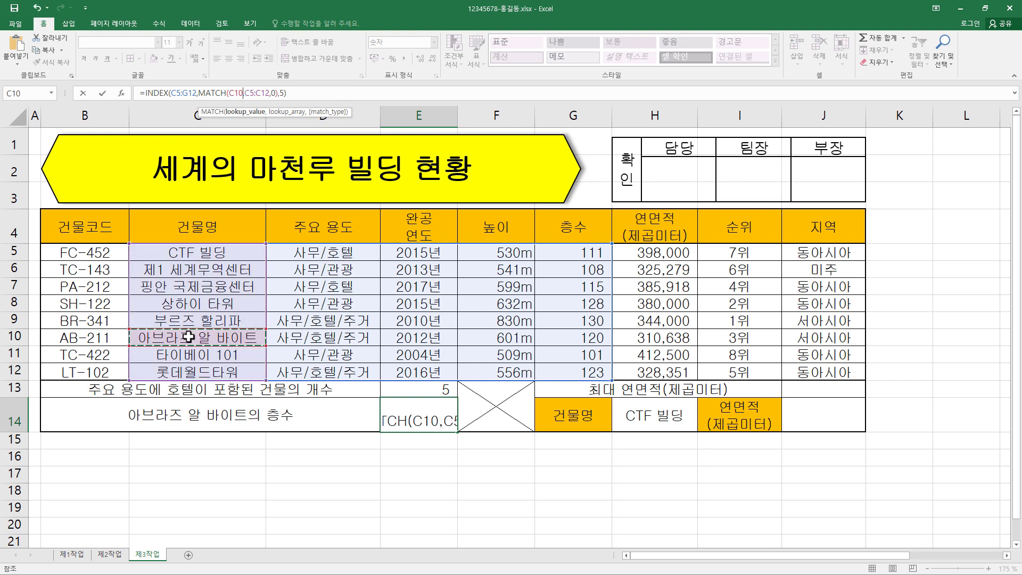
pyautogui.press('Return')
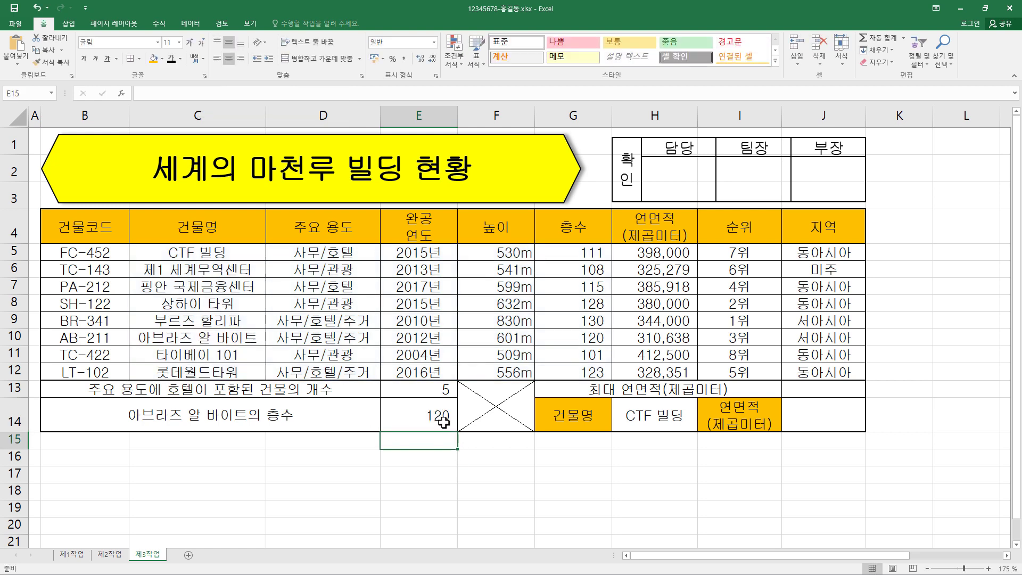
pyautogui.click(445, 406)
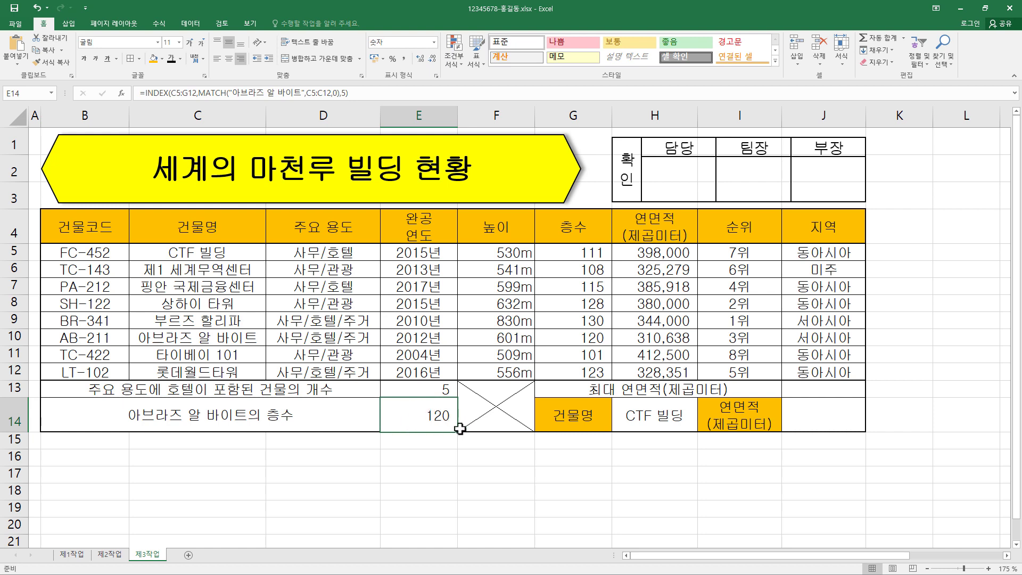
# Enter a MAX formula in J13 for the largest floor area in H5:H12.
pyautogui.click(816, 387)
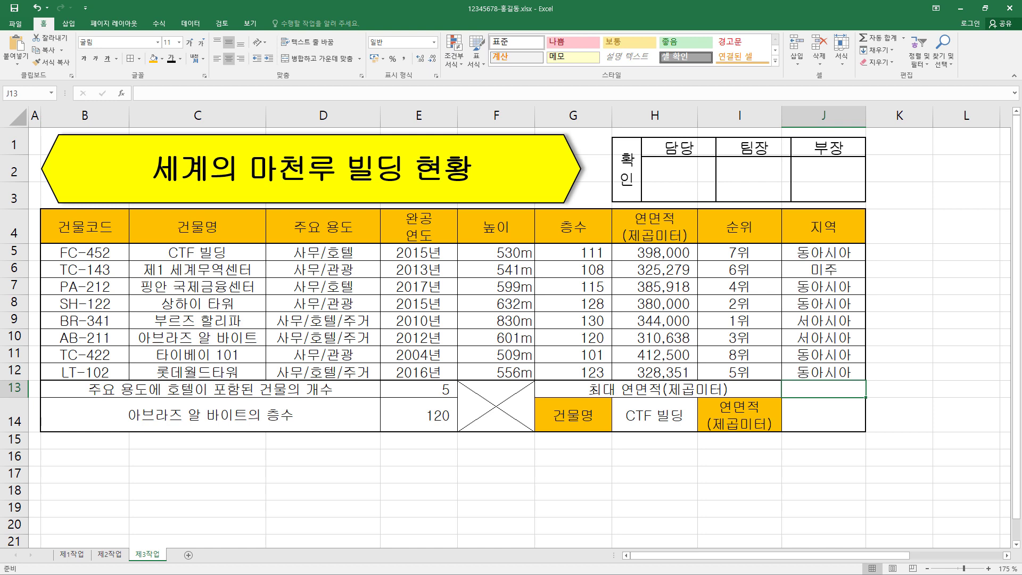
pyautogui.click(583, 94)
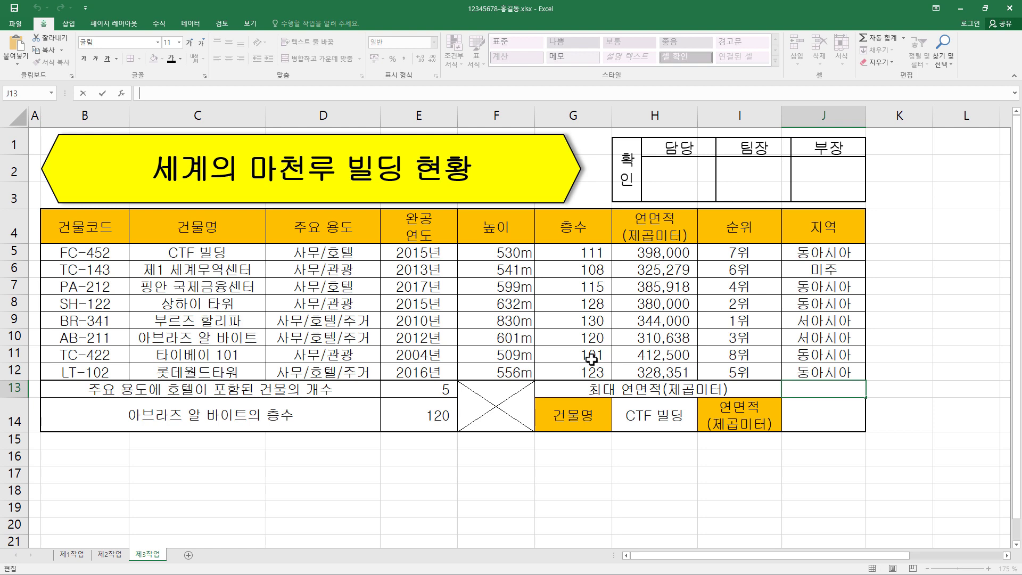
pyautogui.write('=max')
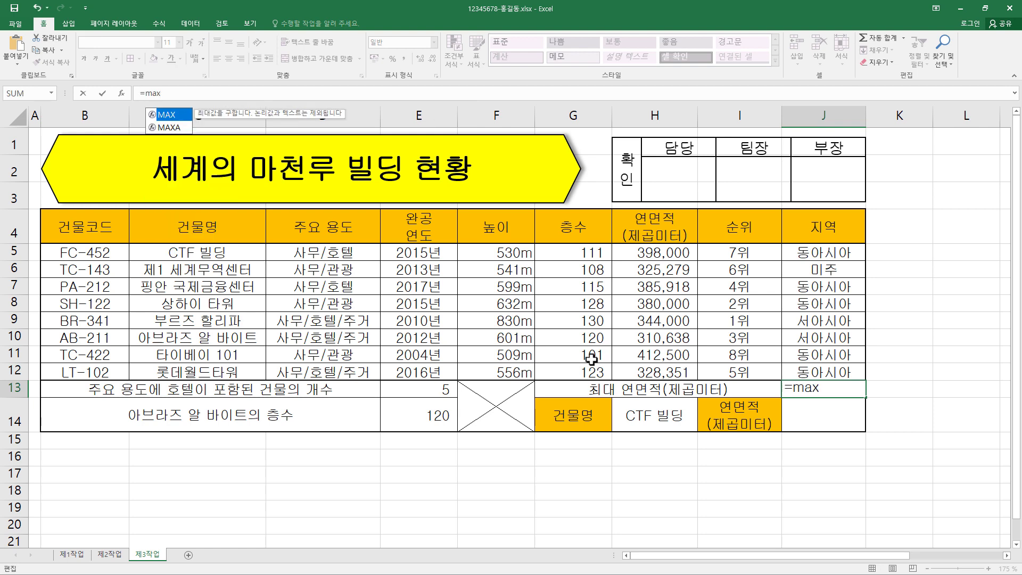
pyautogui.write('(')
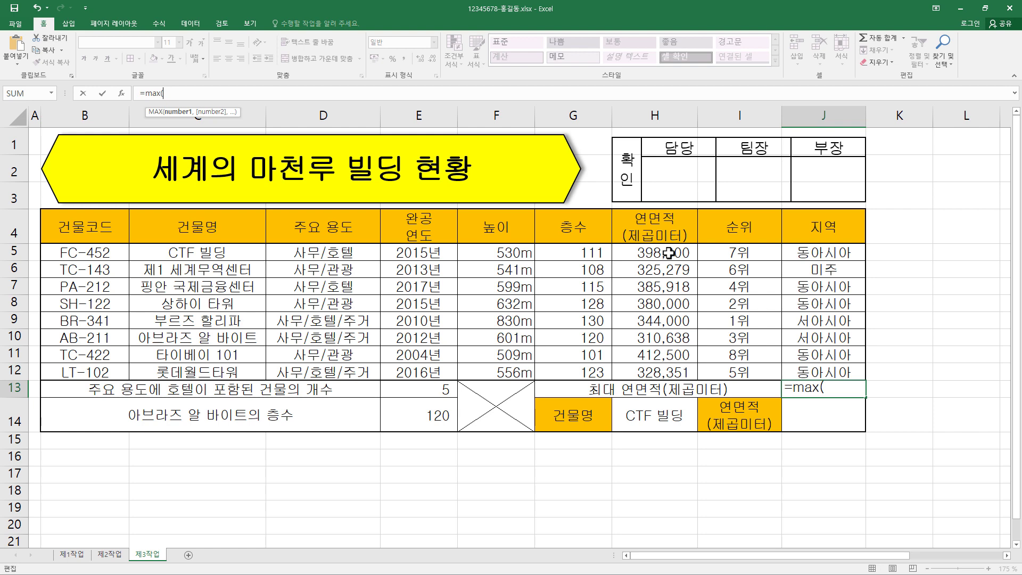
pyautogui.moveTo(669, 253); pyautogui.dragTo(665, 371)
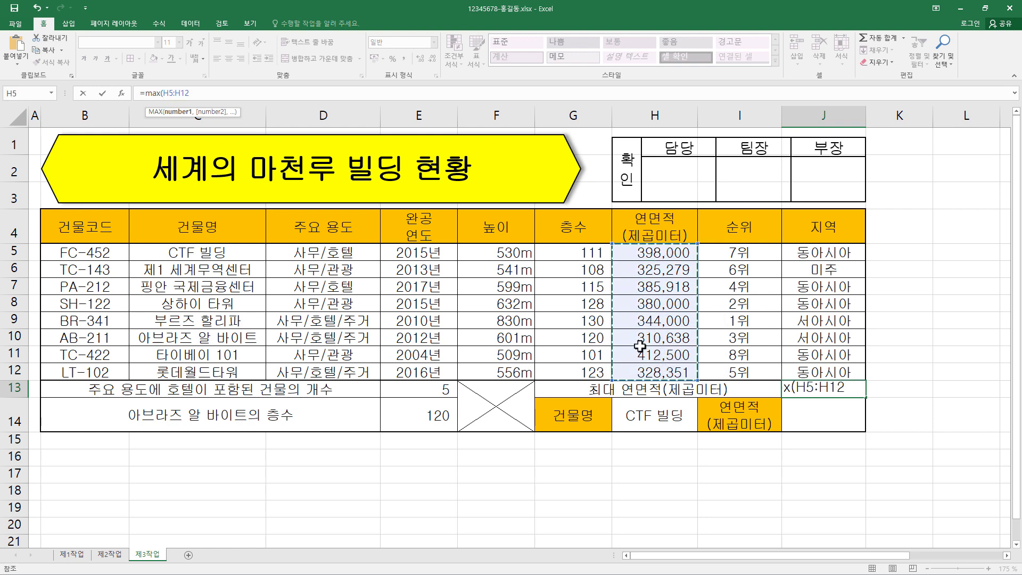
pyautogui.write(')')
pyautogui.press('Return')
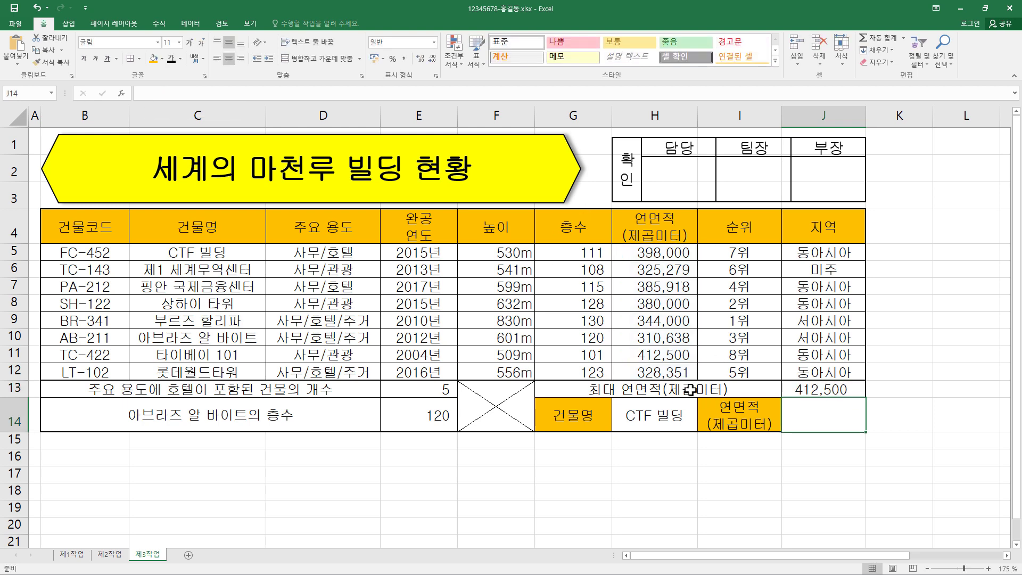
# Check the number format of the maximum floor area in J13 and right-align the cell.
pyautogui.click(840, 391)
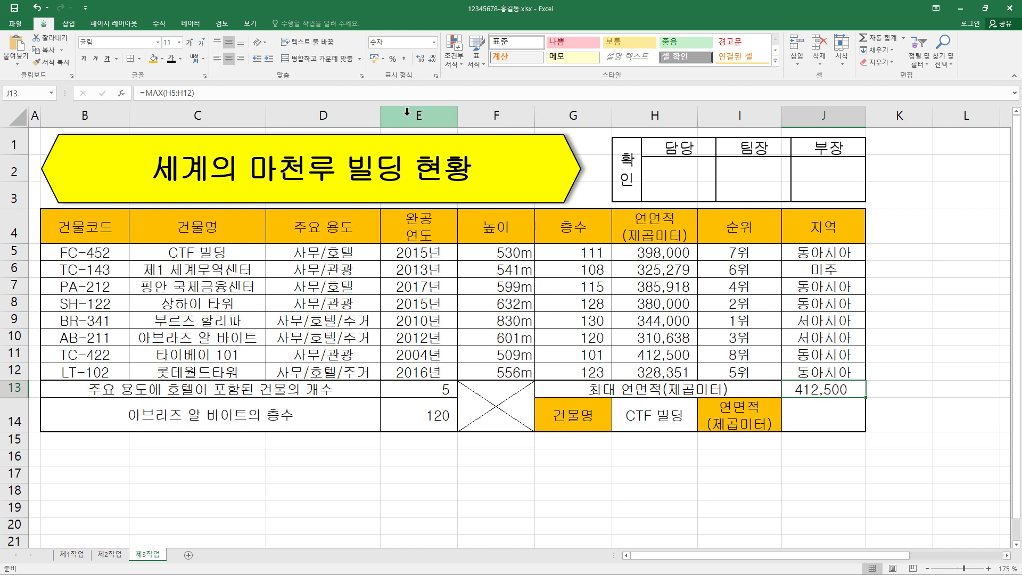
pyautogui.hotkey('ctrl', '1')
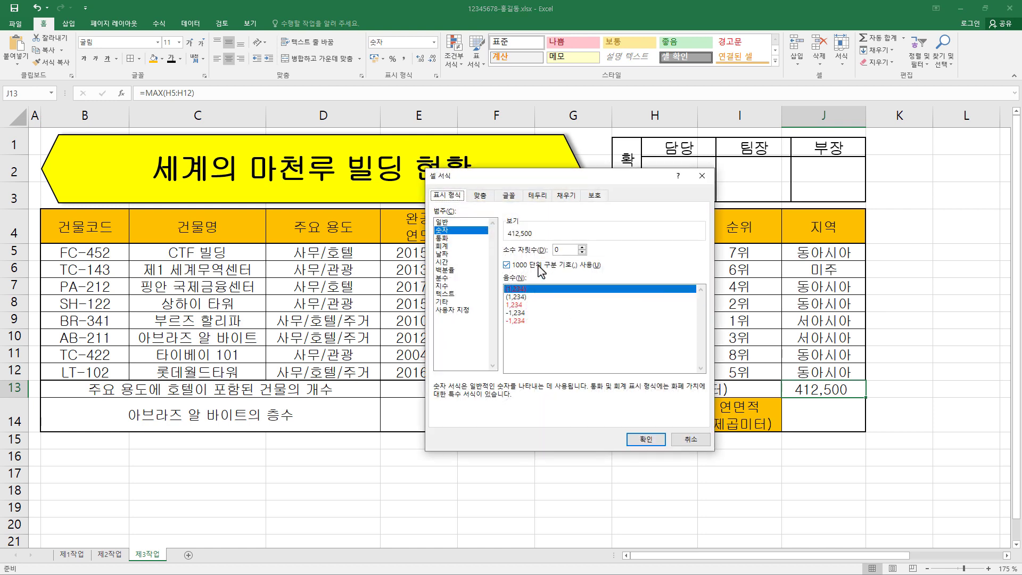
pyautogui.click(690, 438)
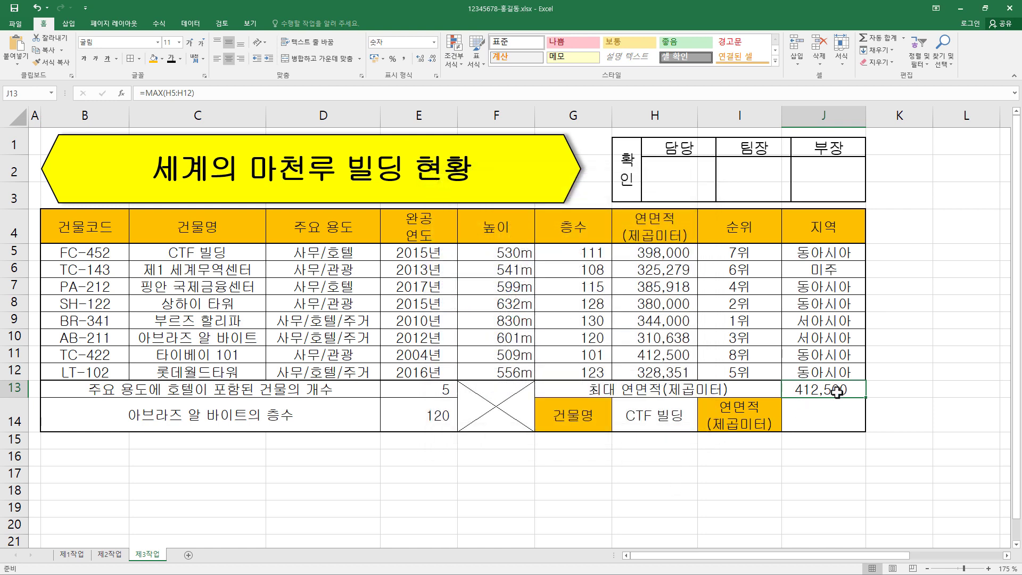
pyautogui.click(240, 63)
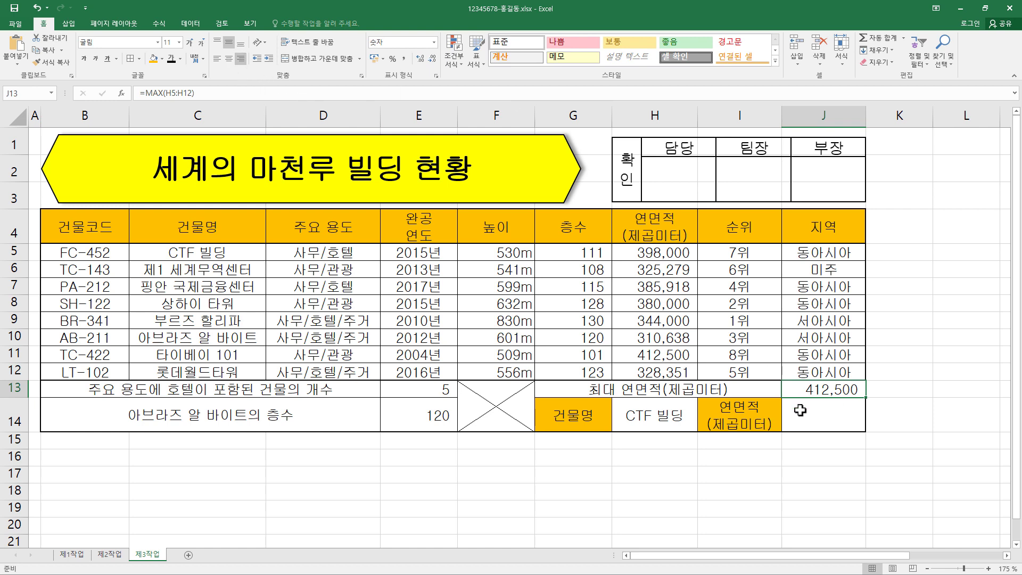
# Start a VLOOKUP formula in J14 with the building name in H14 as lookup value and C5:H12 as table array.
pyautogui.click(838, 418)
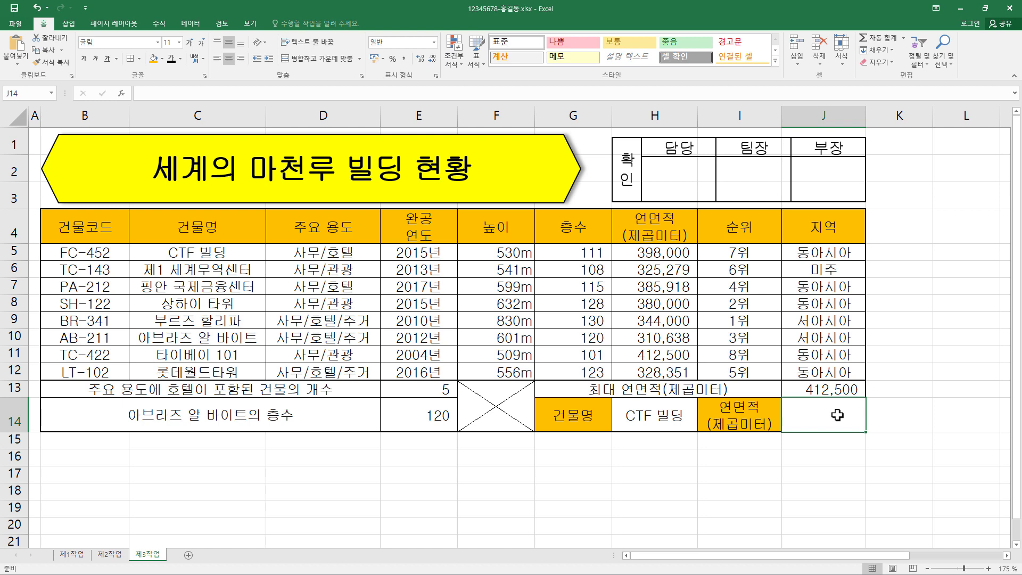
pyautogui.write('=')
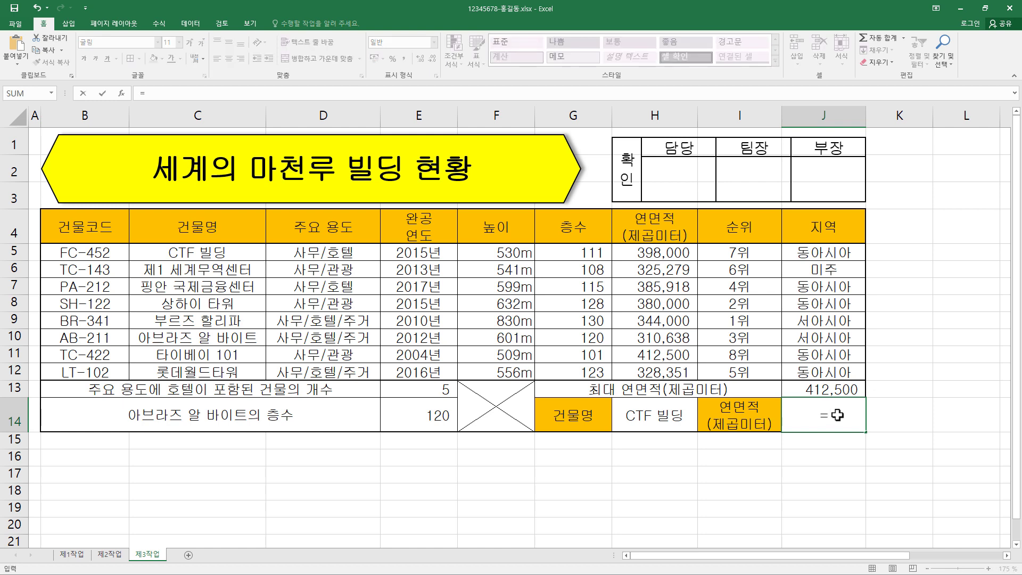
pyautogui.write('vlo')
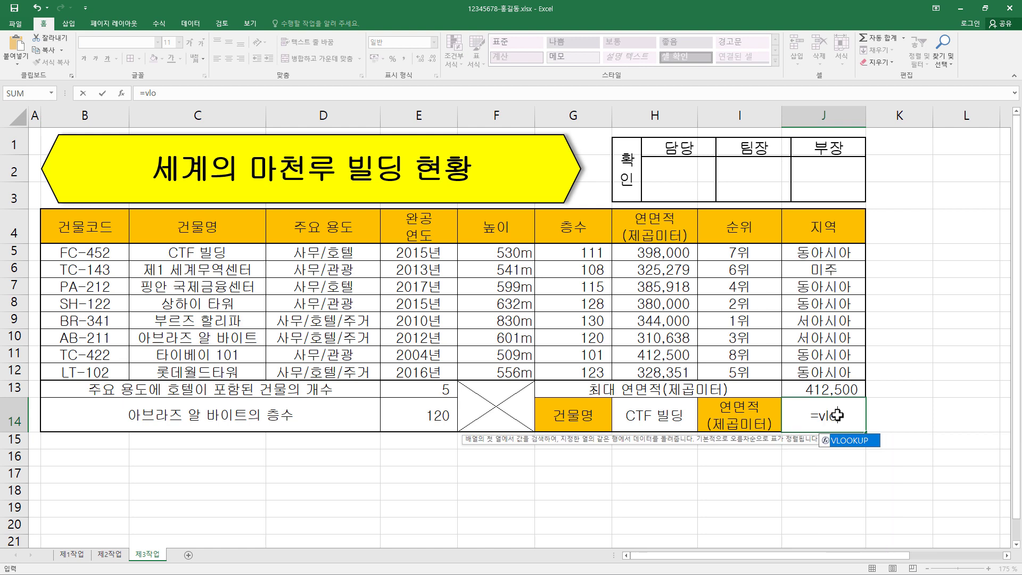
pyautogui.press('Tab')
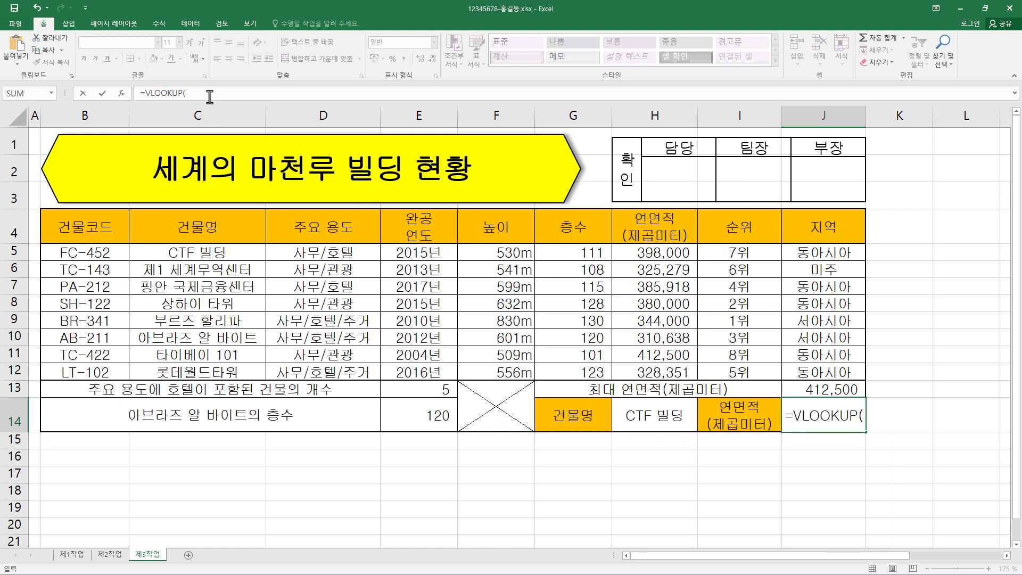
pyautogui.click(188, 93)
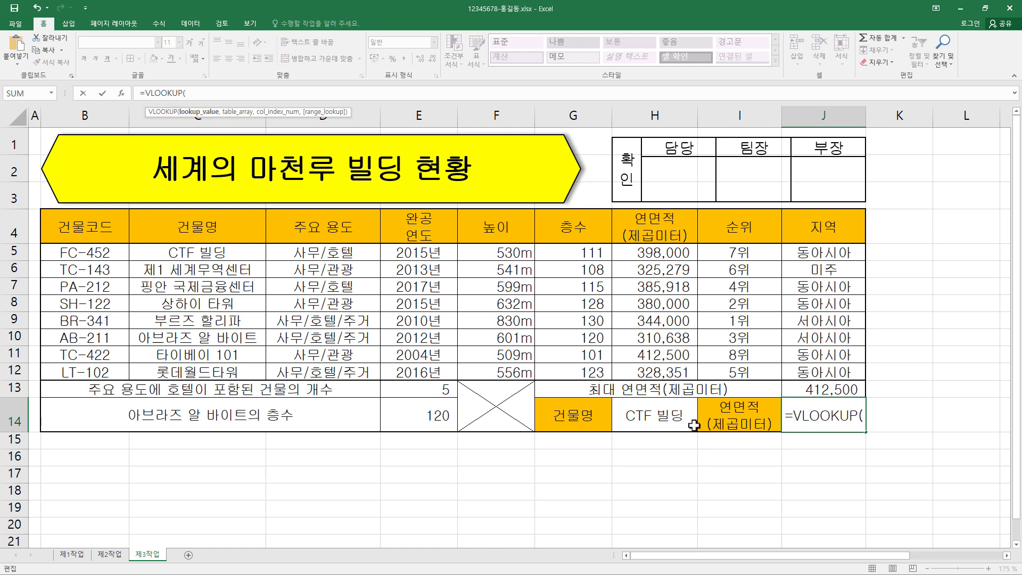
pyautogui.click(666, 415)
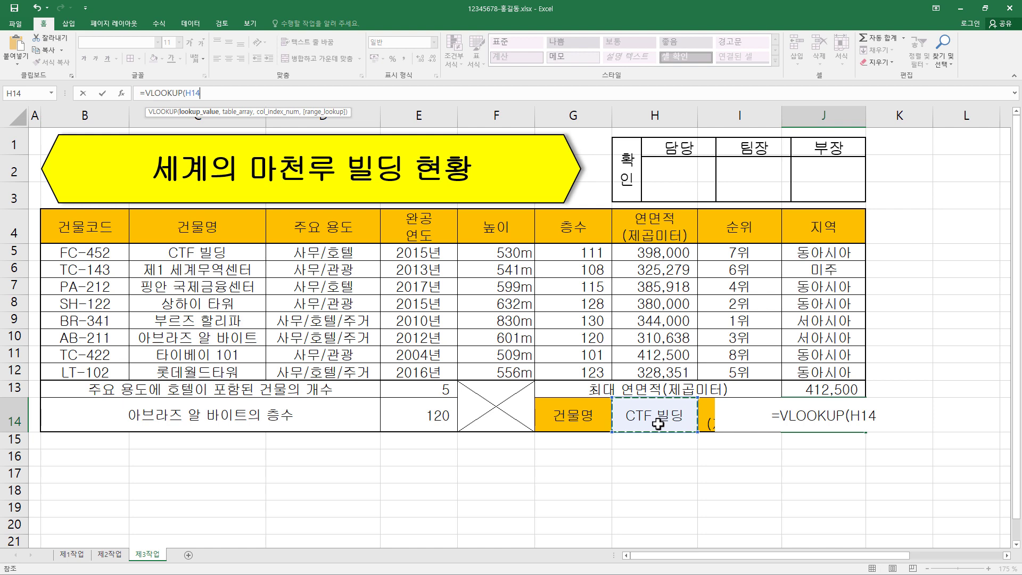
pyautogui.write(',')
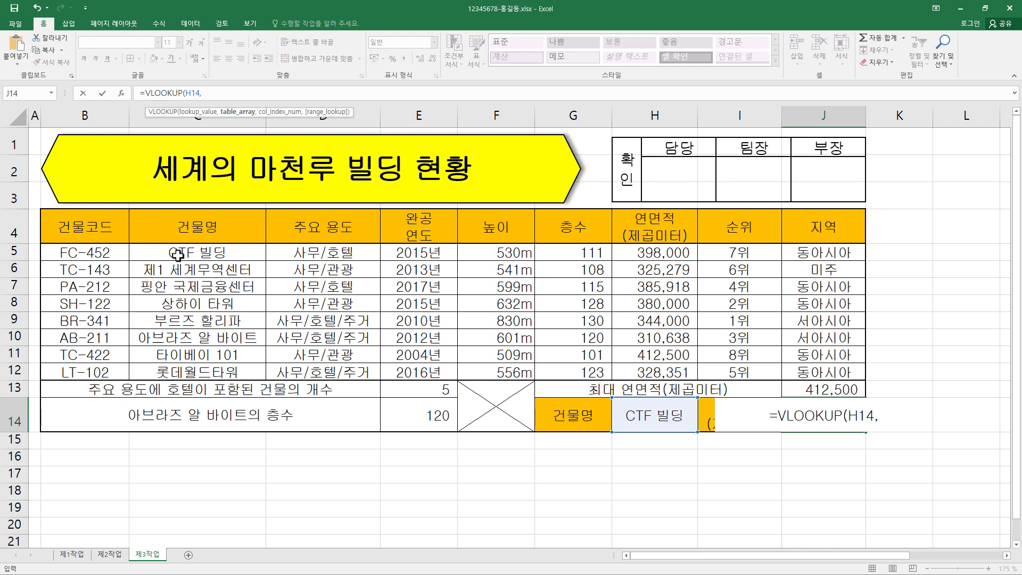
pyautogui.moveTo(178, 254); pyautogui.dragTo(665, 372)
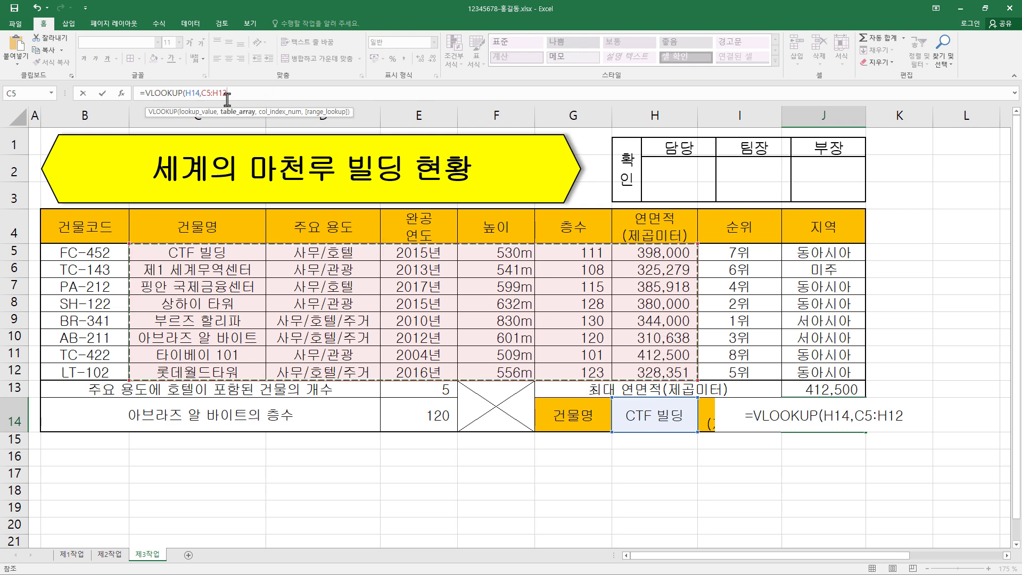
# Complete the VLOOKUP formula in J14 with column index 6 and 0 for an exact match.
pyautogui.write(',')
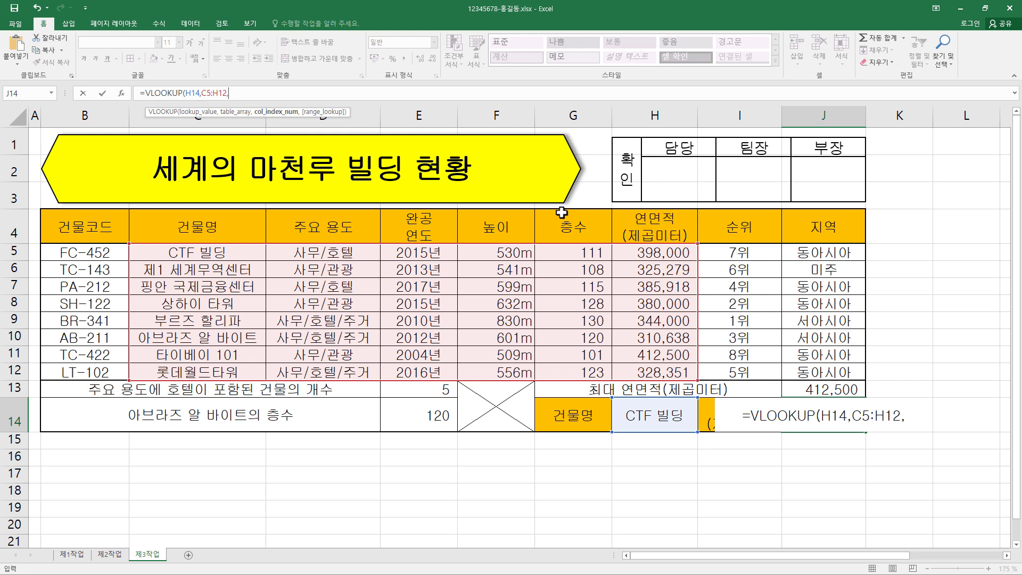
pyautogui.write('6')
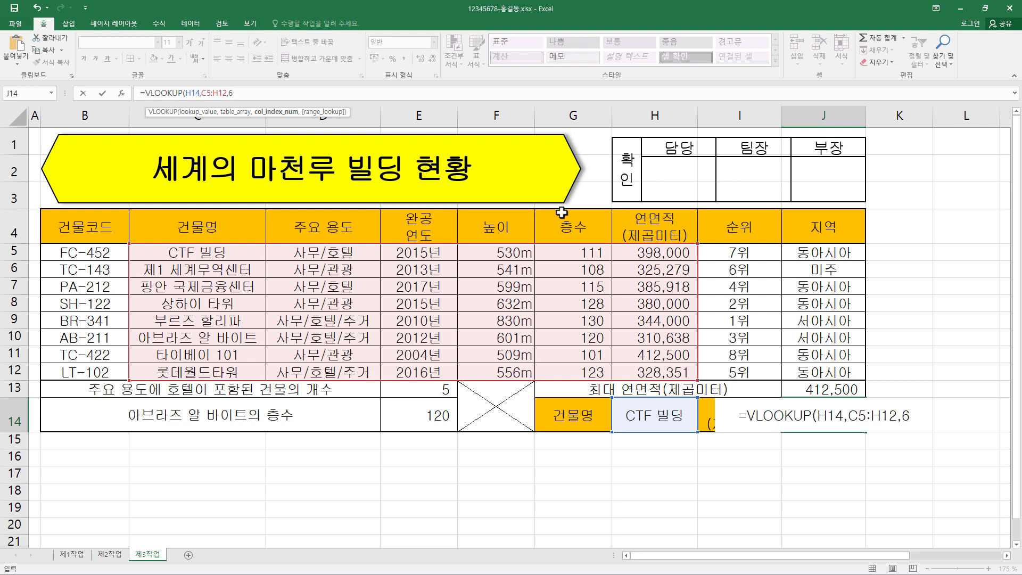
pyautogui.write(',')
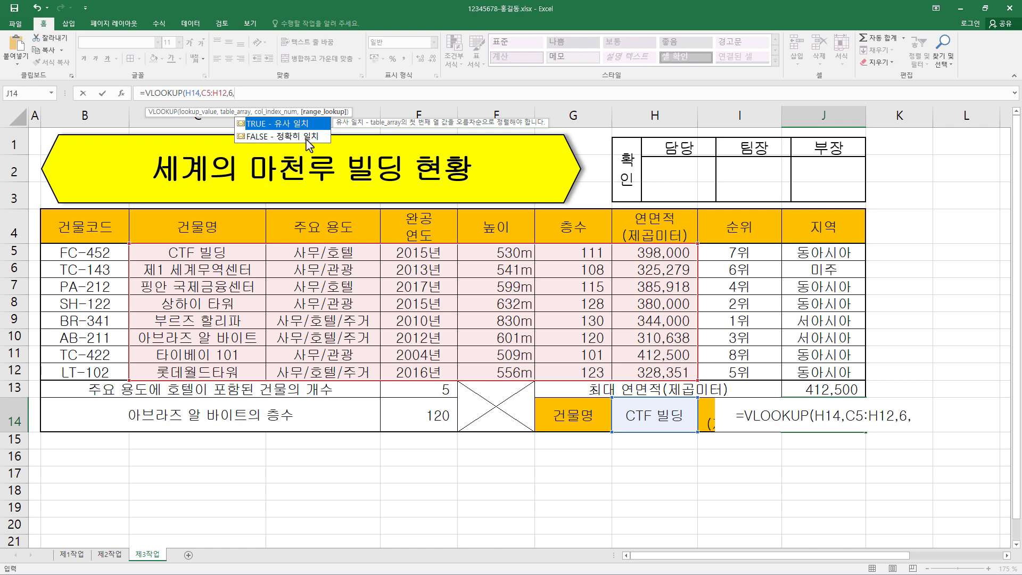
pyautogui.doubleClick(307, 139)
pyautogui.moveTo(234, 93); pyautogui.dragTo(277, 98)
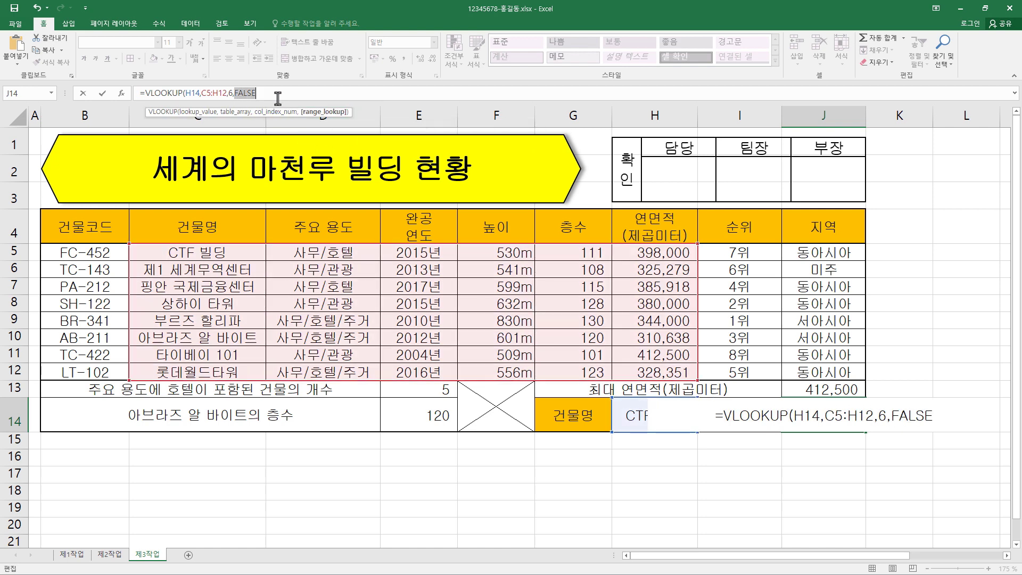
pyautogui.write('0')
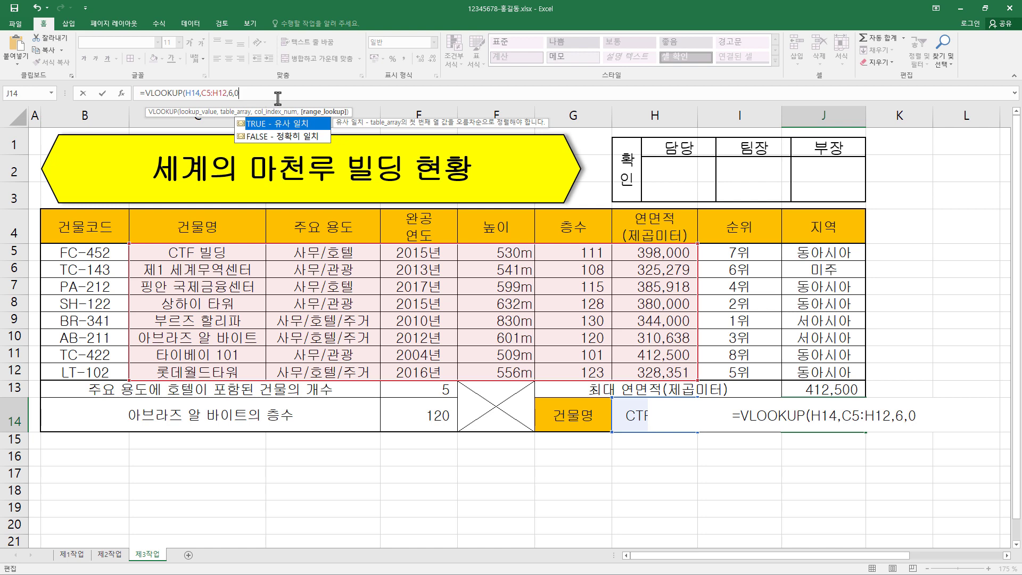
pyautogui.write(')')
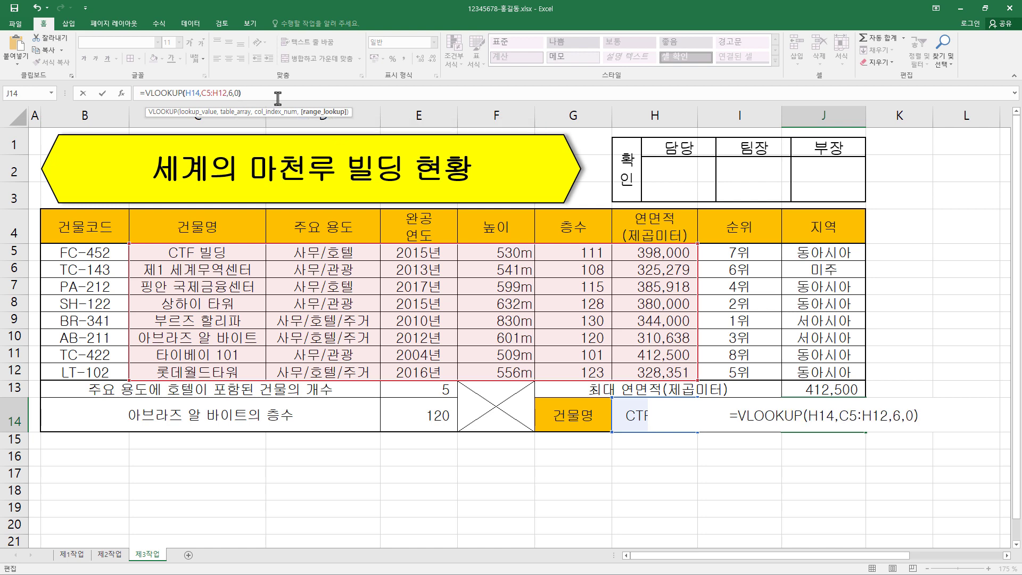
pyautogui.press('Return')
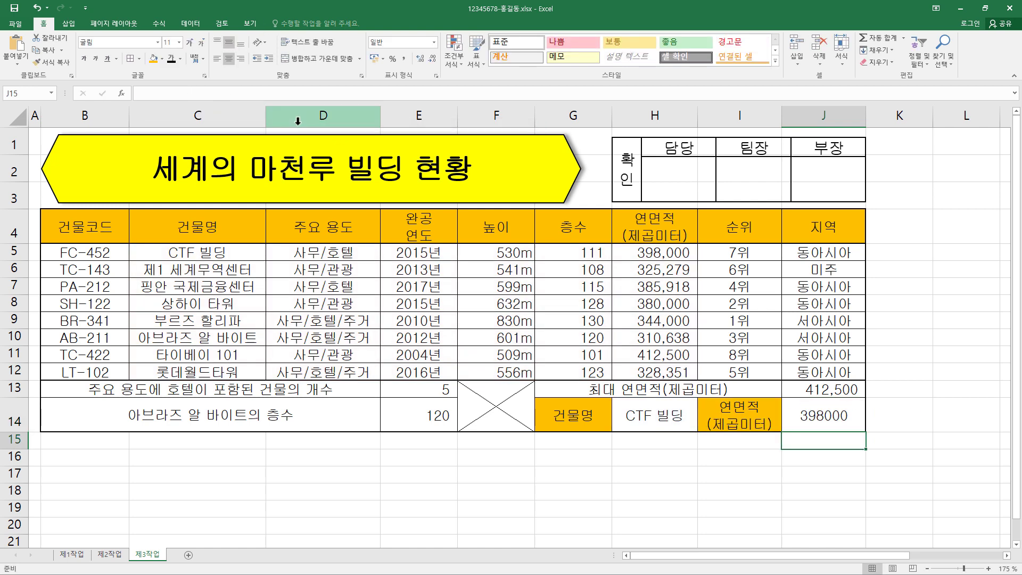
# Try the comma style on the floor area result in J14, and undo it.
pyautogui.click(800, 425)
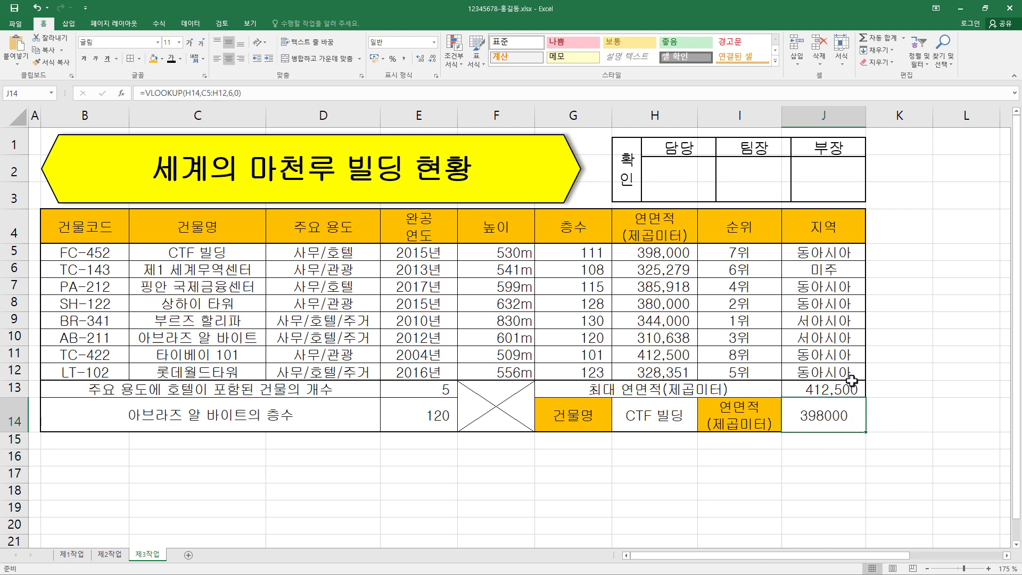
pyautogui.click(404, 59)
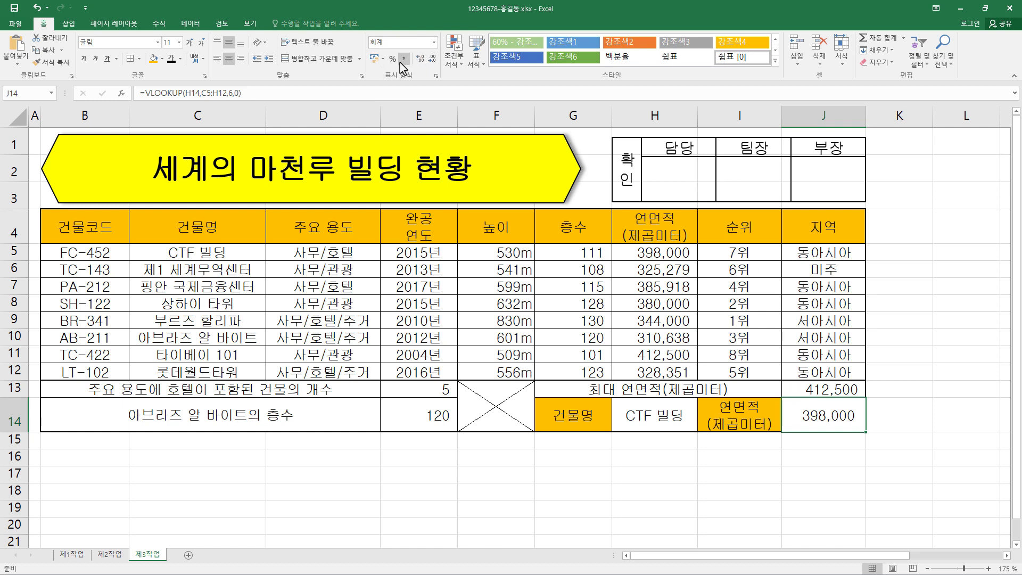
pyautogui.click(36, 7)
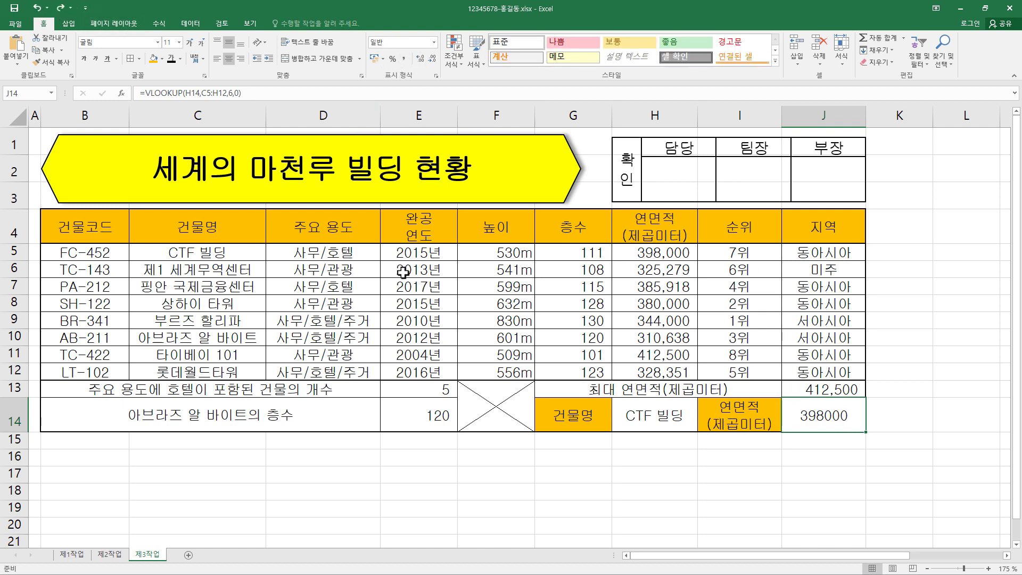
# Format J14 as a Number with 0 decimals and the 1000 separator, and right-align the cell.
pyautogui.hotkey('ctrl', '1')
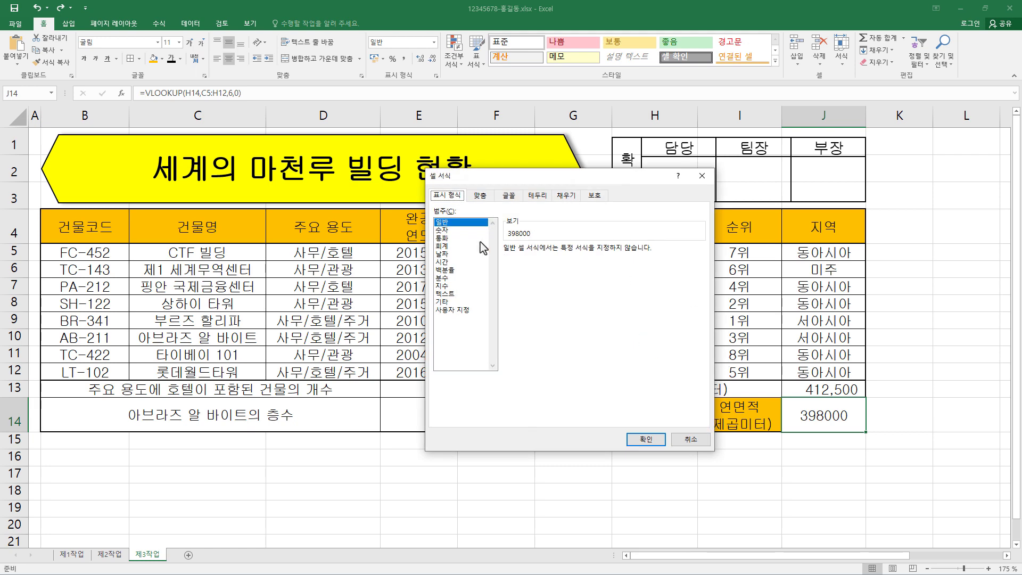
pyautogui.click(464, 229)
pyautogui.click(560, 267)
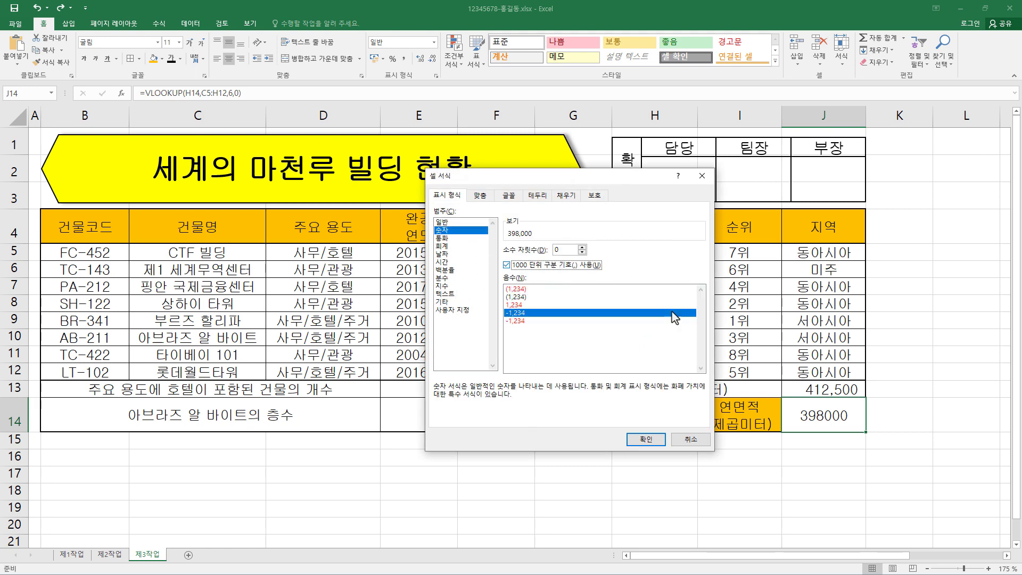
pyautogui.click(659, 440)
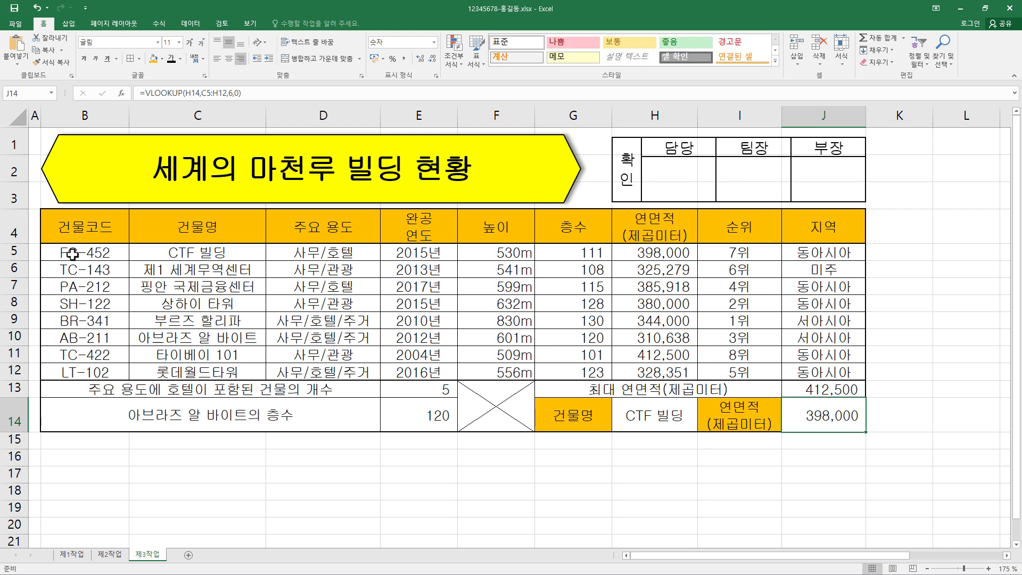
# Start a new conditional formatting rule for B5:J12 that uses a formula to determine which cells to format.
pyautogui.moveTo(72, 253); pyautogui.dragTo(822, 369)
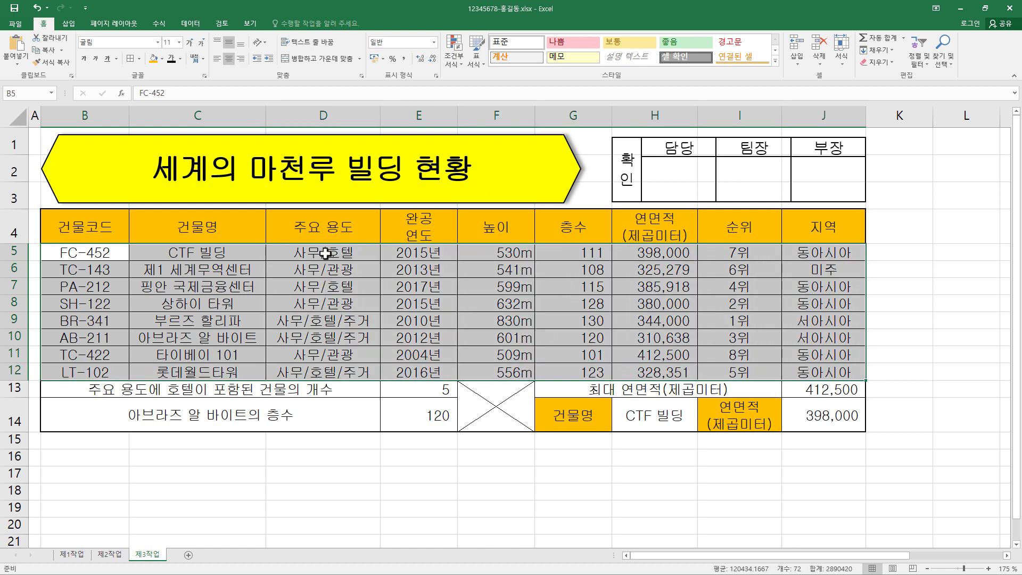
pyautogui.click(453, 53)
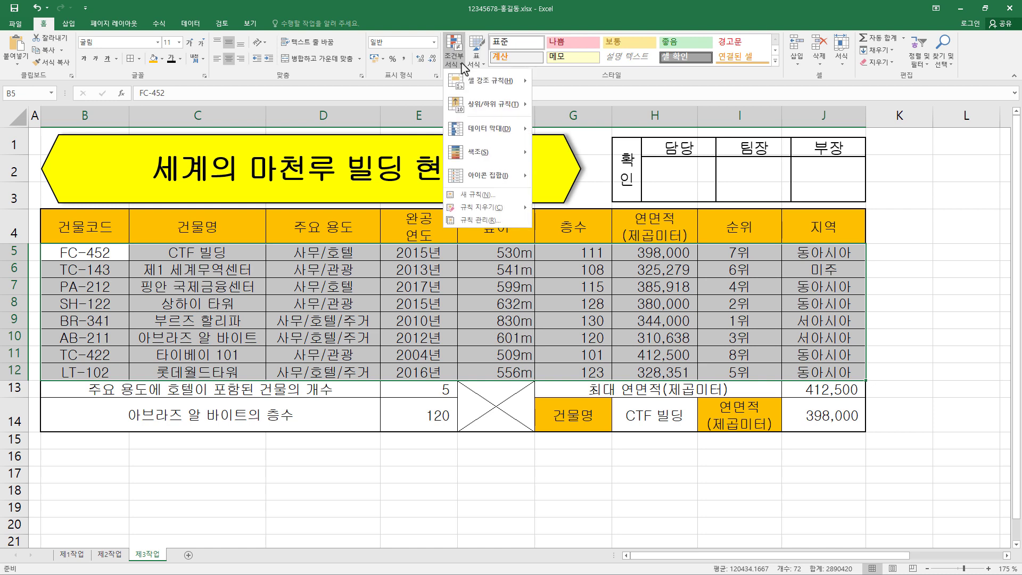
pyautogui.click(486, 197)
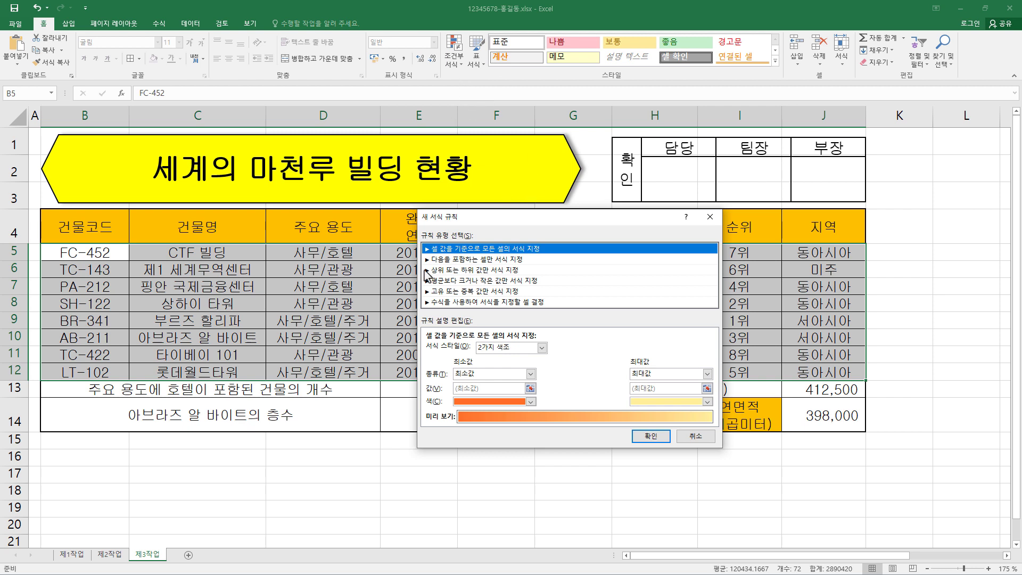
pyautogui.click(463, 303)
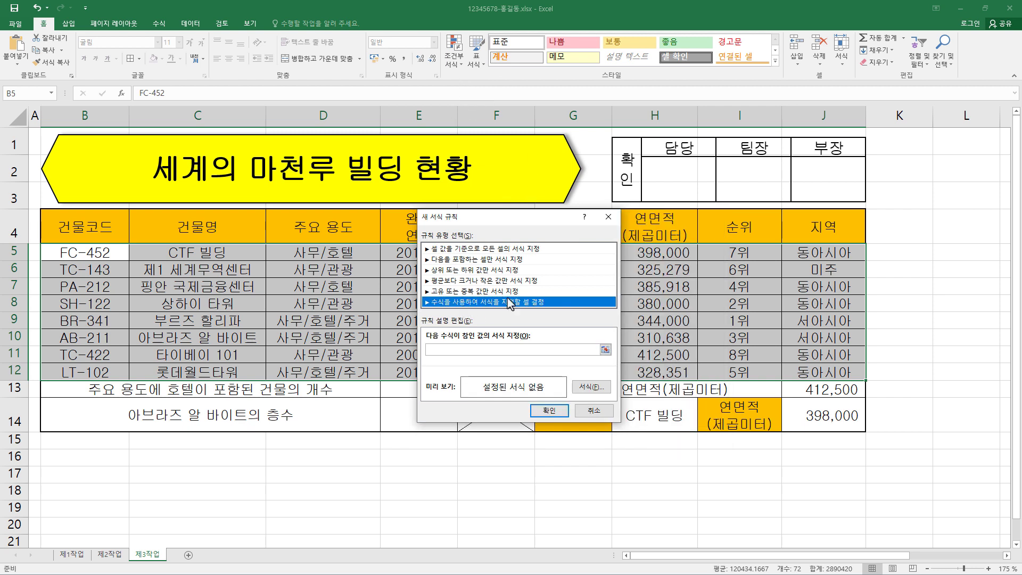
# Enter =$H5>=380000 as the rule's formula.
pyautogui.click(456, 350)
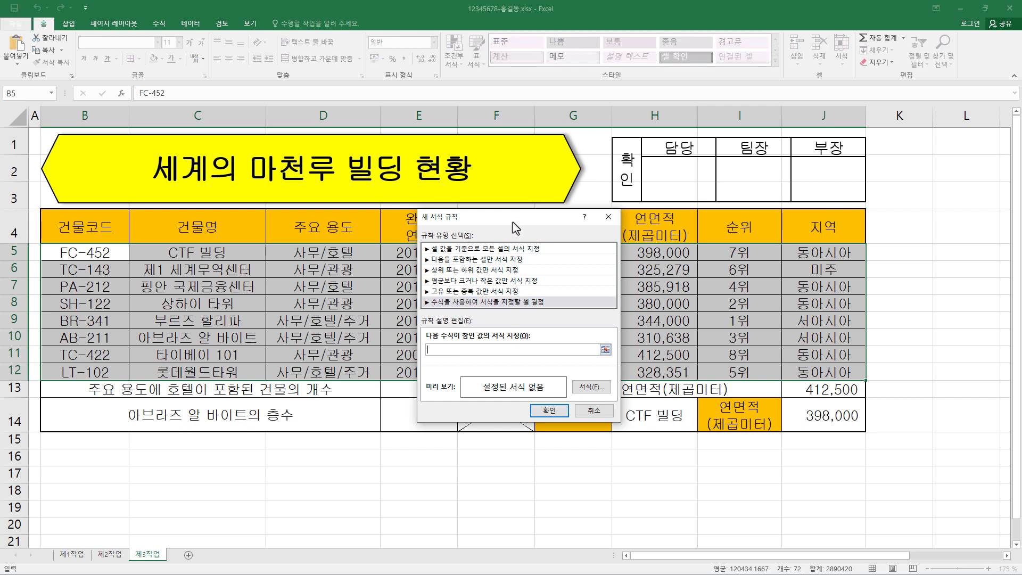
pyautogui.moveTo(512, 222); pyautogui.dragTo(750, 174)
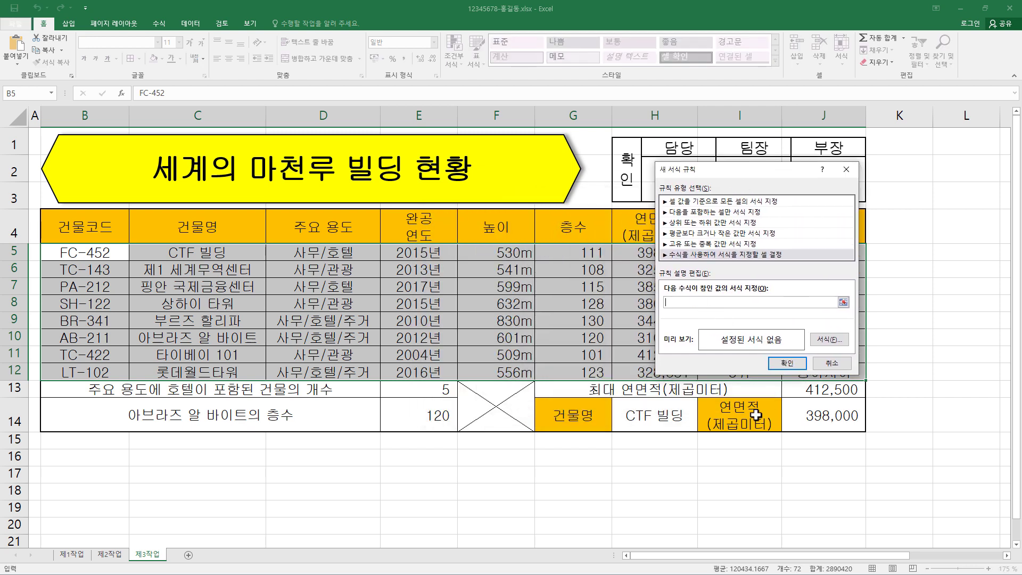
pyautogui.moveTo(764, 170); pyautogui.dragTo(447, 193)
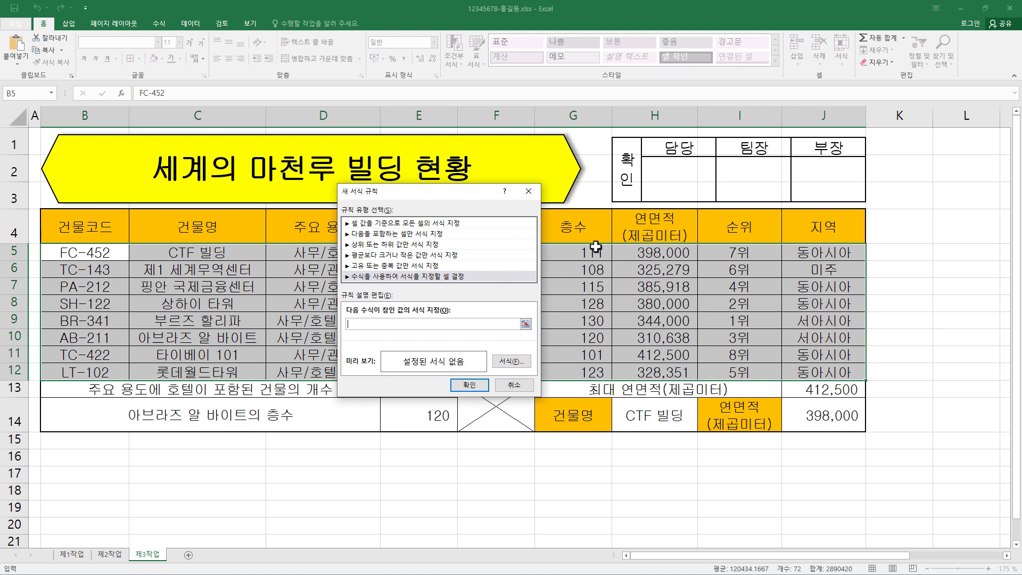
pyautogui.click(671, 254)
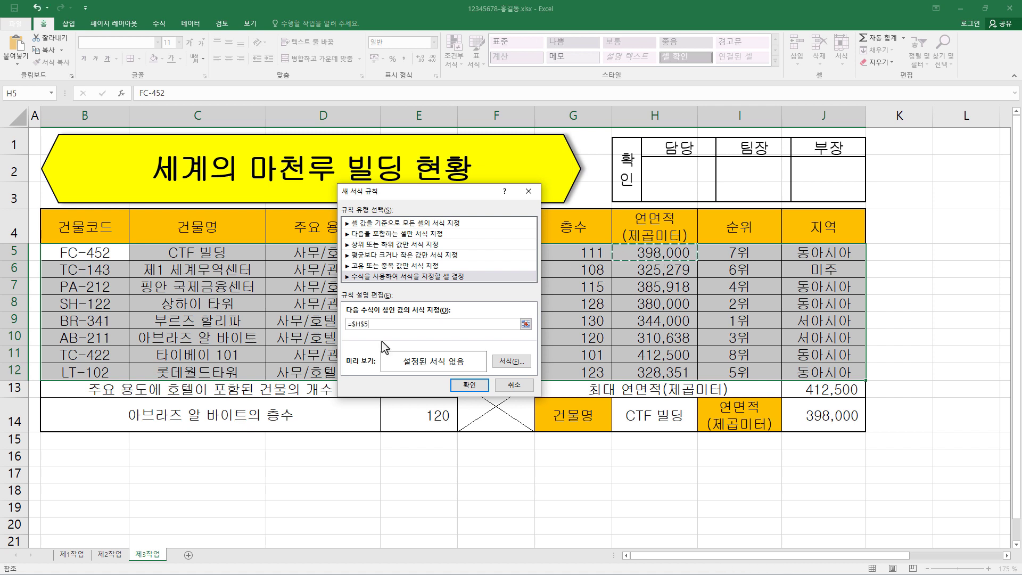
pyautogui.press('F4')
pyautogui.press('F4')
pyautogui.click(369, 326)
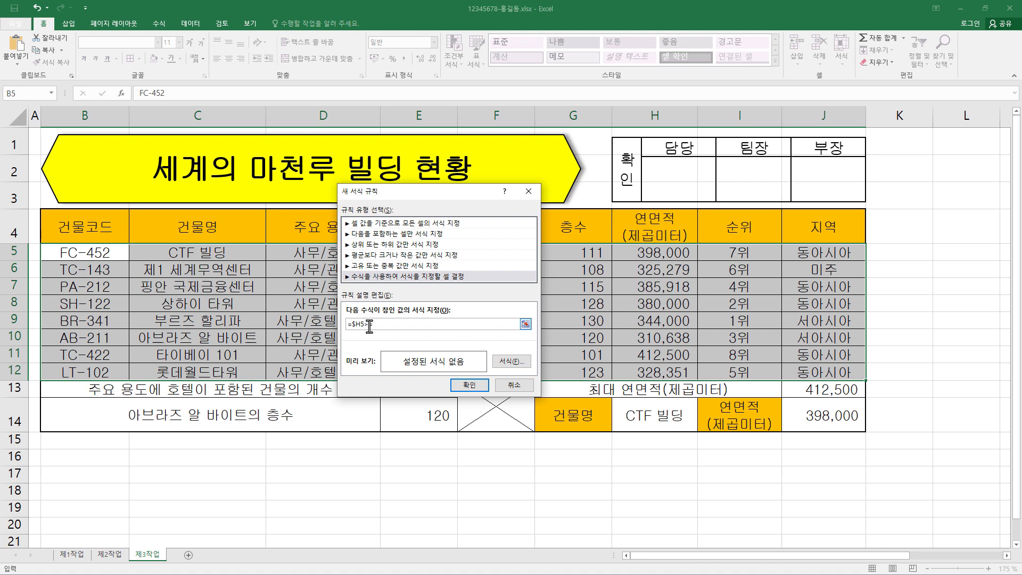
pyautogui.write('380000')
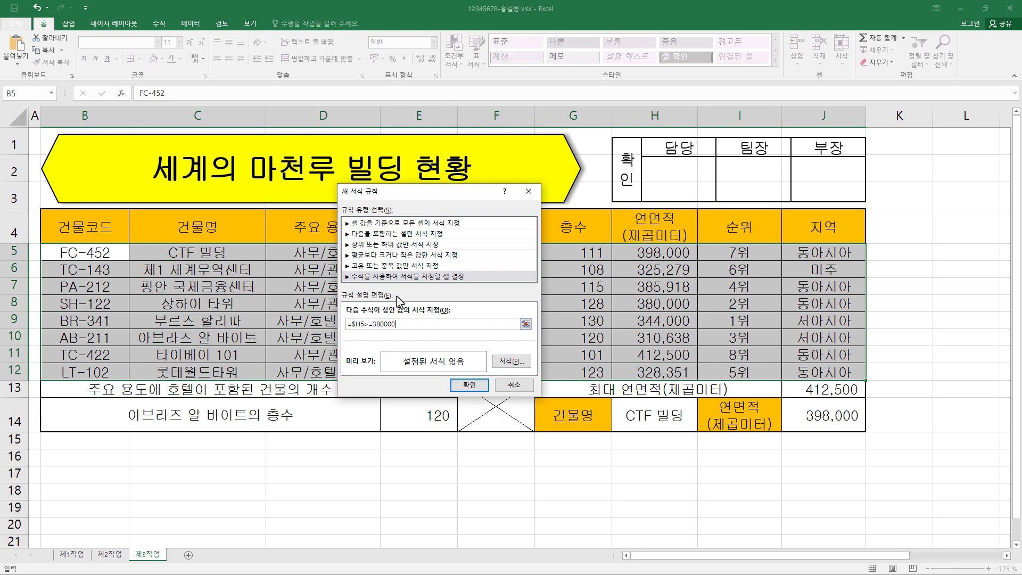
# Set the rule's font to bold in the standard blue colour and apply the rule to the table.
pyautogui.click(526, 367)
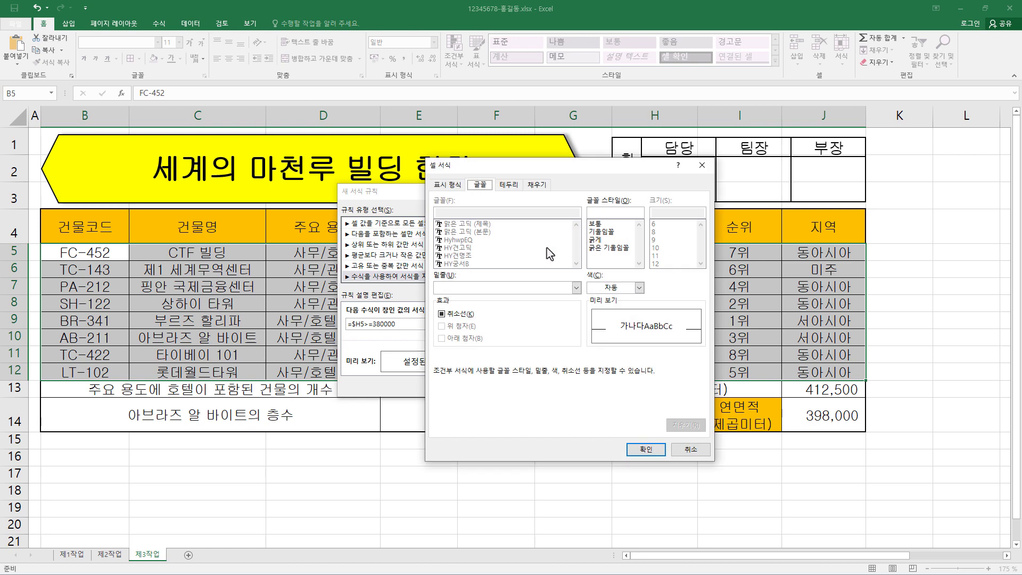
pyautogui.click(638, 288)
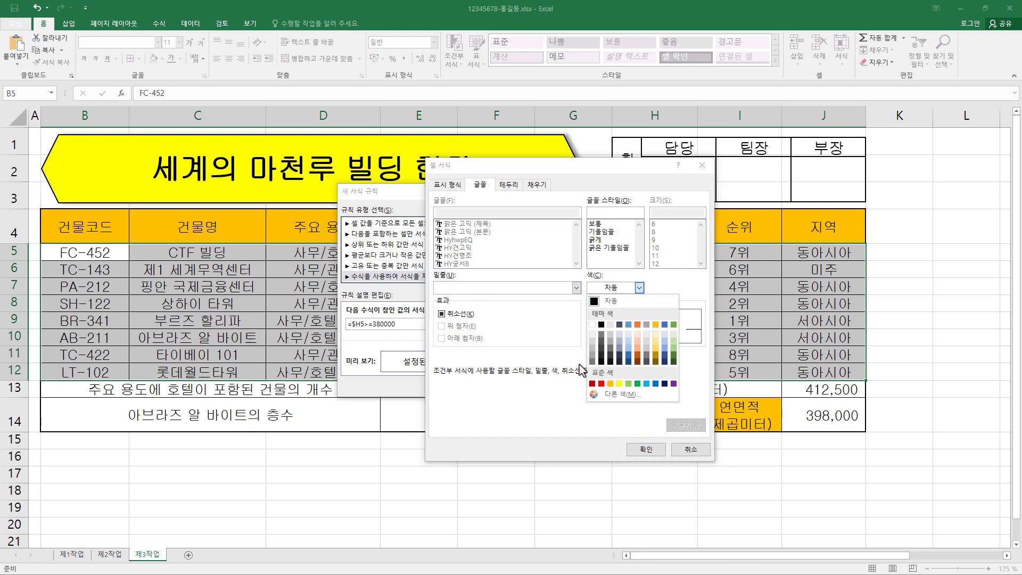
pyautogui.click(655, 383)
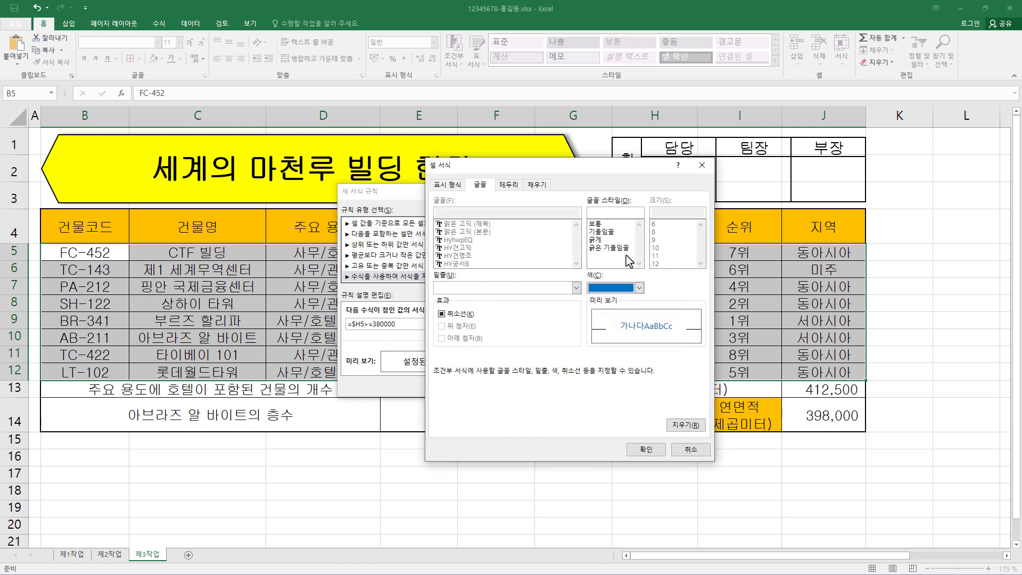
pyautogui.click(605, 240)
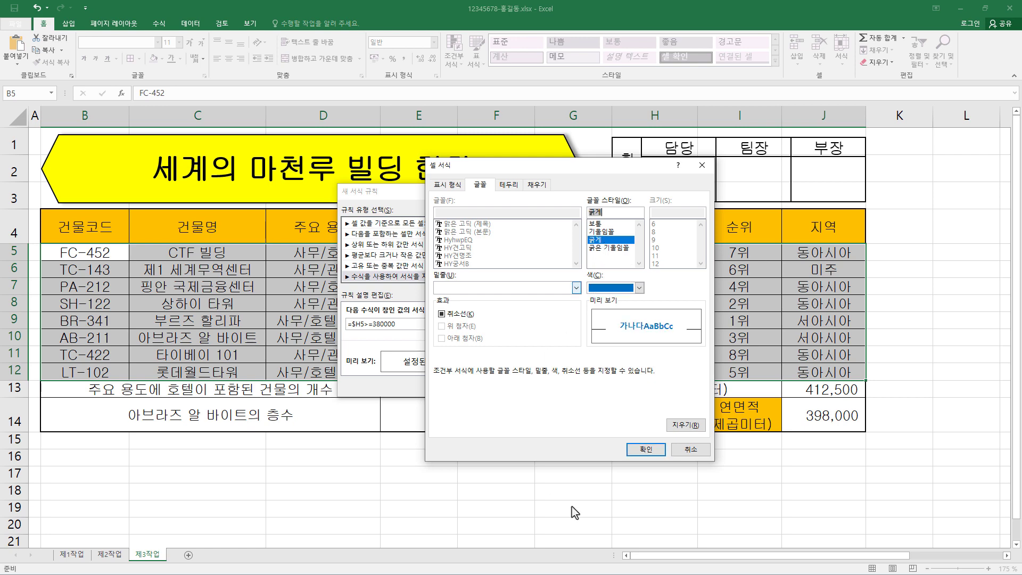
pyautogui.click(652, 452)
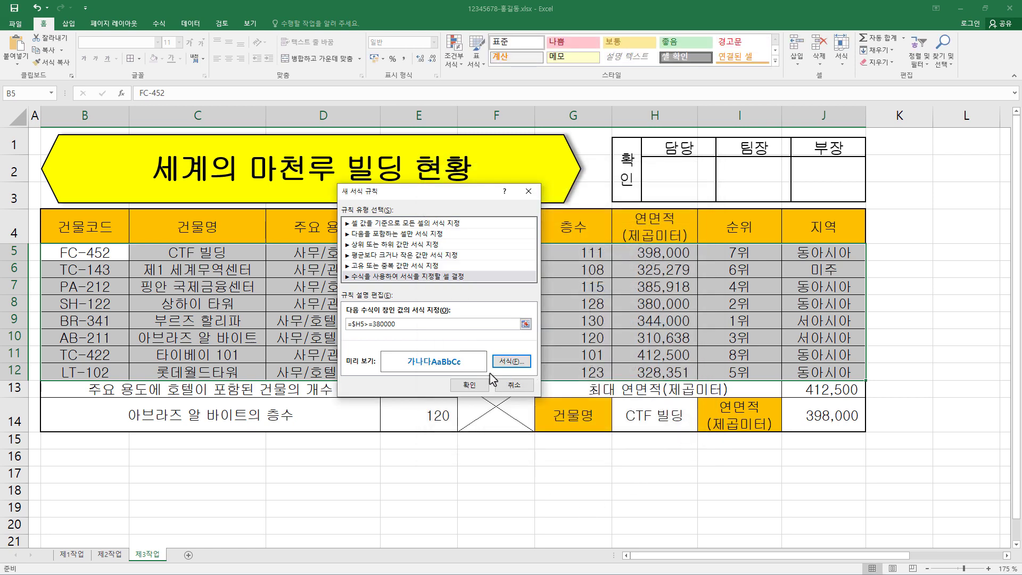
pyautogui.click(476, 385)
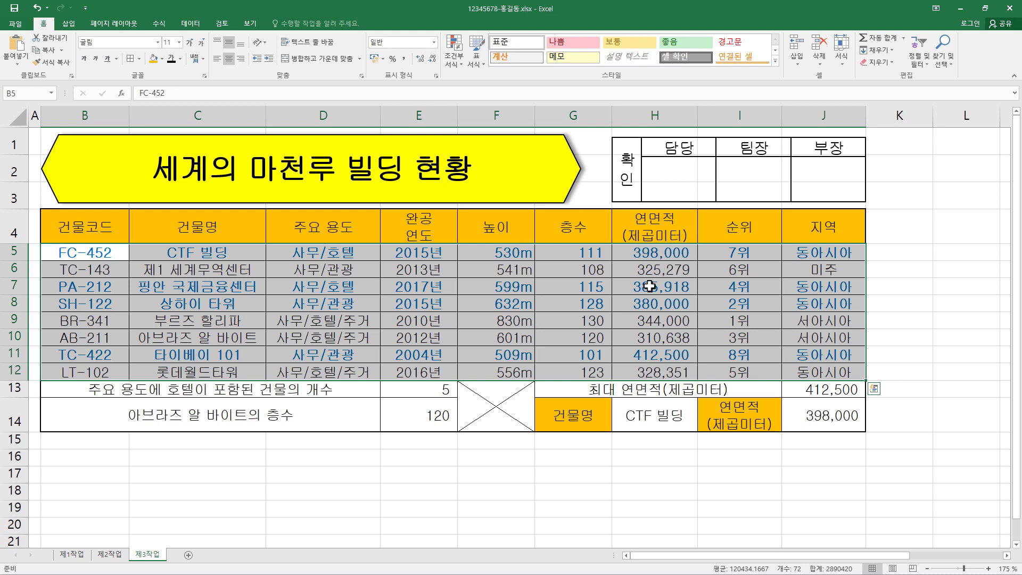
pyautogui.click(680, 258)
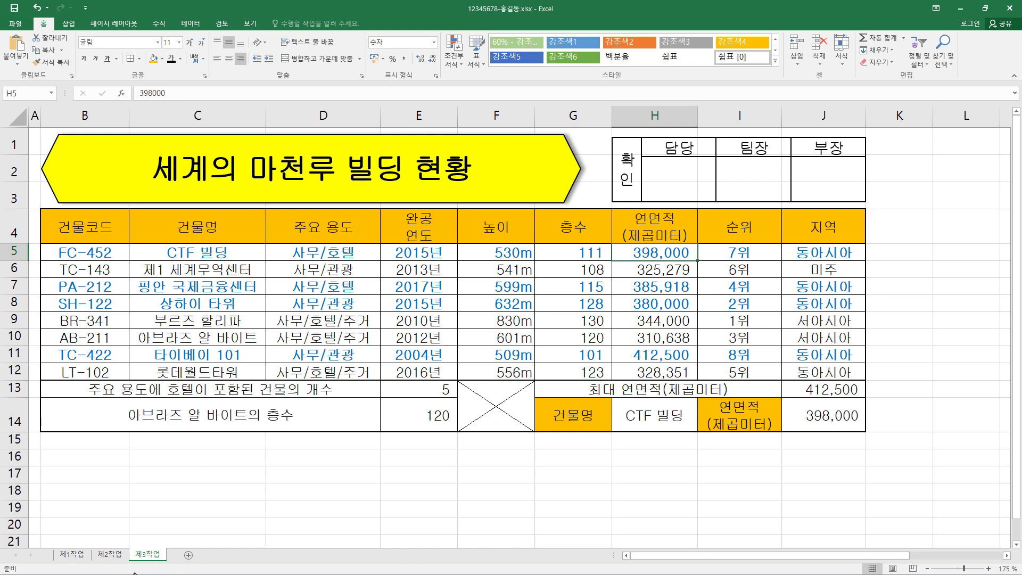
# Move the 제3작업 sheet to the front of the workbook and rename it 제21작업.
pyautogui.moveTo(153, 551); pyautogui.dragTo(57, 553)
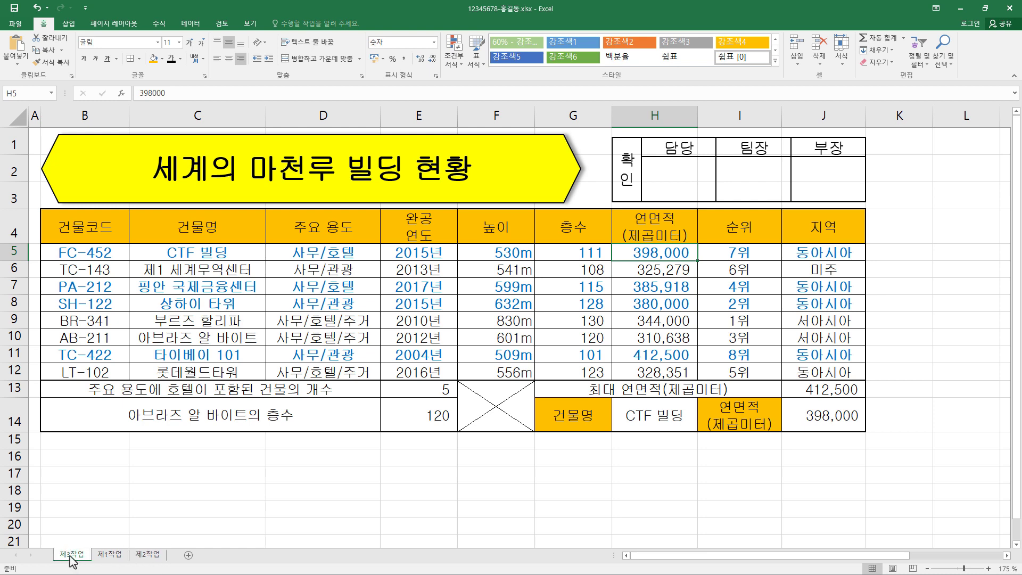
pyautogui.doubleClick(70, 555)
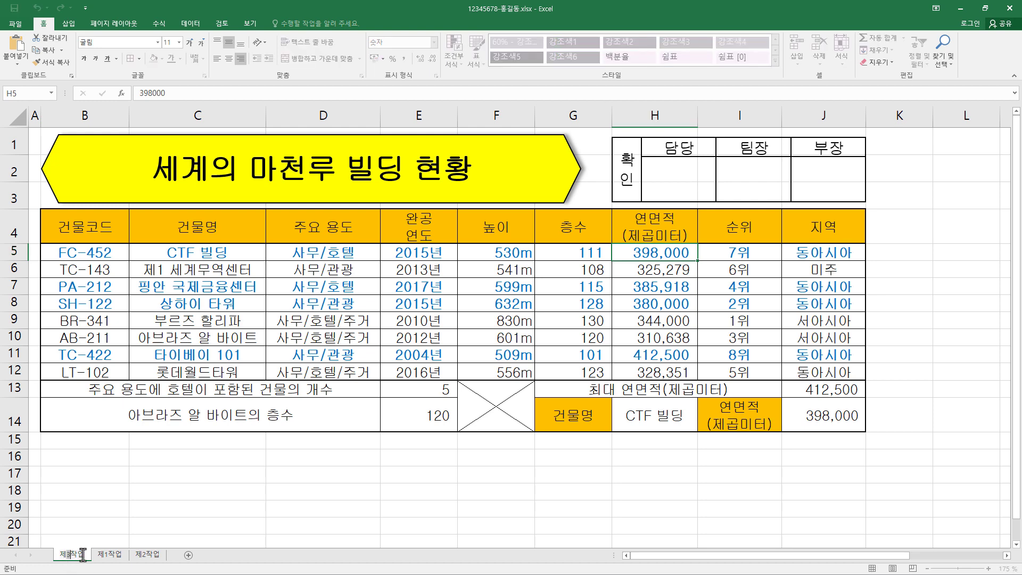
pyautogui.write('1')
pyautogui.click(152, 556)
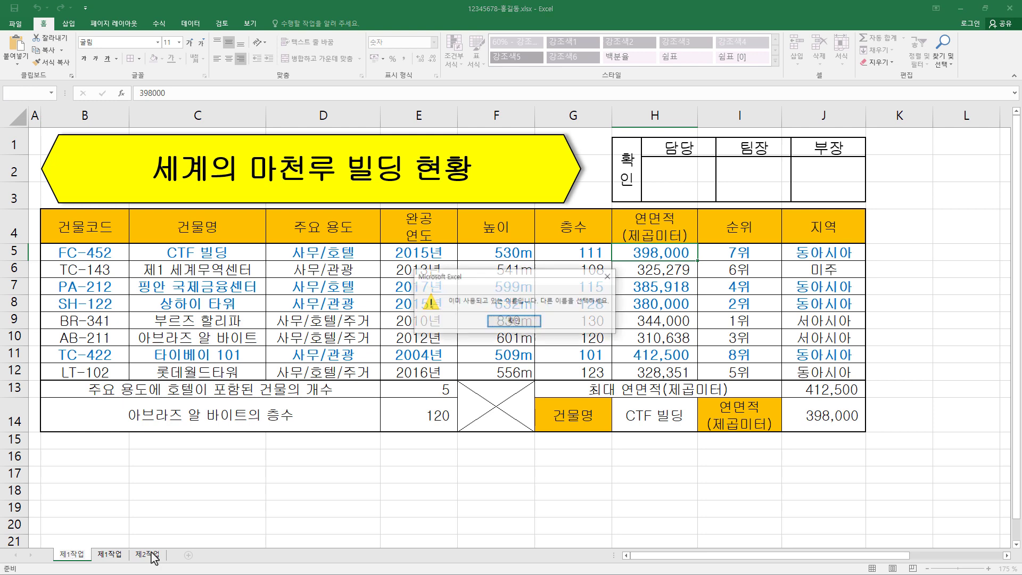
pyautogui.click(514, 322)
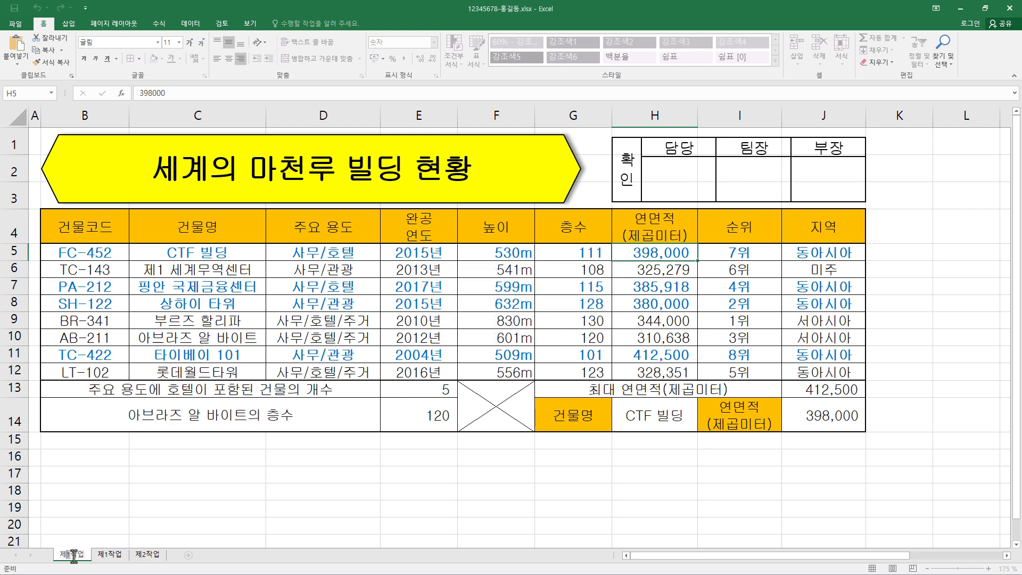
pyautogui.write('2')
pyautogui.write('1')
pyautogui.press('Return')
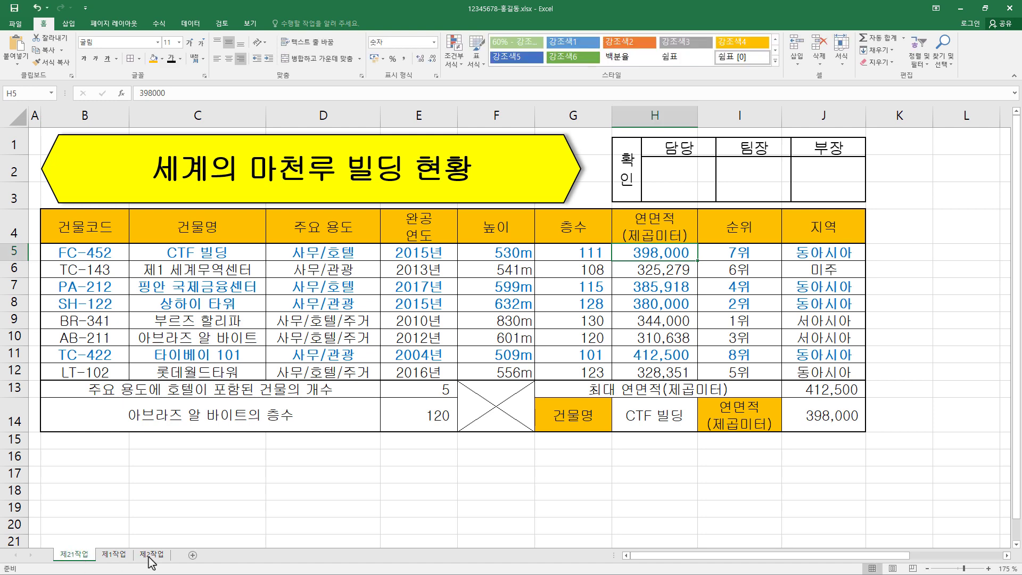
# Move the 제2작업 sheet ahead of 제1작업 and rename the 제1작업 sheet as 제3작업.
pyautogui.moveTo(150, 557); pyautogui.dragTo(85, 557)
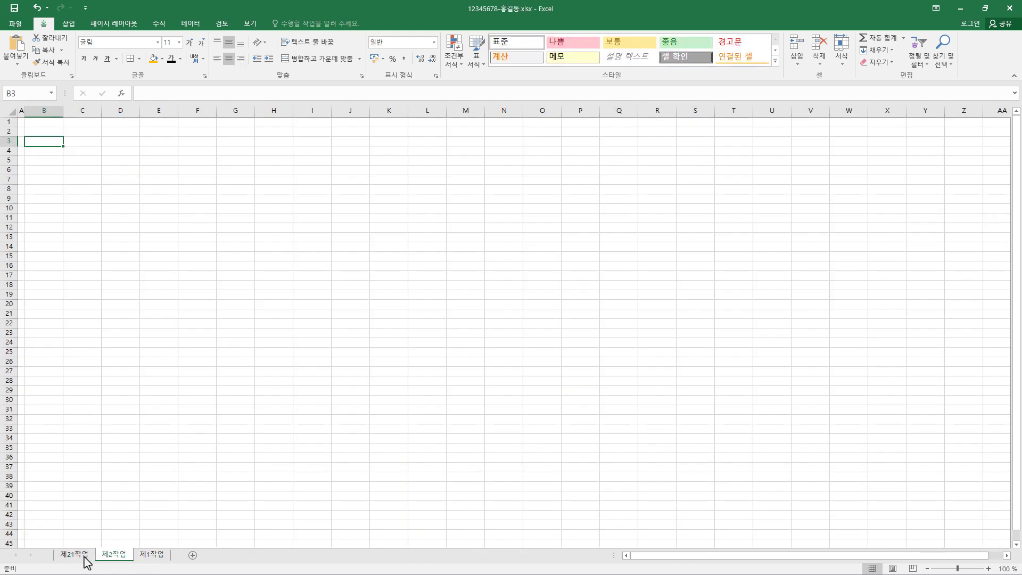
pyautogui.click(161, 557)
pyautogui.click(148, 556)
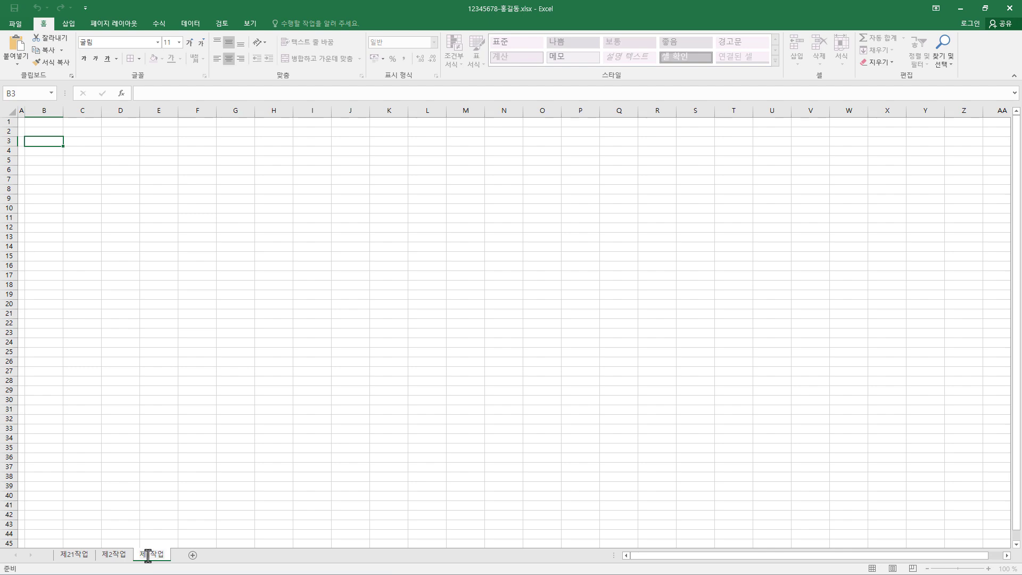
pyautogui.press('Return')
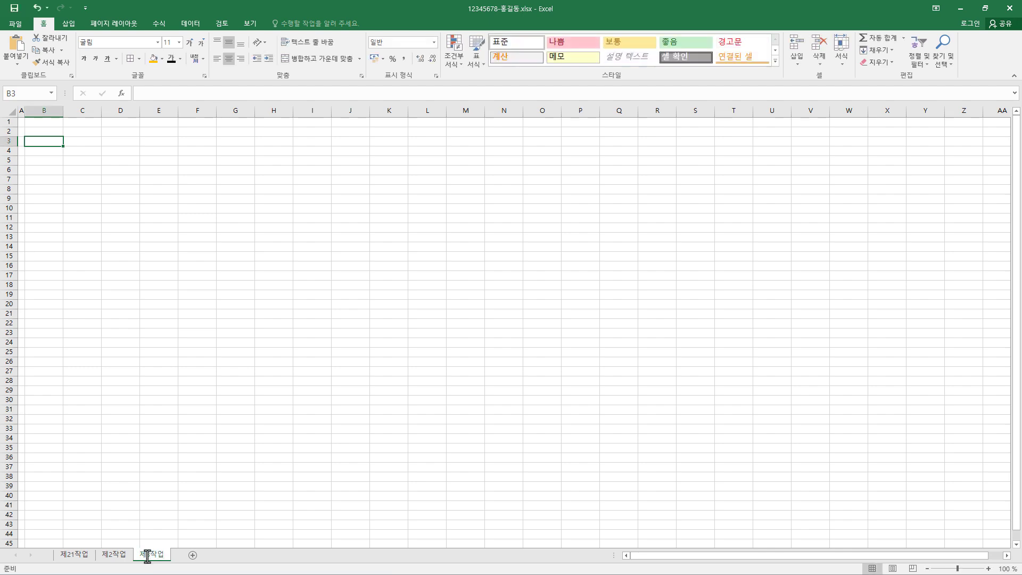
# Rename the 제21작업 sheet as 제1작업.
pyautogui.click(74, 556)
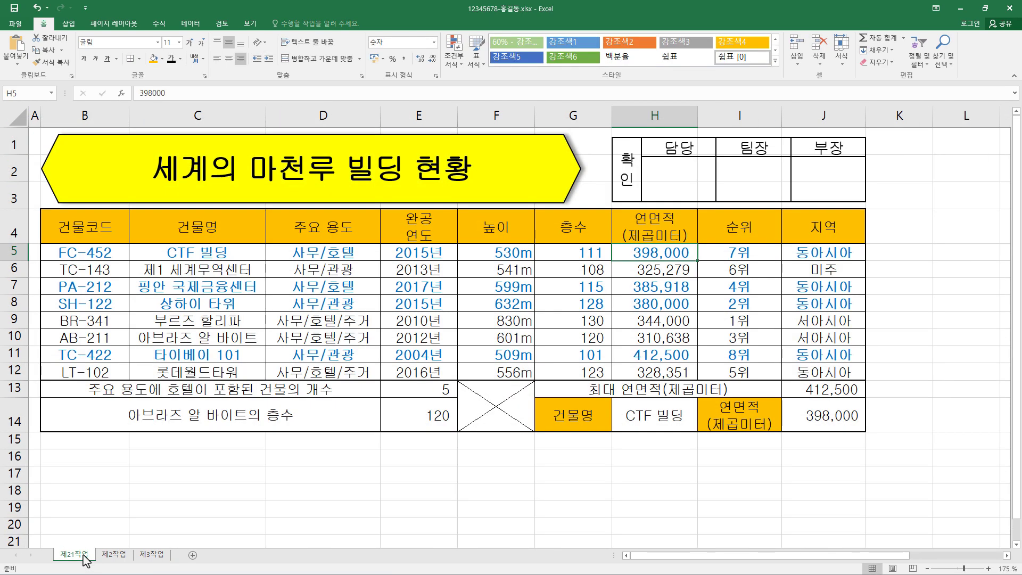
pyautogui.doubleClick(75, 556)
pyautogui.click(73, 556)
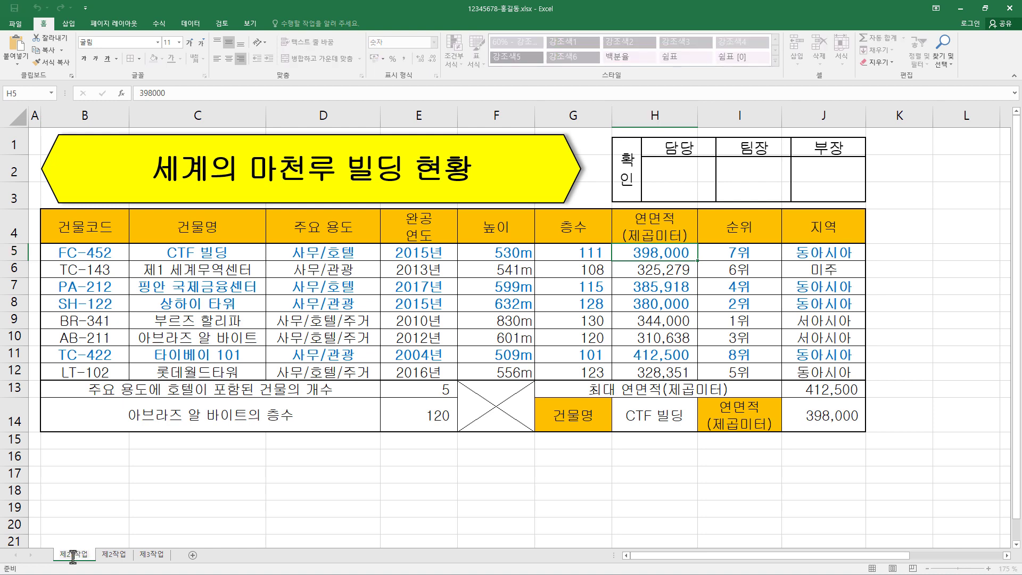
pyautogui.press('BackSpace')
pyautogui.press('Return')
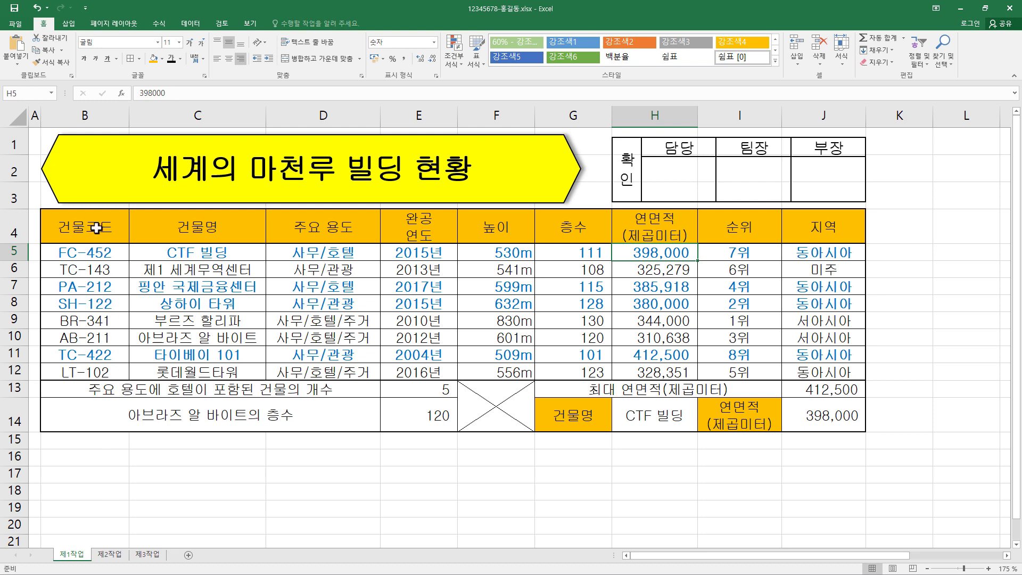
# Copy B4:H12 from the 제1작업 sheet and paste it at B2 of 제2작업, keeping the source column widths.
pyautogui.moveTo(96, 227); pyautogui.dragTo(660, 373)
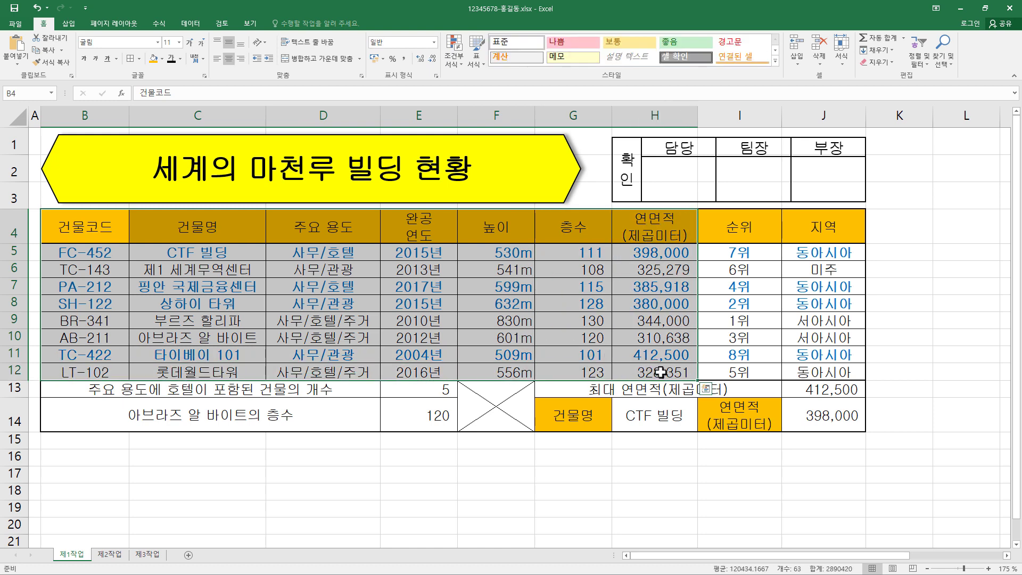
pyautogui.hotkey('ctrl', 'c')
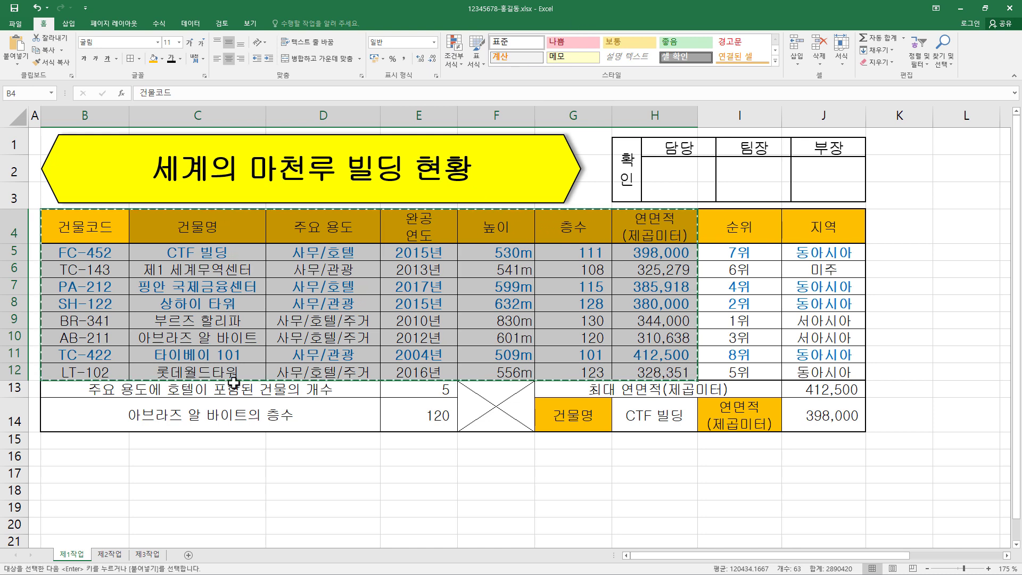
pyautogui.click(113, 554)
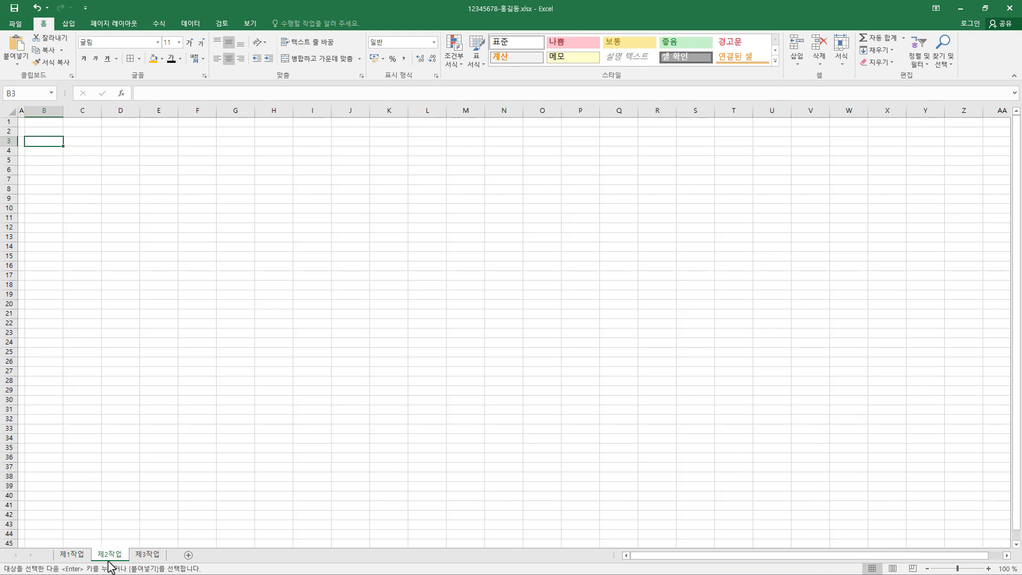
pyautogui.click(49, 133)
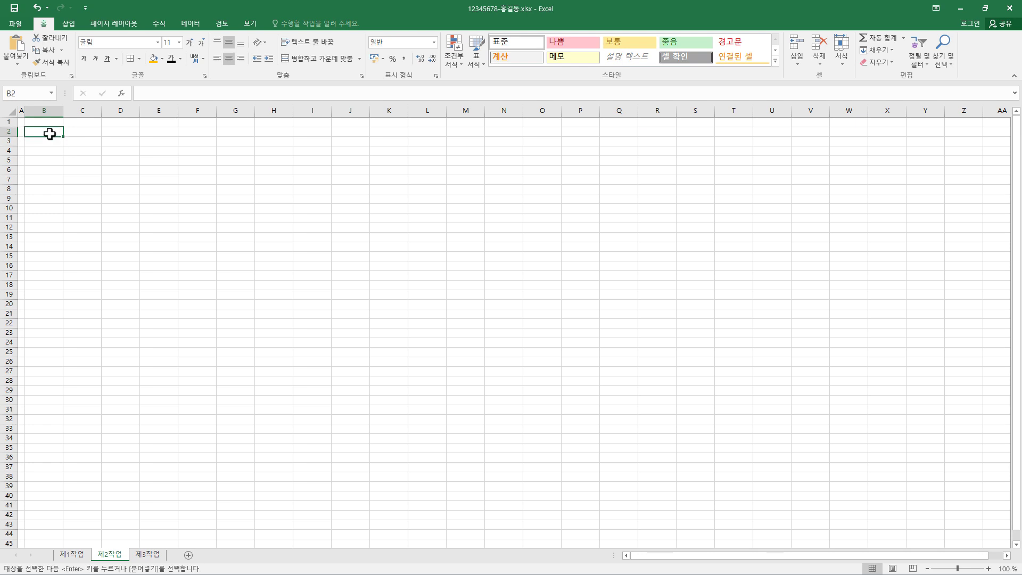
pyautogui.click(20, 68)
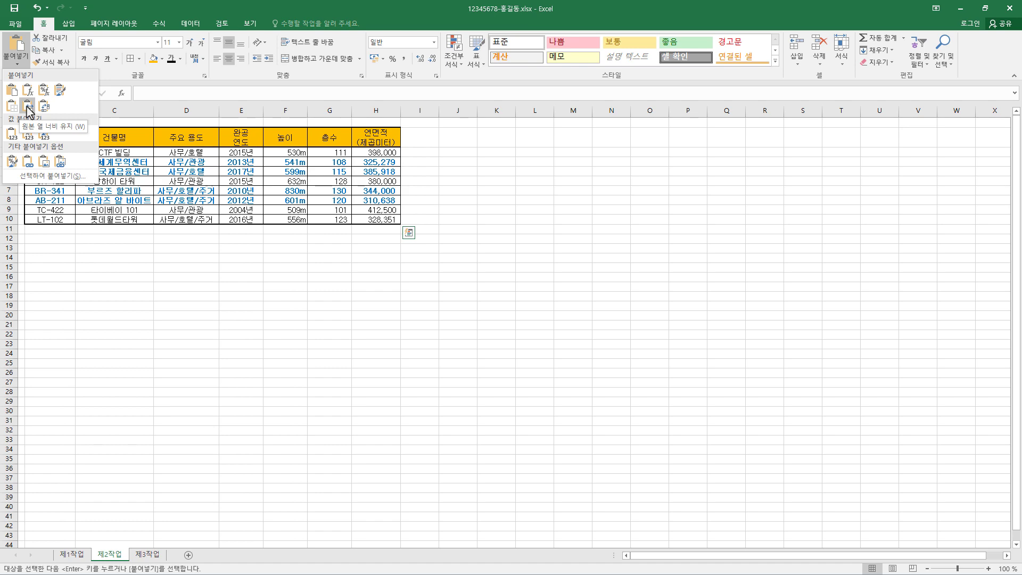
pyautogui.click(28, 106)
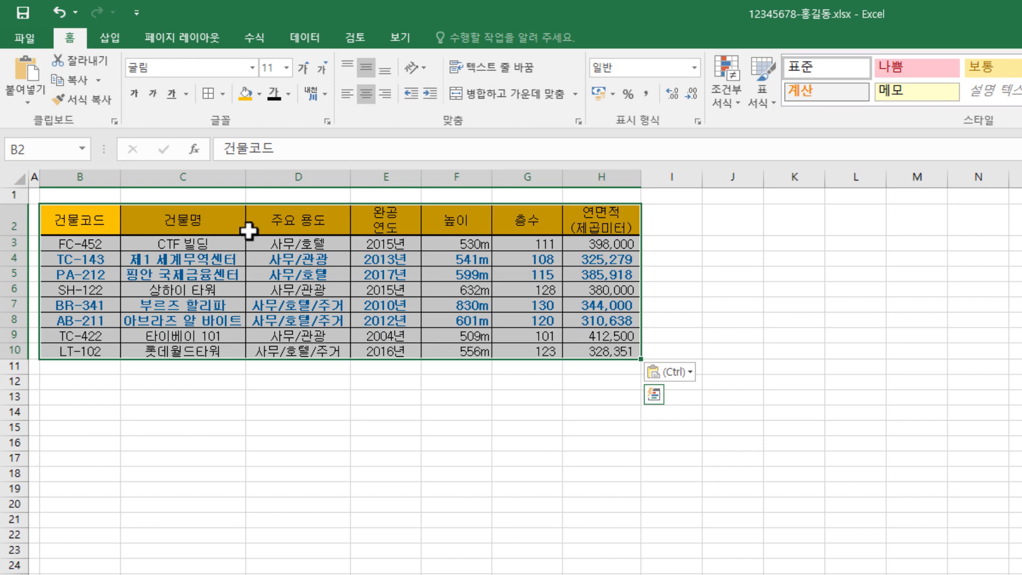
# Merge and center cells B11:G11 directly below the table.
pyautogui.click(93, 368)
pyautogui.moveTo(93, 369); pyautogui.dragTo(519, 374)
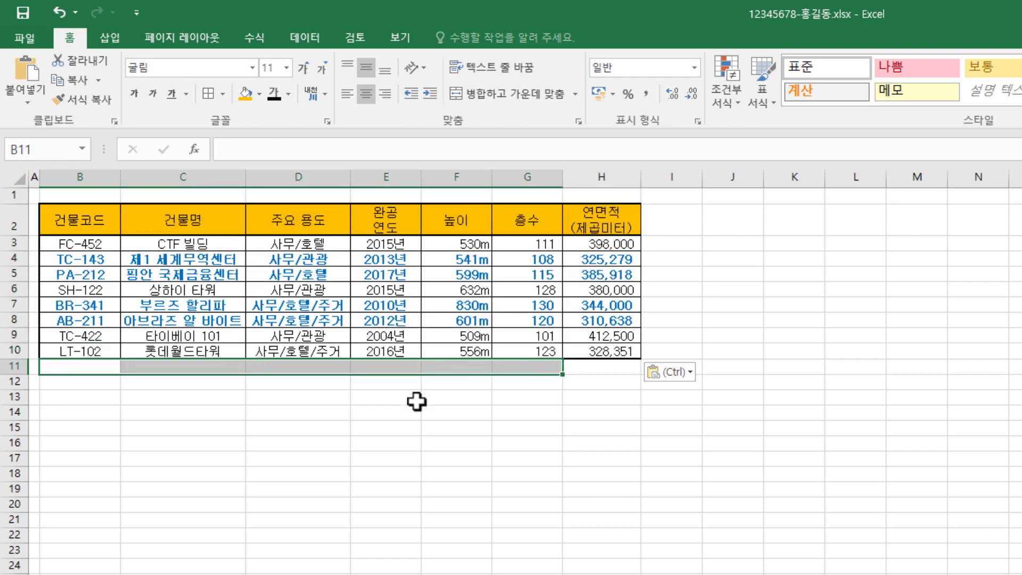
pyautogui.click(525, 98)
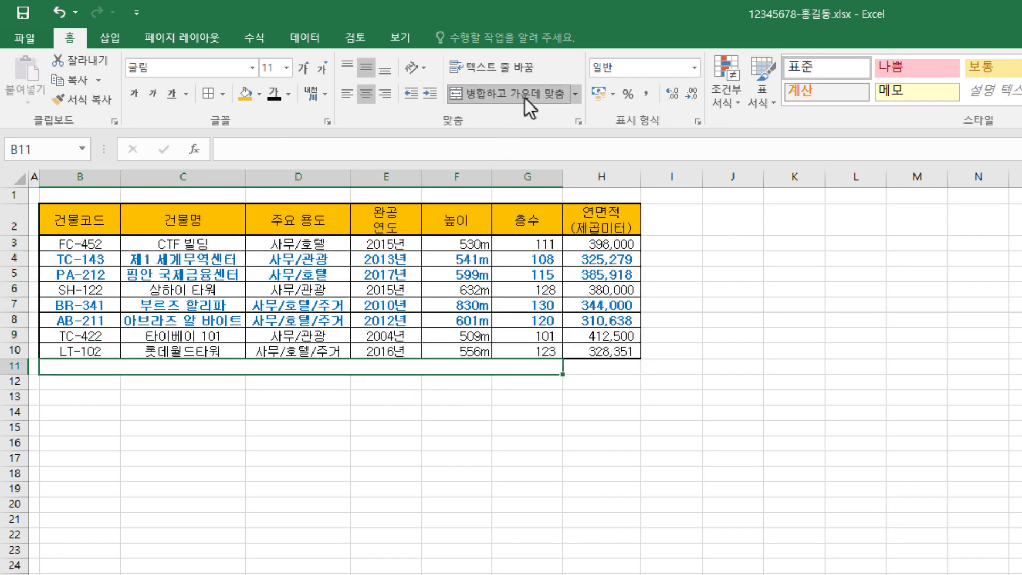
pyautogui.click(608, 371)
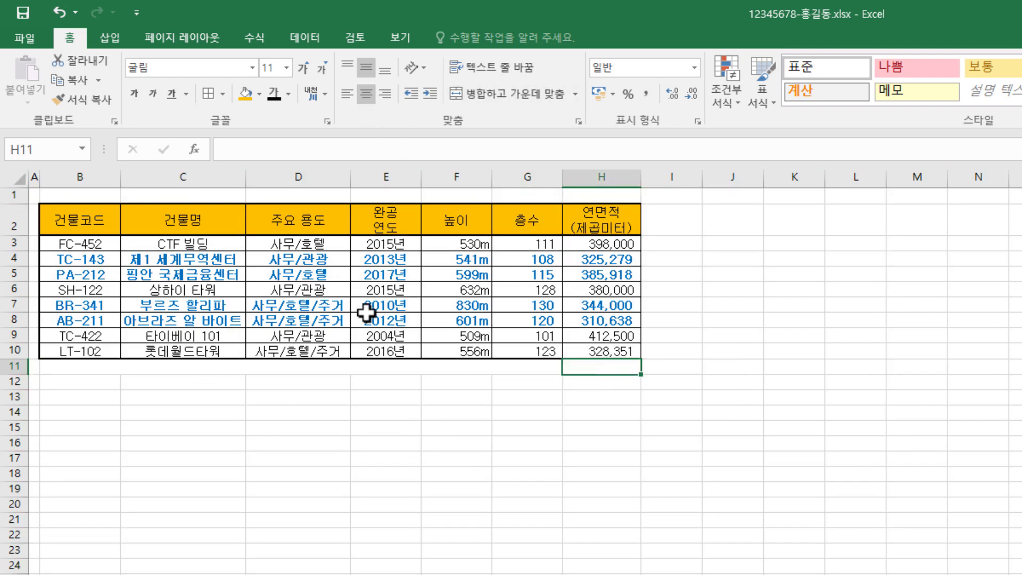
pyautogui.click(19, 178)
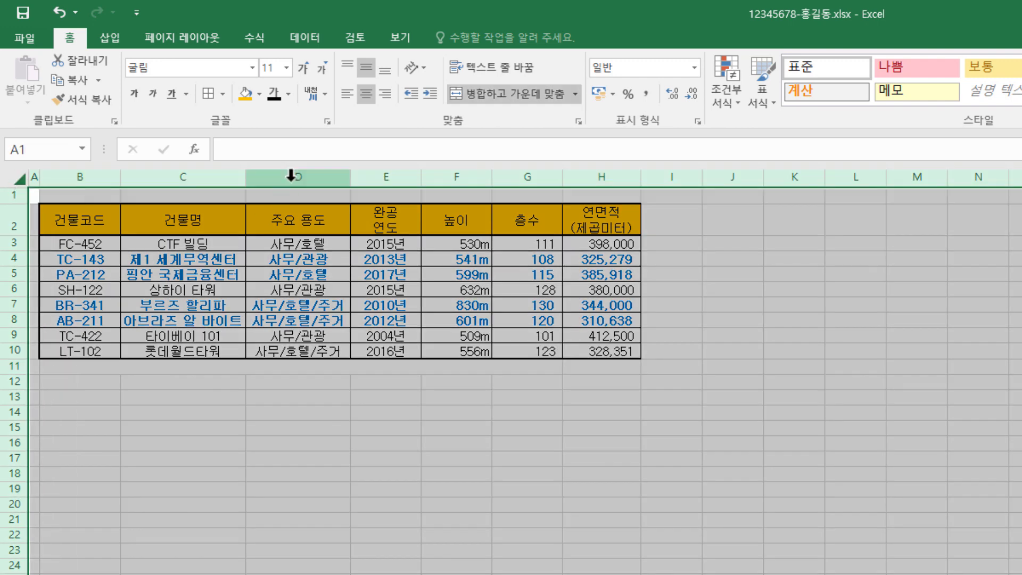
pyautogui.click(620, 368)
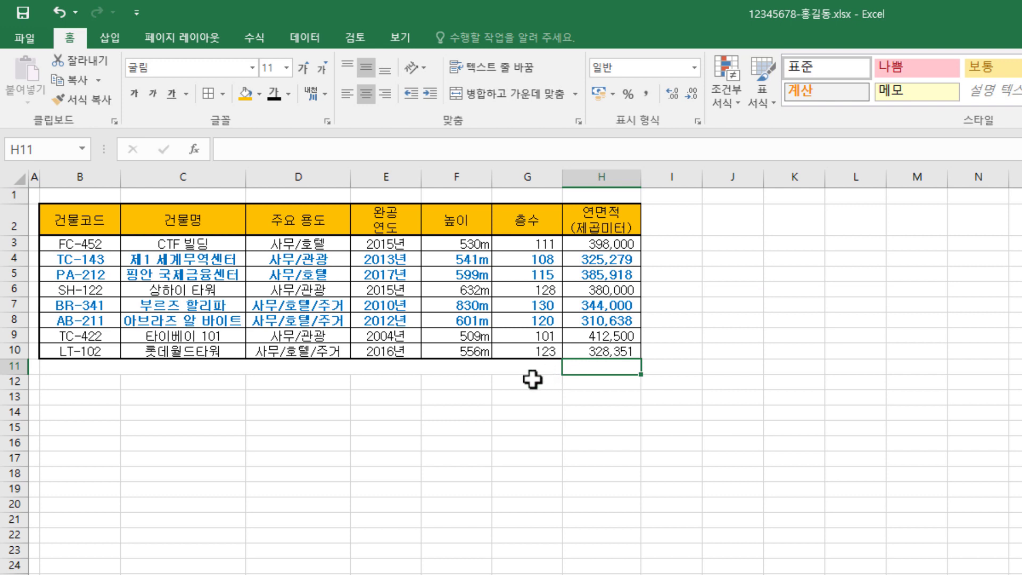
# Apply all borders to B11:H11 and enter the label 연면적(제곱미터)의 전체 평균 in the merged cell.
pyautogui.moveTo(582, 370); pyautogui.dragTo(540, 369)
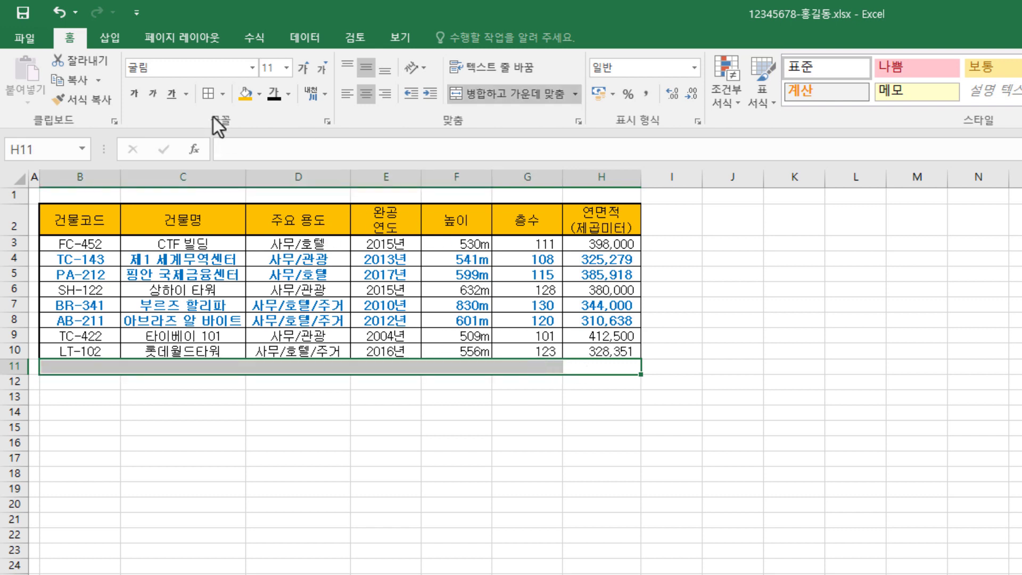
pyautogui.click(222, 95)
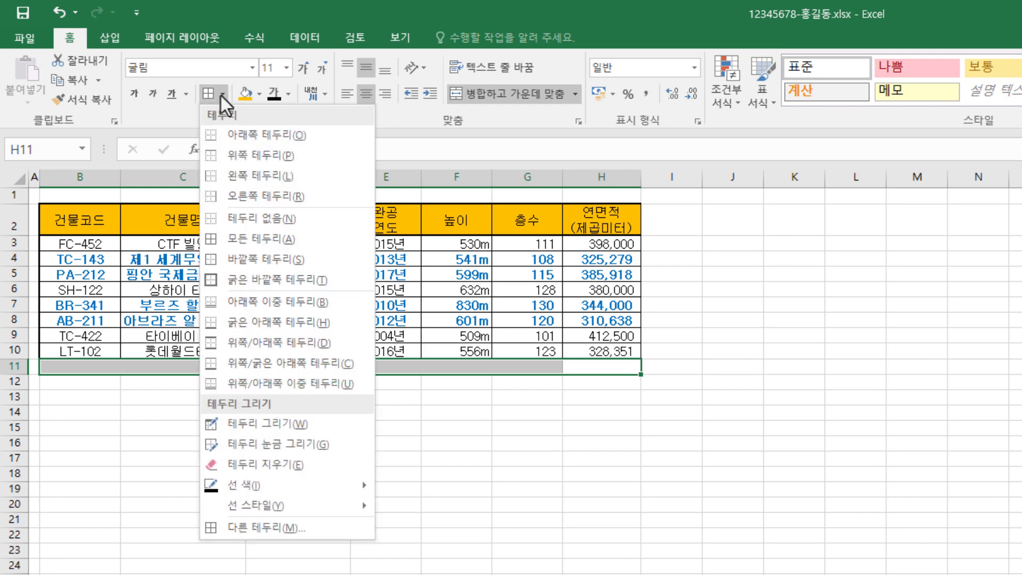
pyautogui.click(279, 245)
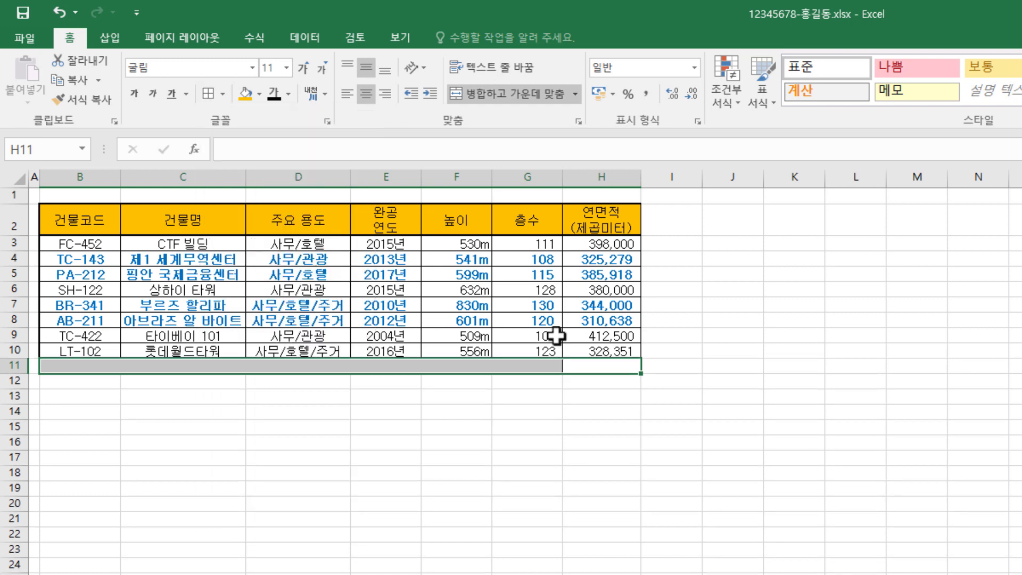
pyautogui.click(519, 367)
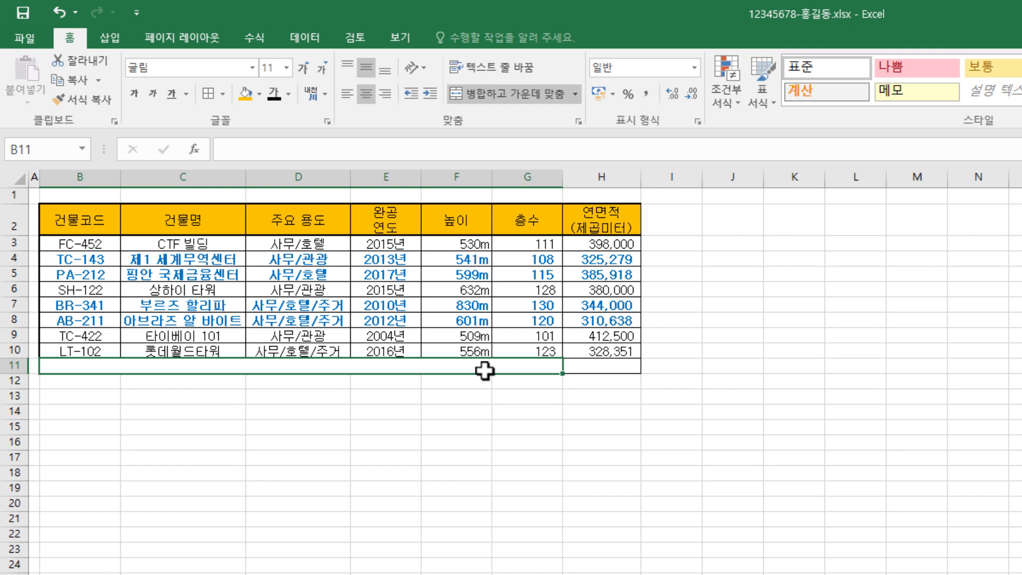
pyautogui.write('연면적(제곱미터)의 전체 평균')
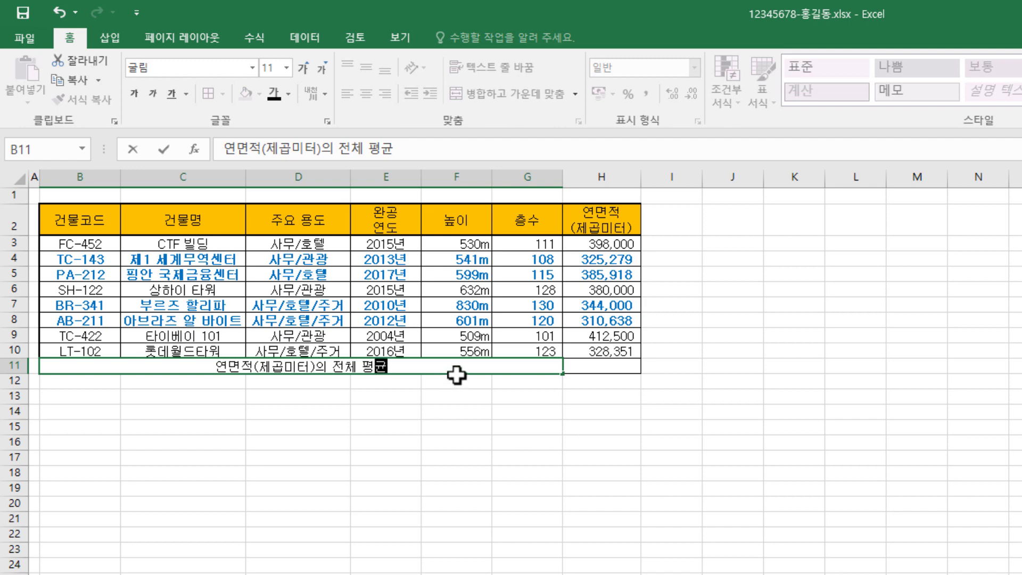
# Enter the formula =AVERAGE(H3:H10) in H11 to average the 연면적 column.
pyautogui.click(603, 367)
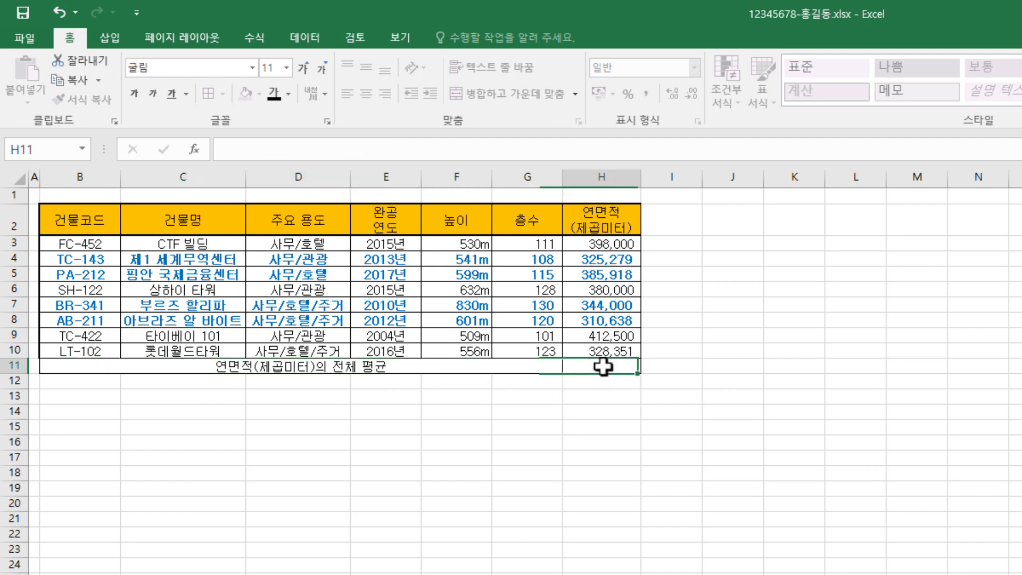
pyautogui.click(288, 143)
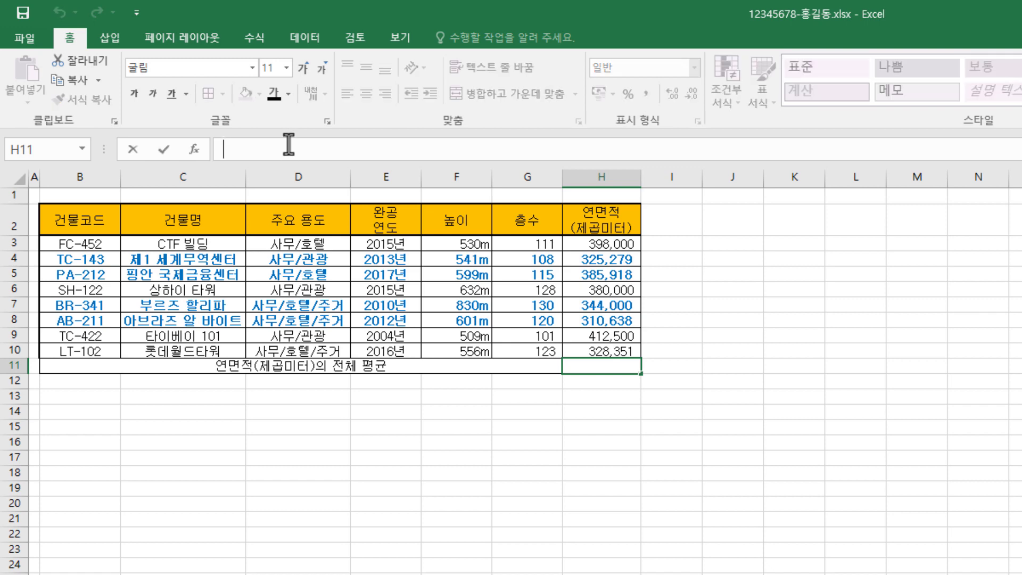
pyautogui.write('=av')
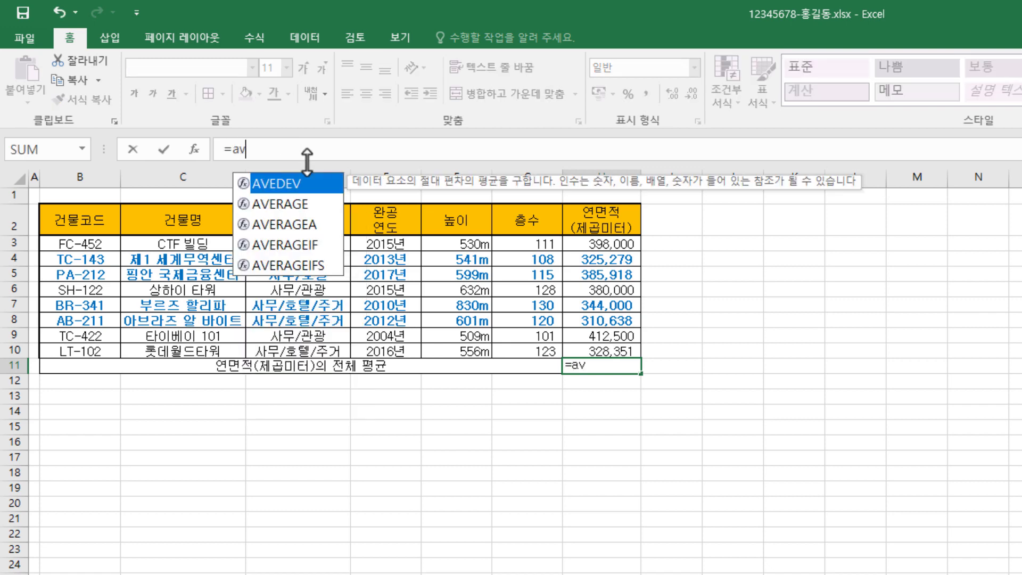
pyautogui.doubleClick(305, 204)
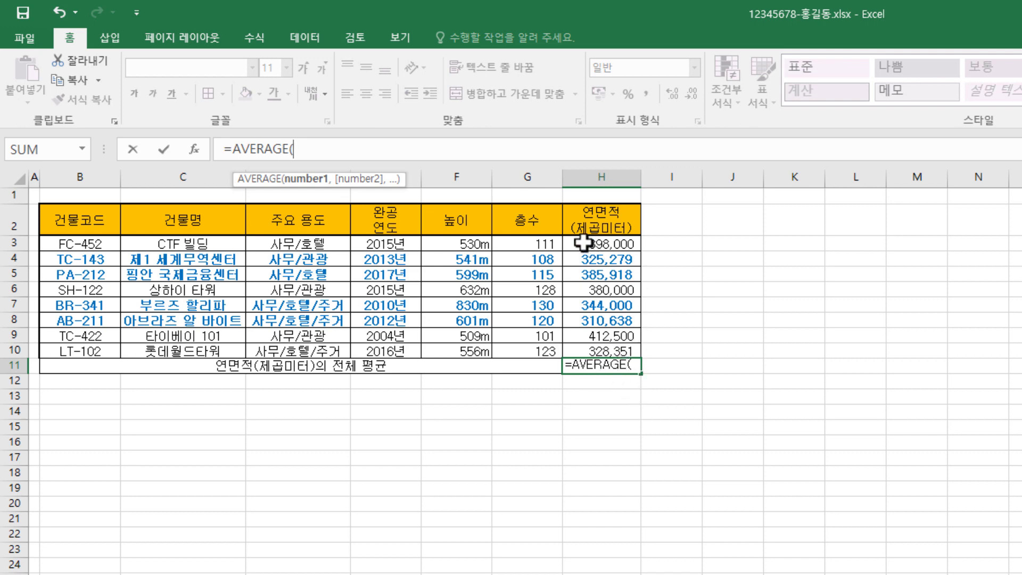
pyautogui.moveTo(582, 243); pyautogui.dragTo(584, 350)
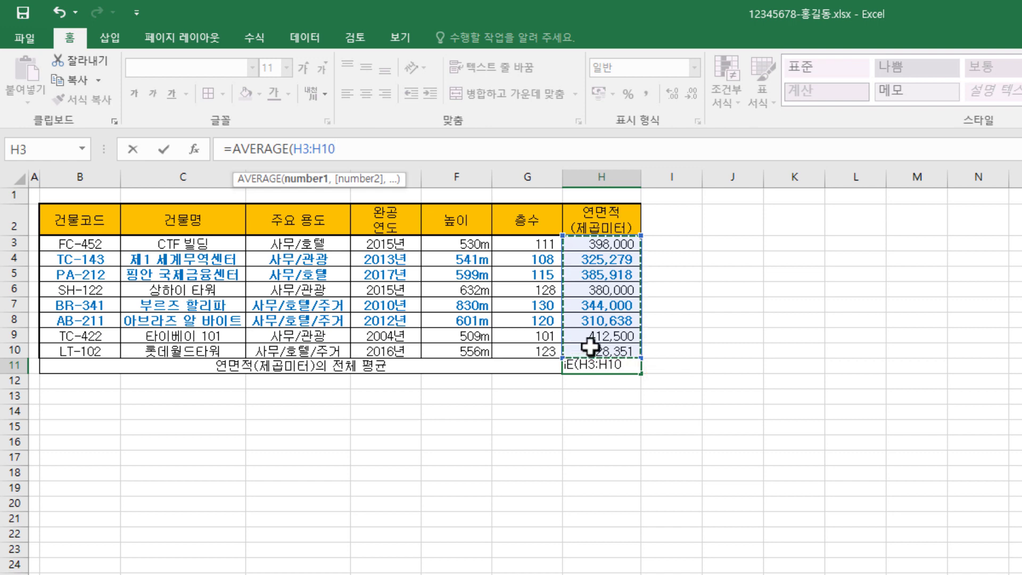
pyautogui.press('Return')
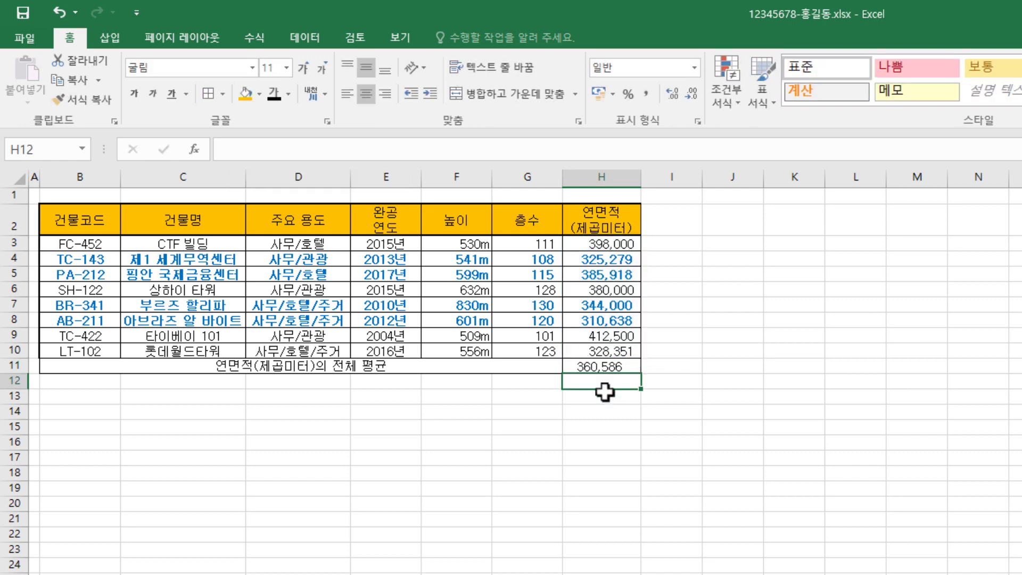
# Run Goal Seek on H11 with a target value of 361000 by changing cell H3, and keep the solution.
pyautogui.click(617, 369)
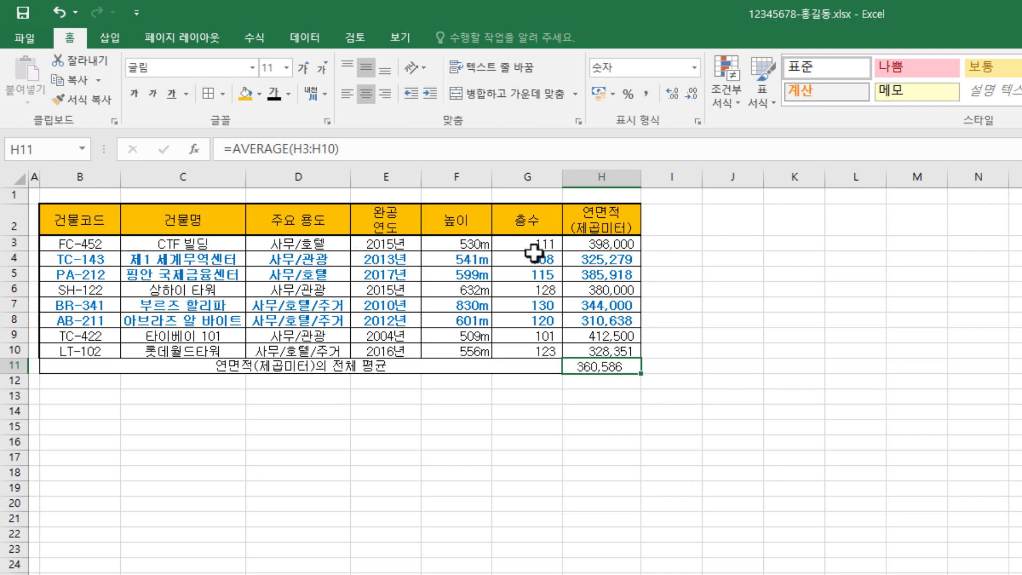
pyautogui.click(628, 246)
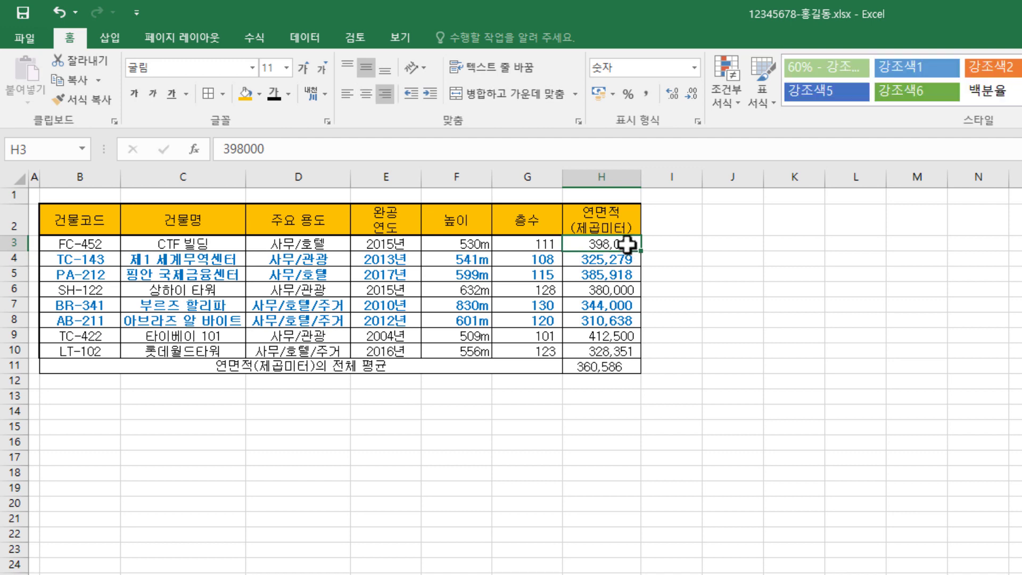
pyautogui.click(632, 369)
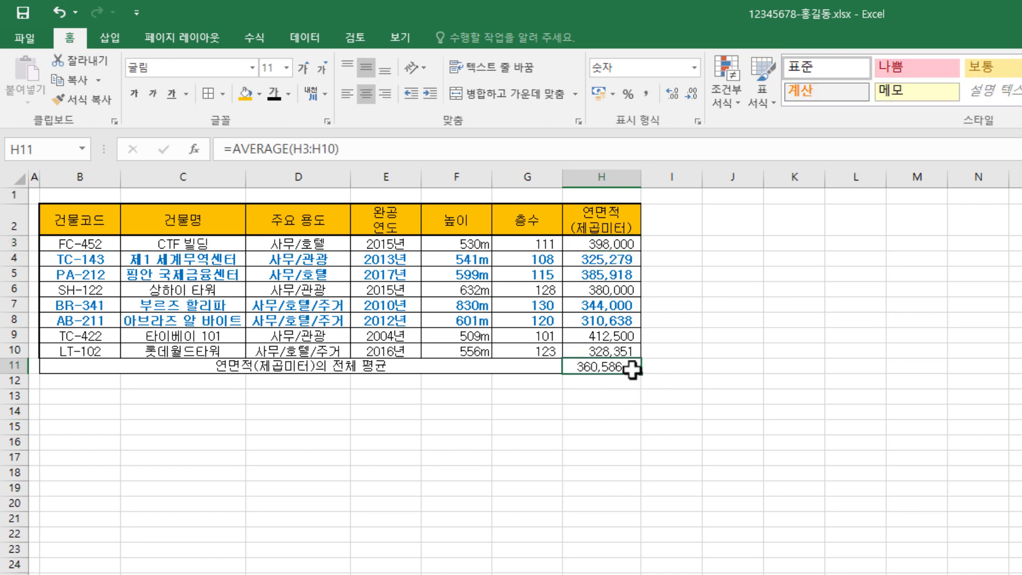
pyautogui.click(307, 39)
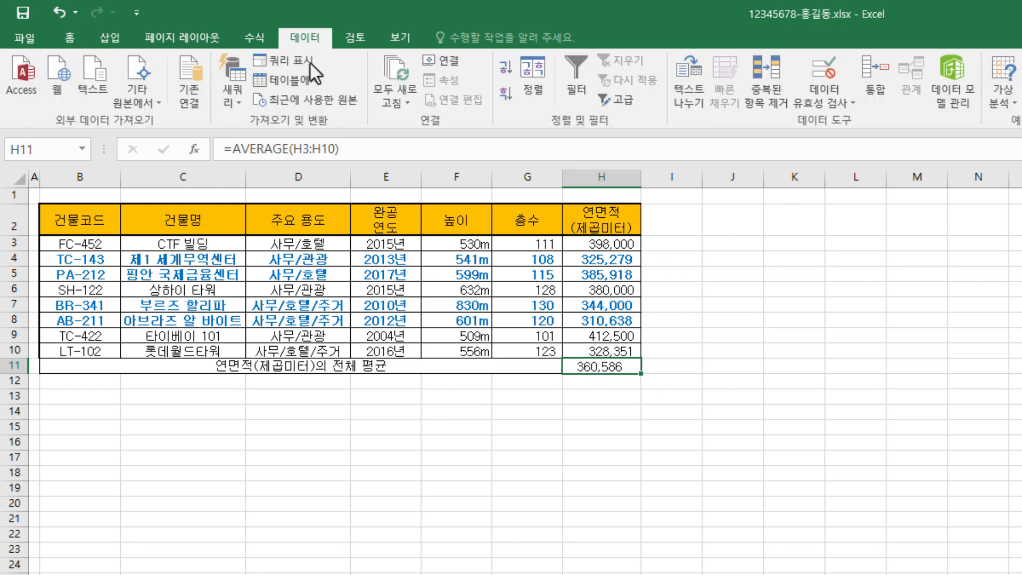
pyautogui.click(1013, 109)
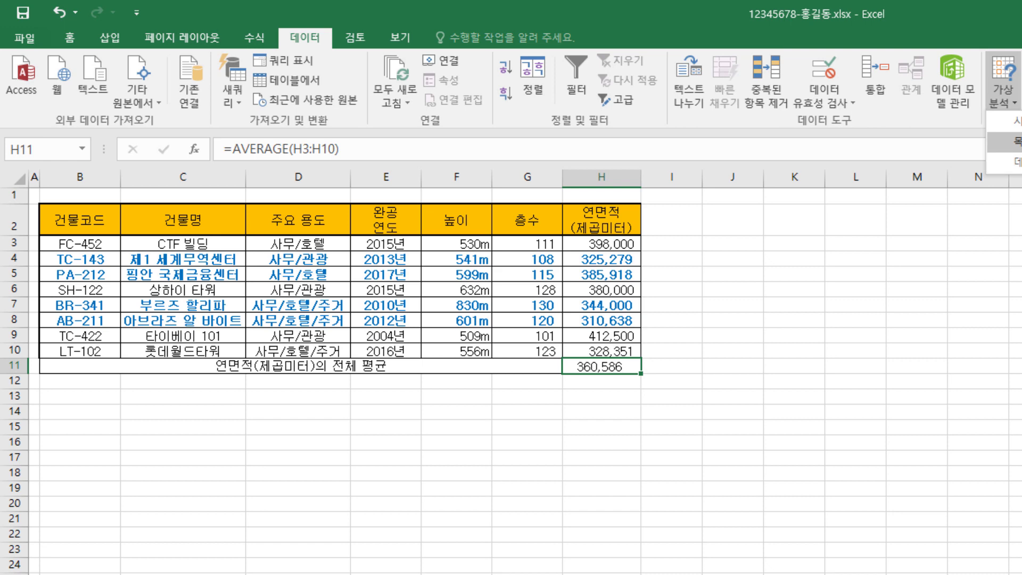
pyautogui.click(1017, 141)
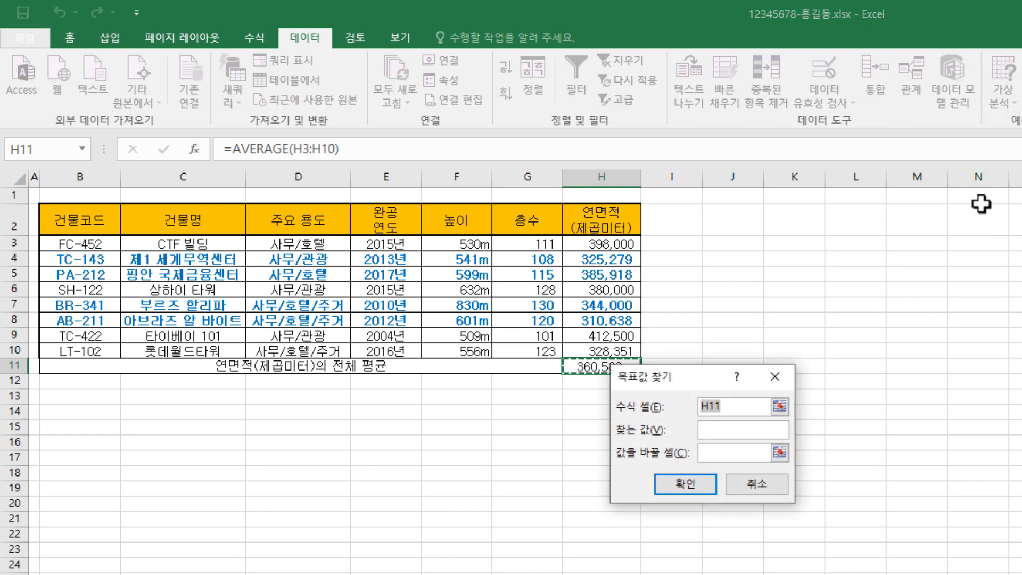
pyautogui.moveTo(696, 379); pyautogui.dragTo(782, 328)
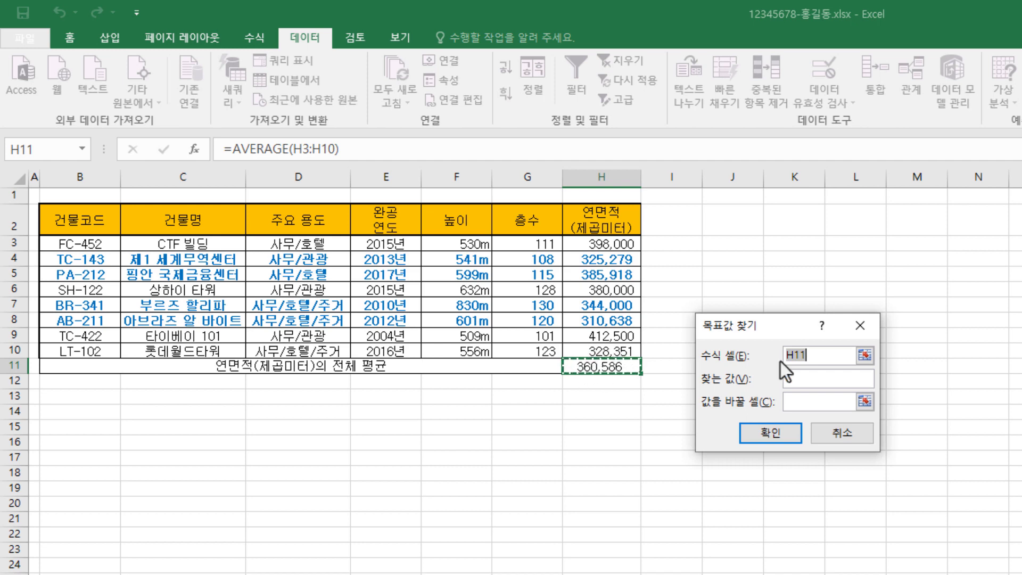
pyautogui.click(804, 379)
pyautogui.write('361000')
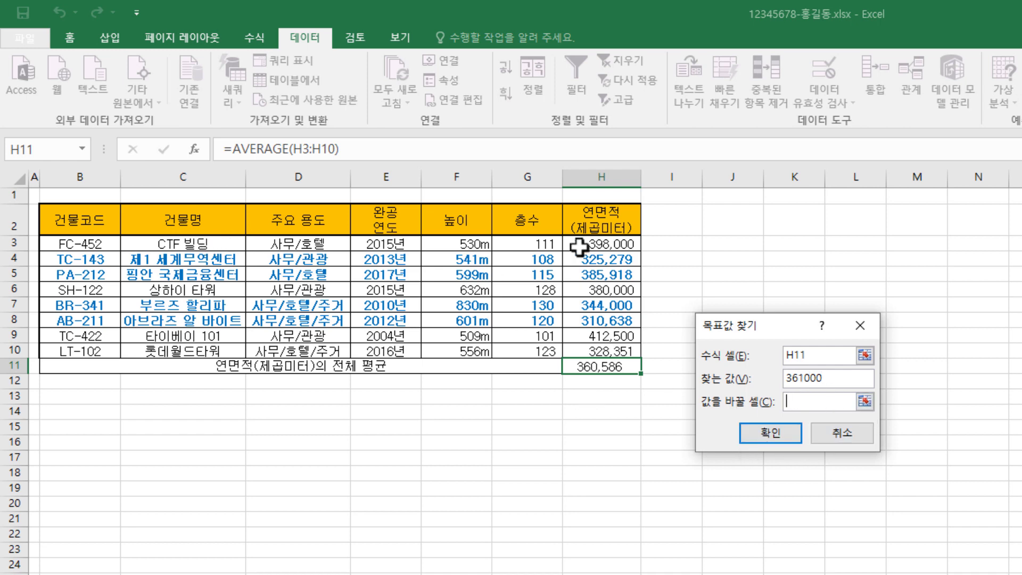
pyautogui.click(633, 246)
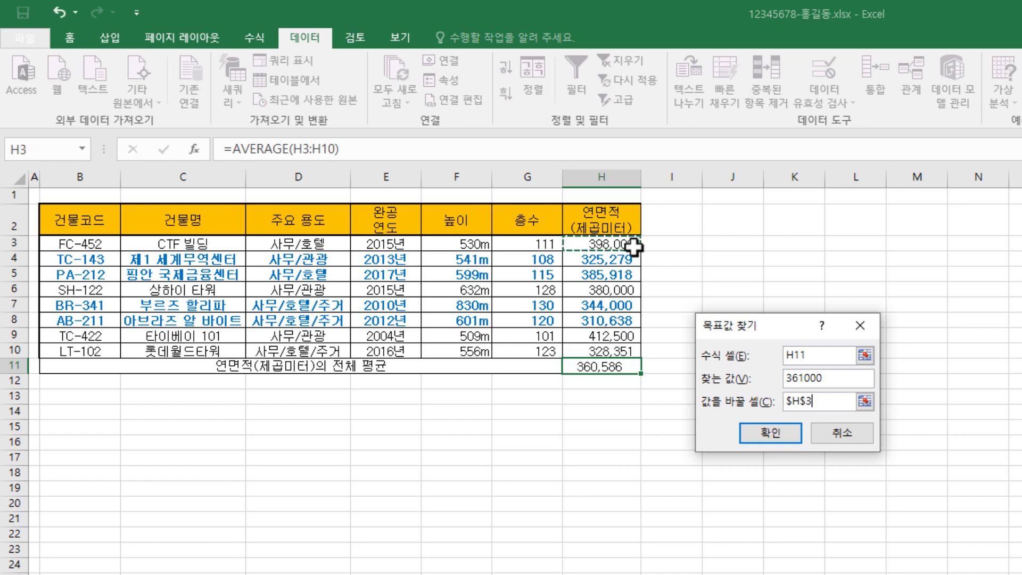
pyautogui.click(788, 441)
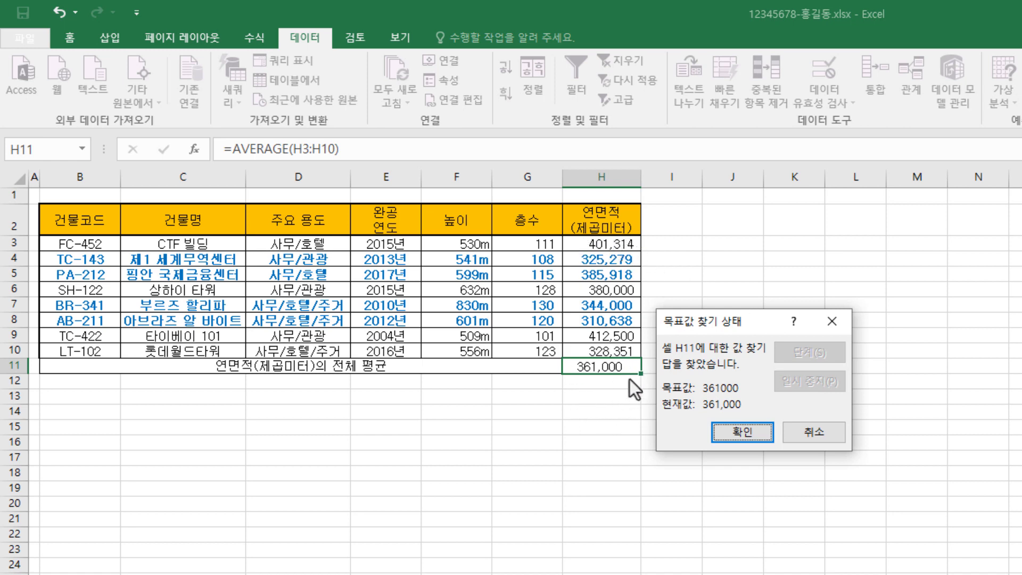
pyautogui.click(753, 433)
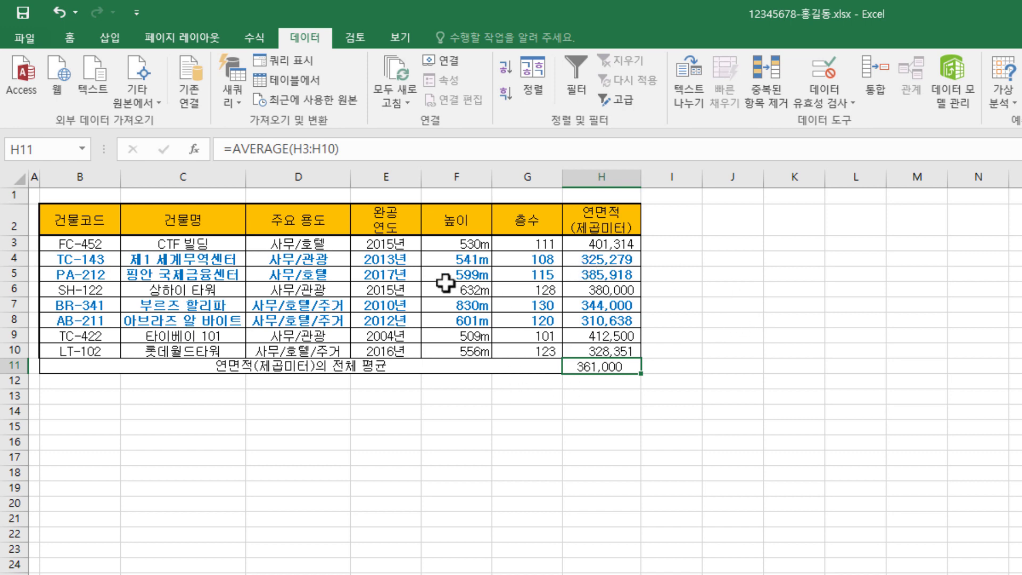
# Copy the 건물코드 and 높이 headers from B2 and F2 and paste them at B14.
pyautogui.click(103, 225)
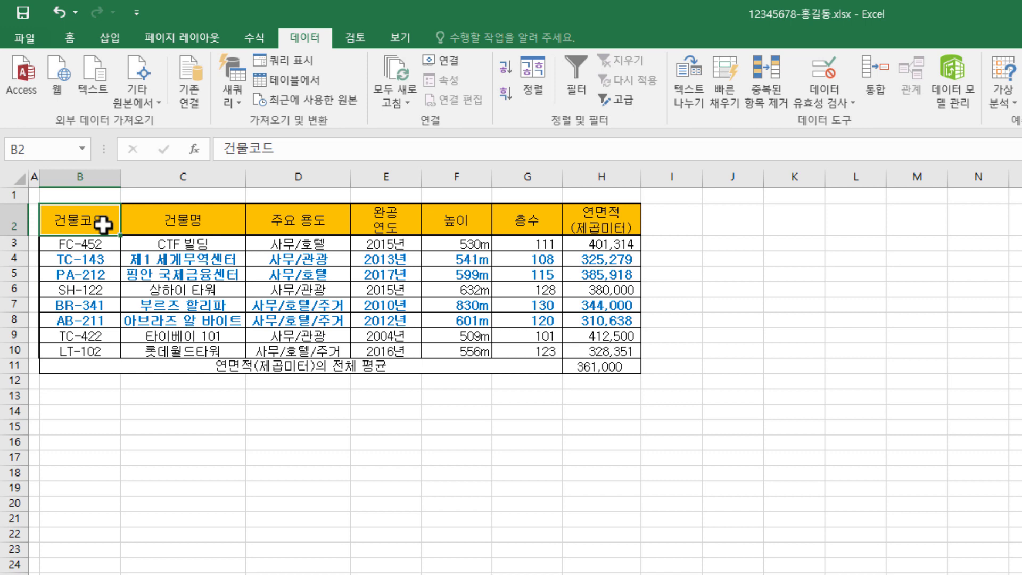
pyautogui.keyDown('ctrl'); pyautogui.click(472, 220); pyautogui.keyUp('ctrl')
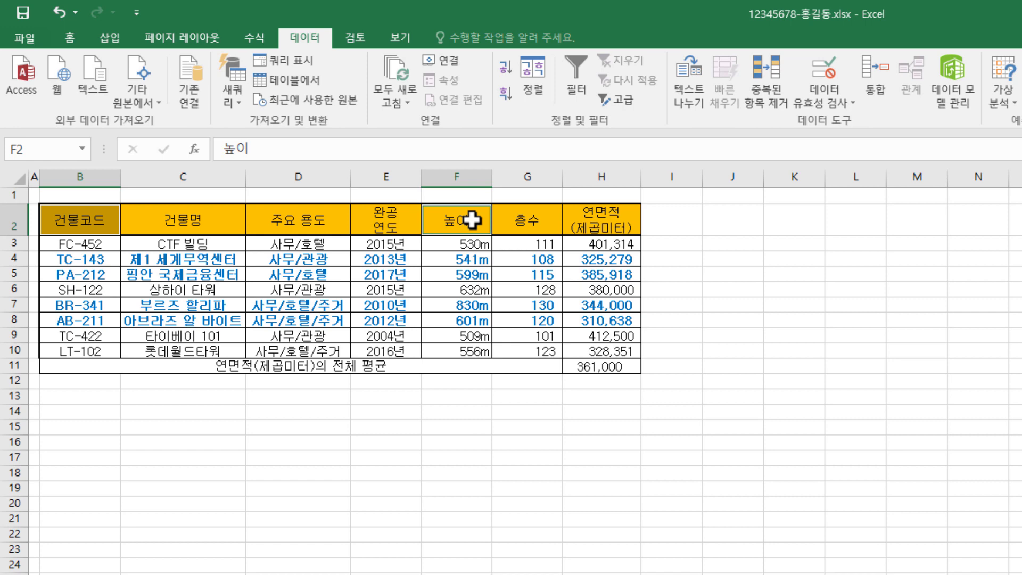
pyautogui.hotkey('ctrl', 'c')
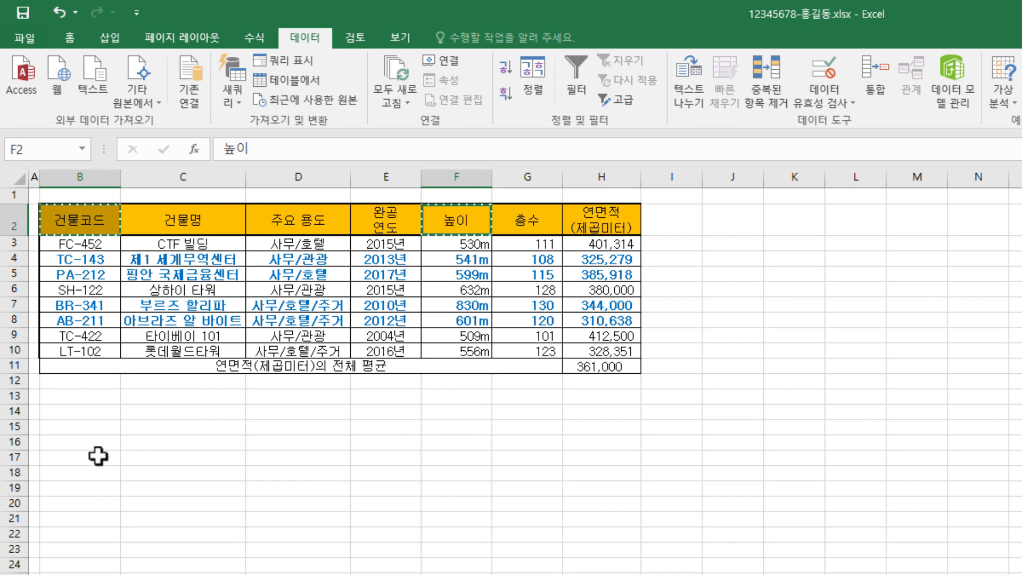
pyautogui.click(94, 413)
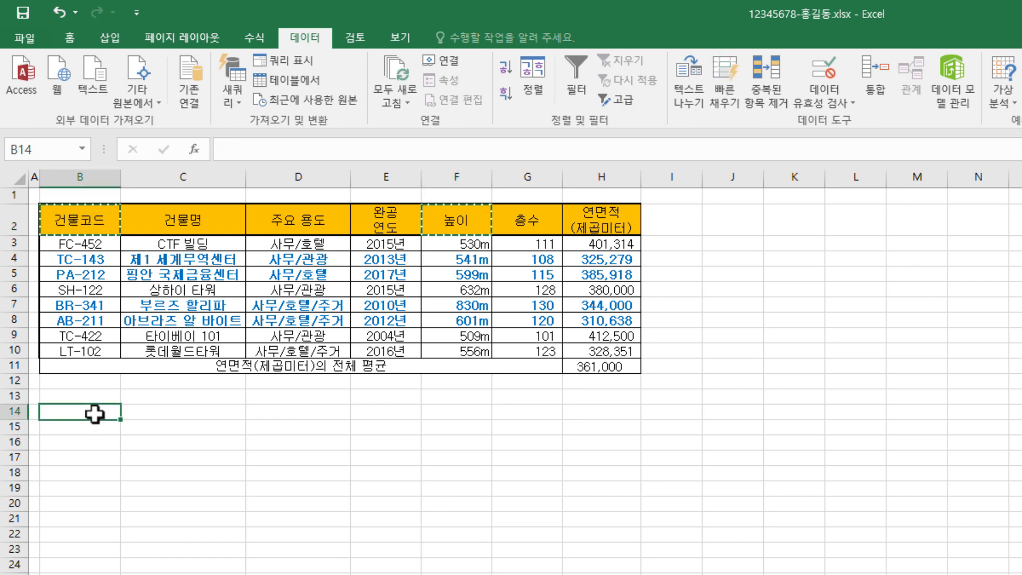
pyautogui.hotkey('ctrl', 'v')
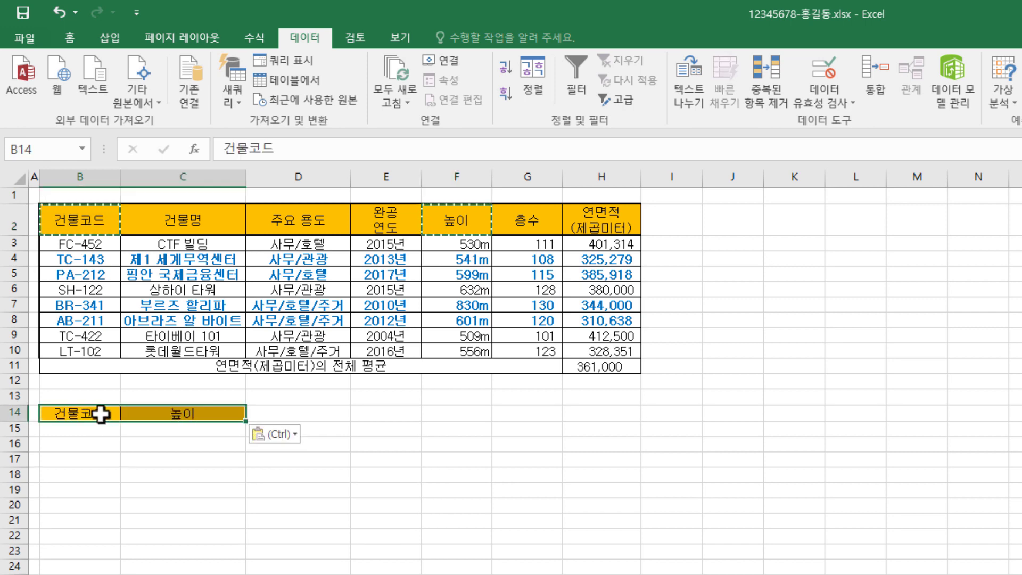
pyautogui.click(103, 414)
# Enter the filter criteria T* in B15 under 건물코드 and >=800 in C16 under 높이.
pyautogui.click(98, 432)
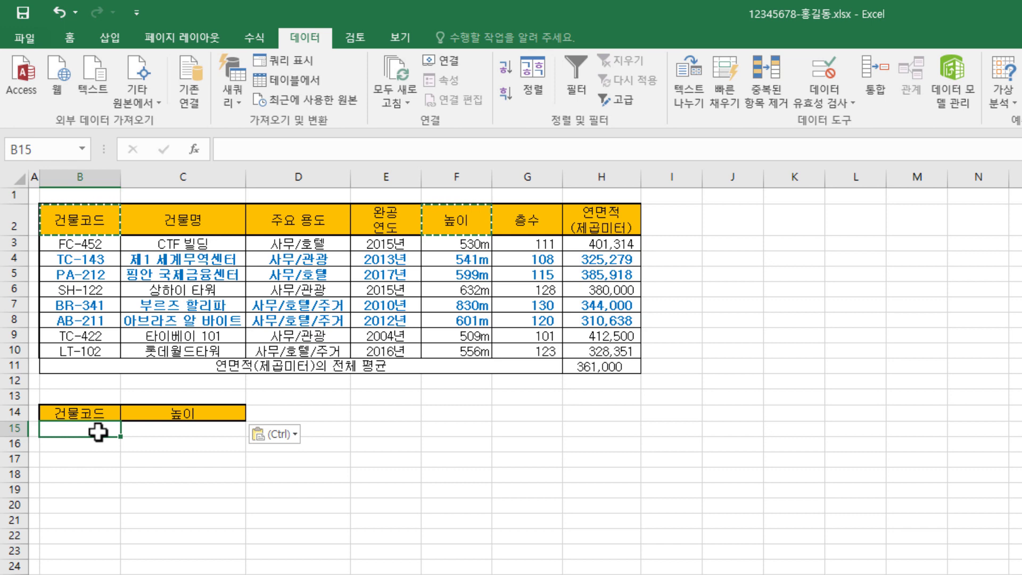
pyautogui.press('F2')
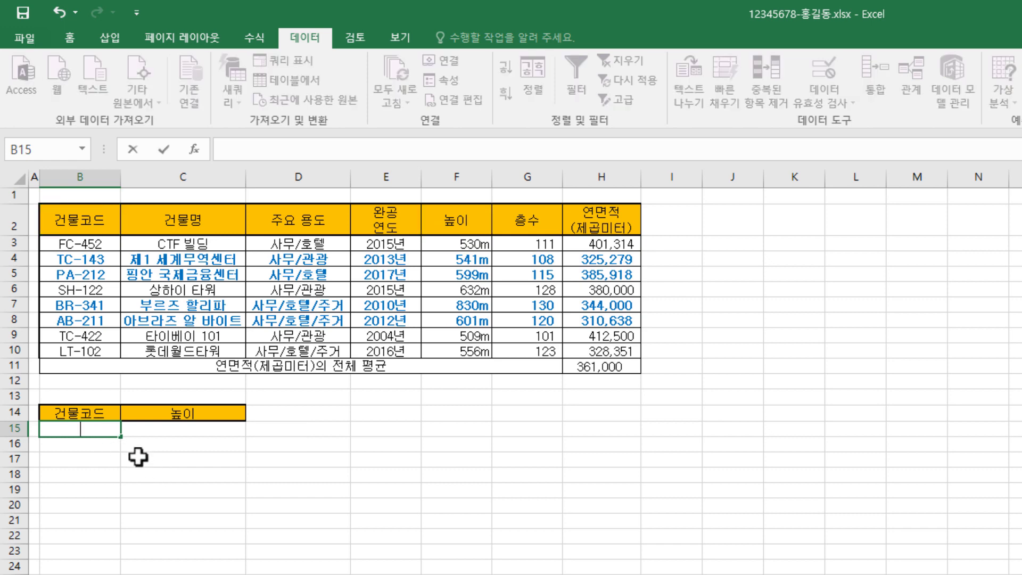
pyautogui.write('T*')
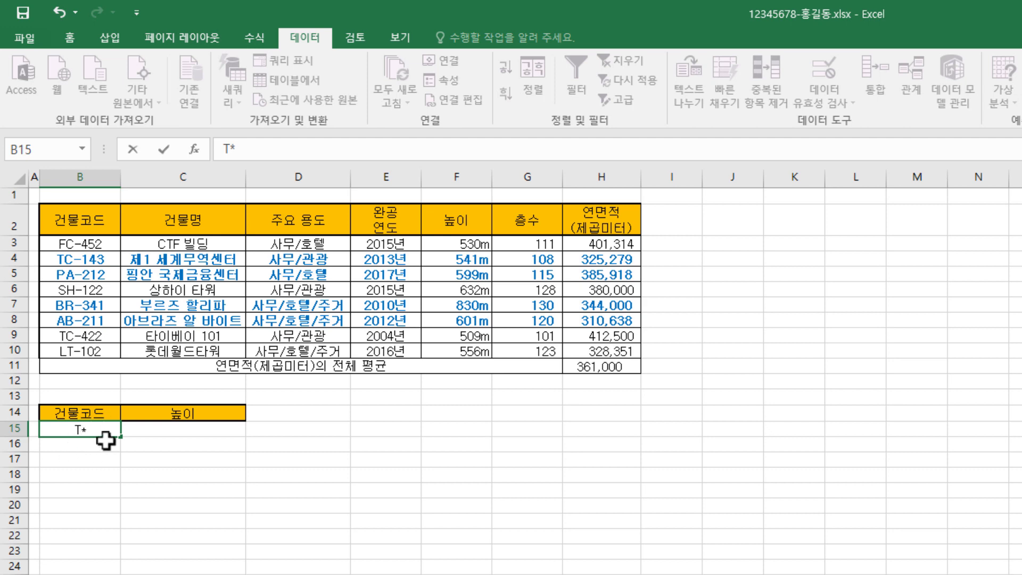
pyautogui.click(189, 433)
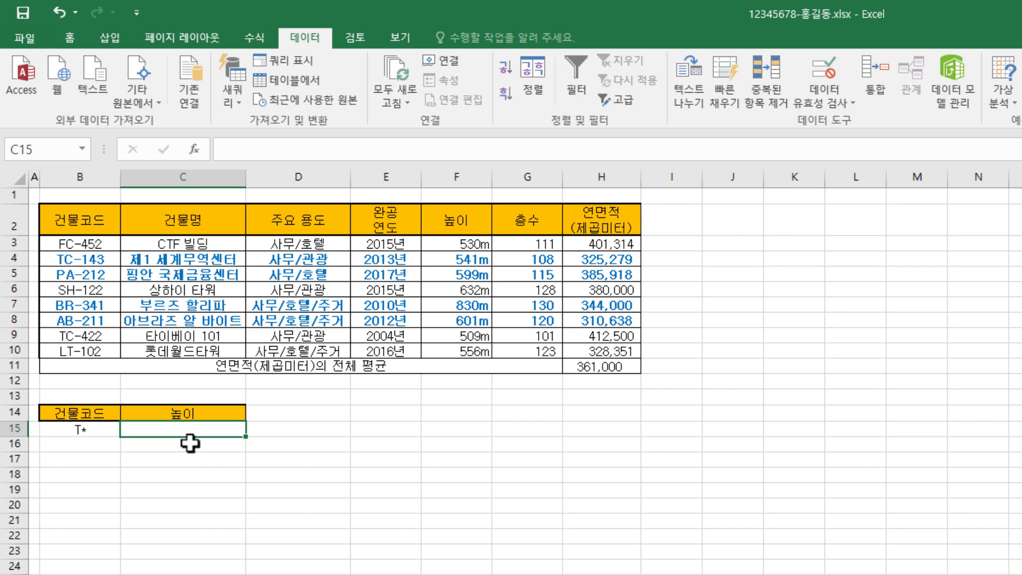
pyautogui.click(190, 442)
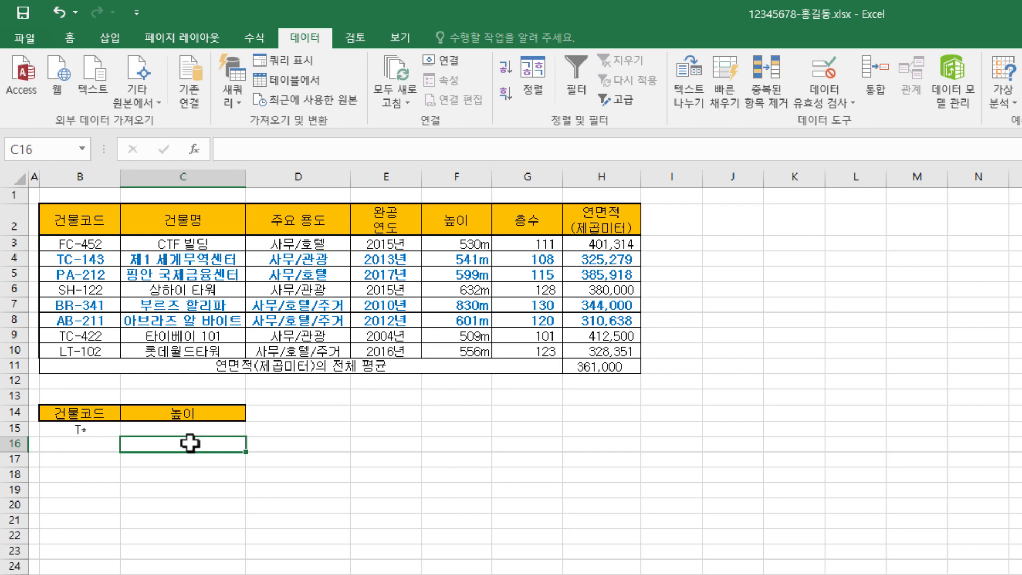
pyautogui.doubleClick(190, 443)
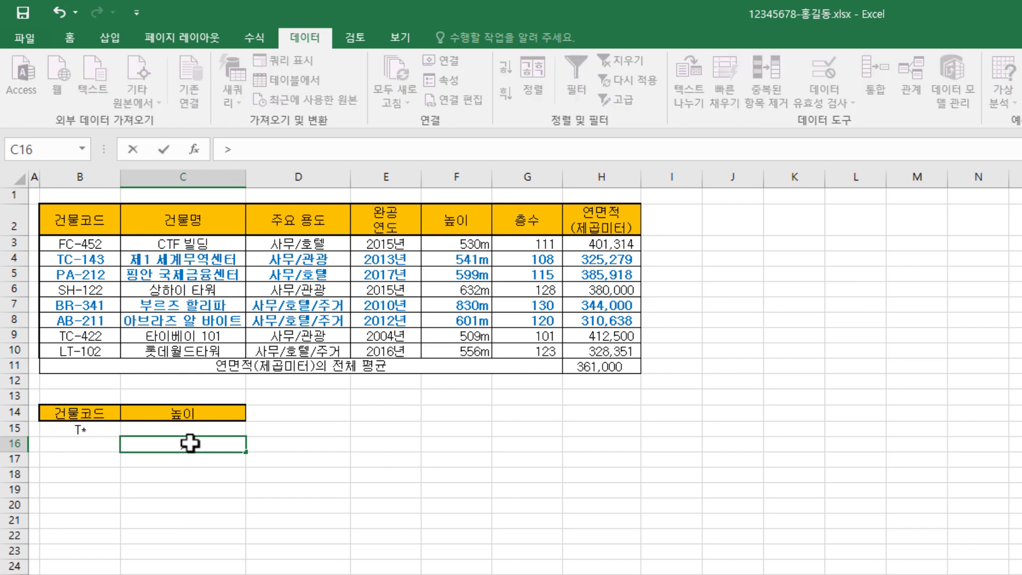
pyautogui.write('>=800')
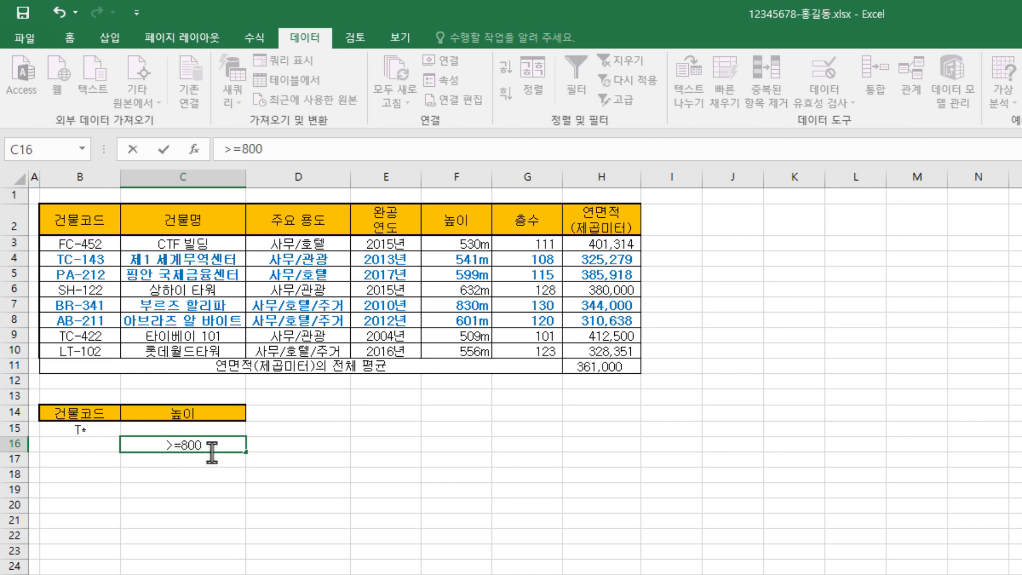
pyautogui.press('Return')
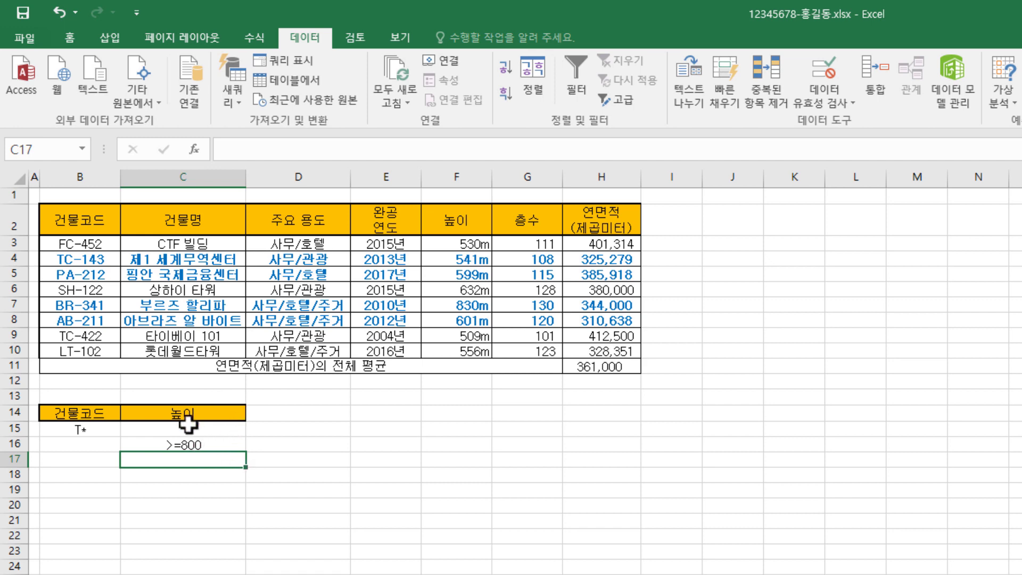
# Copy the 건물명, 높이, 층수 and 연면적(제곱미터) headers from row 2 and paste them at B18.
pyautogui.click(200, 219)
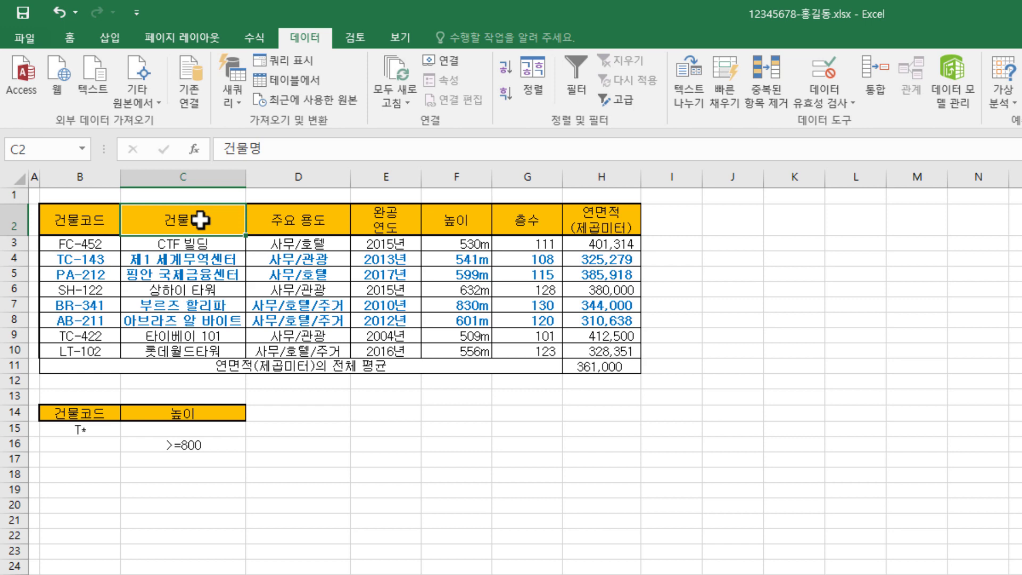
pyautogui.keyDown('ctrl'); pyautogui.click(456, 223); pyautogui.keyUp('ctrl')
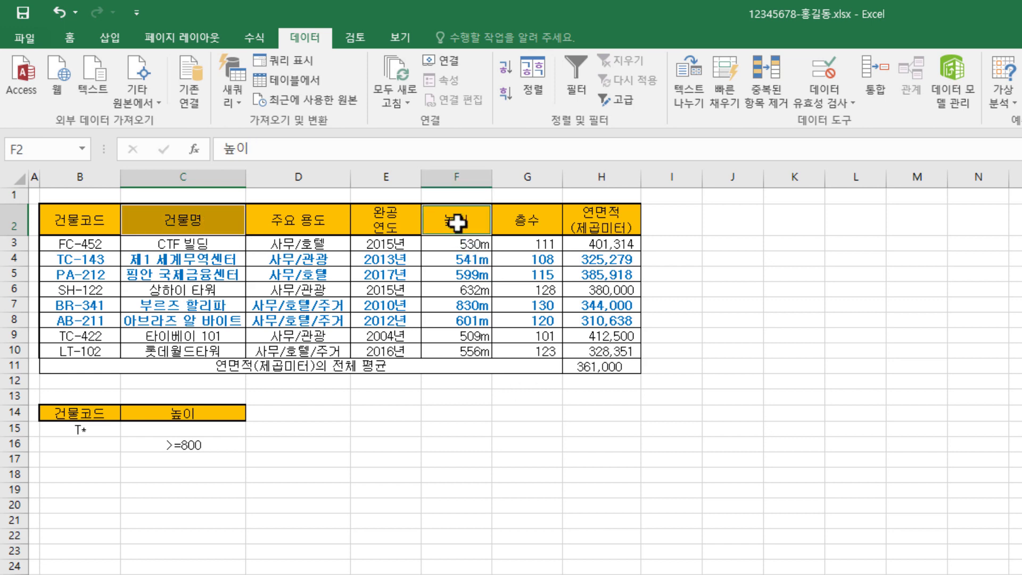
pyautogui.moveTo(457, 222); pyautogui.dragTo(598, 226)
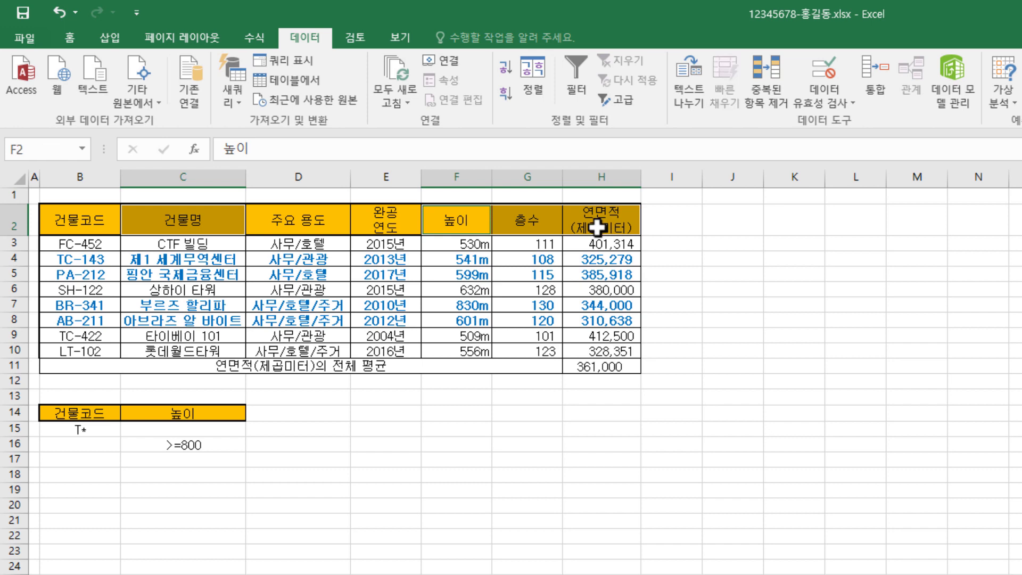
pyautogui.hotkey('ctrl', 'c')
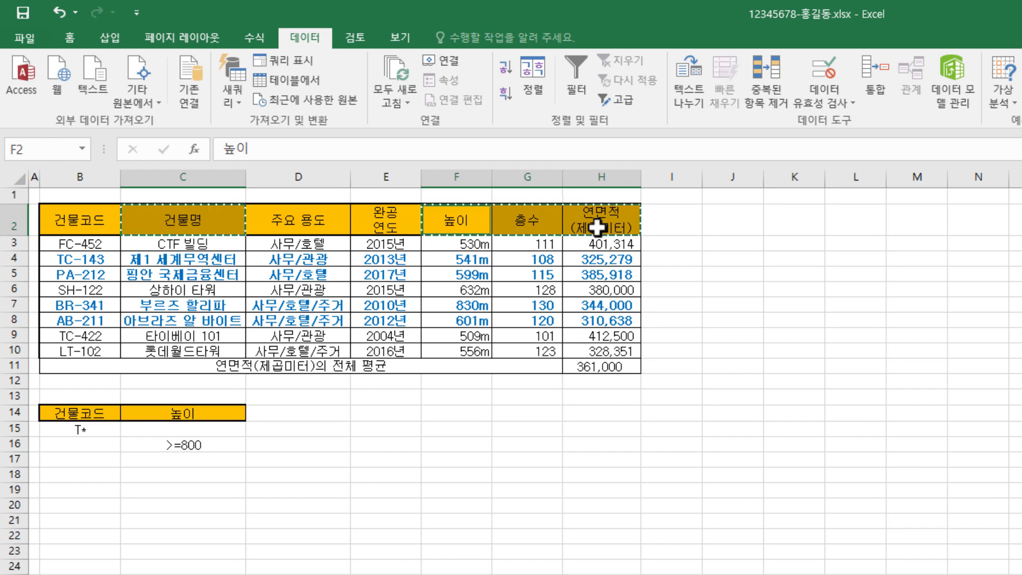
pyautogui.click(97, 474)
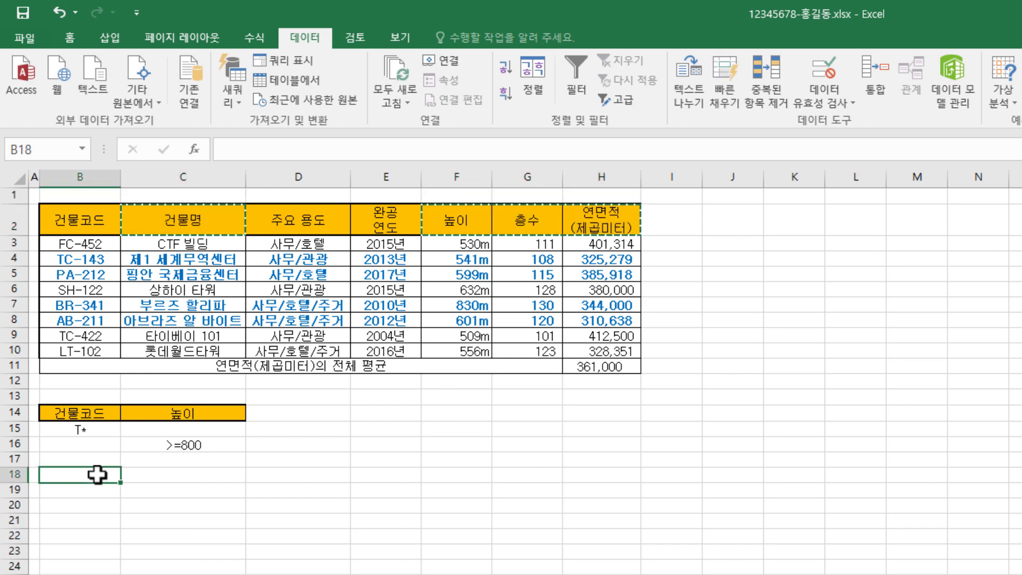
pyautogui.hotkey('ctrl', 'v')
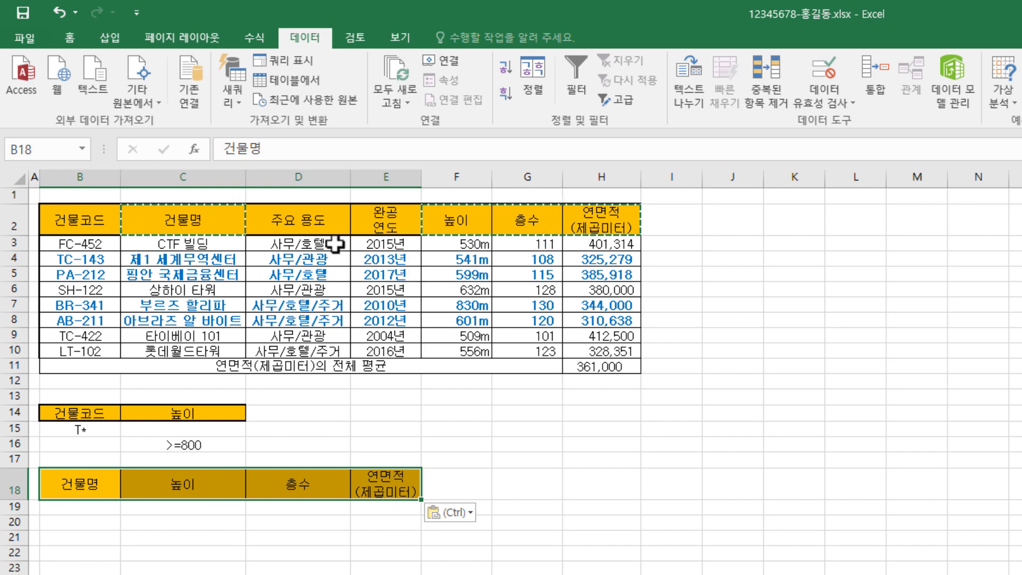
# Start an advanced filter on the building table with list range B2:H10 and criteria range B14:C16.
pyautogui.click(447, 291)
pyautogui.click(382, 320)
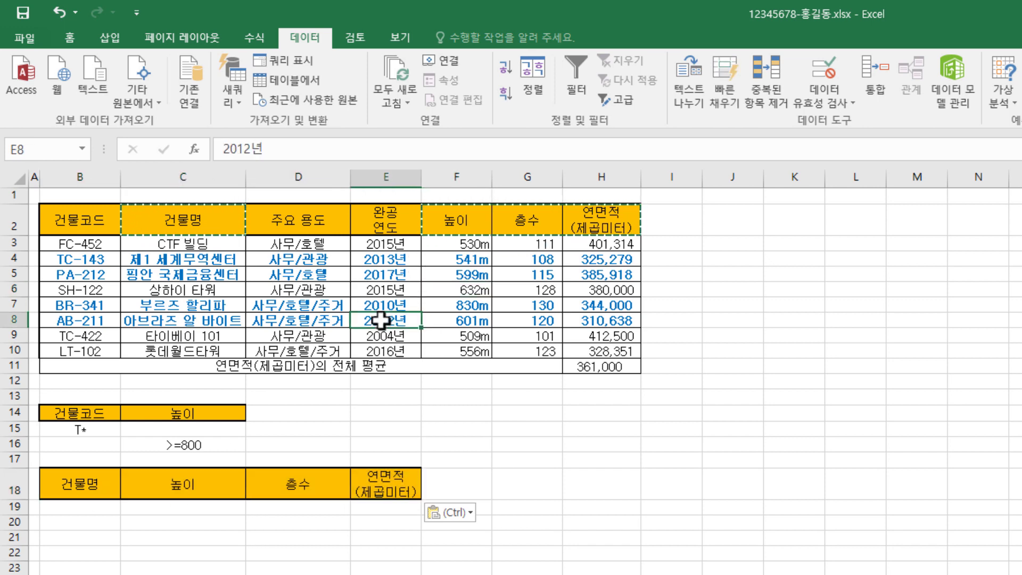
pyautogui.click(399, 274)
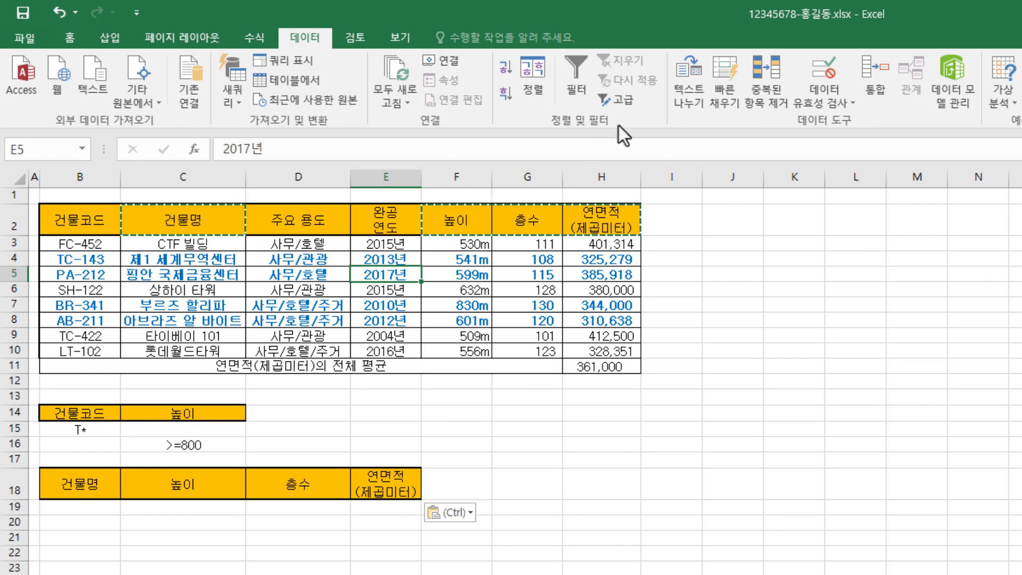
pyautogui.click(626, 108)
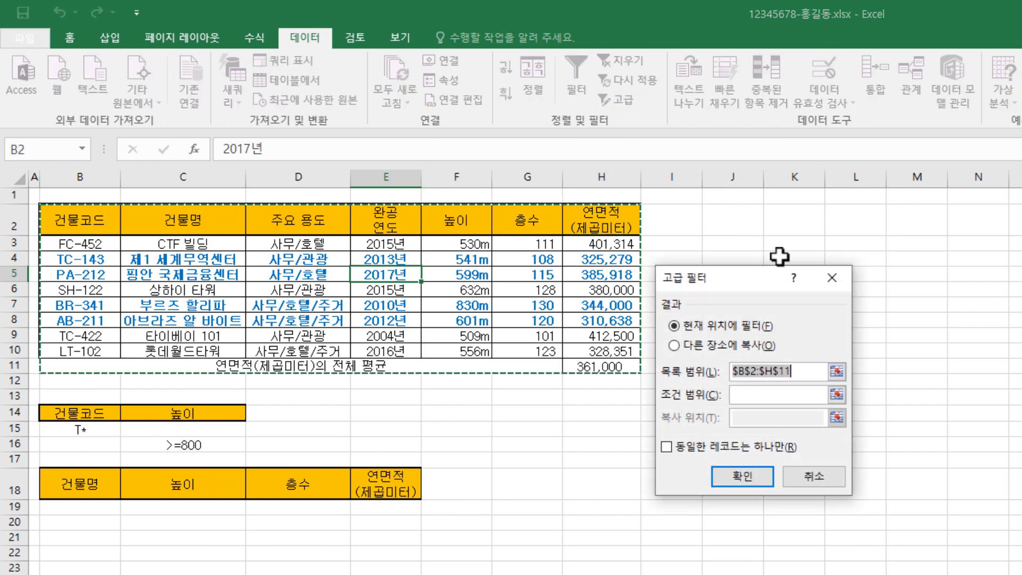
pyautogui.moveTo(799, 237); pyautogui.dragTo(805, 232)
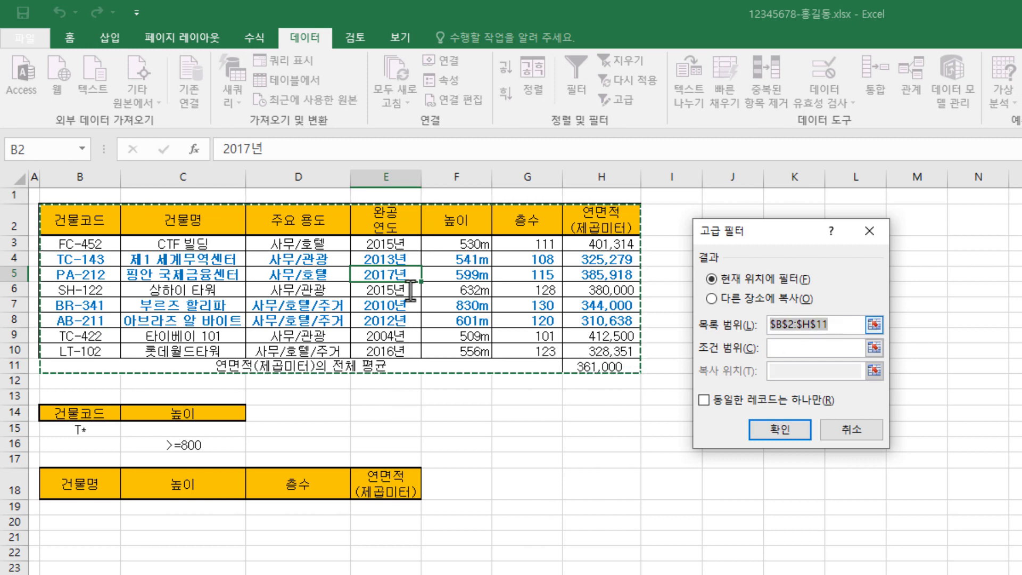
pyautogui.press('BackSpace')
pyautogui.moveTo(90, 226); pyautogui.dragTo(578, 350)
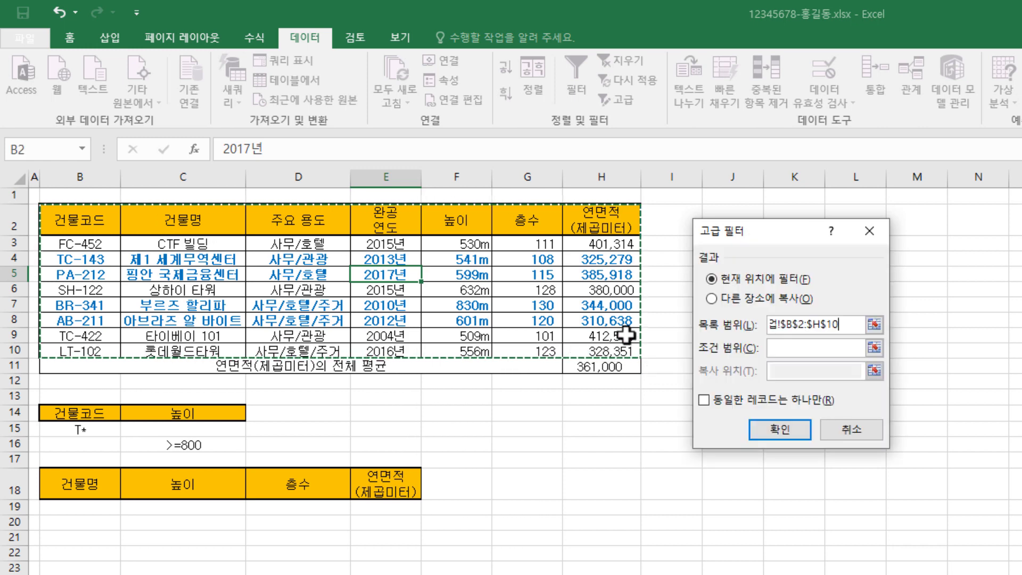
pyautogui.click(805, 353)
pyautogui.click(73, 411)
pyautogui.moveTo(74, 411); pyautogui.dragTo(204, 441)
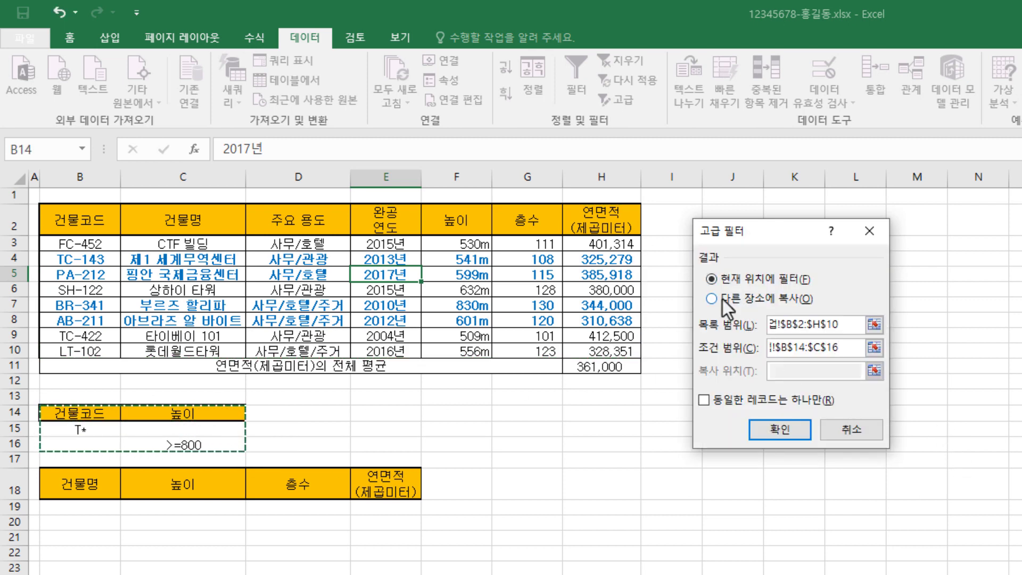
# Run the advanced filter with its results copied to B18:E18, and widen column B to fit the building names.
pyautogui.click(751, 302)
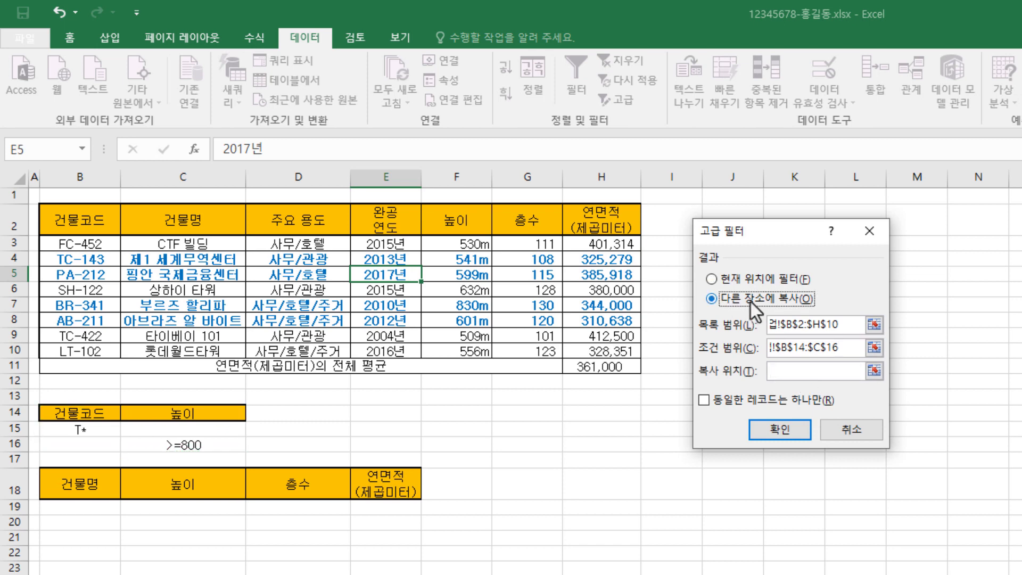
pyautogui.click(797, 371)
pyautogui.moveTo(81, 485); pyautogui.dragTo(362, 486)
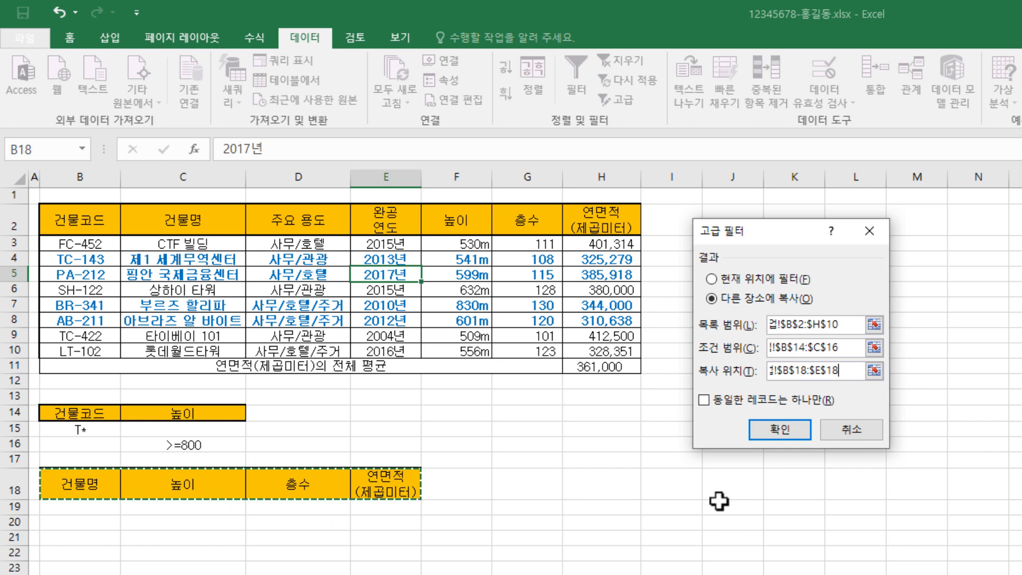
pyautogui.click(783, 432)
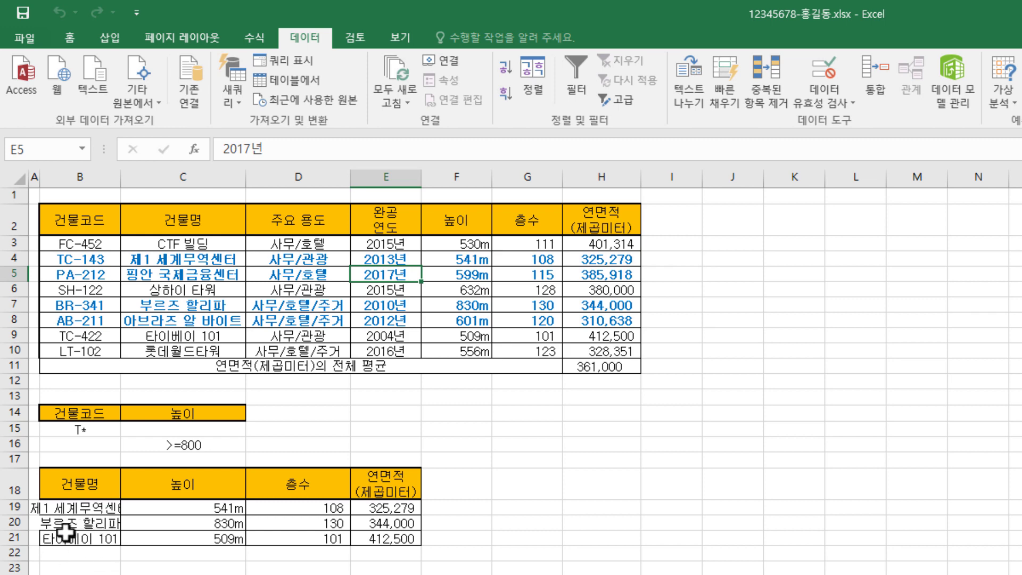
pyautogui.click(98, 508)
pyautogui.moveTo(121, 181); pyautogui.dragTo(164, 180)
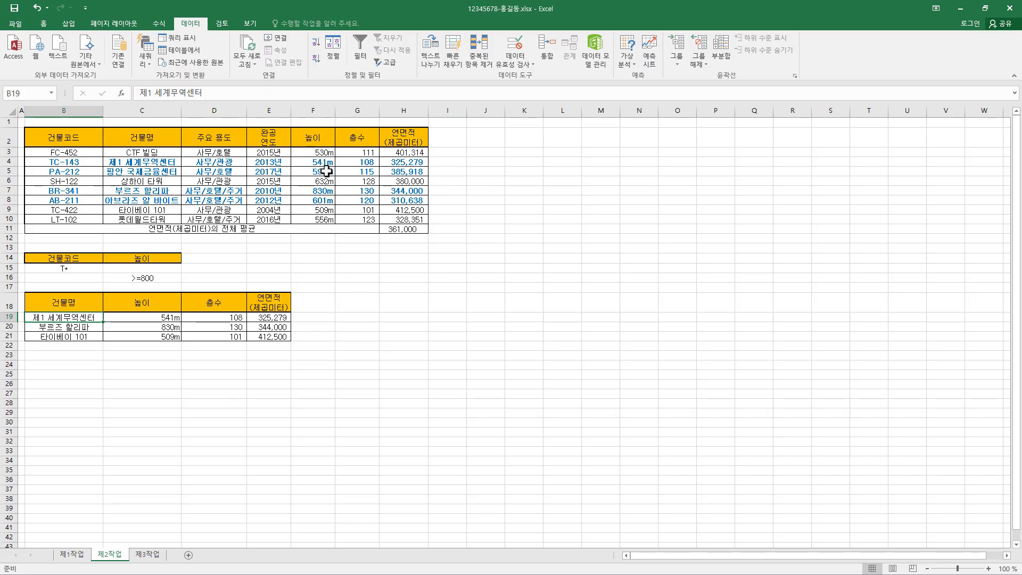
# Copy B4:H12 from the 제1작업 sheet and paste it at B2 of the 제3작업 sheet, keeping the source column widths.
pyautogui.click(77, 557)
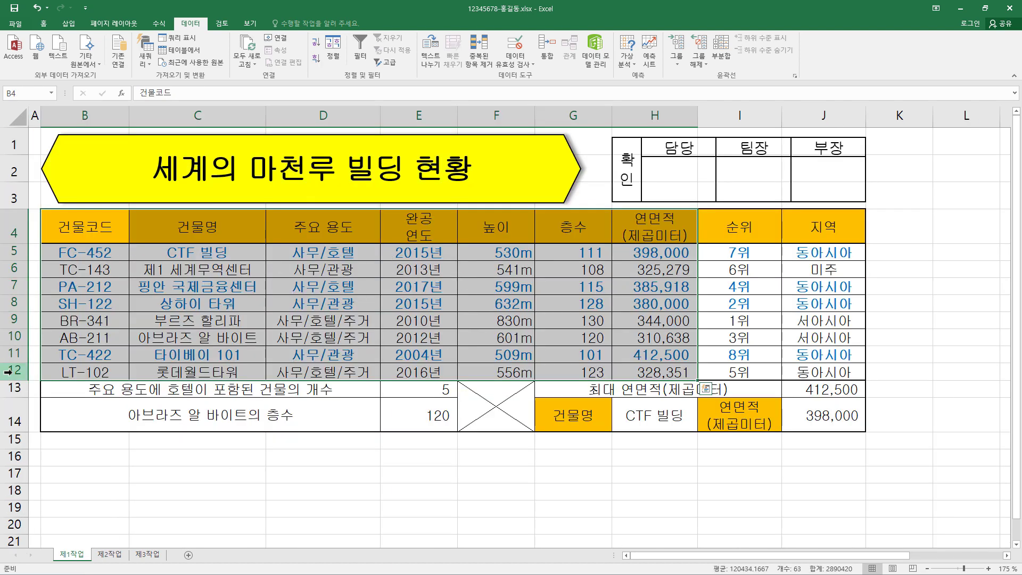
pyautogui.click(112, 557)
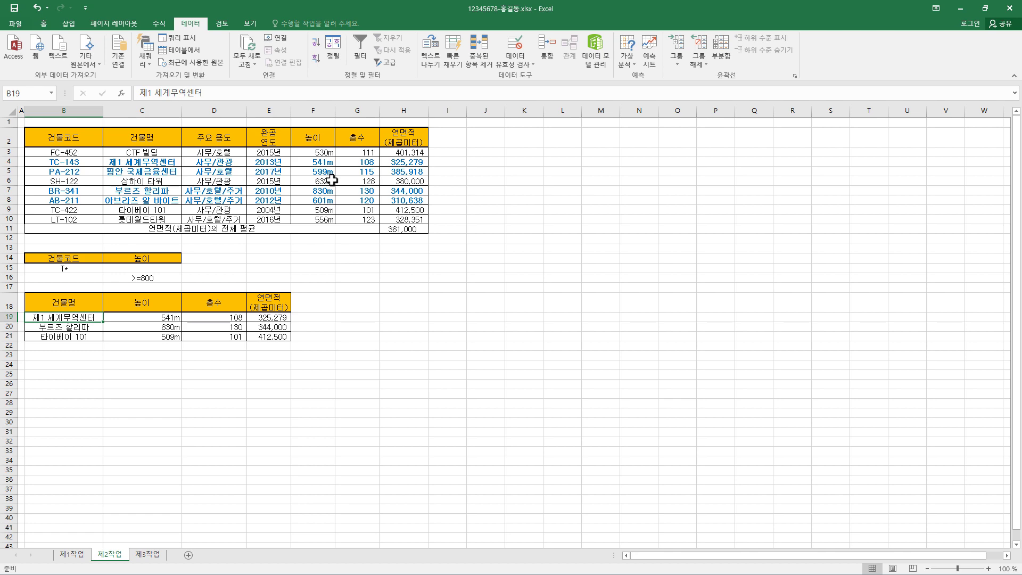
pyautogui.click(76, 556)
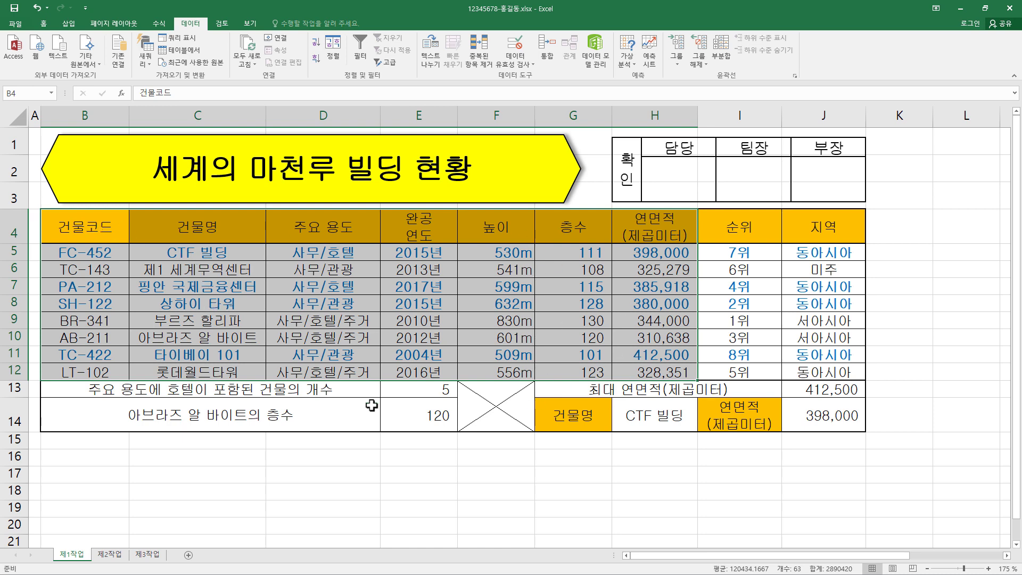
pyautogui.hotkey('ctrl', 'c')
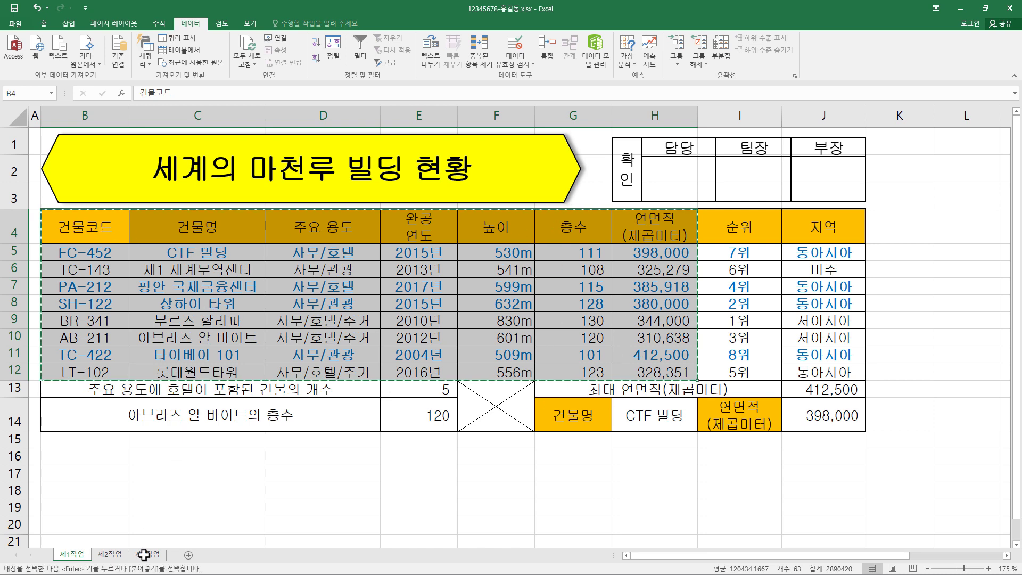
pyautogui.click(150, 555)
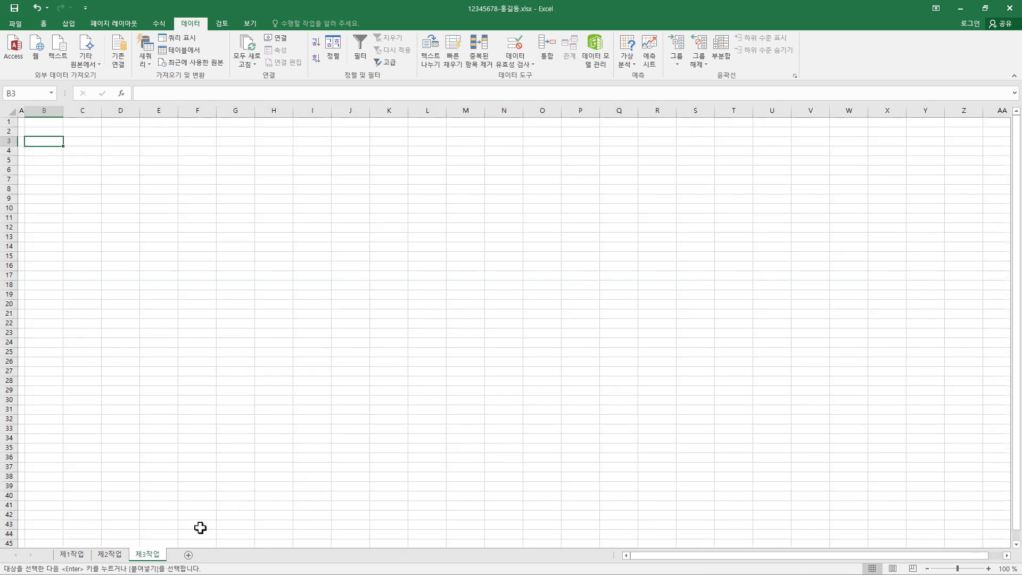
pyautogui.click(55, 132)
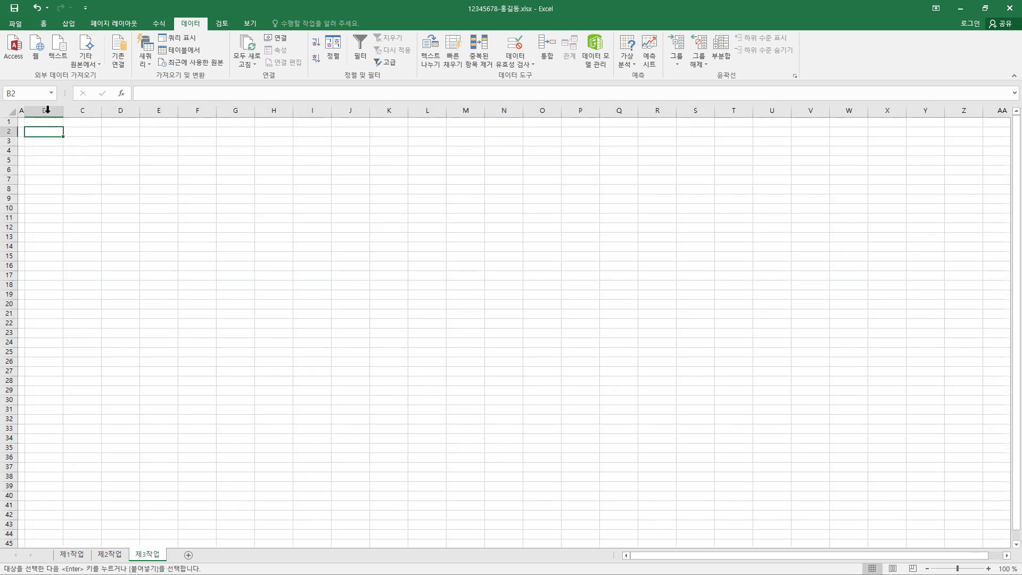
pyautogui.click(44, 24)
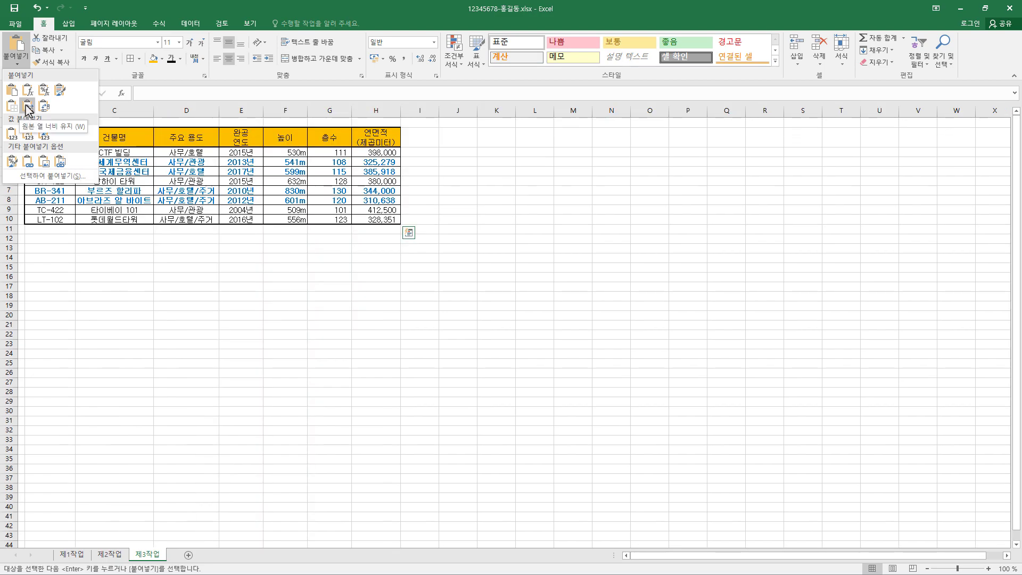
pyautogui.click(28, 106)
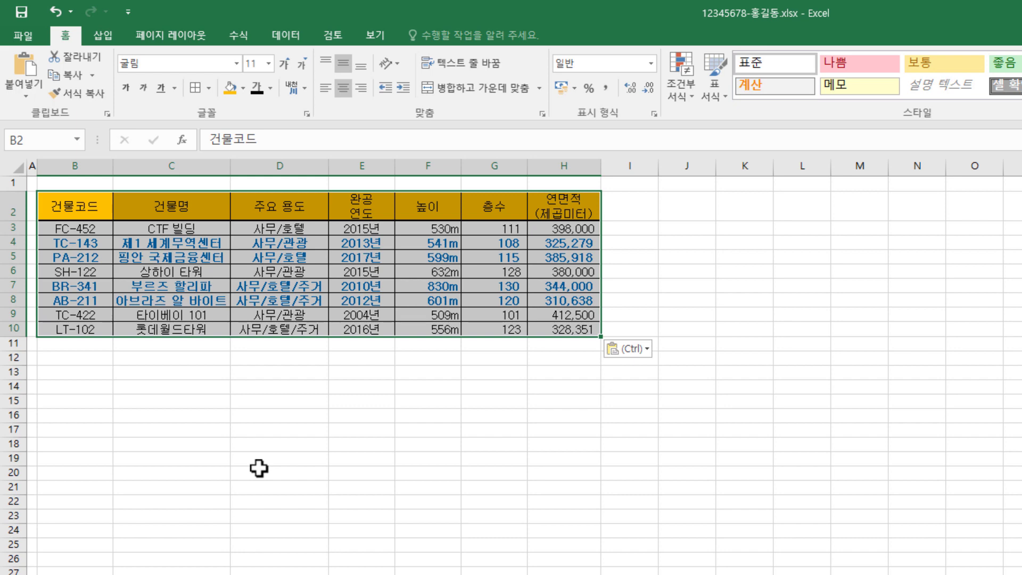
# Sort the 제3작업 table in ascending order by the 주요 용도 column.
pyautogui.click(287, 201)
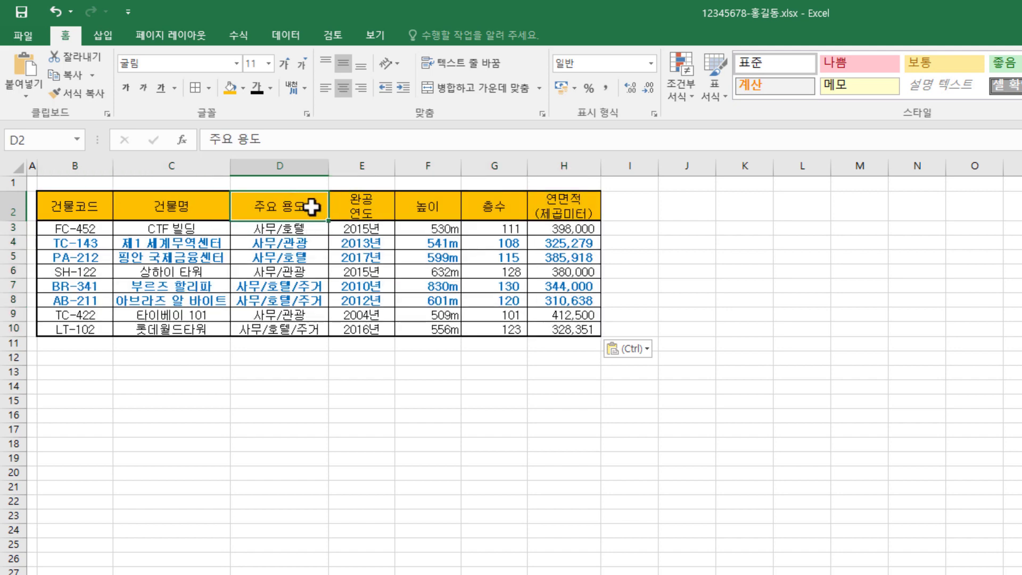
pyautogui.click(296, 41)
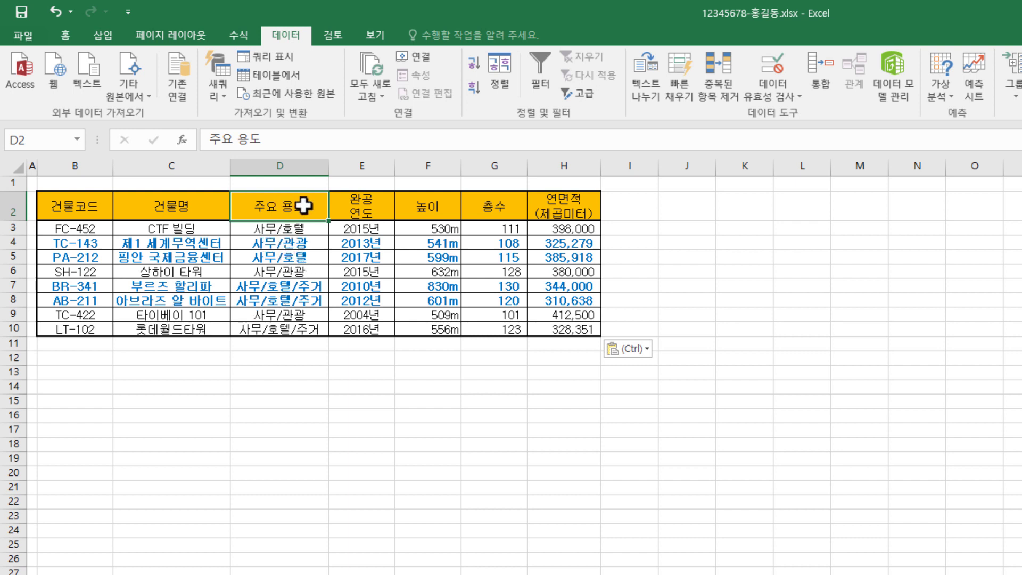
pyautogui.click(476, 68)
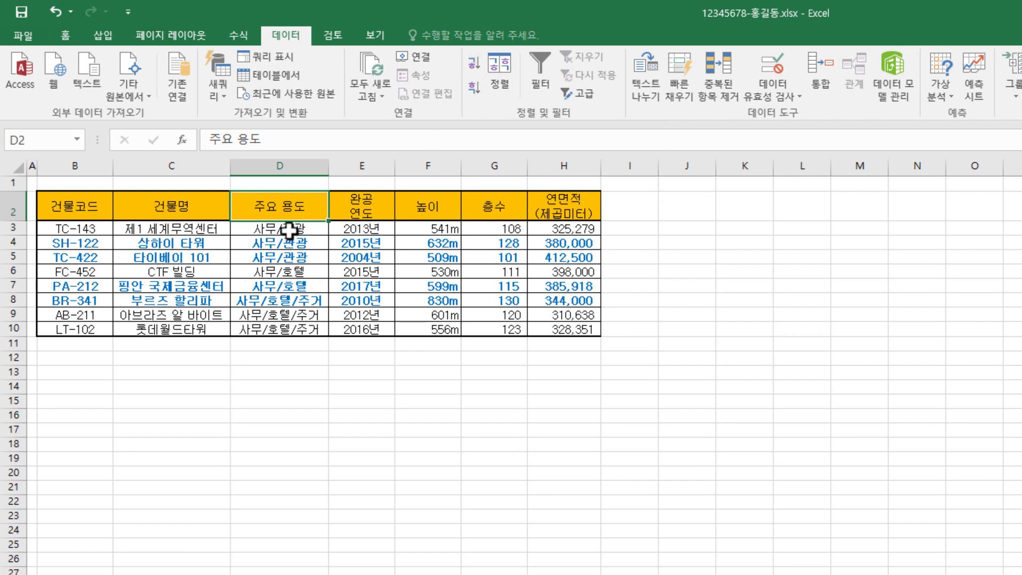
# Sort the 제3작업 table in descending order by 주요 용도 and add a subtotal with 개수 of 건물명 for each 주요 용도.
pyautogui.click(480, 91)
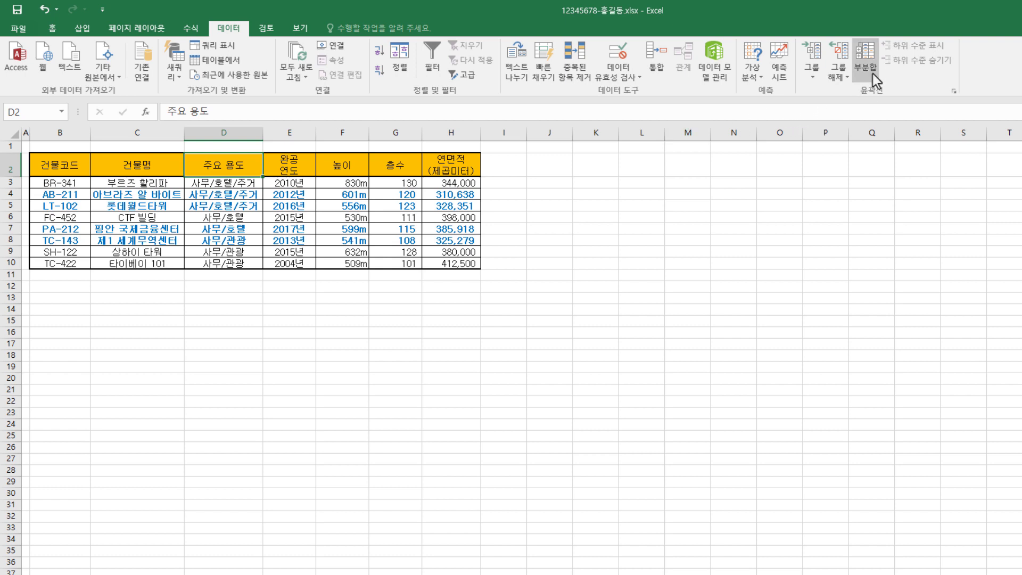
pyautogui.click(870, 58)
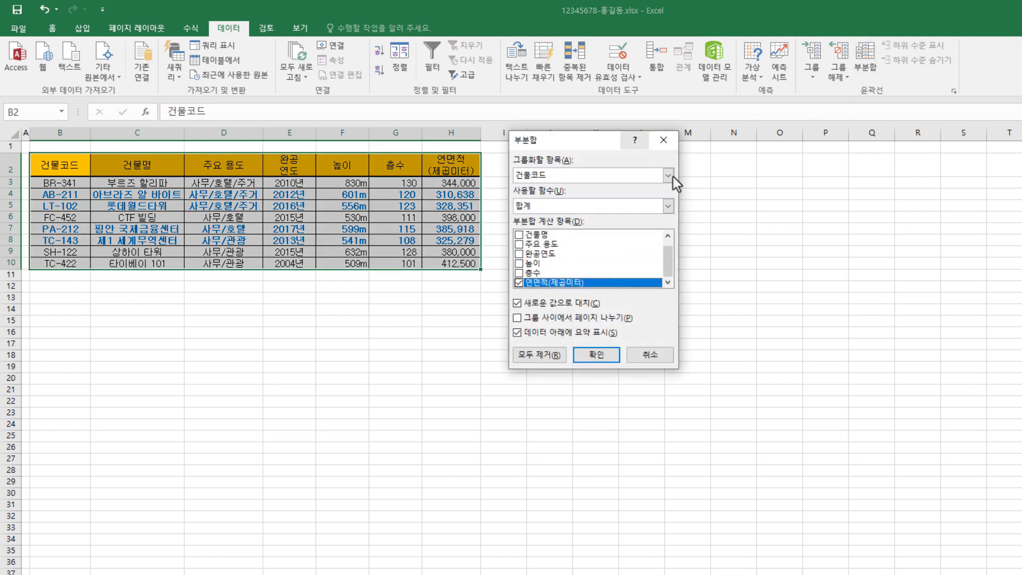
pyautogui.click(695, 188)
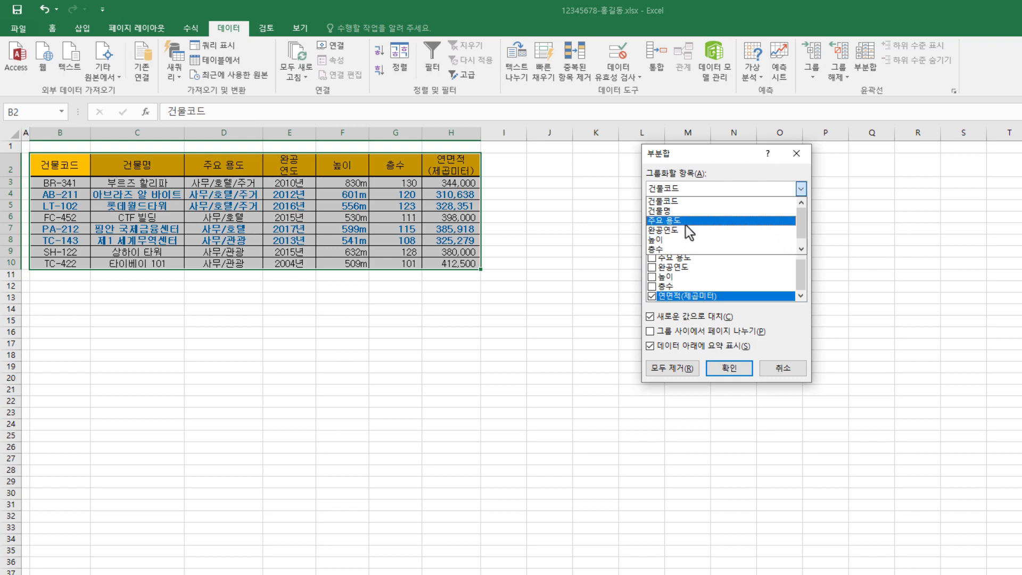
pyautogui.click(685, 223)
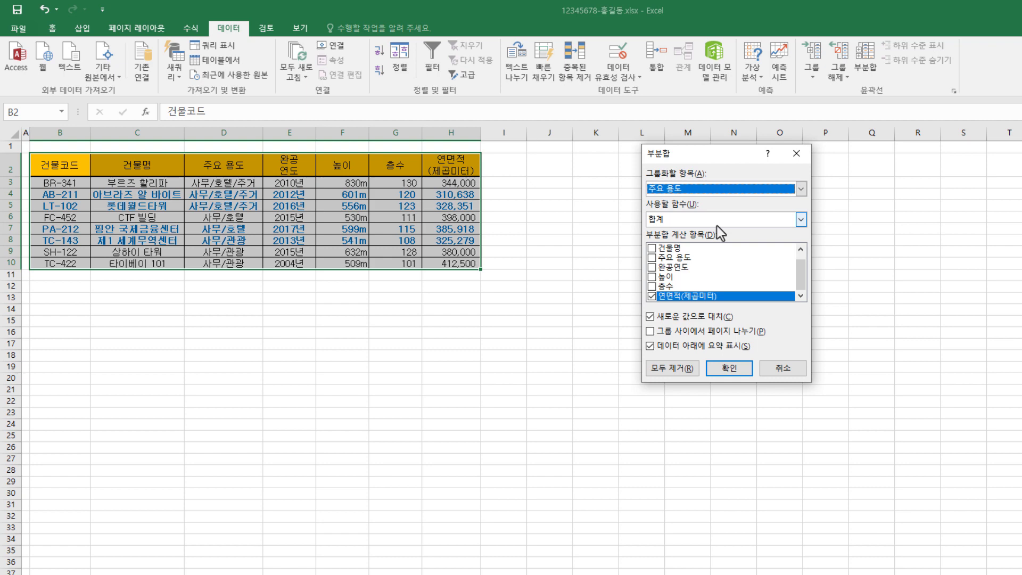
pyautogui.click(652, 248)
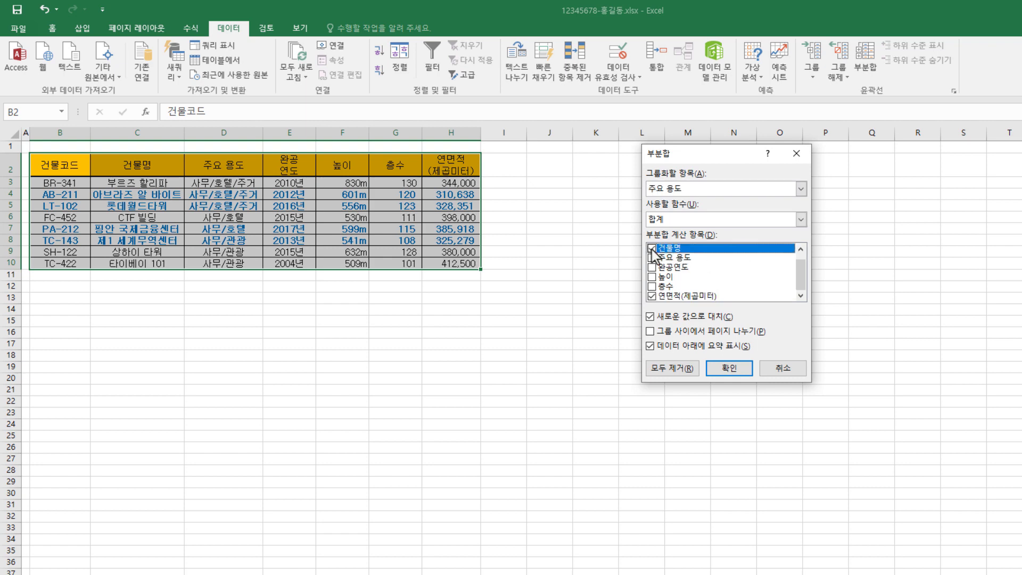
pyautogui.click(652, 296)
pyautogui.click(677, 219)
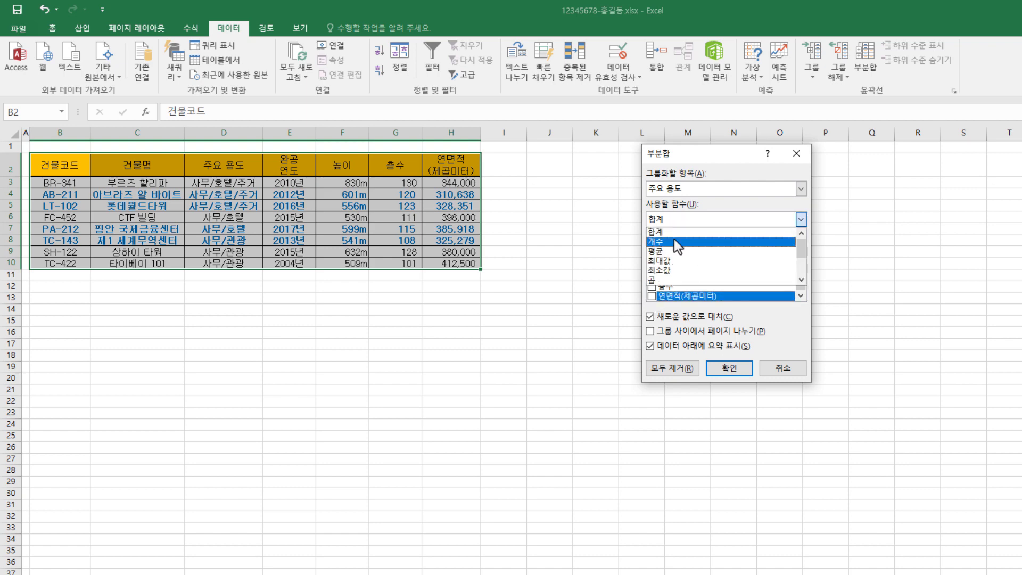
pyautogui.click(674, 241)
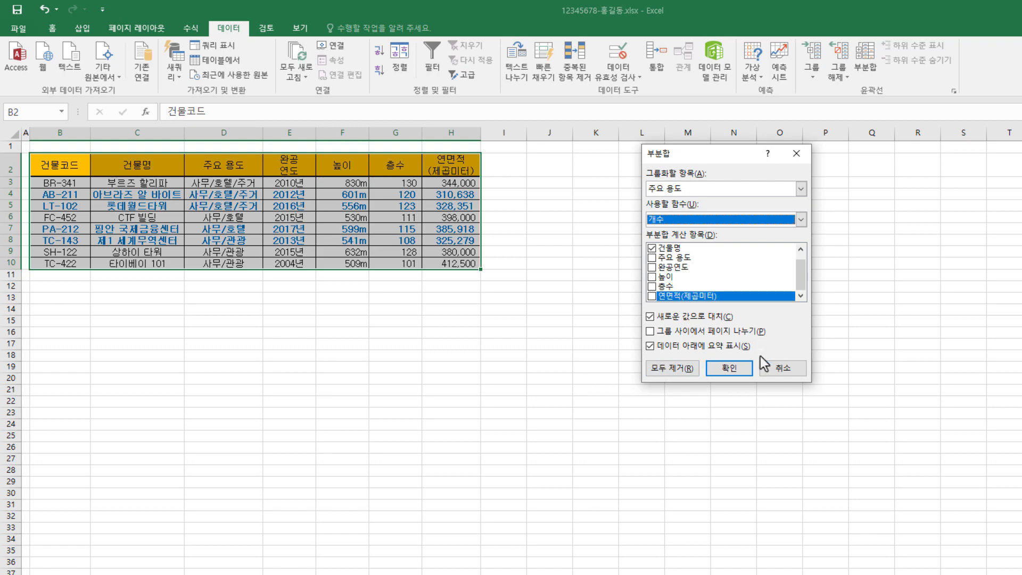
pyautogui.click(739, 370)
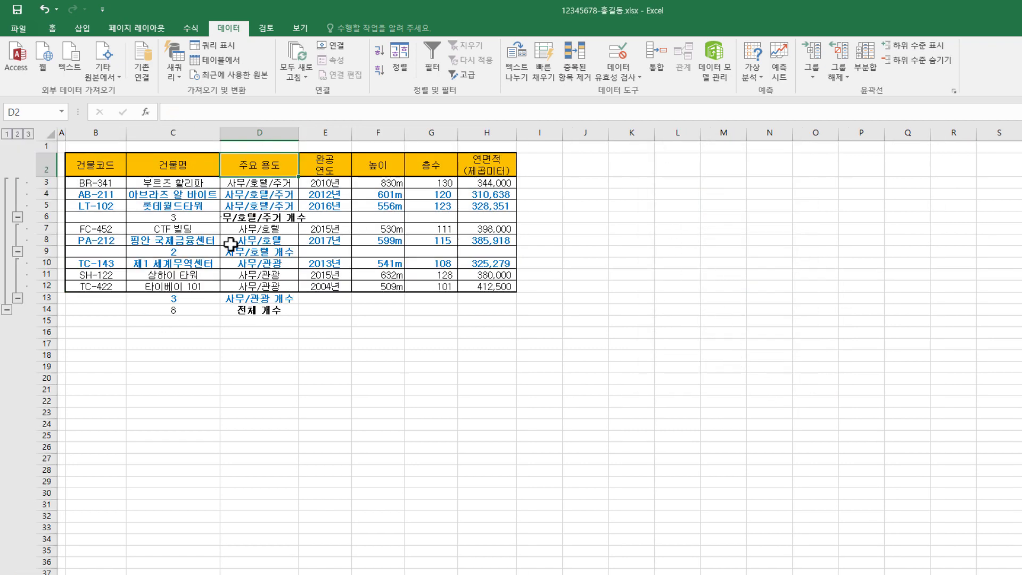
# Add a second subtotal with 평균 of 연면적(제곱미터) for each 주요 용도, without replacing the existing subtotals.
pyautogui.click(868, 59)
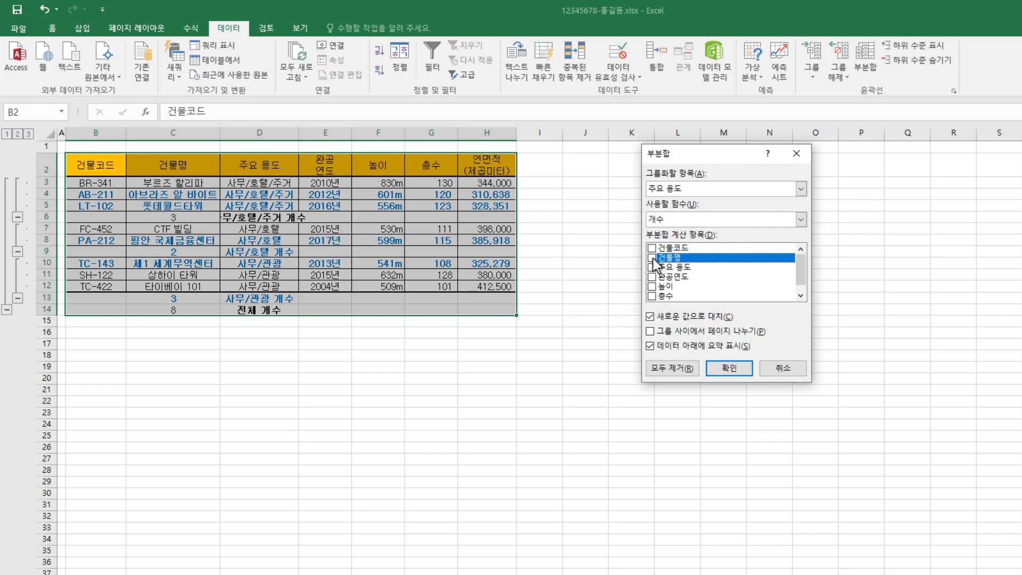
pyautogui.moveTo(799, 271); pyautogui.dragTo(799, 303)
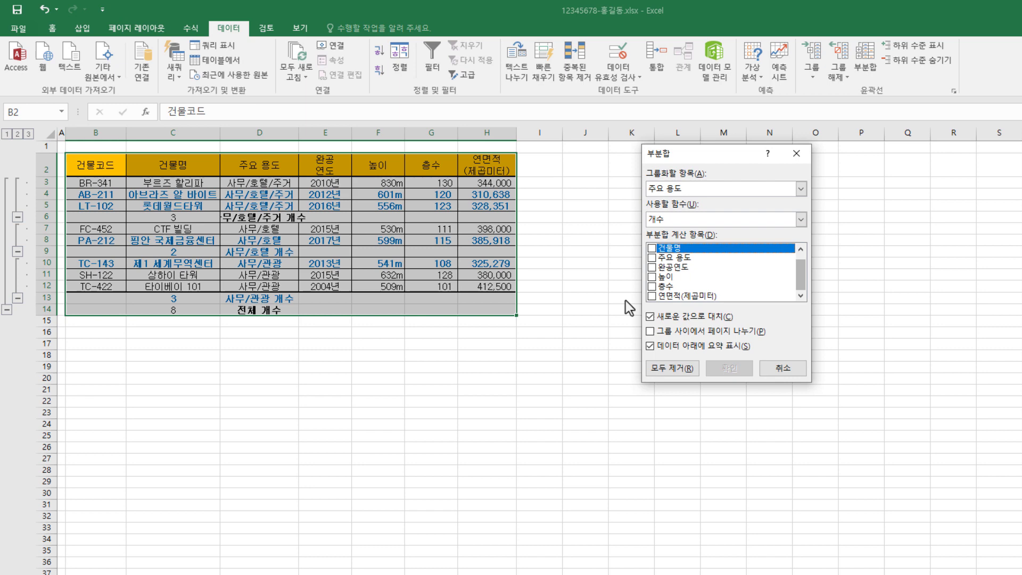
pyautogui.click(653, 297)
pyautogui.click(699, 219)
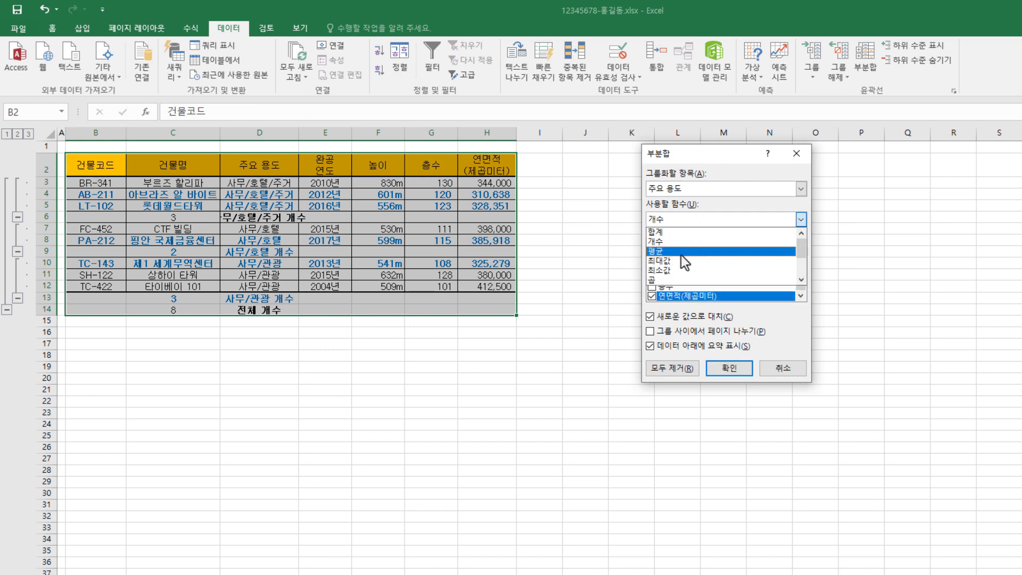
pyautogui.click(681, 252)
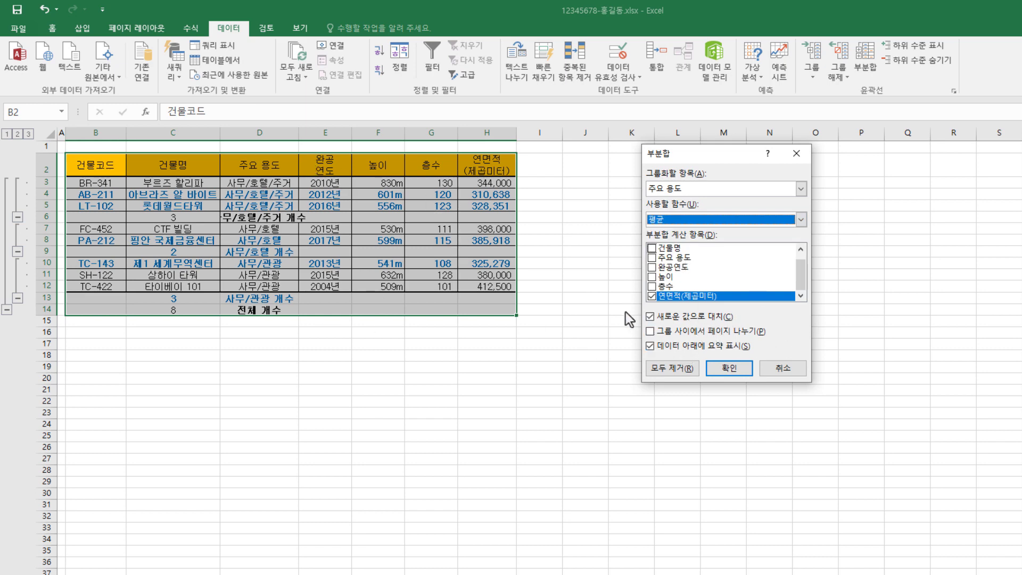
pyautogui.click(650, 318)
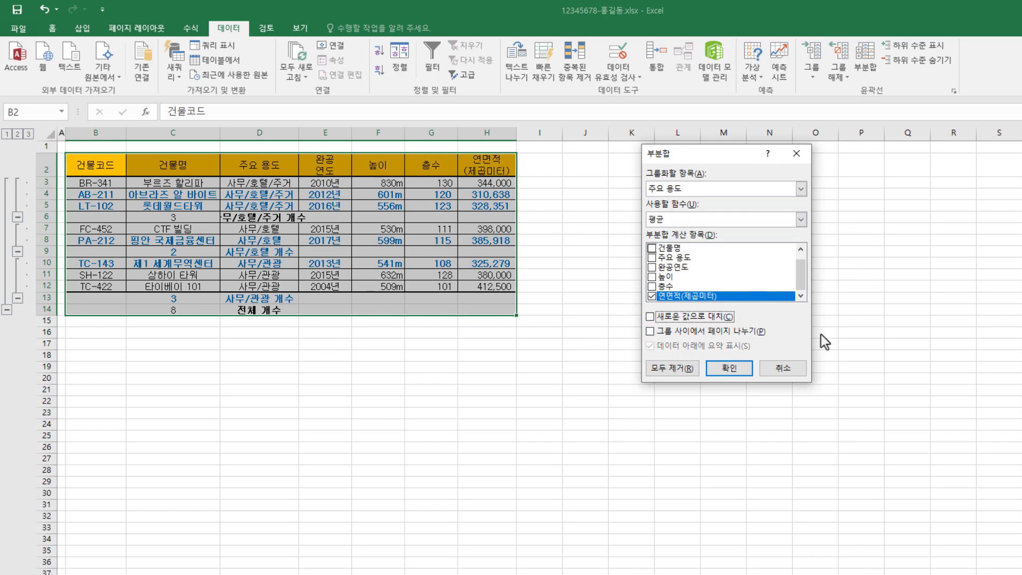
pyautogui.click(742, 369)
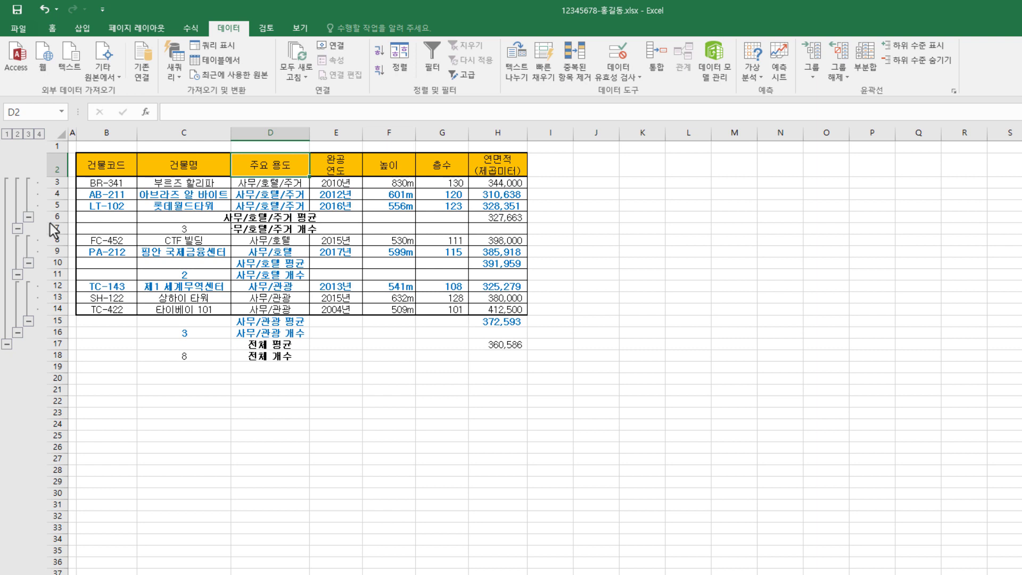
# Clear the outline from the subtotaled 제3작업 table, and widen columns D and C to fit their text.
pyautogui.click(839, 78)
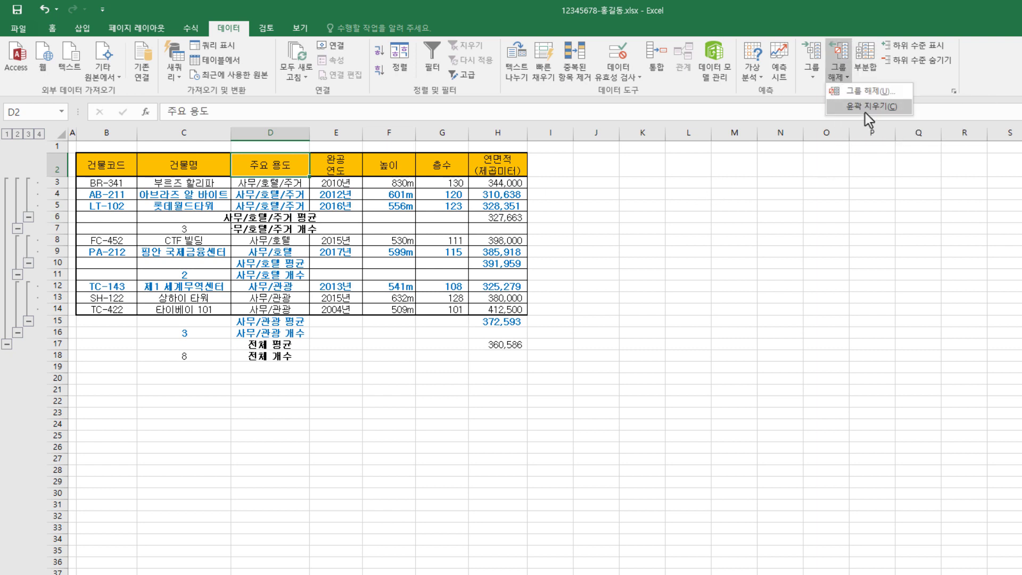
pyautogui.click(864, 112)
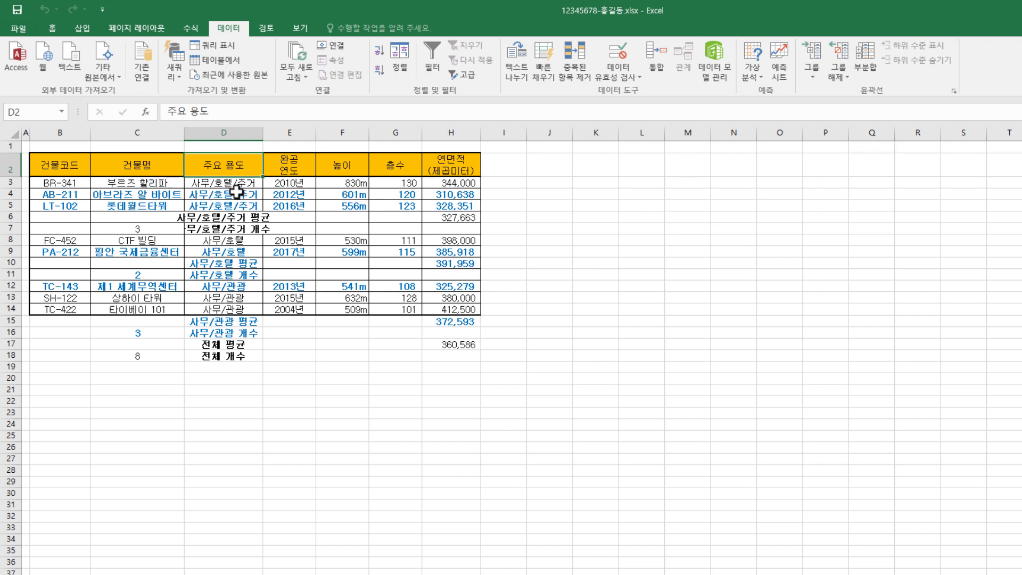
pyautogui.moveTo(263, 133); pyautogui.dragTo(290, 133)
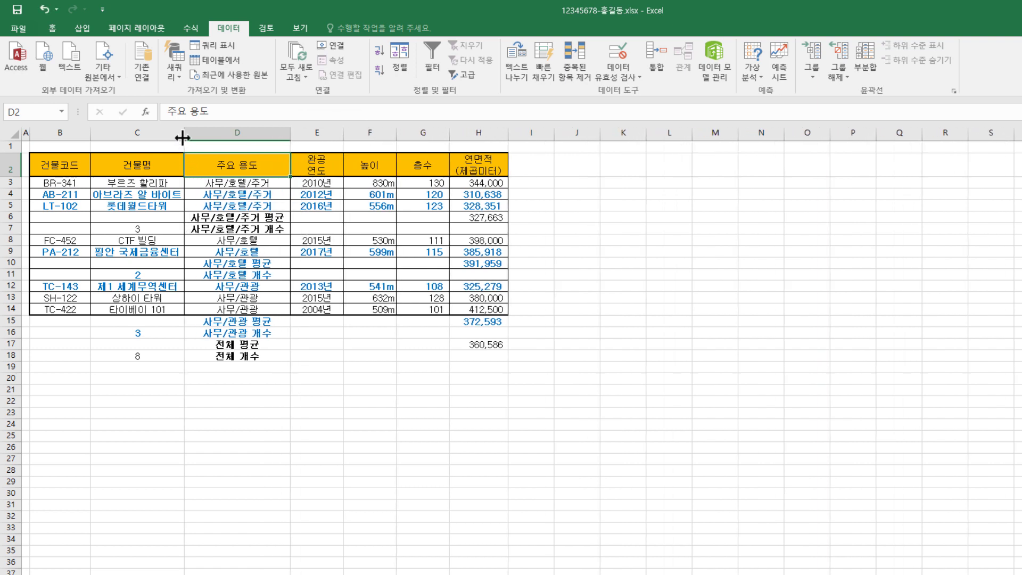
pyautogui.moveTo(184, 134); pyautogui.dragTo(187, 136)
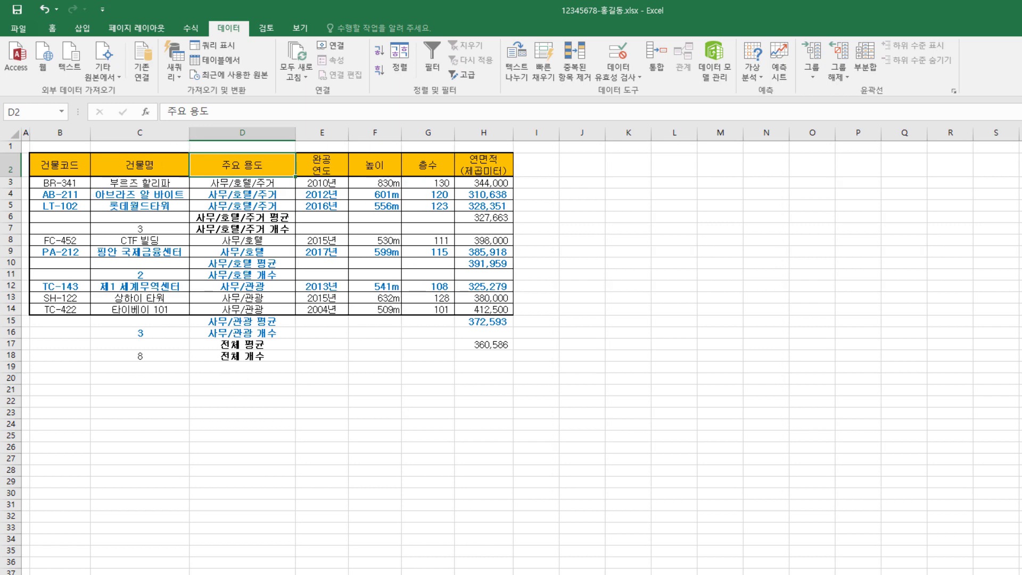
pyautogui.click(430, 208)
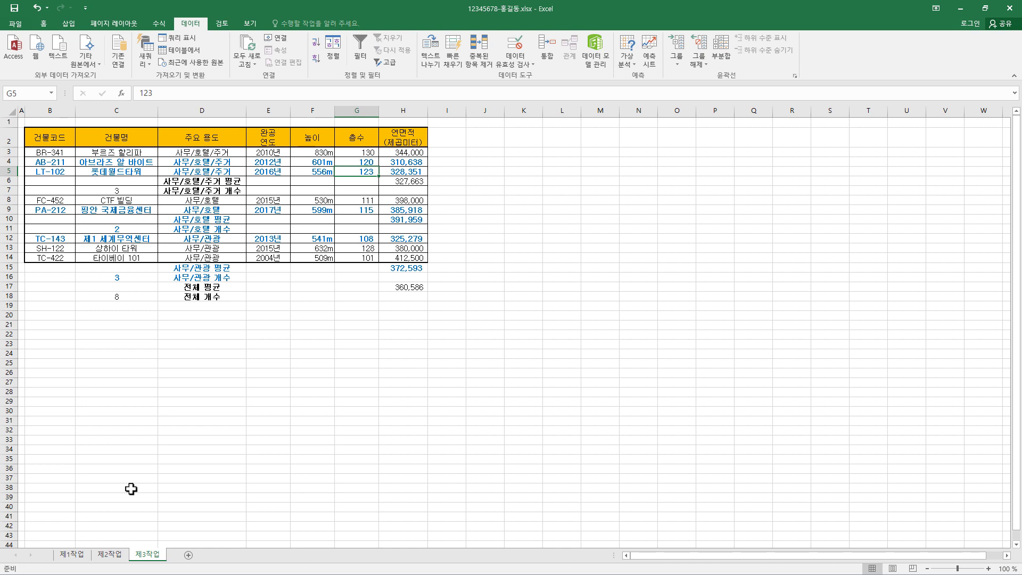
# Open the conditional formatting rule manager on the 제2작업 sheet and show the rules for 현재 워크시트.
pyautogui.click(111, 555)
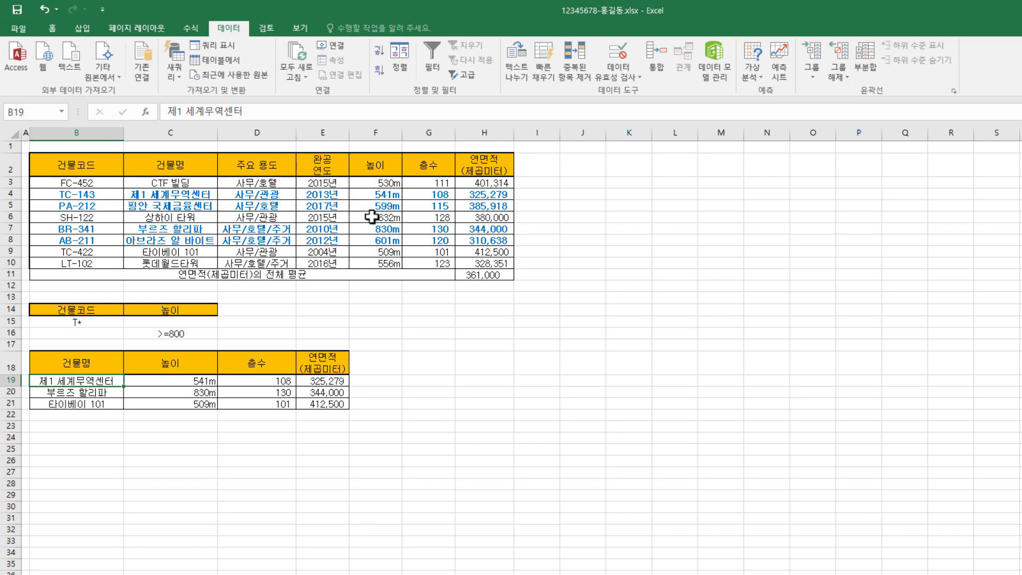
pyautogui.click(352, 192)
pyautogui.click(371, 215)
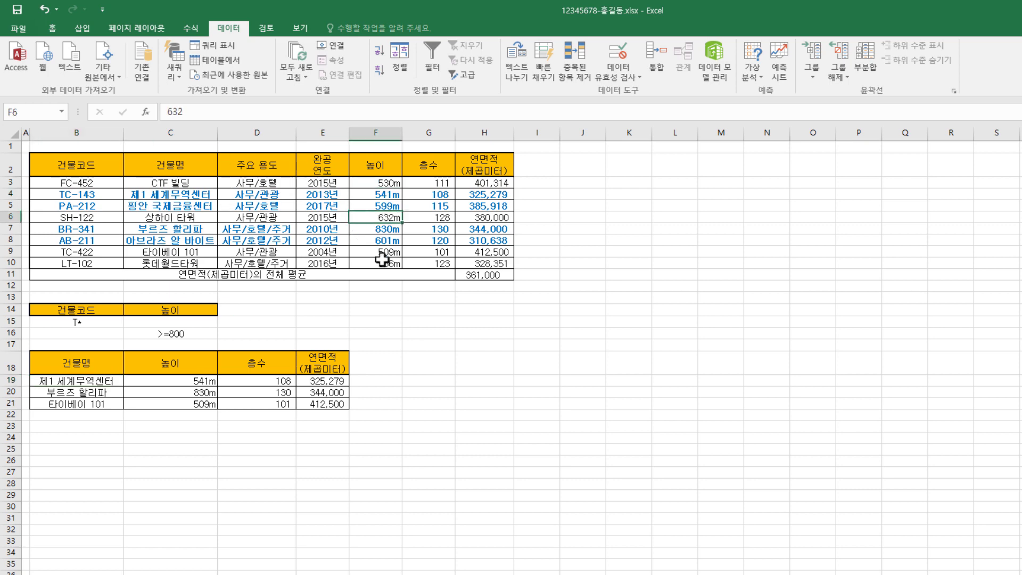
pyautogui.click(55, 28)
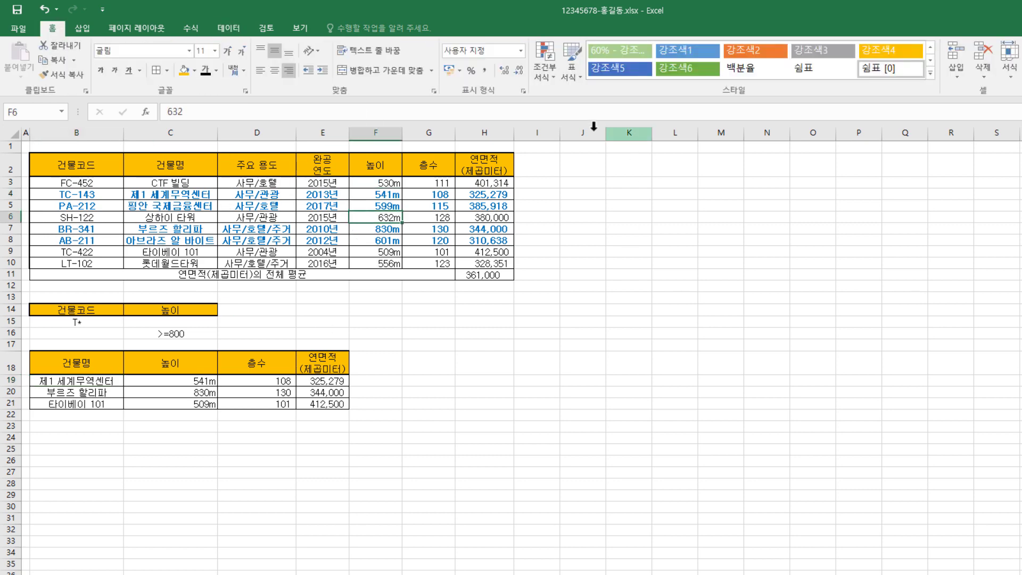
pyautogui.click(553, 78)
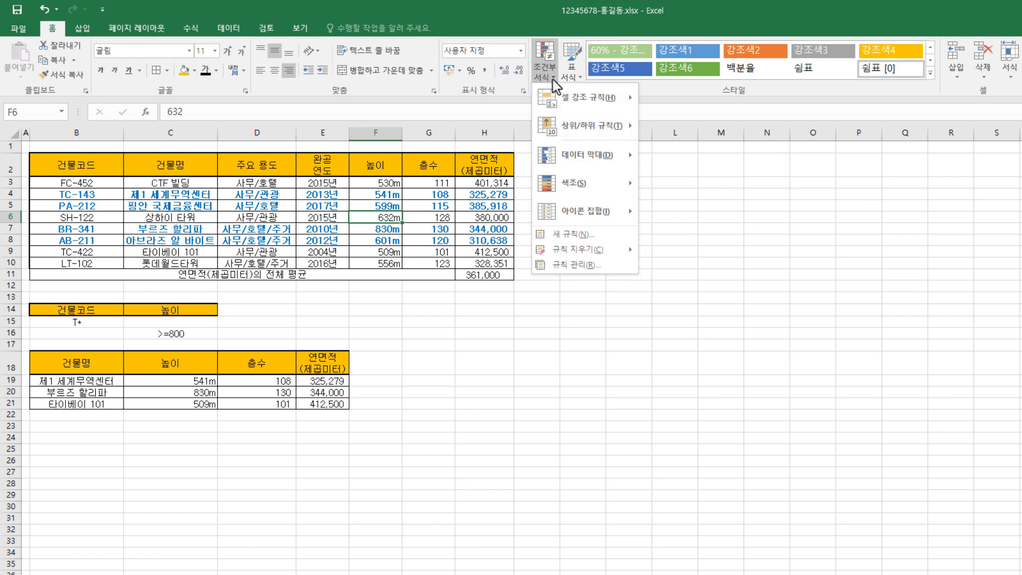
pyautogui.click(586, 265)
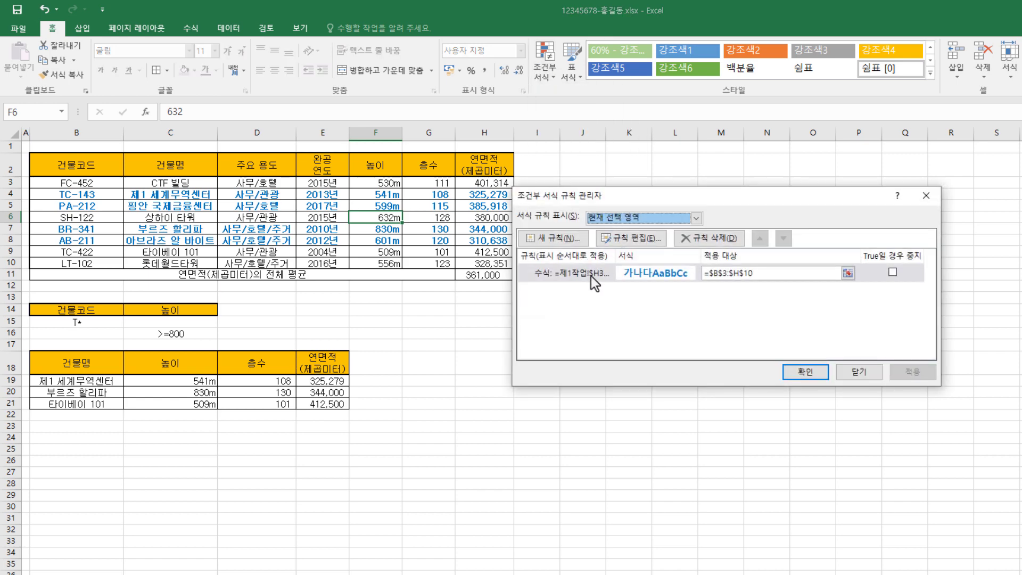
pyautogui.click(645, 218)
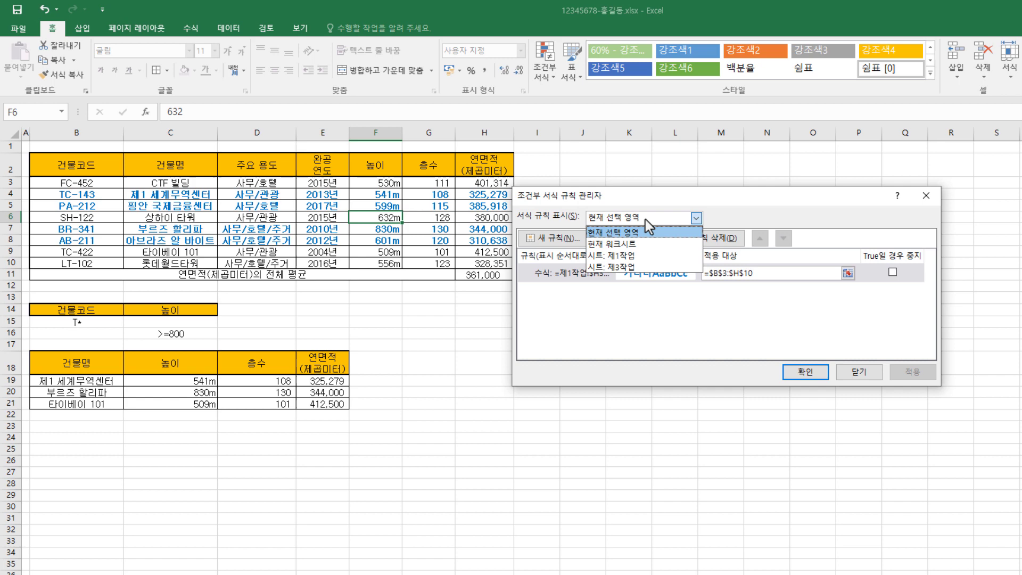
pyautogui.click(629, 245)
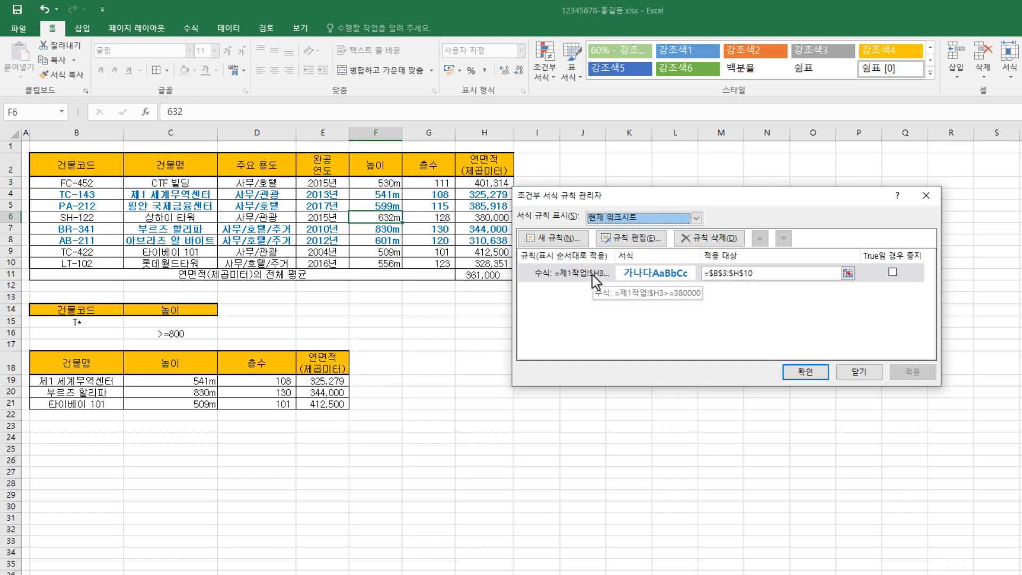
# Edit the conditional formatting rule to remove the 제1작업 sheet reference, making its formula =$H3>=380000.
pyautogui.click(593, 276)
pyautogui.click(647, 245)
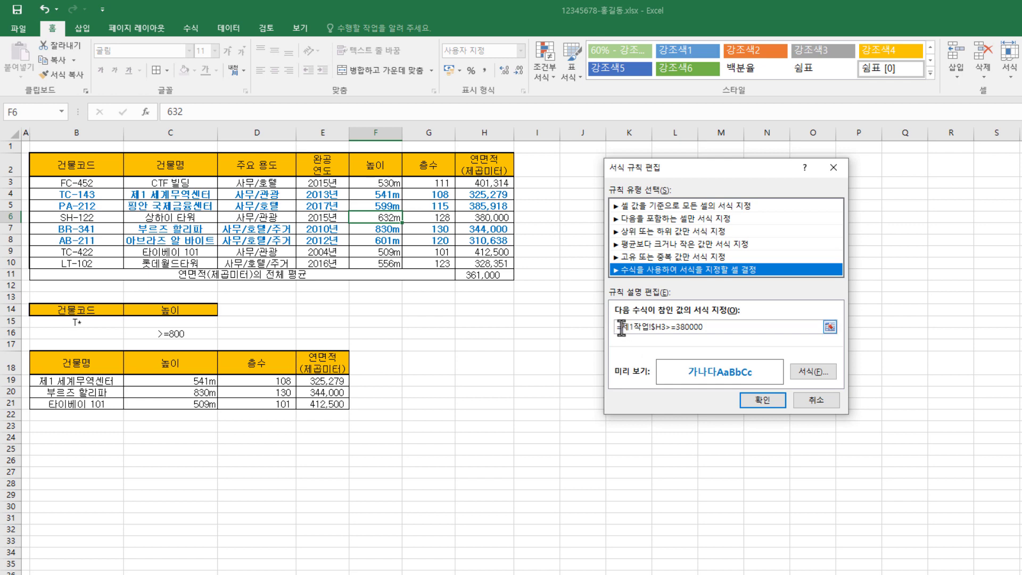
pyautogui.moveTo(621, 327); pyautogui.dragTo(646, 325)
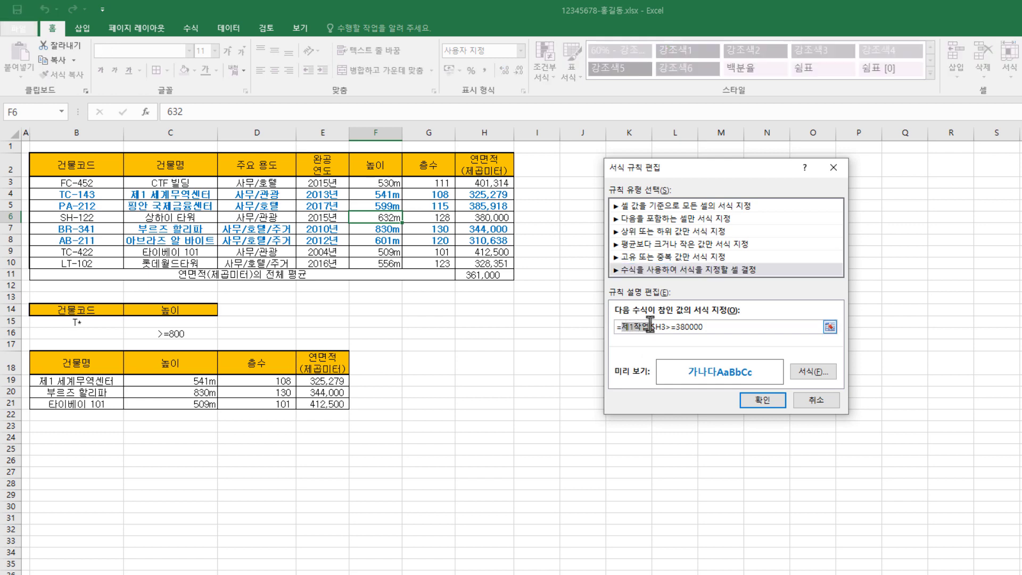
pyautogui.press('BackSpace')
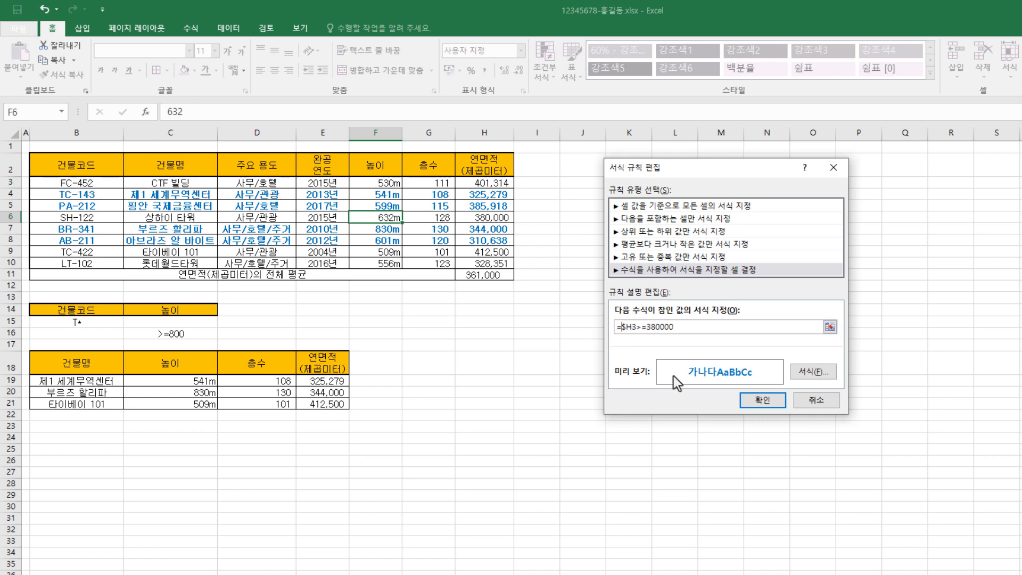
pyautogui.click(748, 407)
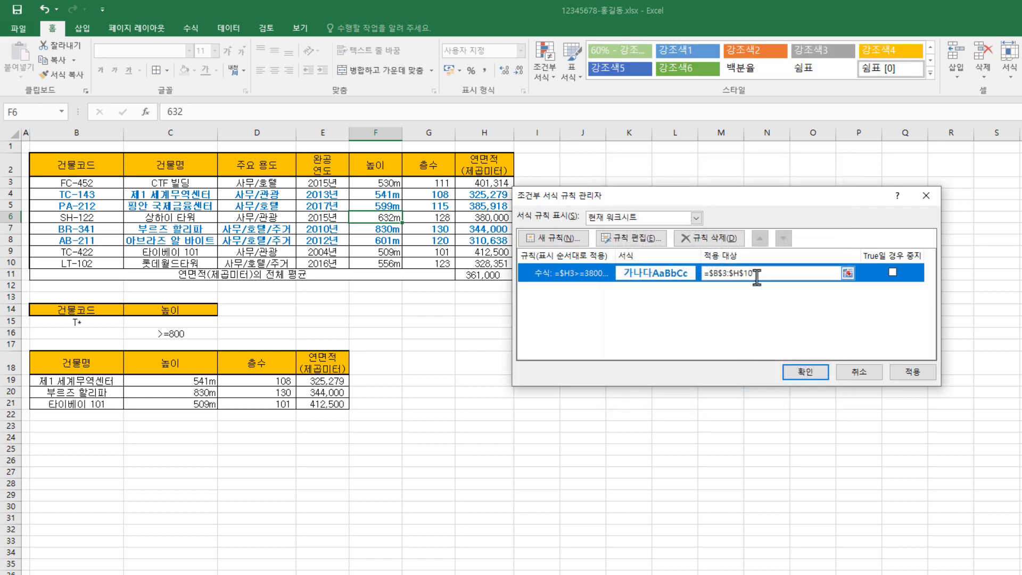
# Reselect B3:H10 as the range the conditional formatting rule applies to, and apply the rule changes.
pyautogui.moveTo(765, 277); pyautogui.dragTo(702, 277)
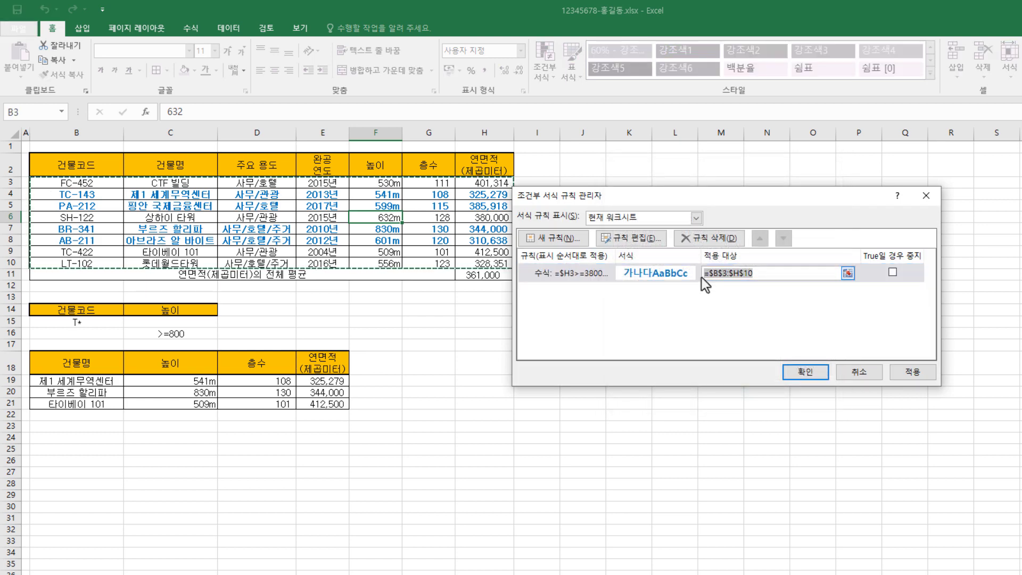
pyautogui.click(763, 271)
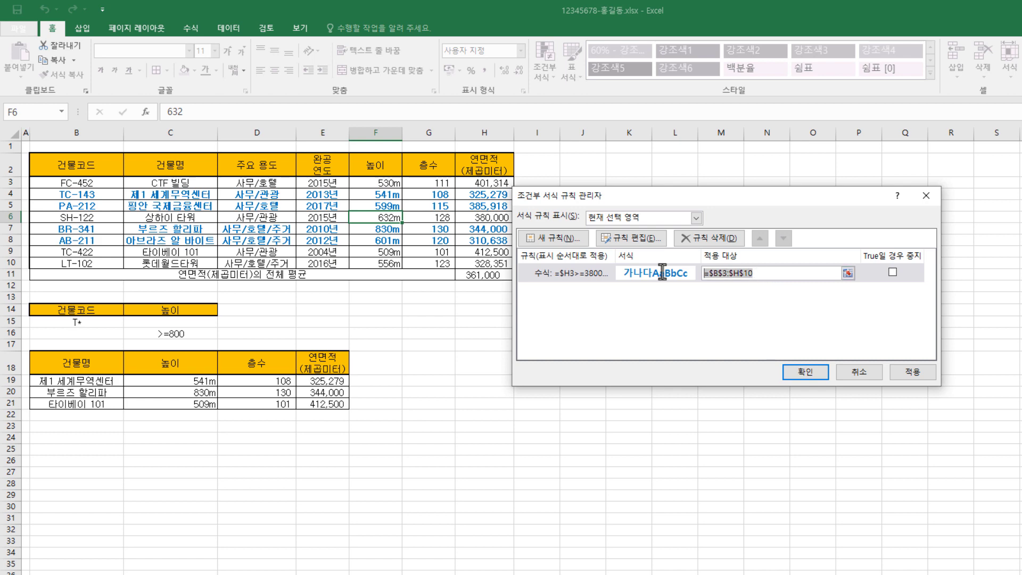
pyautogui.press('Delete')
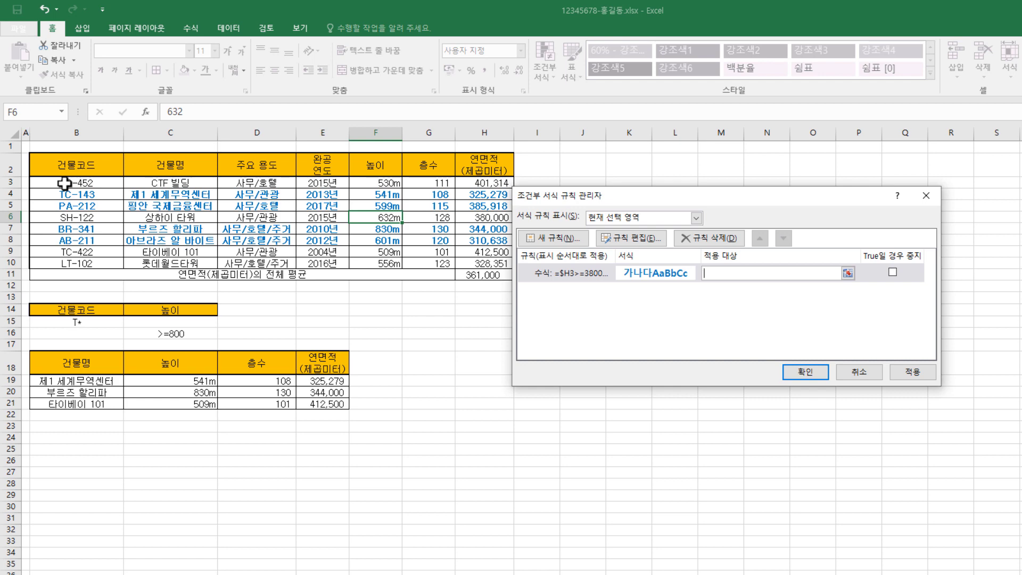
pyautogui.moveTo(64, 183); pyautogui.dragTo(474, 265)
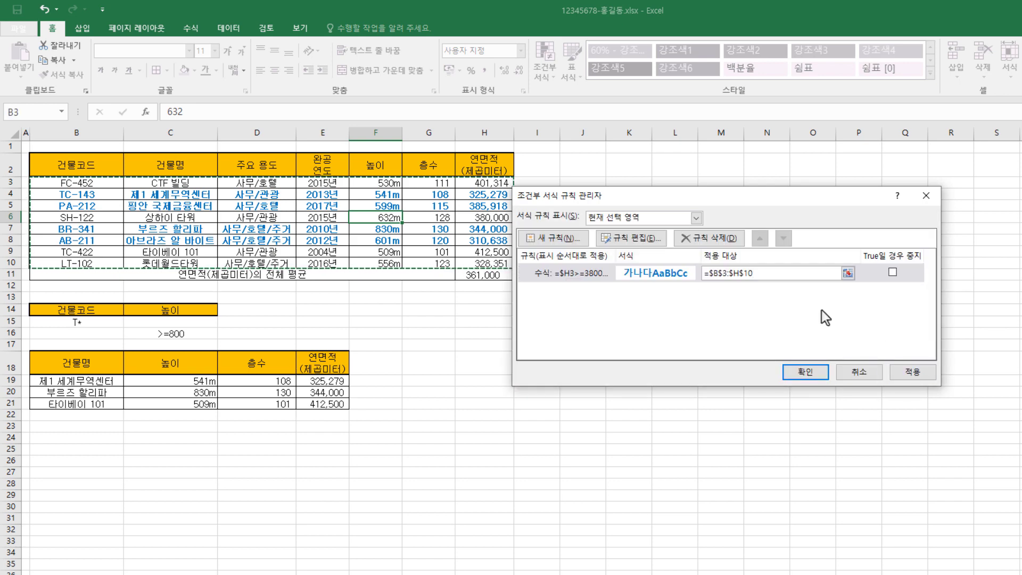
pyautogui.click(805, 371)
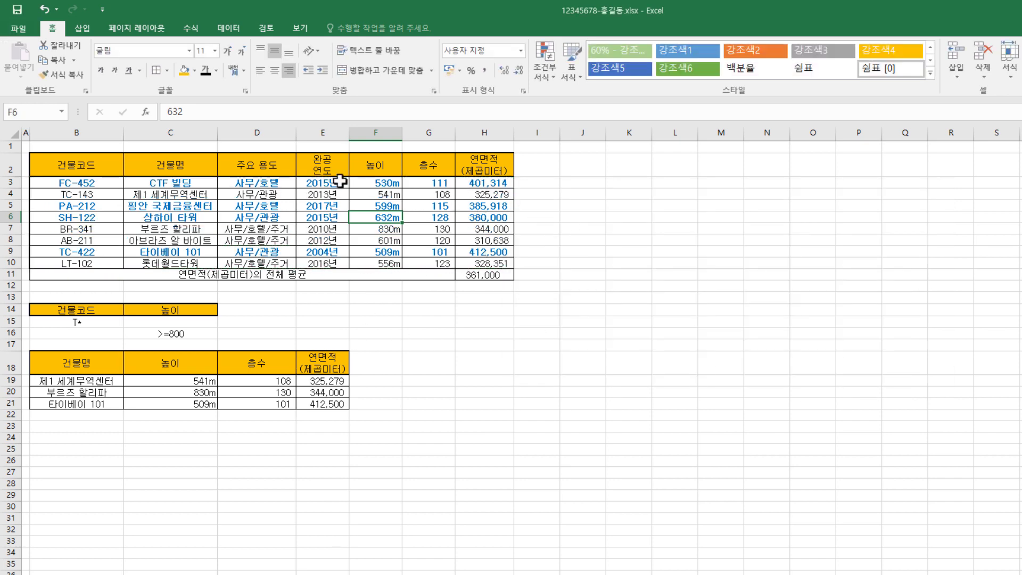
pyautogui.click(501, 191)
pyautogui.click(499, 183)
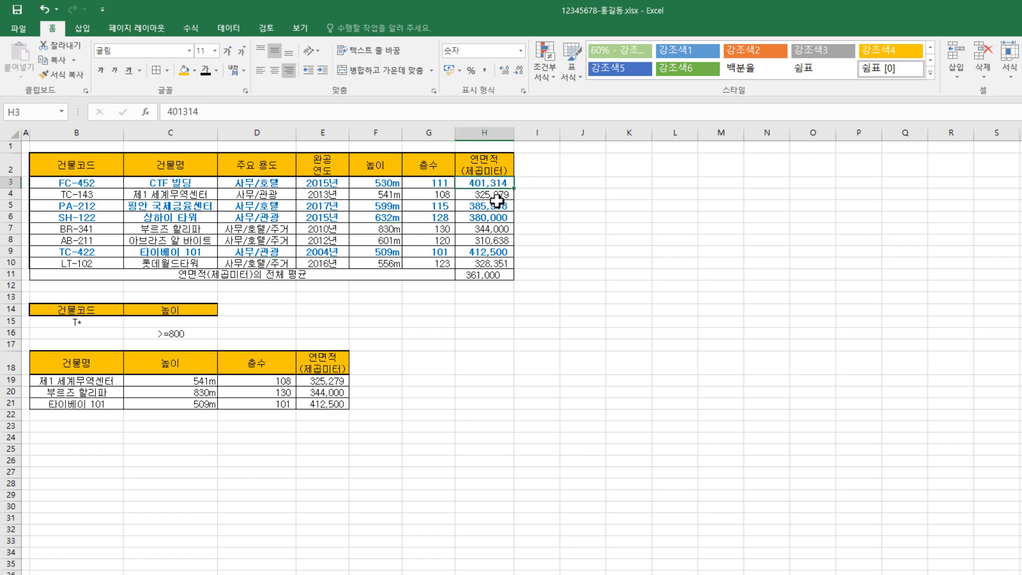
pyautogui.click(494, 206)
pyautogui.click(495, 220)
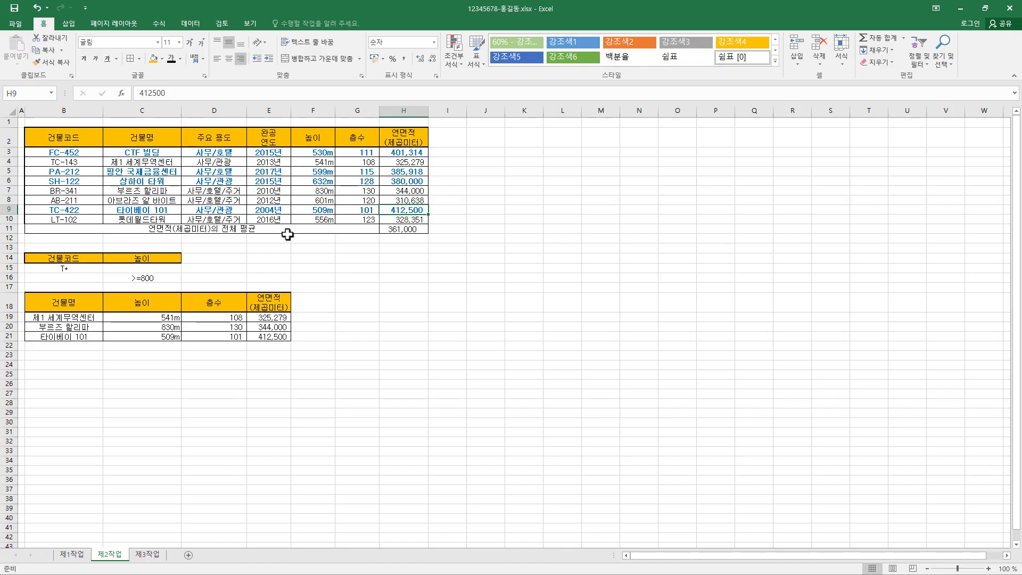
# Switch to the 제3작업 sheet, open its conditional formatting rule manager and show the rules for 현재 워크시트.
pyautogui.click(150, 556)
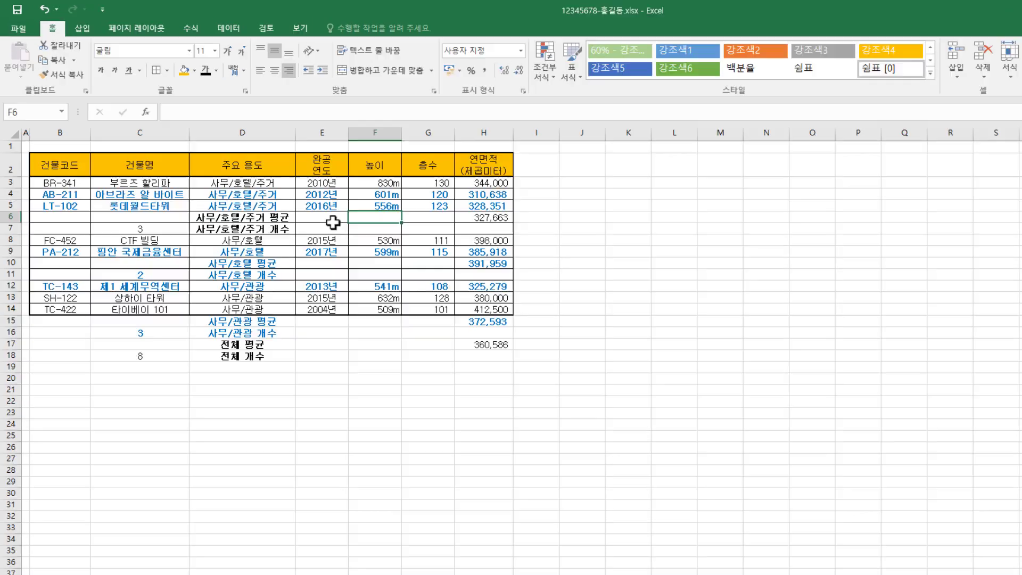
pyautogui.click(273, 183)
pyautogui.click(330, 230)
pyautogui.click(423, 229)
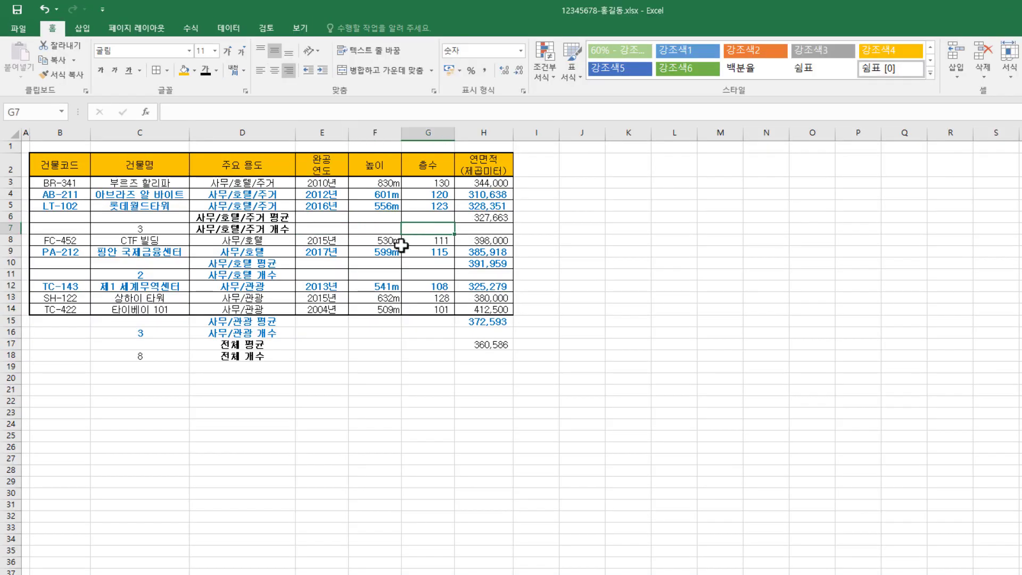
pyautogui.click(549, 72)
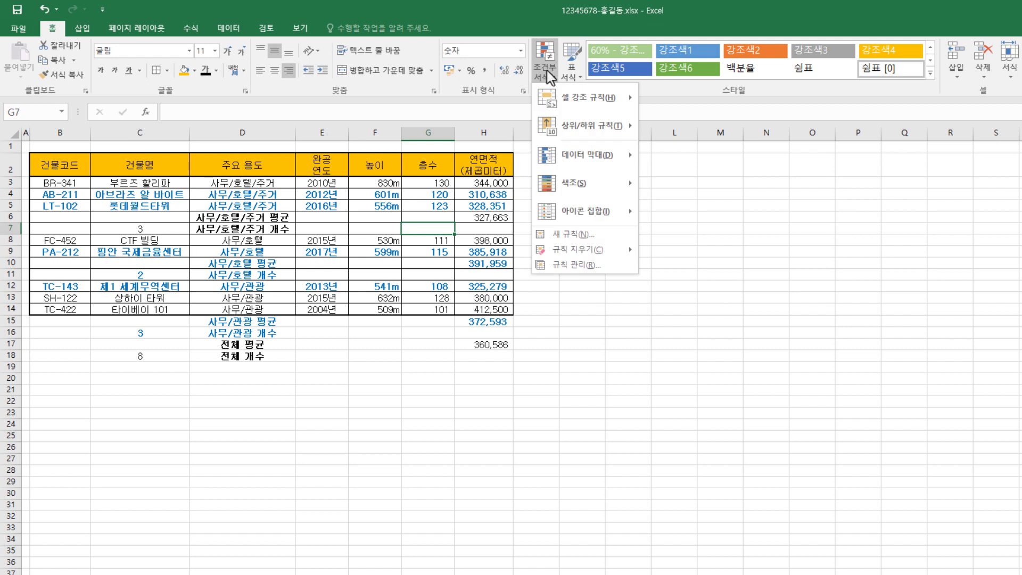
pyautogui.click(566, 266)
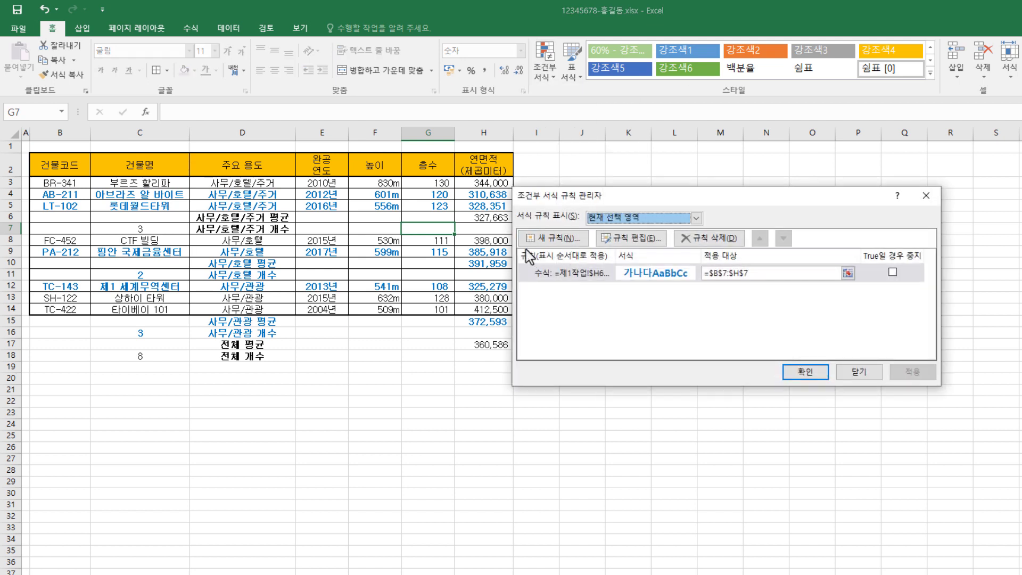
pyautogui.click(602, 274)
pyautogui.click(656, 222)
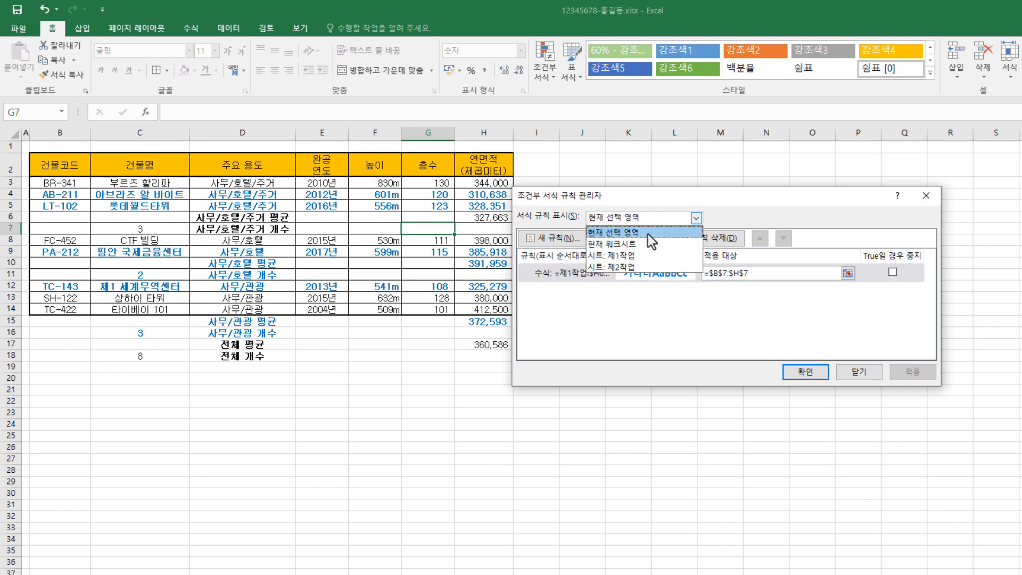
pyautogui.click(645, 243)
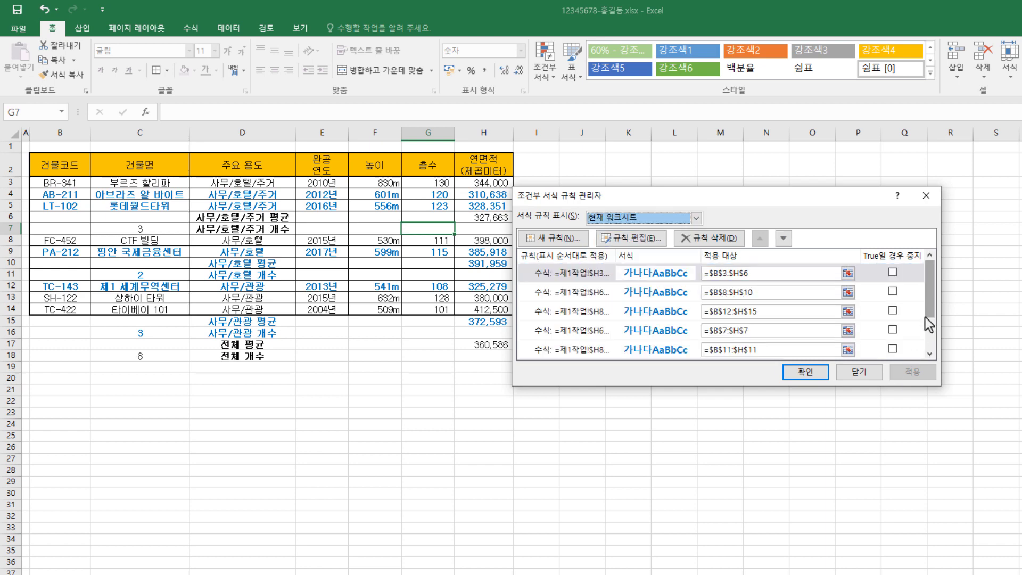
# Delete all conditional formatting rules on the 제3작업 sheet except the one applied to B3:H6.
pyautogui.scroll(-2, 929, 323)
pyautogui.click(633, 326)
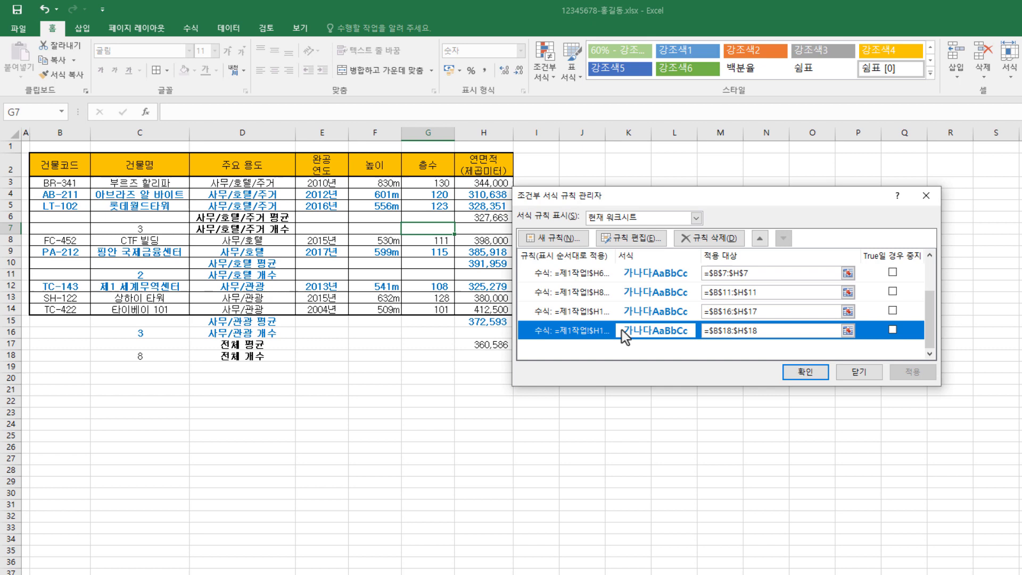
pyautogui.click(716, 239)
pyautogui.click(717, 241)
pyautogui.click(717, 241)
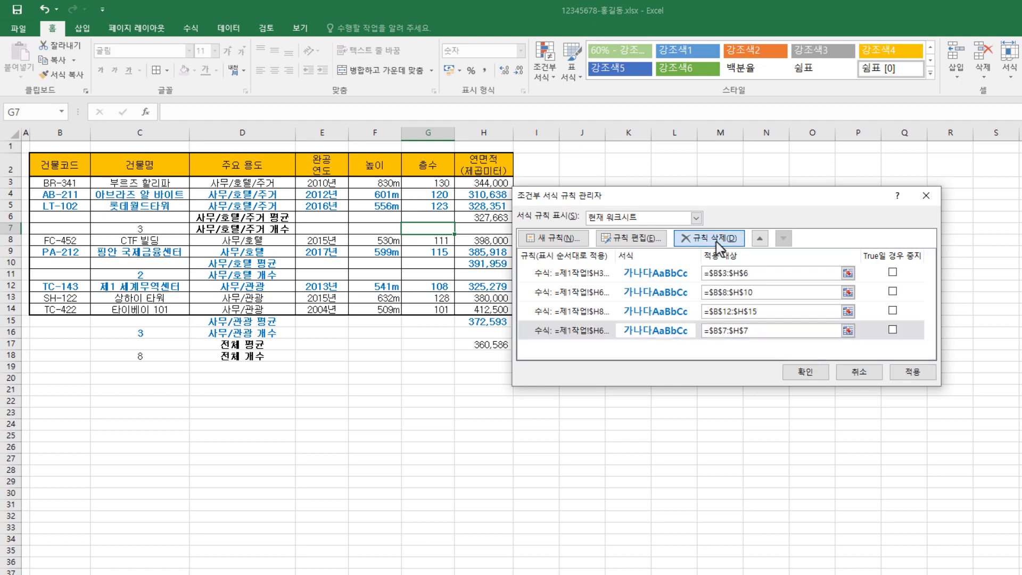
pyautogui.click(716, 241)
pyautogui.click(717, 240)
pyautogui.click(717, 241)
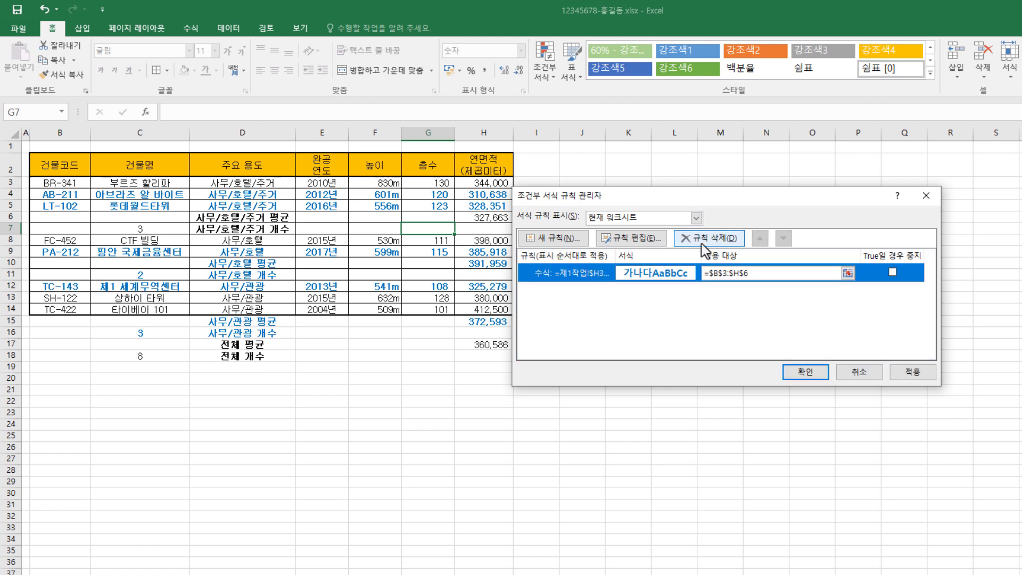
# Edit the remaining rule to remove the 제1작업 sheet reference, making its formula =$H3>=380000.
pyautogui.click(641, 240)
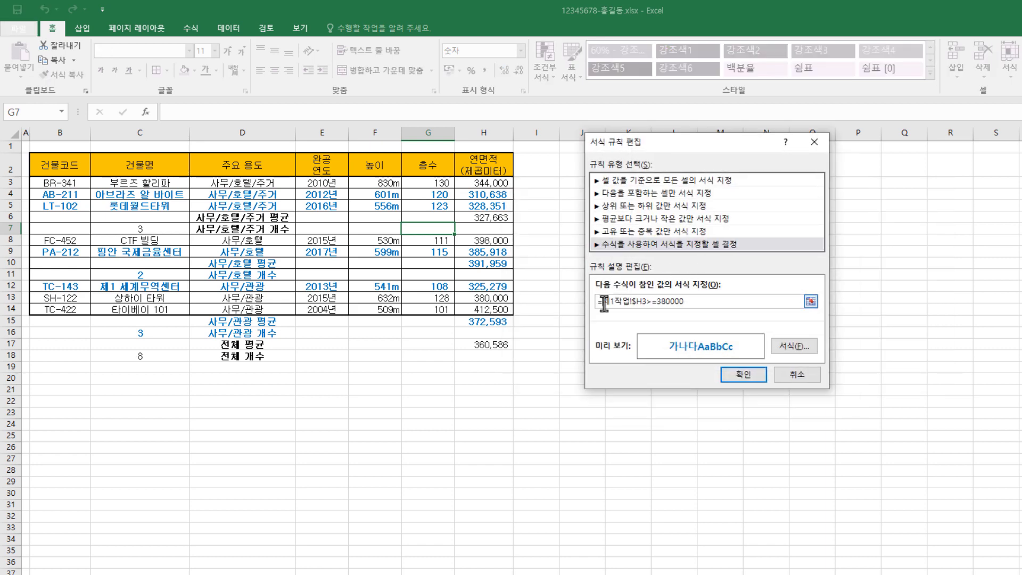
pyautogui.moveTo(601, 301); pyautogui.dragTo(631, 301)
pyautogui.press('Delete')
pyautogui.click(753, 376)
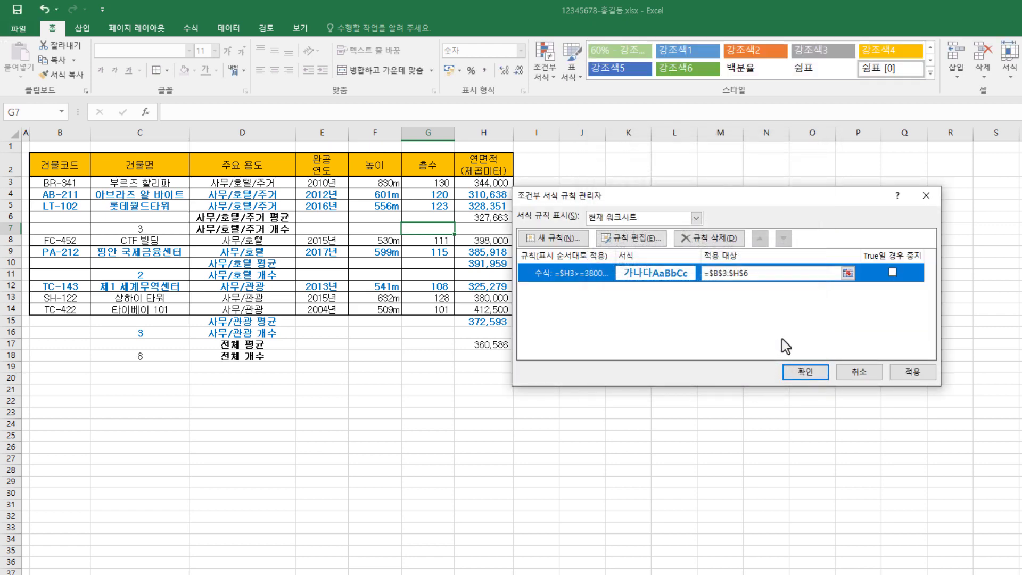
# Set the remaining rule's applied range to B3:H18 on the 제3작업 sheet and confirm the rule changes.
pyautogui.moveTo(762, 273); pyautogui.dragTo(686, 264)
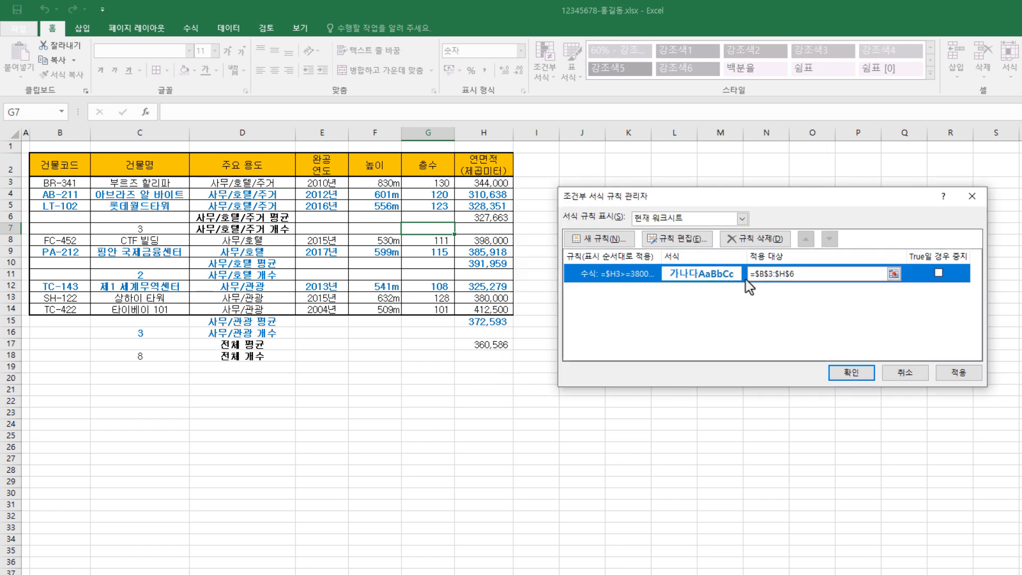
pyautogui.click(806, 275)
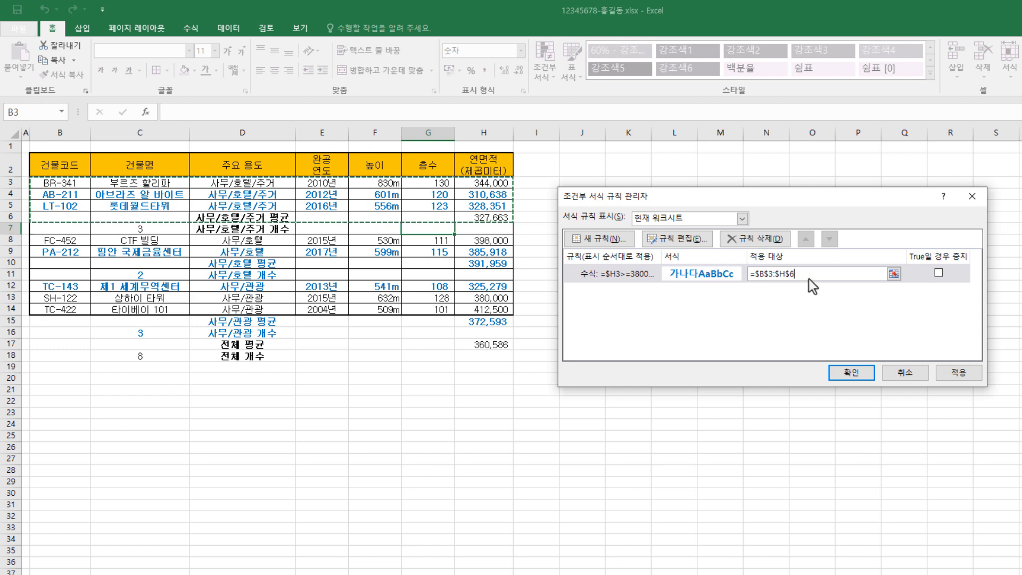
pyautogui.moveTo(810, 274); pyautogui.dragTo(701, 261)
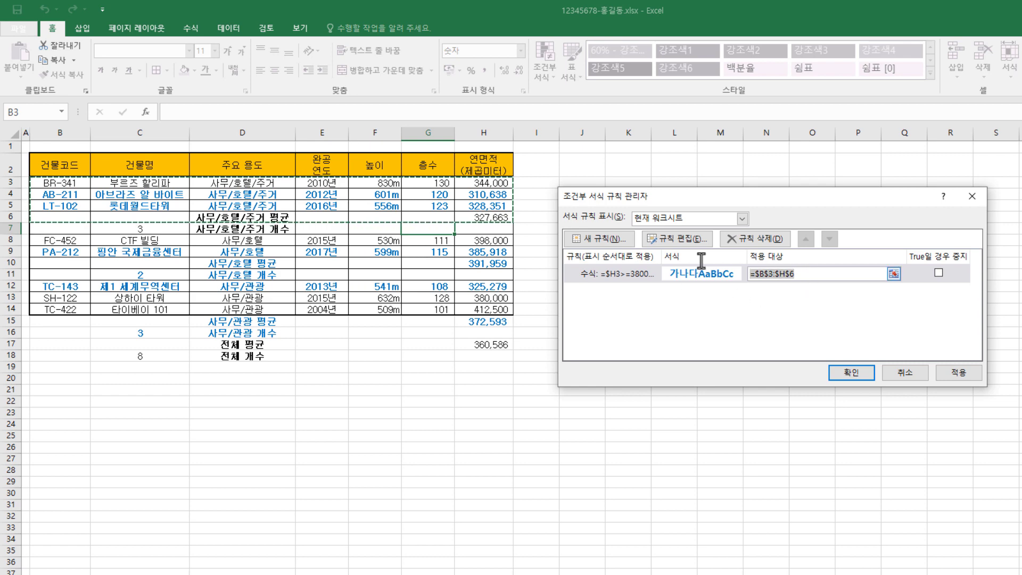
pyautogui.press('Delete')
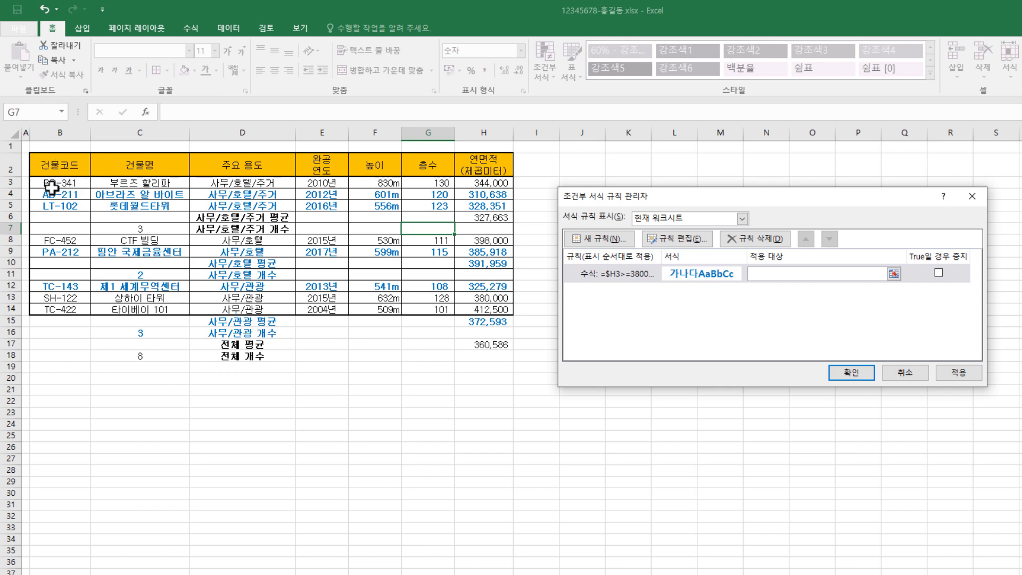
pyautogui.moveTo(52, 186); pyautogui.dragTo(479, 350)
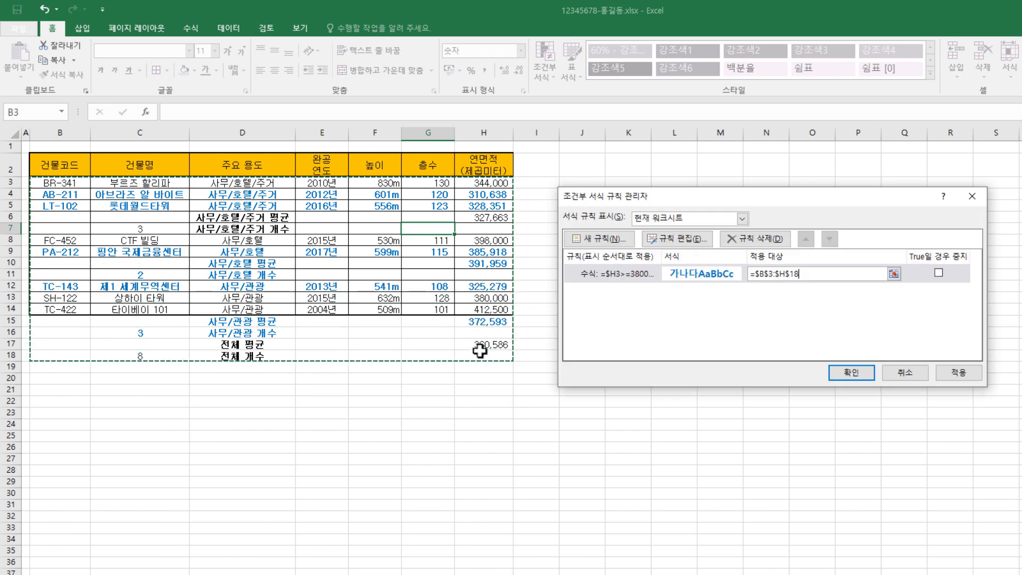
pyautogui.click(862, 377)
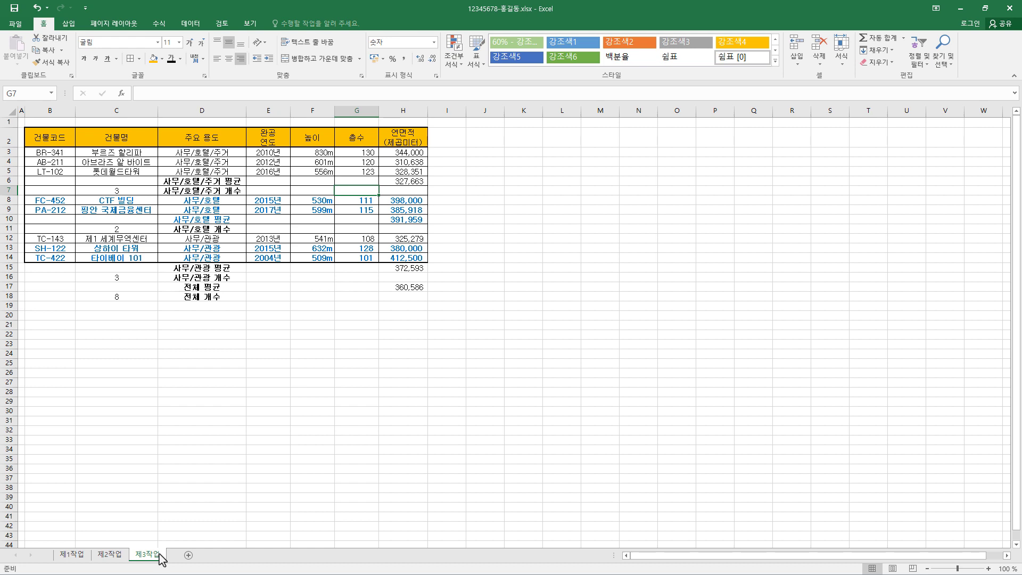
# On the 제1작업 sheet, select the 건물명 header C4 together with the building names in C6 and C8:C12.
pyautogui.click(75, 555)
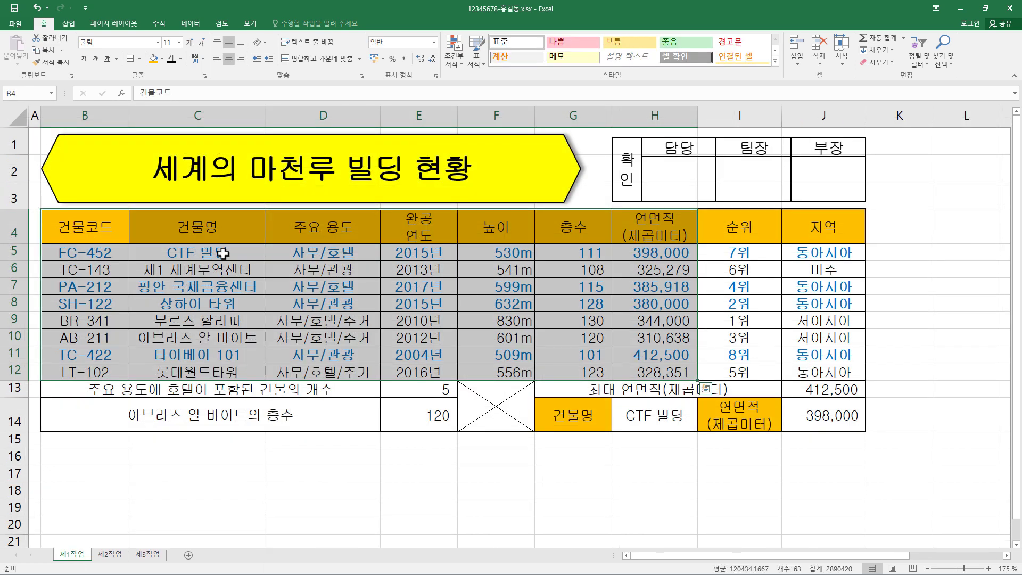
pyautogui.click(218, 234)
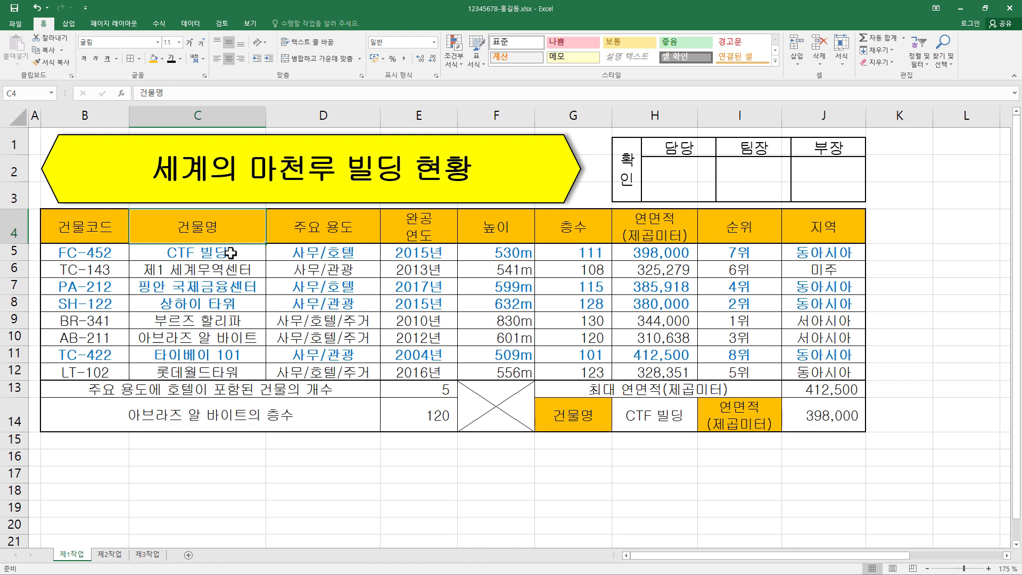
pyautogui.keyDown('ctrl'); pyautogui.click(195, 272); pyautogui.keyUp('ctrl')
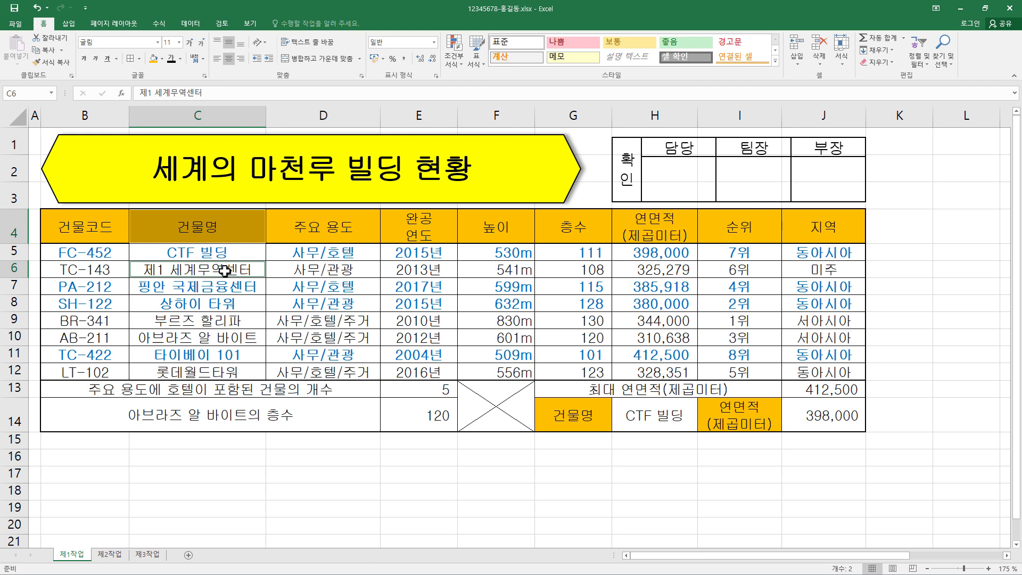
pyautogui.keyDown('ctrl'); pyautogui.click(218, 305); pyautogui.keyUp('ctrl')
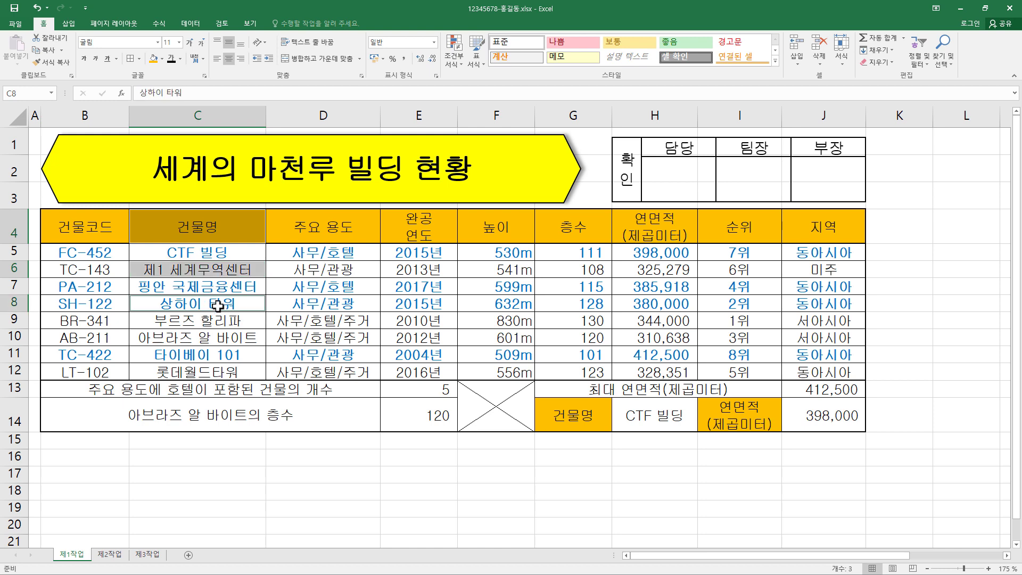
pyautogui.moveTo(218, 305); pyautogui.dragTo(221, 376)
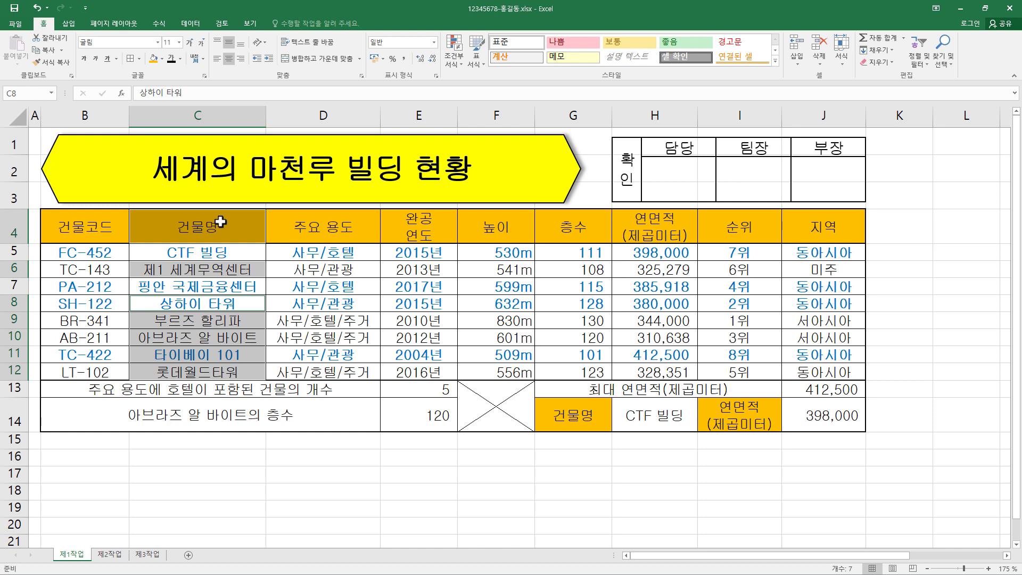
# Add the 높이 cells F4, F6 and F8:F12 and the 연면적 cells H4, H6 and H8:H12 to the selection.
pyautogui.keyDown('ctrl'); pyautogui.click(513, 227); pyautogui.keyUp('ctrl')
pyautogui.keyDown('ctrl'); pyautogui.click(504, 286); pyautogui.keyUp('ctrl')
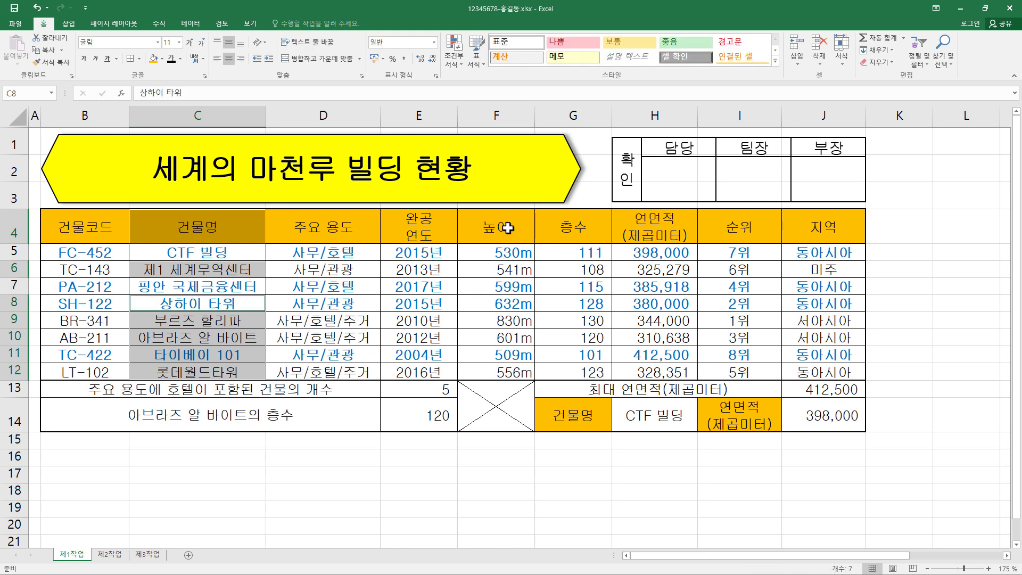
pyautogui.keyDown('ctrl'); pyautogui.click(508, 227); pyautogui.keyUp('ctrl')
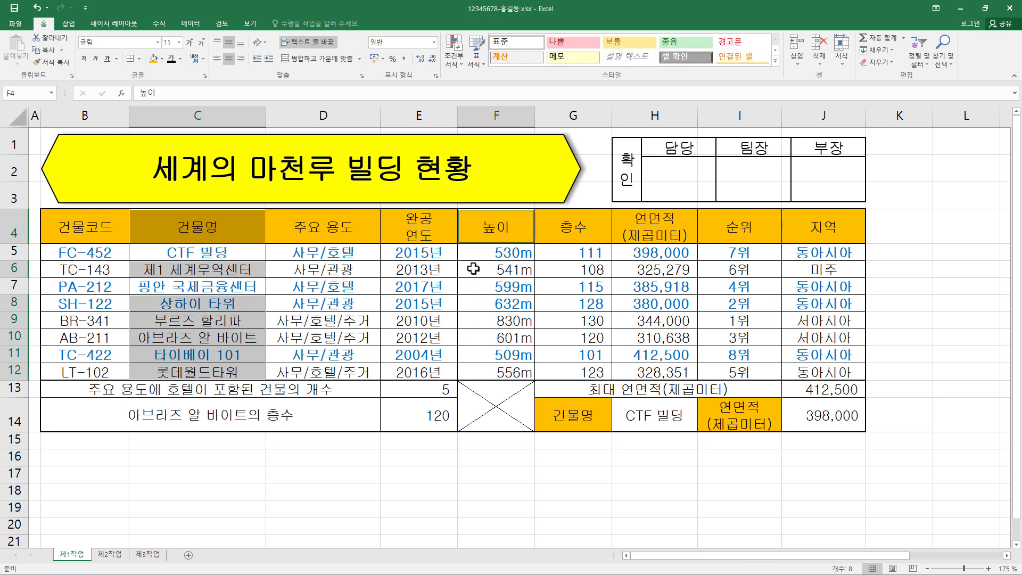
pyautogui.keyDown('ctrl'); pyautogui.click(505, 270); pyautogui.keyUp('ctrl')
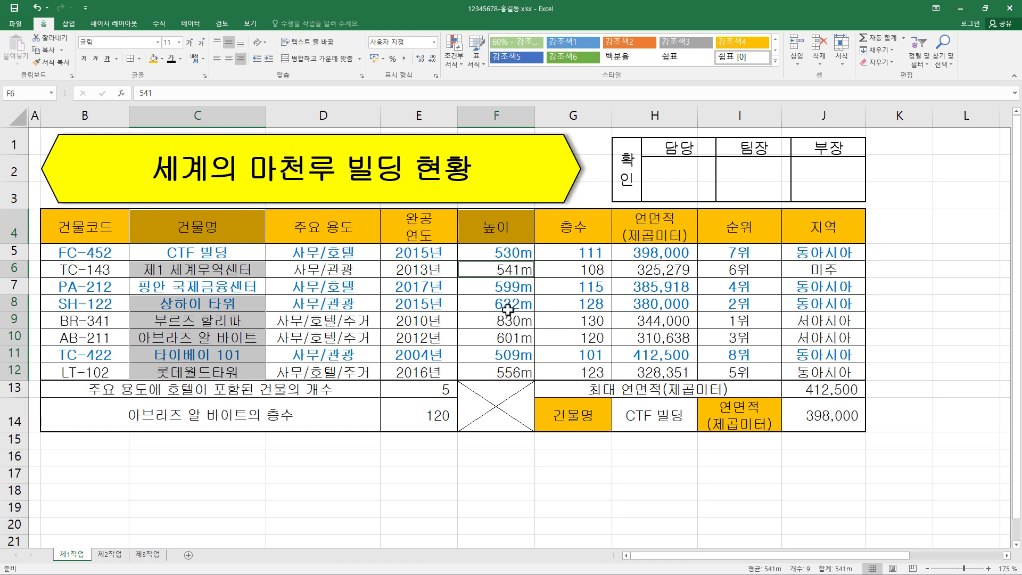
pyautogui.moveTo(501, 304); pyautogui.dragTo(502, 373)
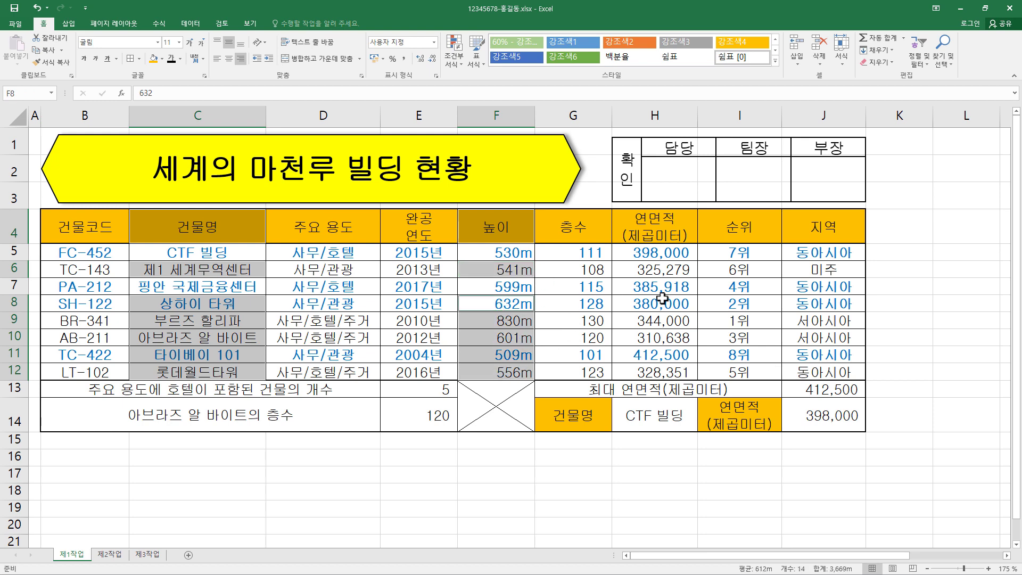
pyautogui.keyDown('ctrl'); pyautogui.click(665, 228); pyautogui.keyUp('ctrl')
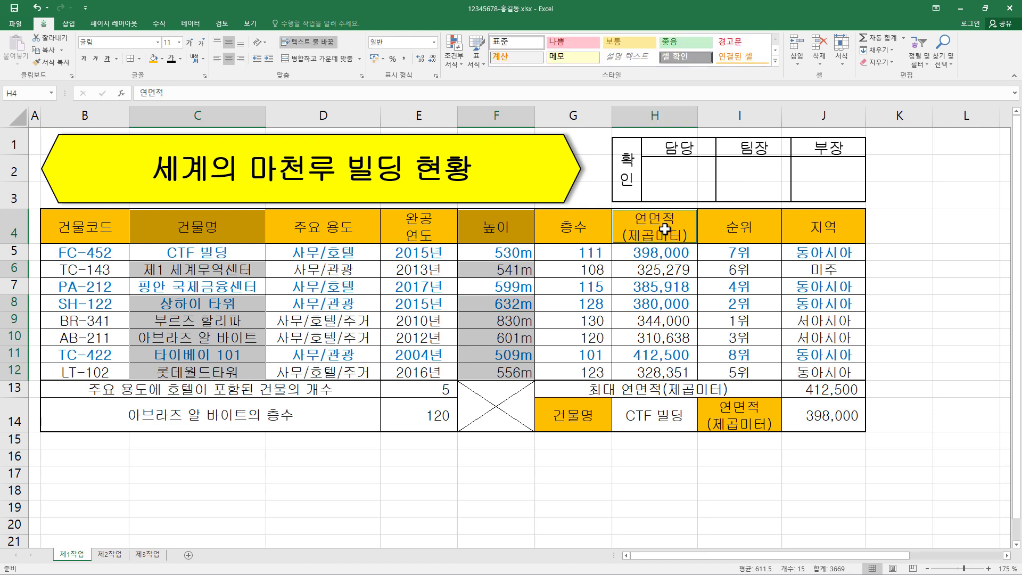
pyautogui.keyDown('ctrl'); pyautogui.click(663, 270); pyautogui.keyUp('ctrl')
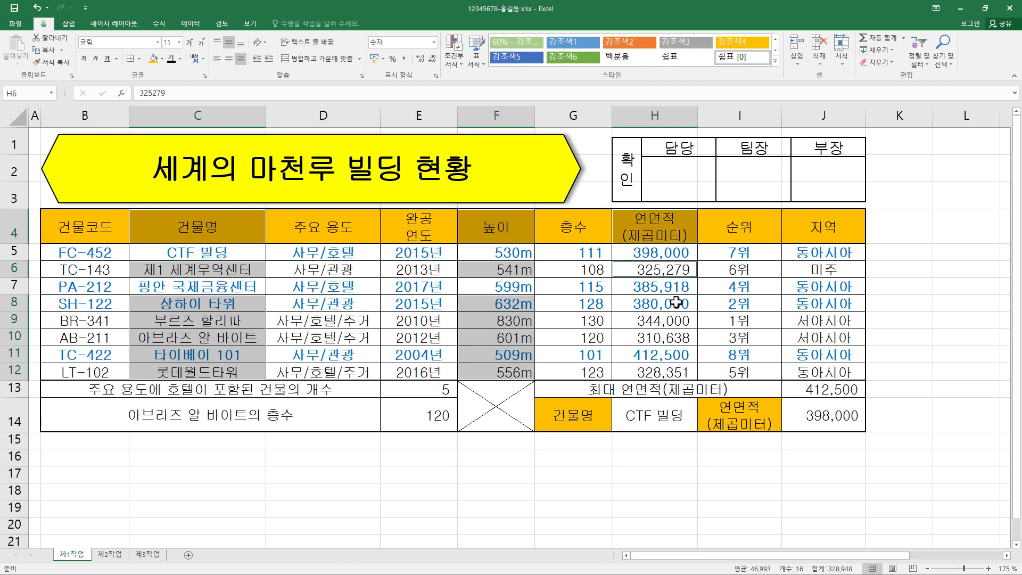
pyautogui.moveTo(676, 302); pyautogui.dragTo(677, 367)
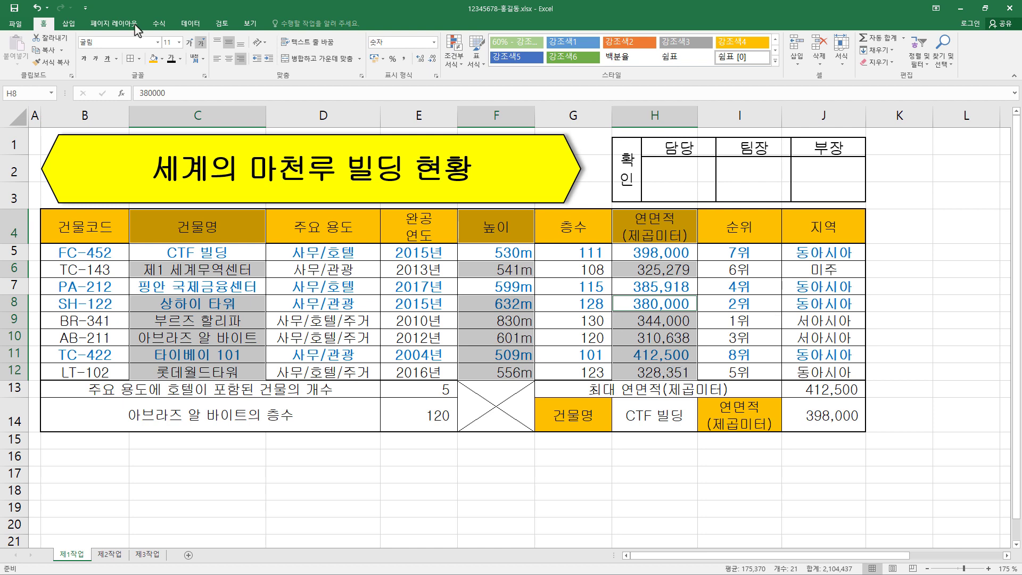
# Start a custom combo chart from the selected data, setting the 높이 series to a line with markers on the secondary axis.
pyautogui.click(68, 23)
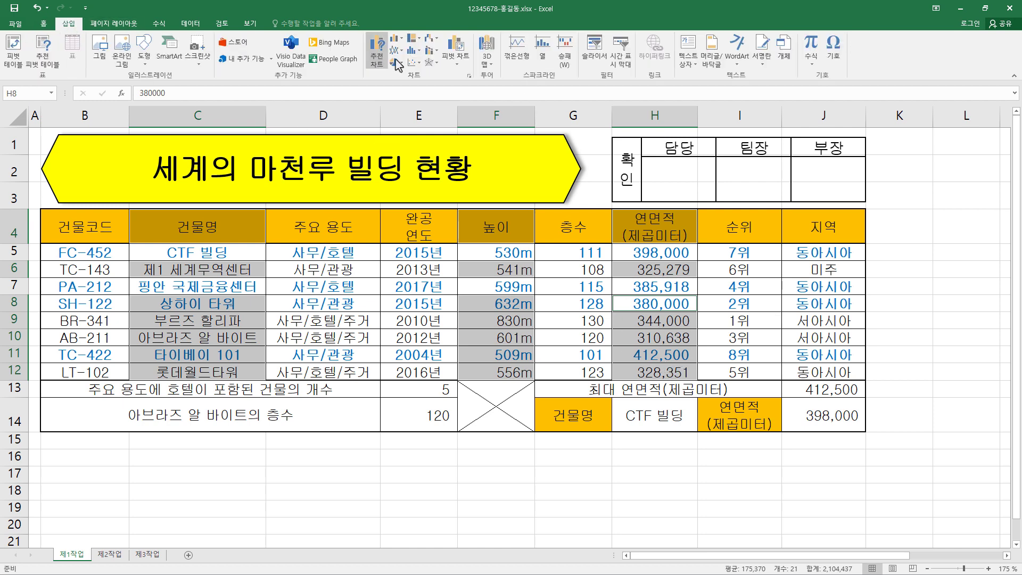
pyautogui.click(439, 54)
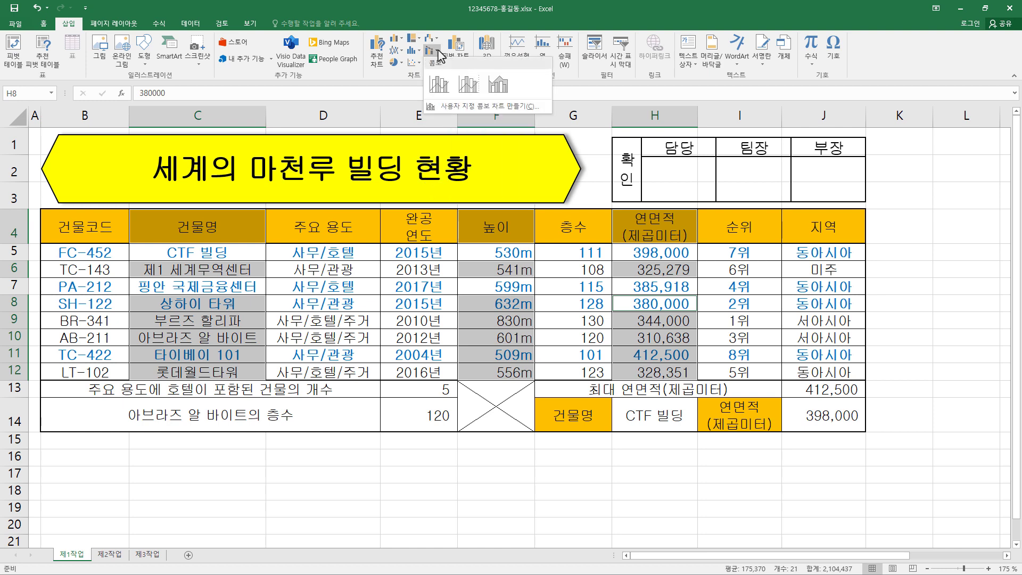
pyautogui.click(487, 107)
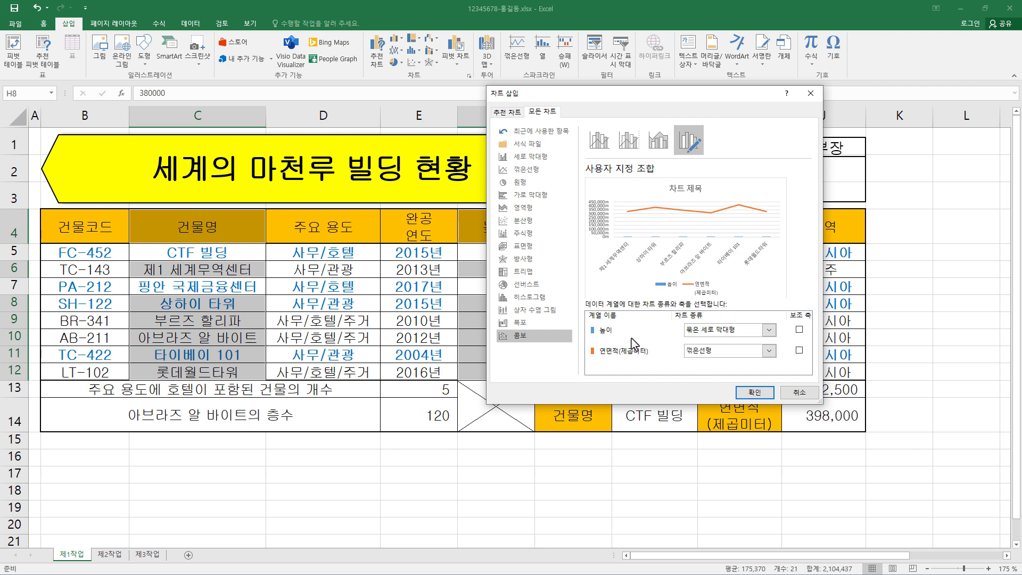
pyautogui.click(769, 330)
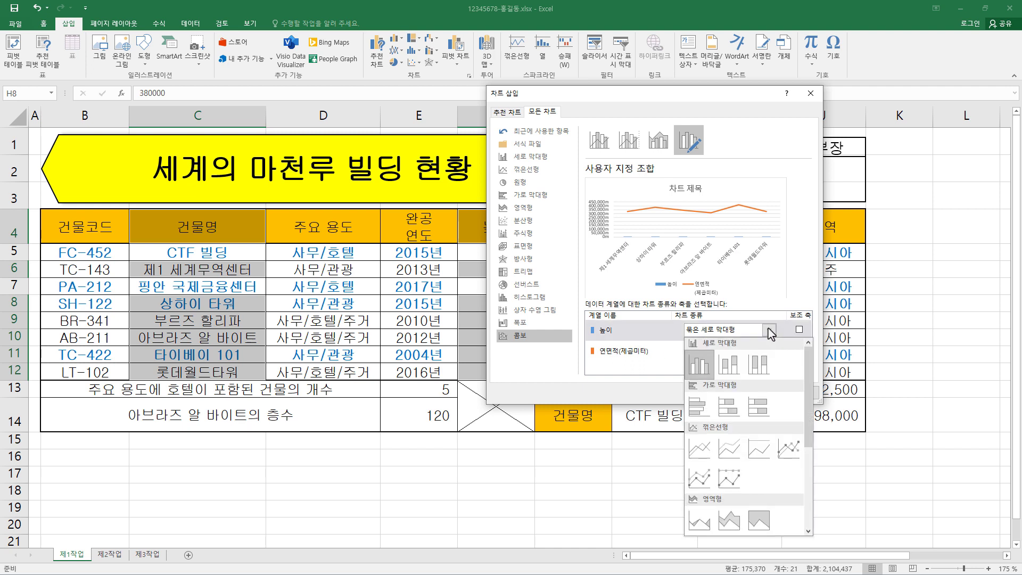
pyautogui.click(790, 448)
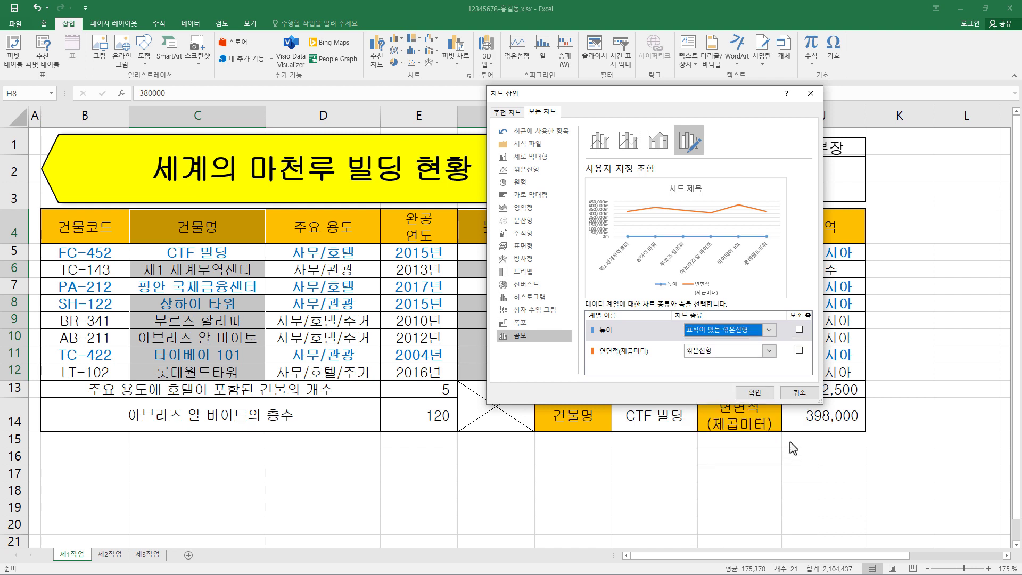
pyautogui.click(799, 331)
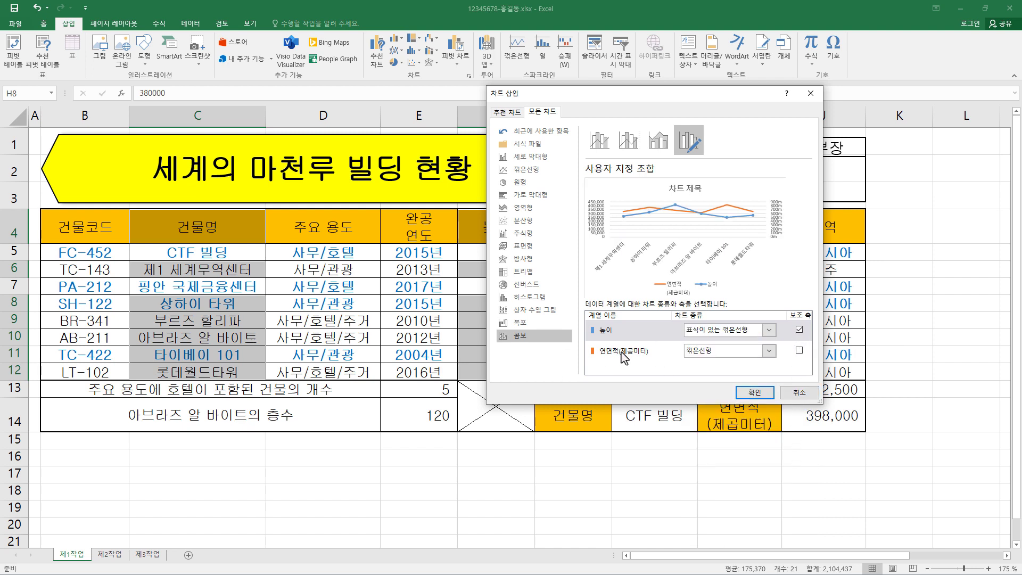
# Set the 연면적(제곱미터) series to a clustered column on the primary axis and insert the combo chart.
pyautogui.click(732, 351)
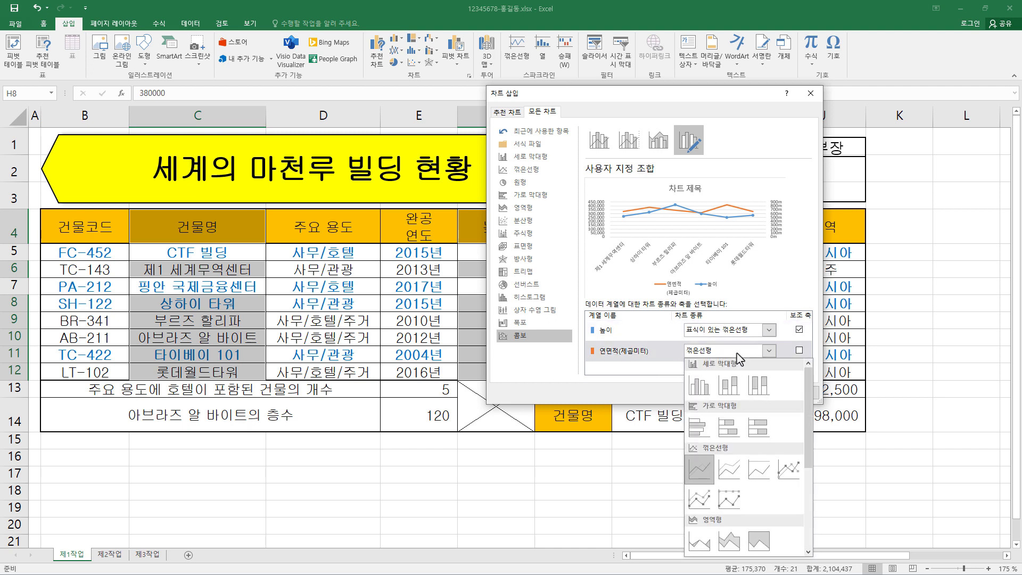
pyautogui.click(700, 386)
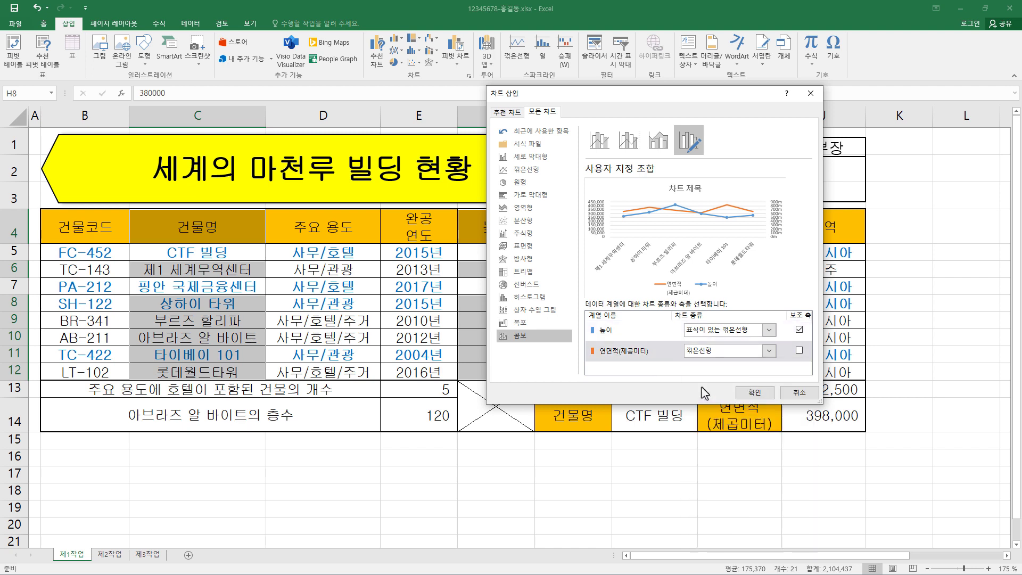
pyautogui.click(764, 398)
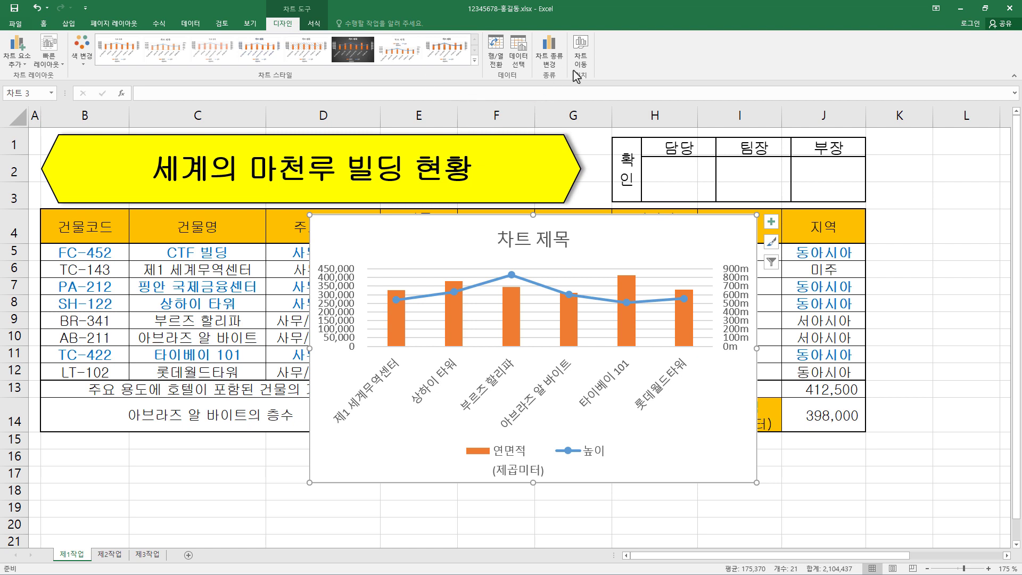
# Move the chart to a new sheet named 제4작업 and place that sheet after 제3작업.
pyautogui.click(583, 59)
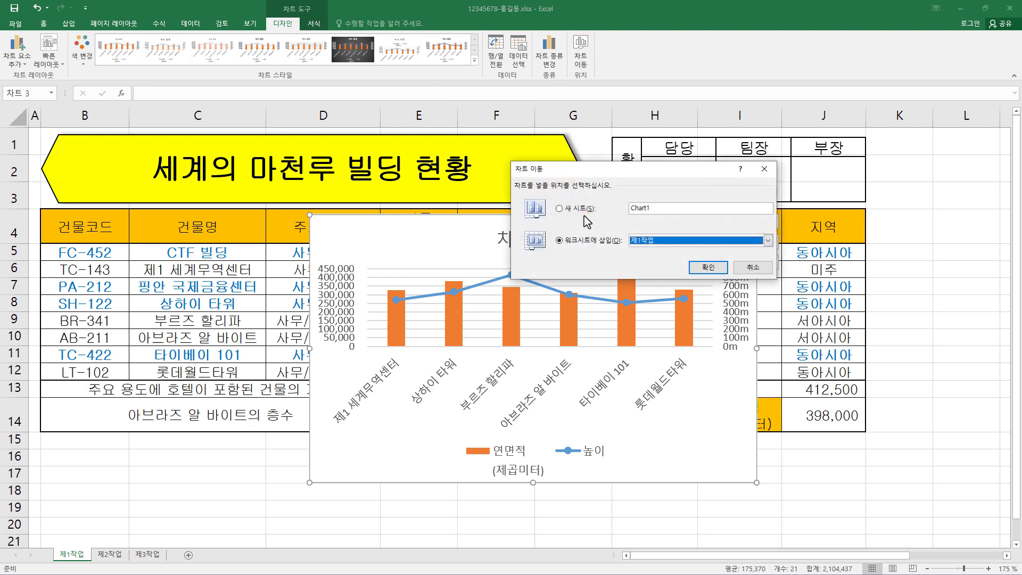
pyautogui.click(583, 209)
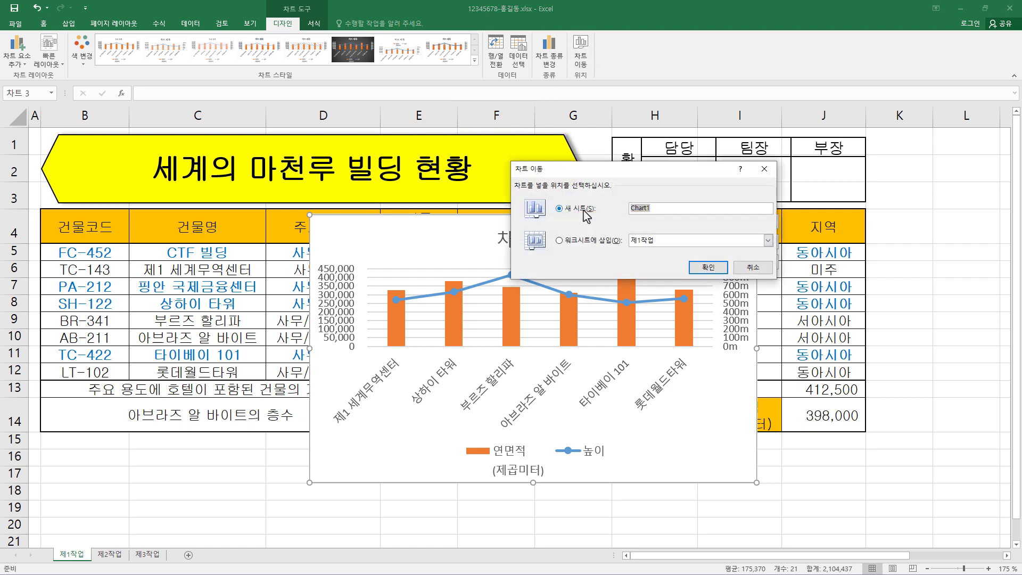
pyautogui.write('제4작업')
pyautogui.click(716, 268)
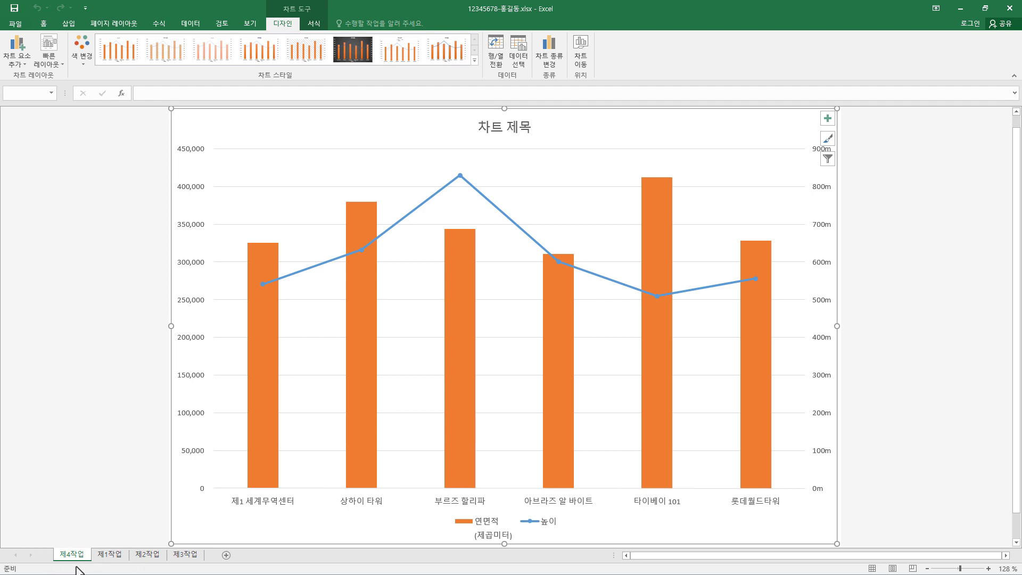
pyautogui.moveTo(77, 559); pyautogui.dragTo(213, 561)
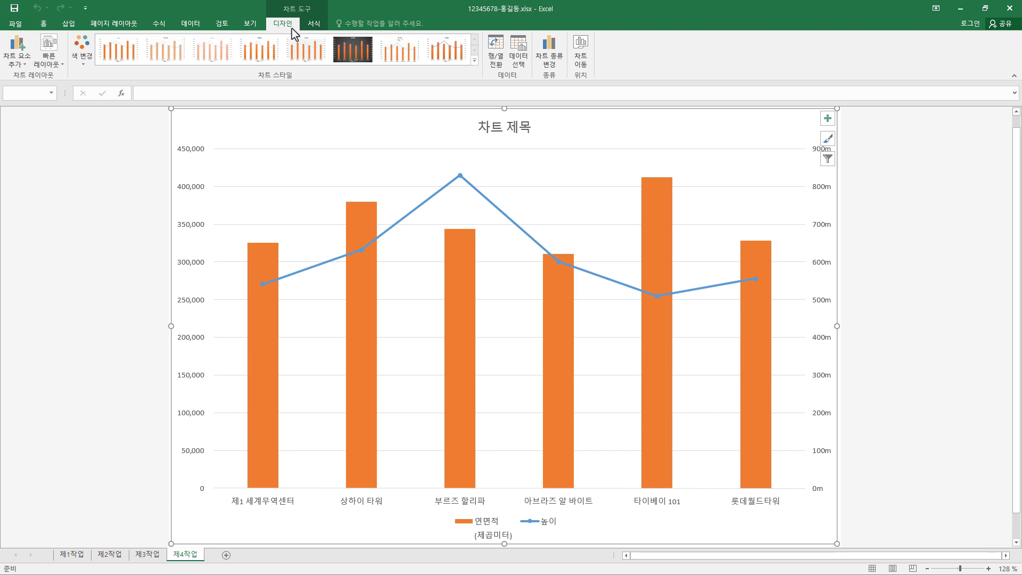
# Apply the third quick layout to the chart and set the whole chart's font to 굴림, size 11.
pyautogui.click(63, 63)
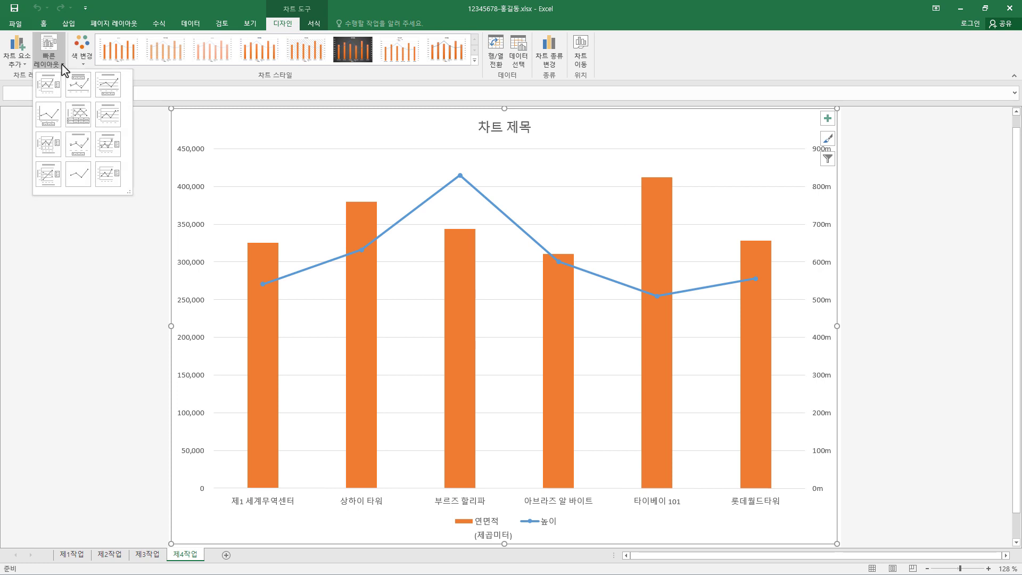
pyautogui.click(108, 94)
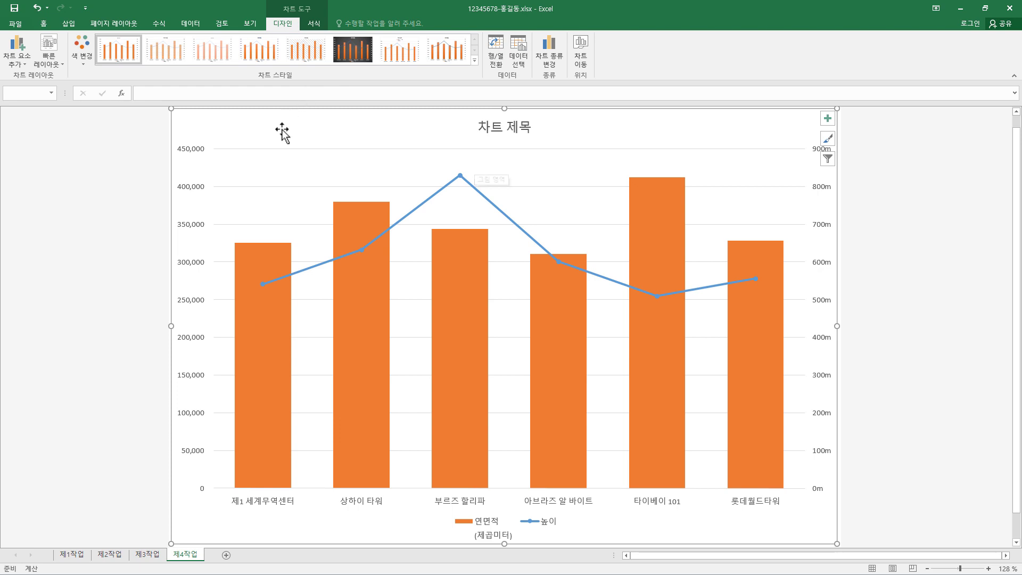
pyautogui.click(45, 25)
pyautogui.click(152, 44)
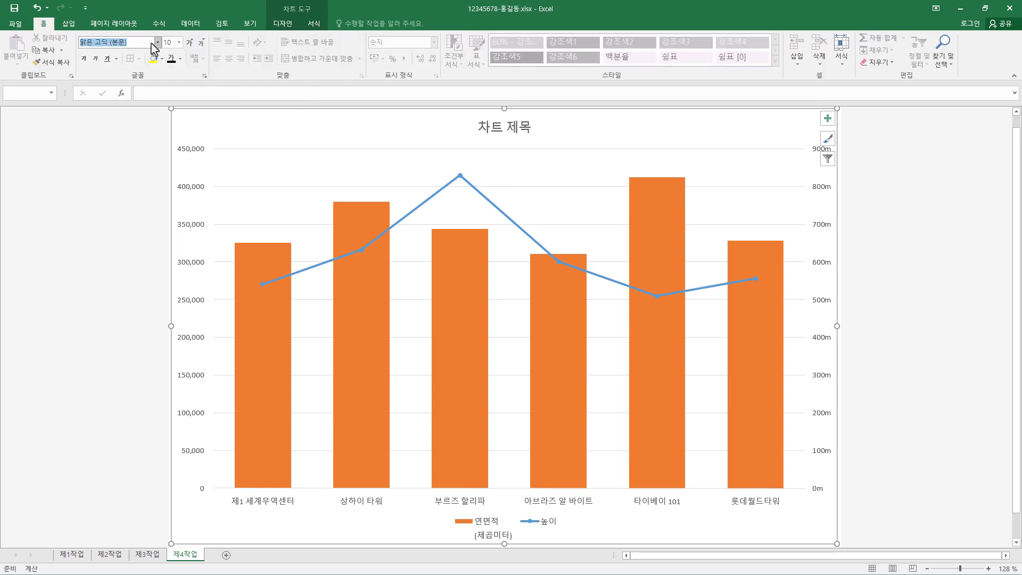
pyautogui.write('굴림')
pyautogui.press('Return')
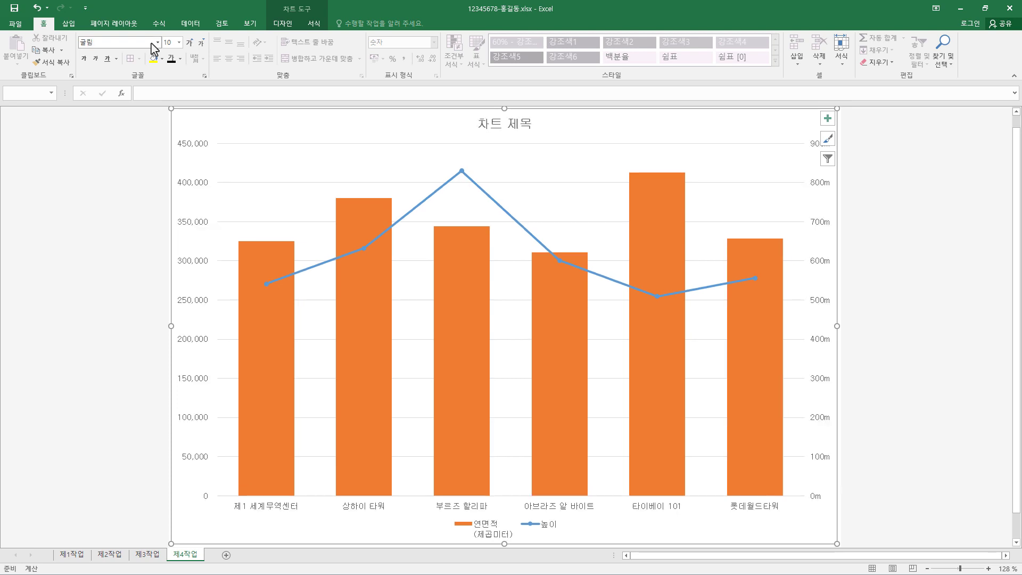
pyautogui.click(168, 42)
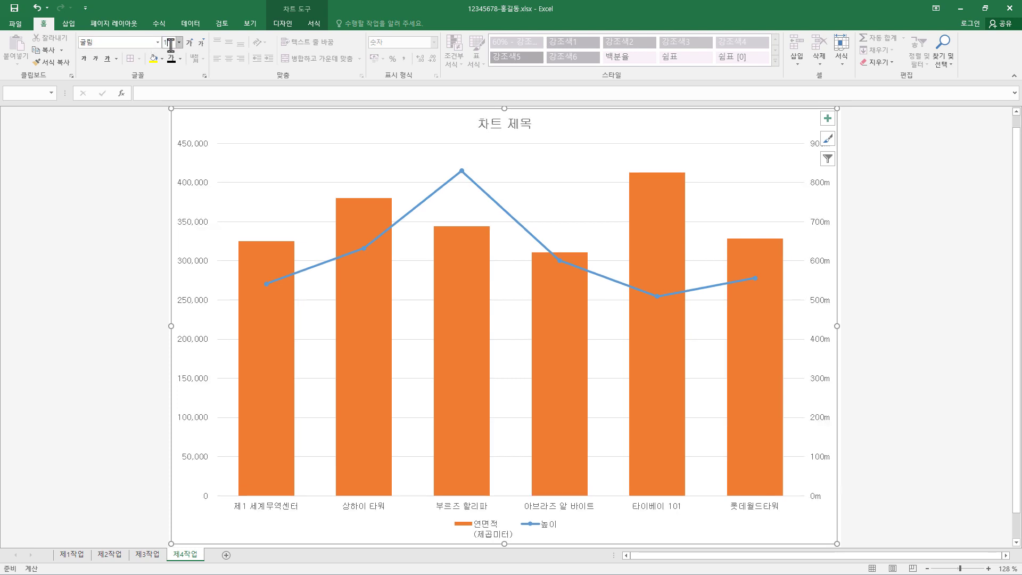
pyautogui.write('11')
pyautogui.press('Return')
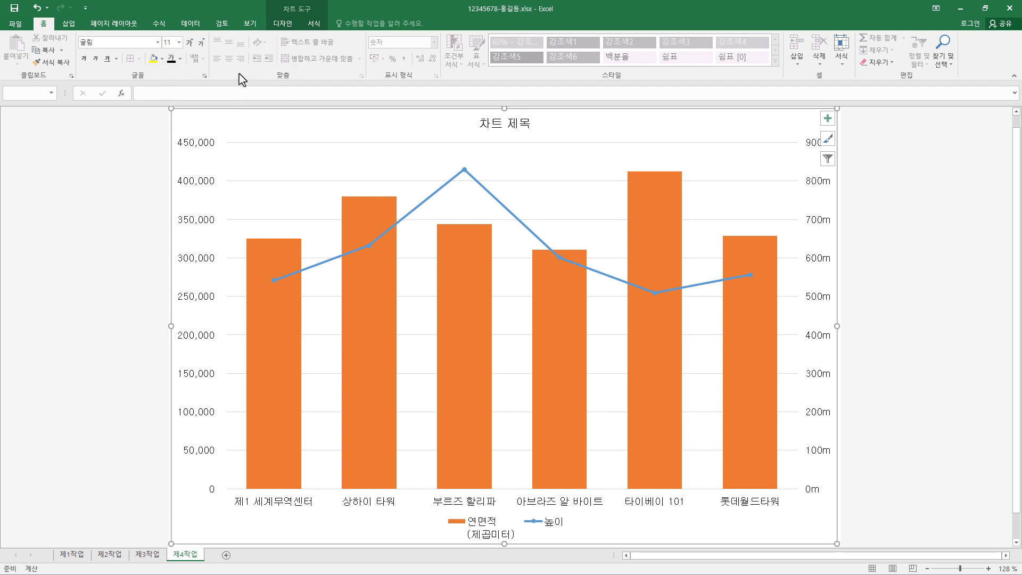
# Fill the chart area with the light blue tissue paper texture.
pyautogui.click(314, 24)
pyautogui.click(426, 38)
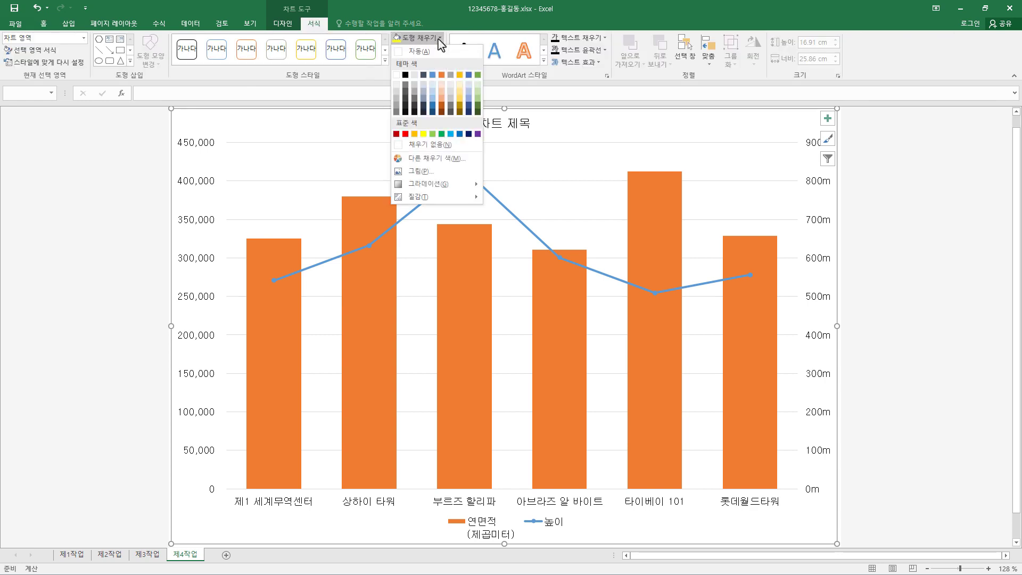
pyautogui.moveTo(423, 202)
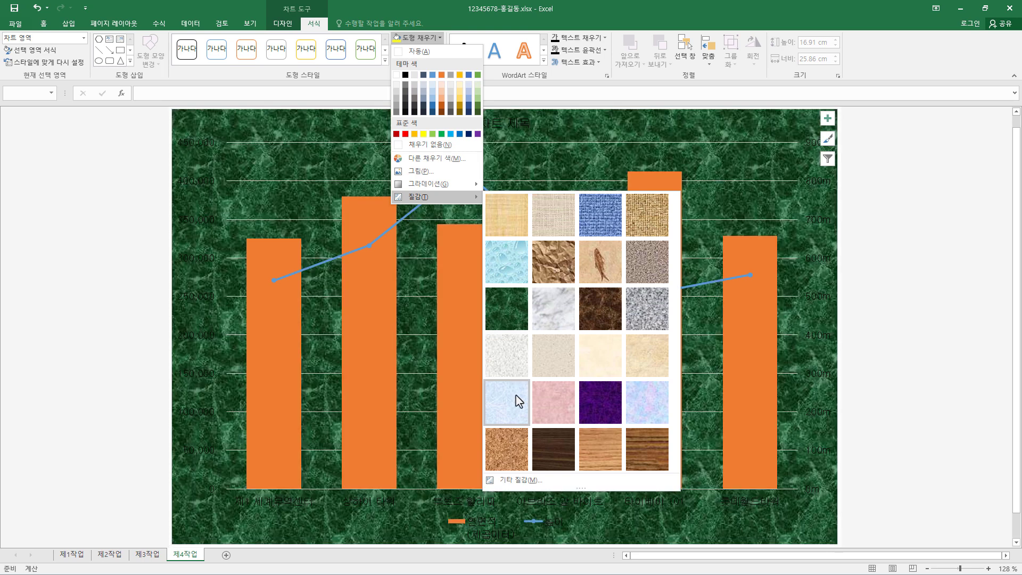
pyautogui.click(519, 402)
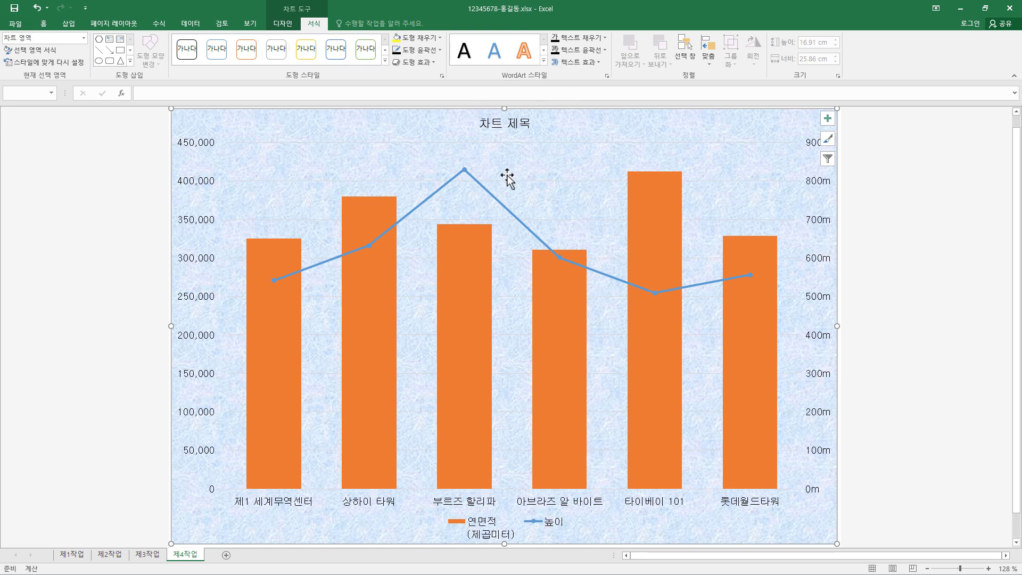
# Fill the chart's plot area with solid white.
pyautogui.click(543, 167)
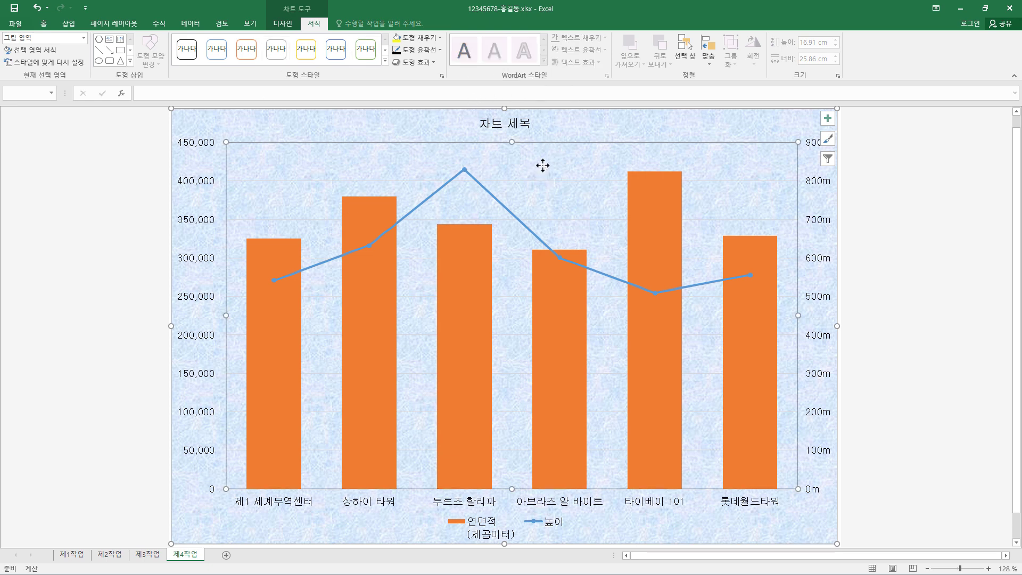
pyautogui.click(440, 38)
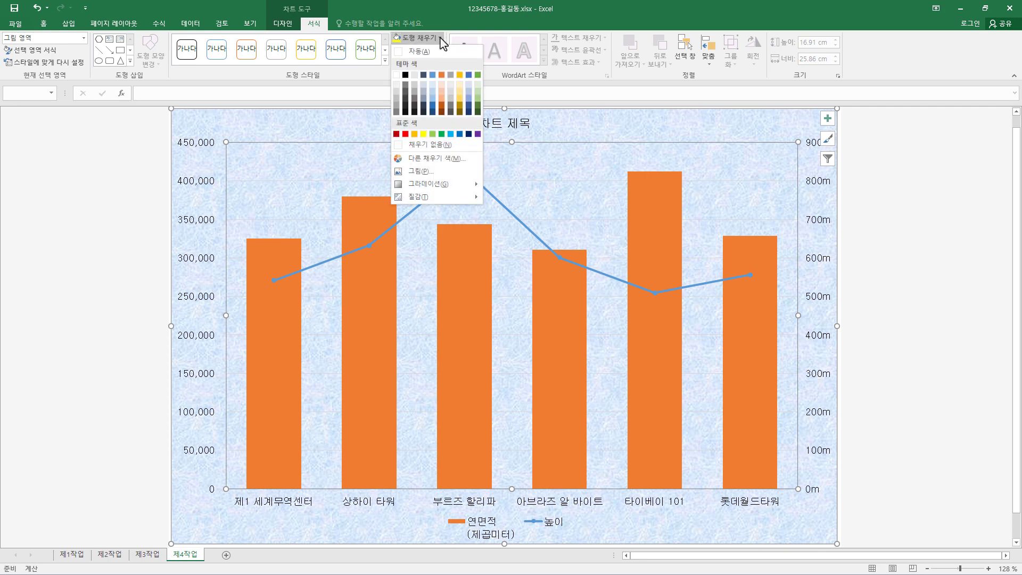
pyautogui.click(397, 75)
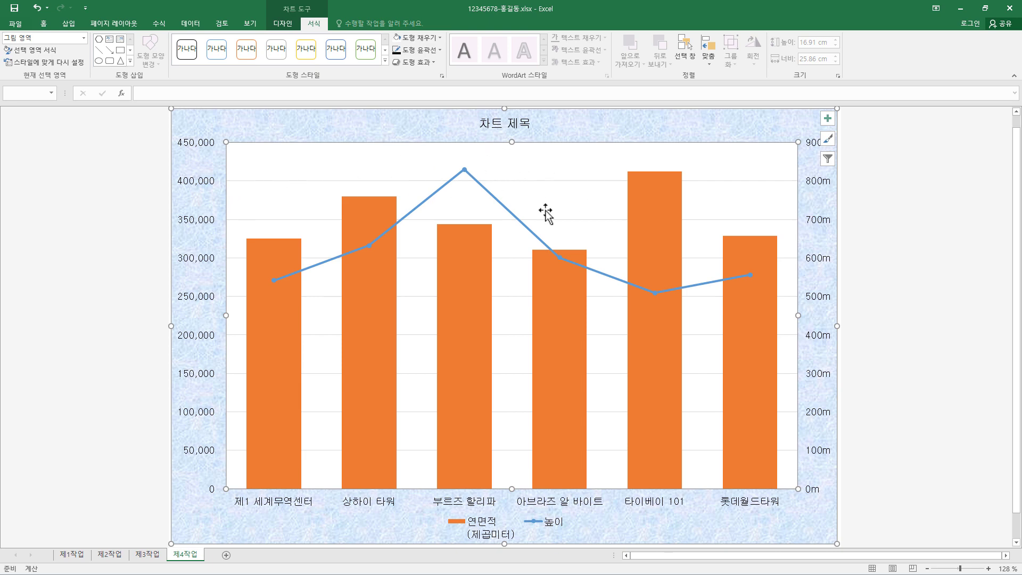
# Format the major gridlines of the vertical value axis as black dashed lines.
pyautogui.click(558, 182)
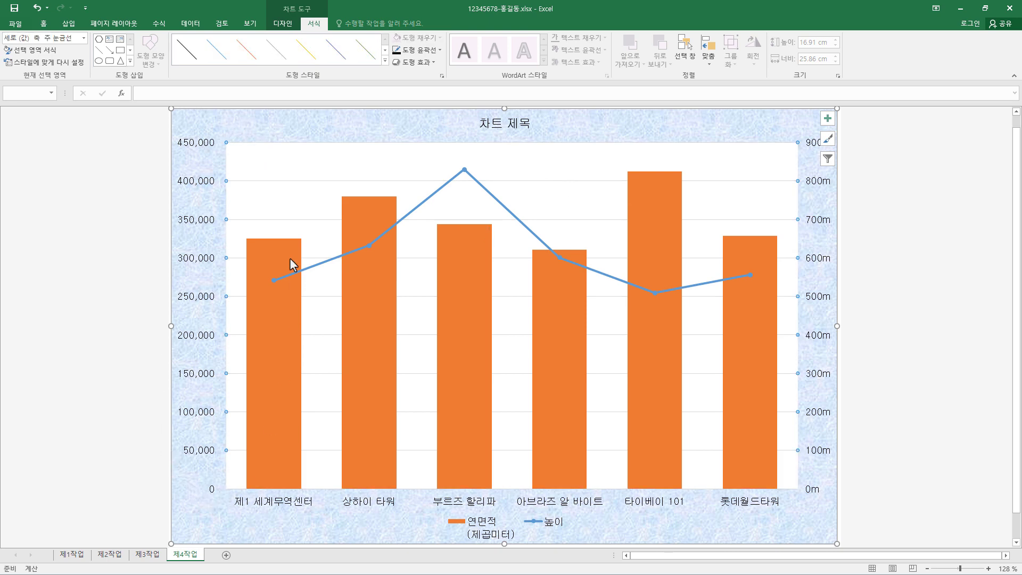
pyautogui.click(440, 50)
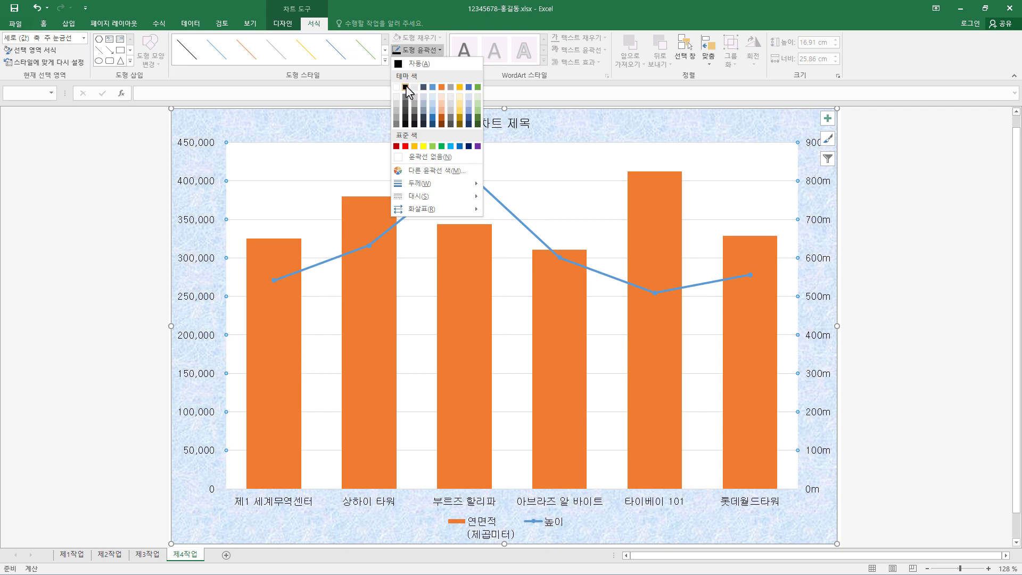
pyautogui.click(406, 87)
pyautogui.click(440, 49)
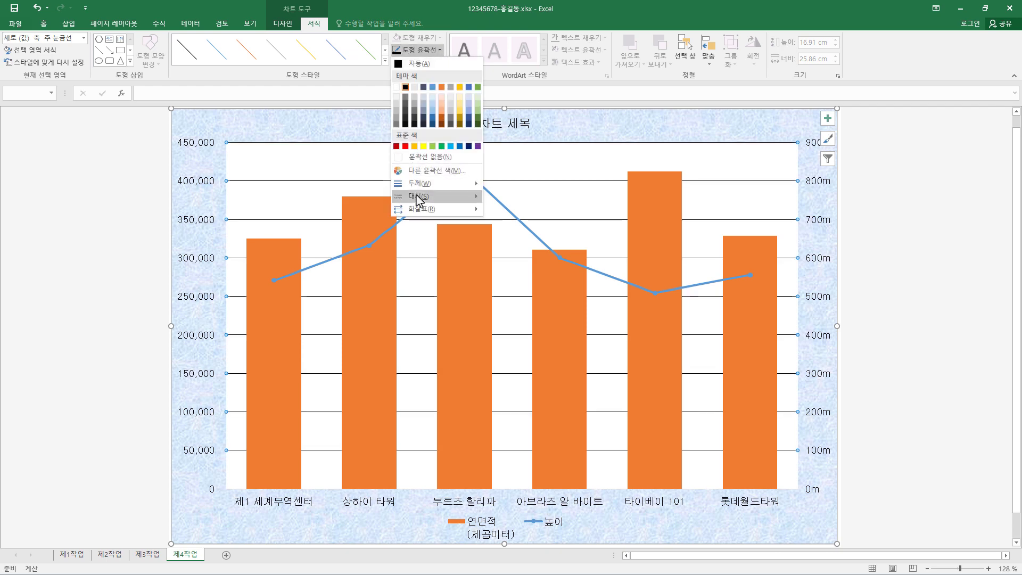
pyautogui.moveTo(469, 202)
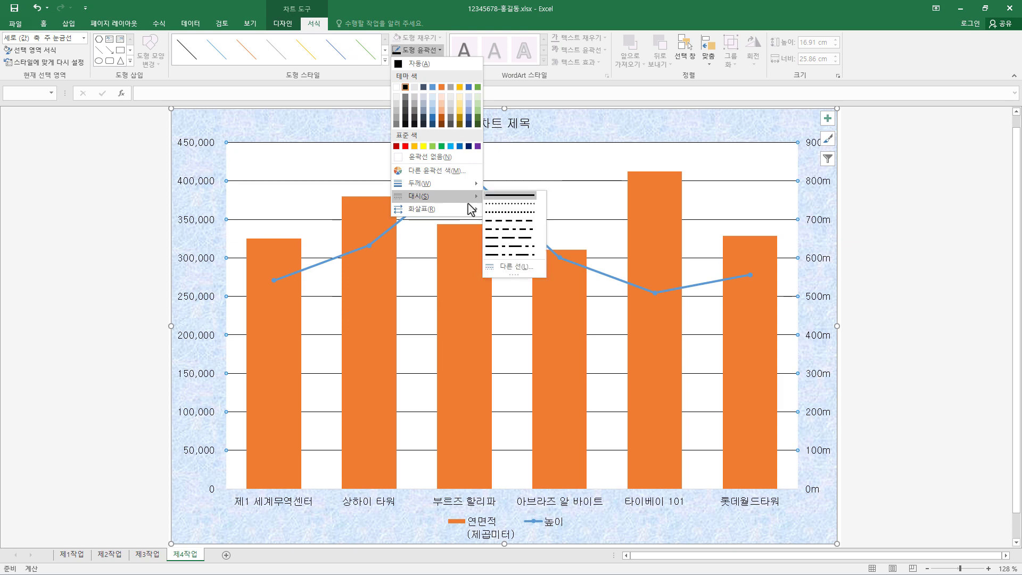
pyautogui.click(519, 222)
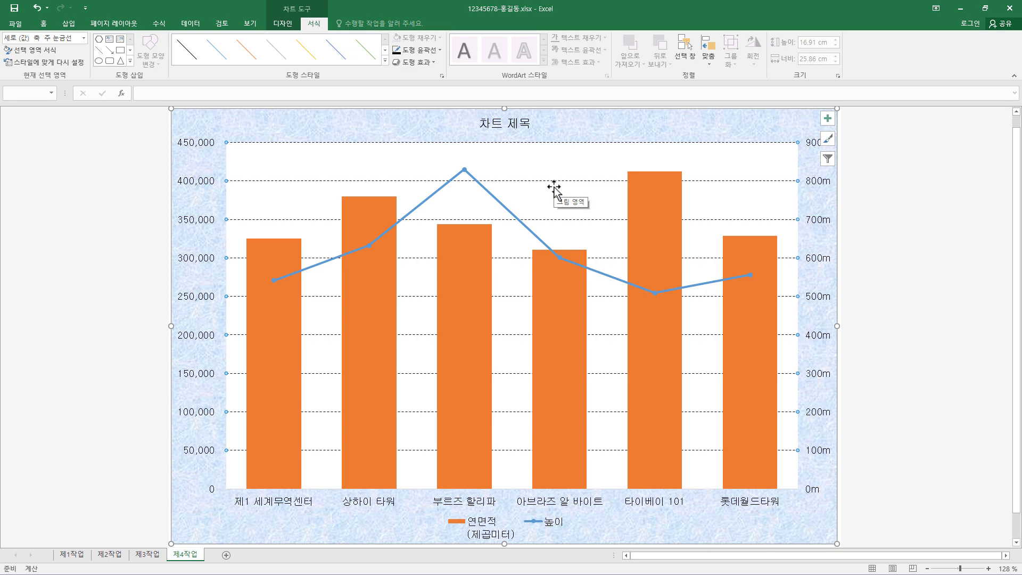
# Give the chart title a white fill and a black outline.
pyautogui.click(504, 139)
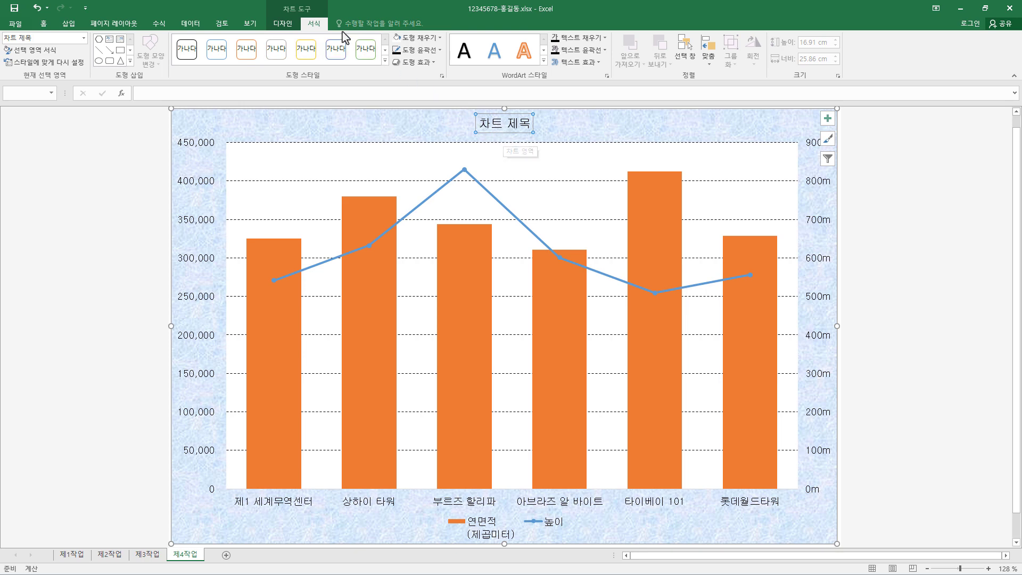
pyautogui.click(440, 38)
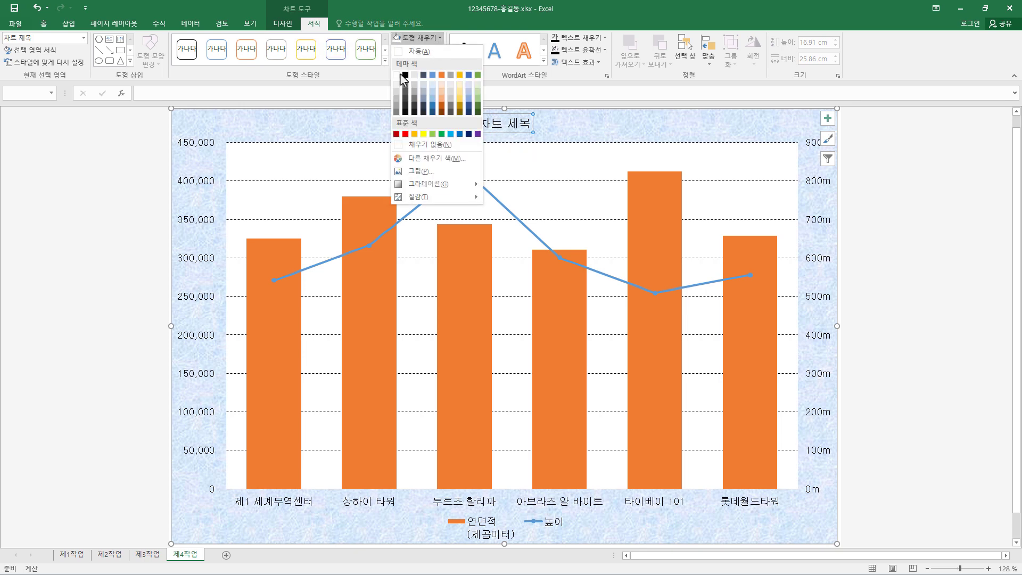
pyautogui.click(398, 75)
pyautogui.click(439, 50)
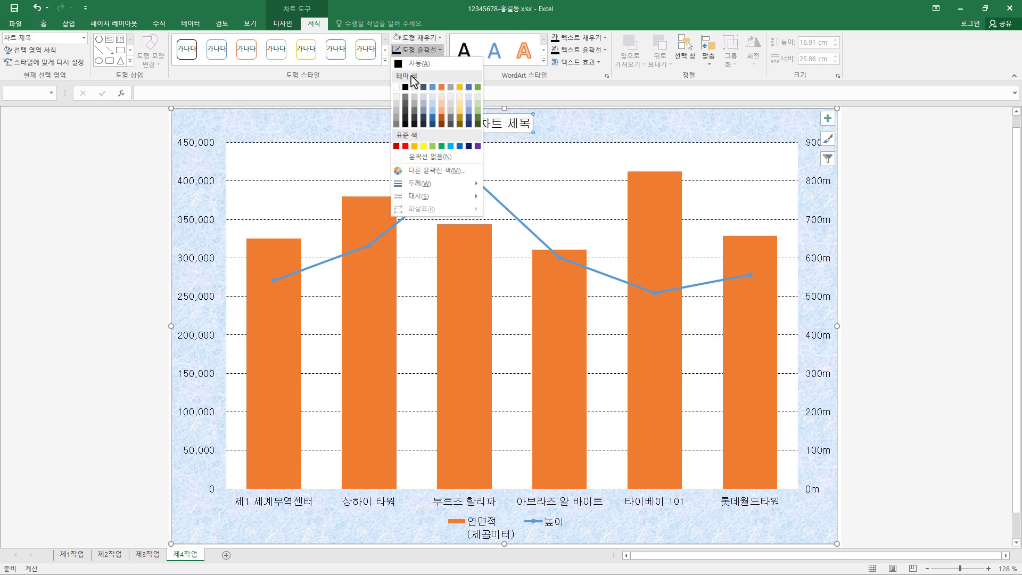
pyautogui.click(404, 88)
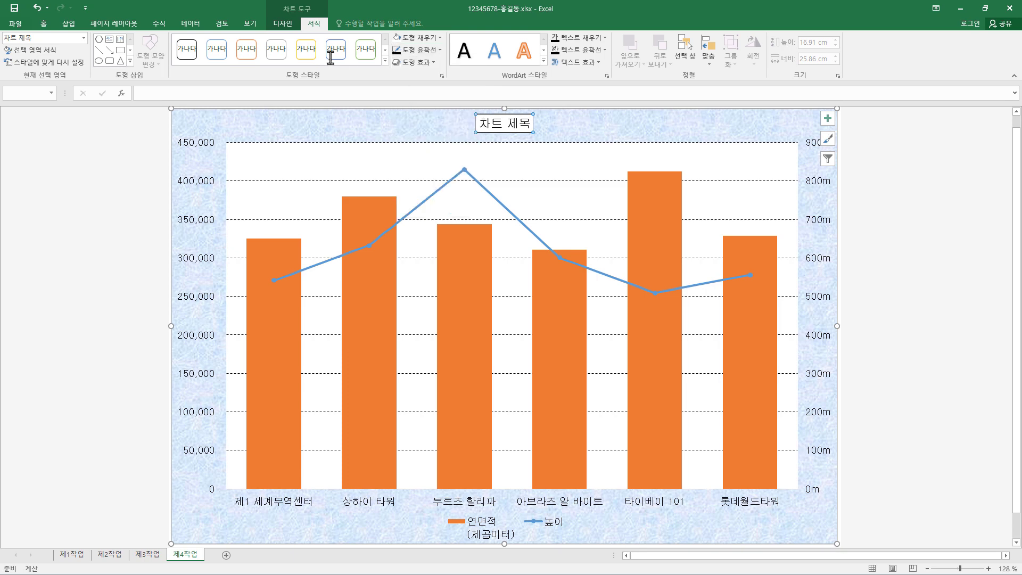
# Make the chart title bold at size 20 and replace its text with "사무/관광 및 사무/호텔/주거 용도 마천루 빌딩 현황".
pyautogui.click(45, 30)
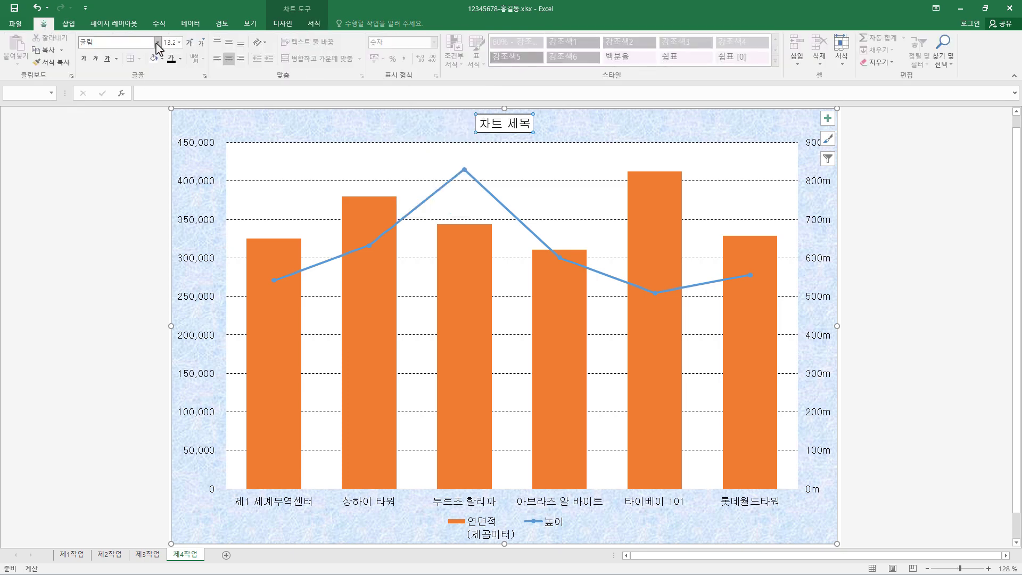
pyautogui.click(141, 42)
pyautogui.click(179, 42)
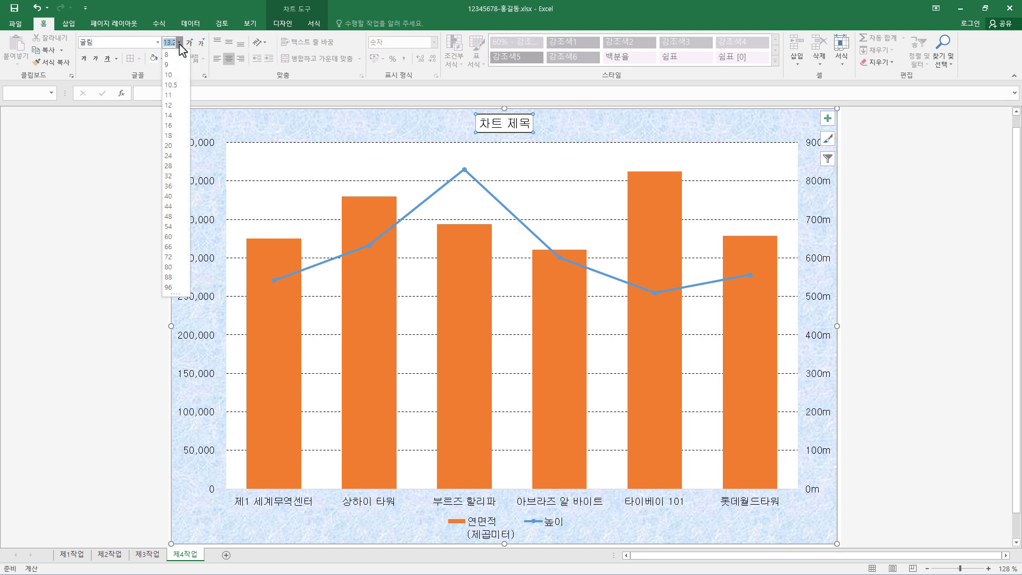
pyautogui.click(176, 148)
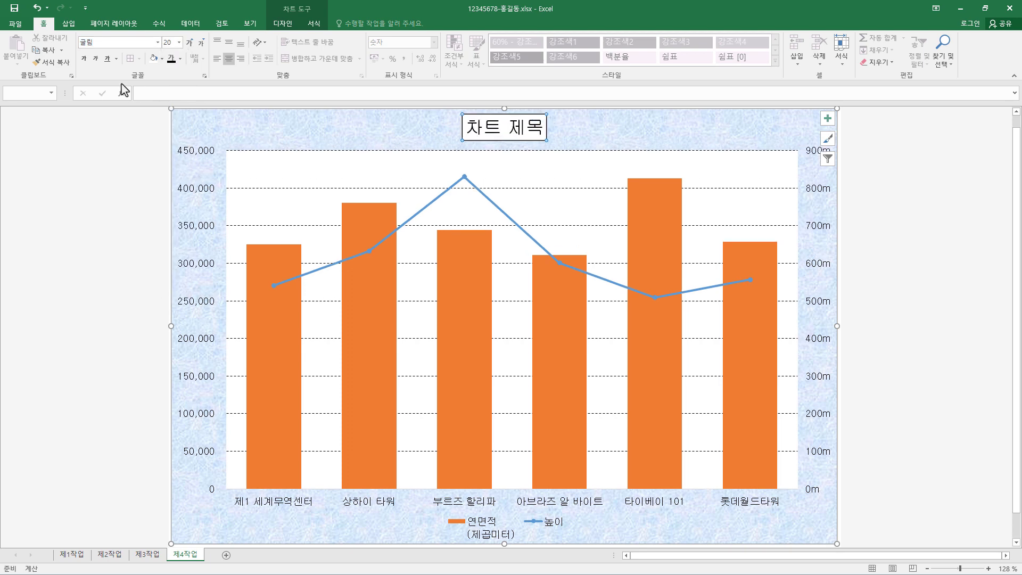
pyautogui.click(85, 59)
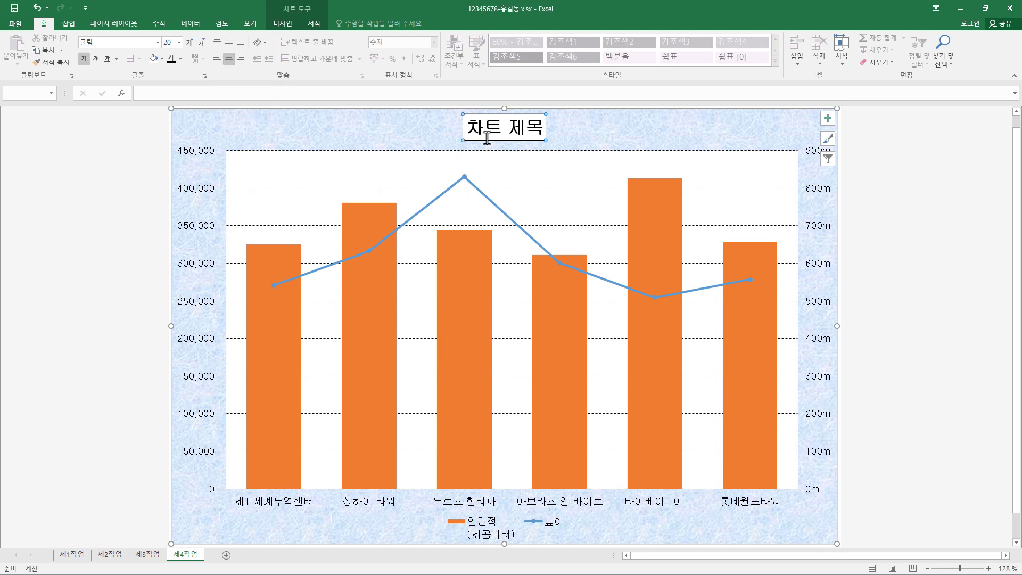
pyautogui.moveTo(468, 128); pyautogui.dragTo(544, 130)
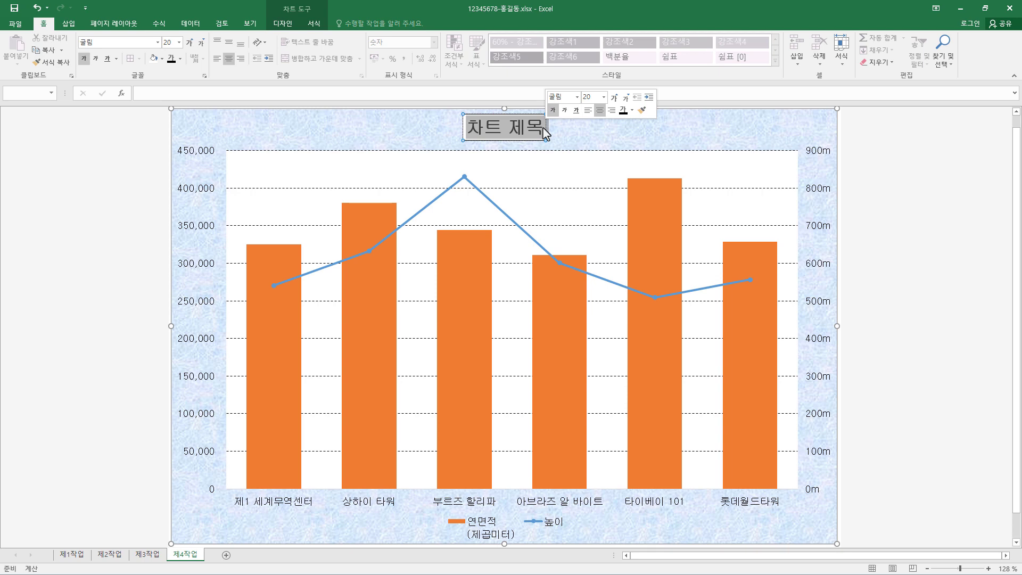
pyautogui.write('사무/관광 및 사무/호텔/주거 용도 마천루 빌딩 현황')
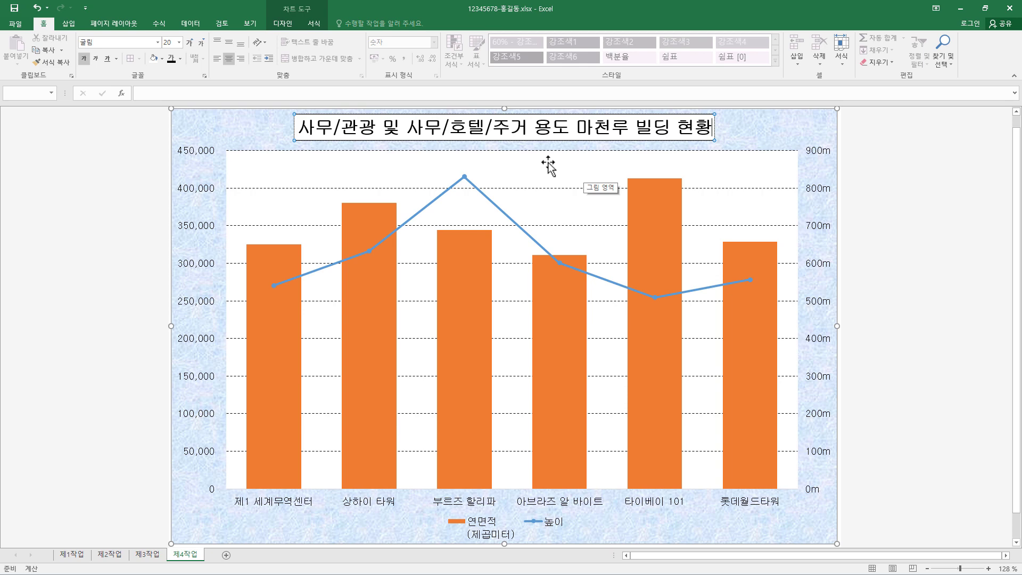
# Change the 높이 line series markers to the built-in triangle shape at size 10.
pyautogui.click(465, 179)
pyautogui.rightClick(465, 181)
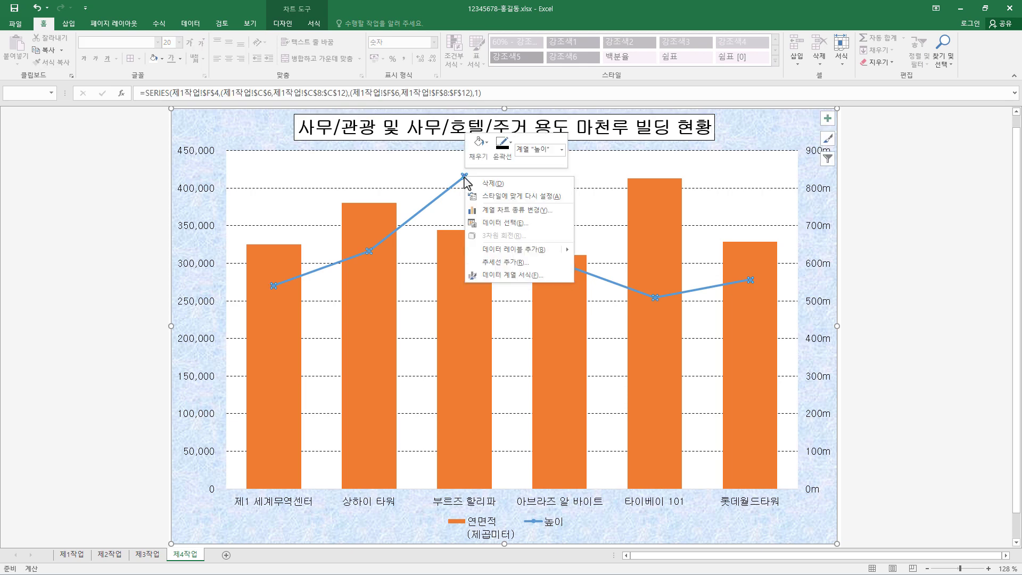
pyautogui.click(521, 275)
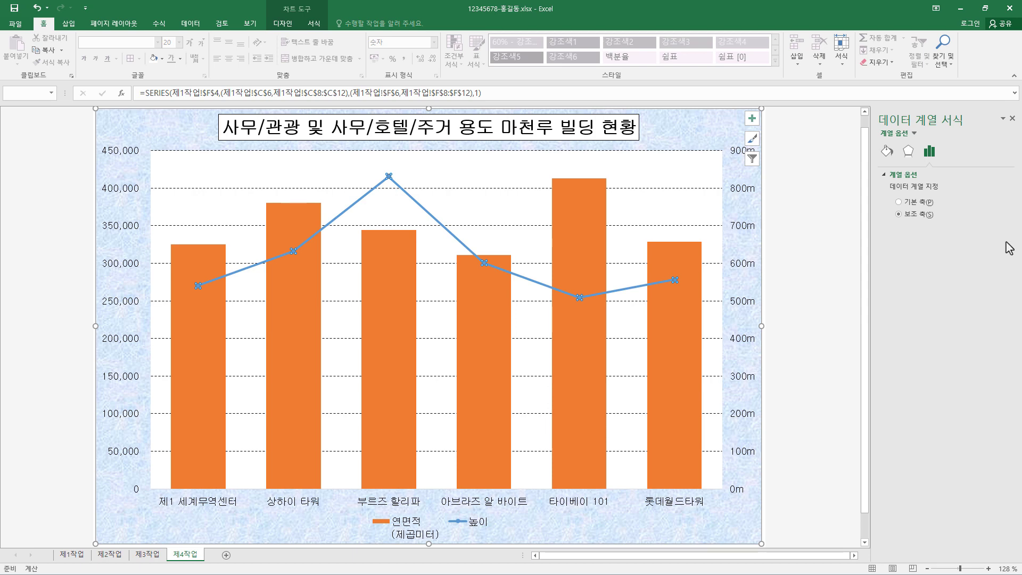
pyautogui.click(886, 152)
pyautogui.click(917, 175)
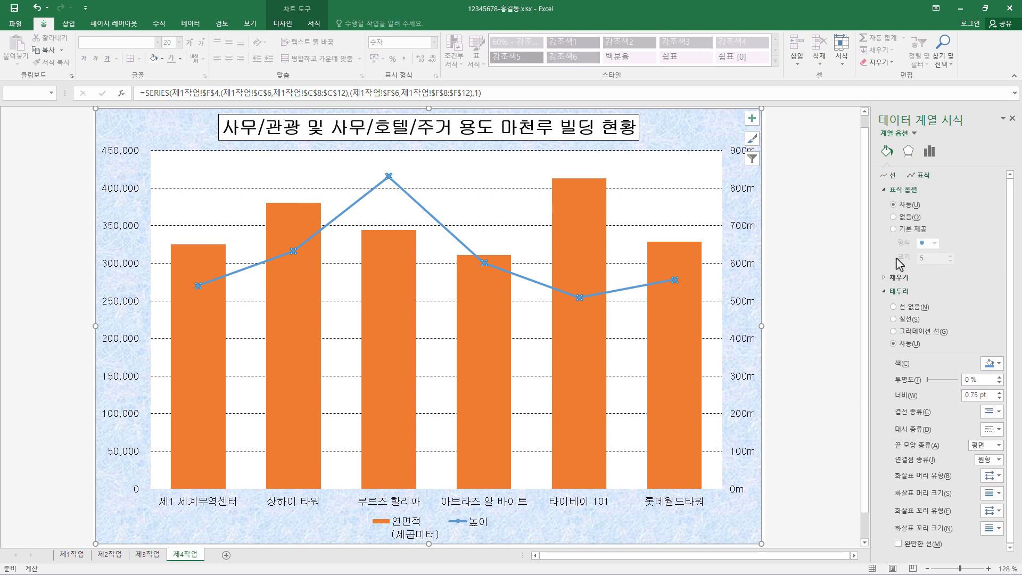
pyautogui.click(894, 230)
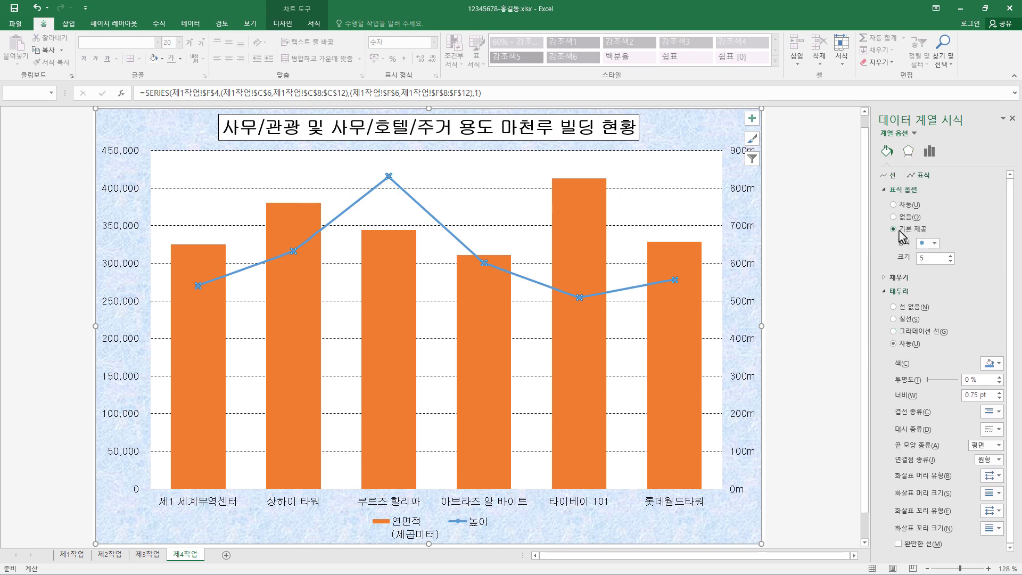
pyautogui.click(935, 244)
pyautogui.click(927, 277)
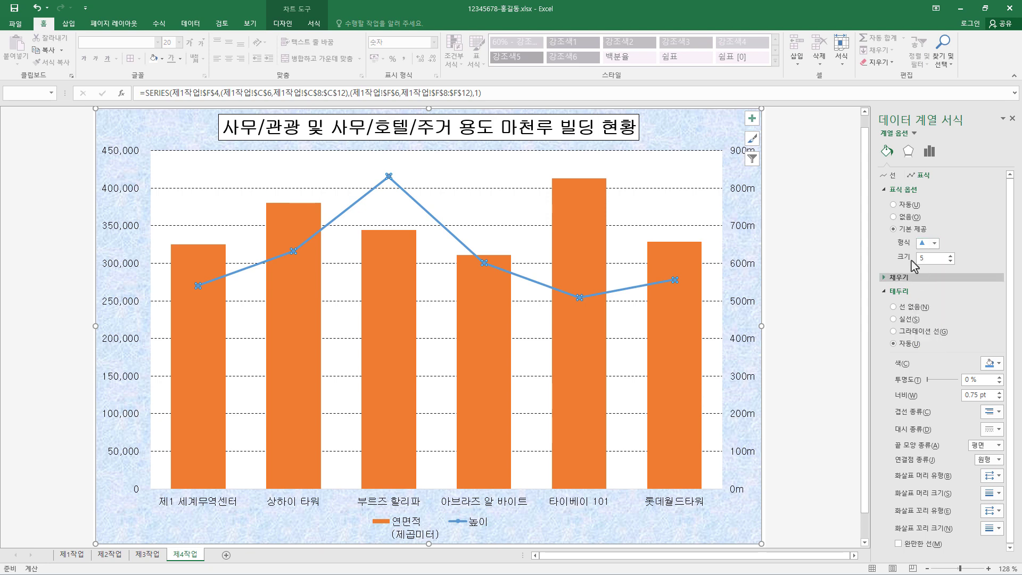
pyautogui.click(952, 256)
pyautogui.click(951, 256)
pyautogui.click(951, 255)
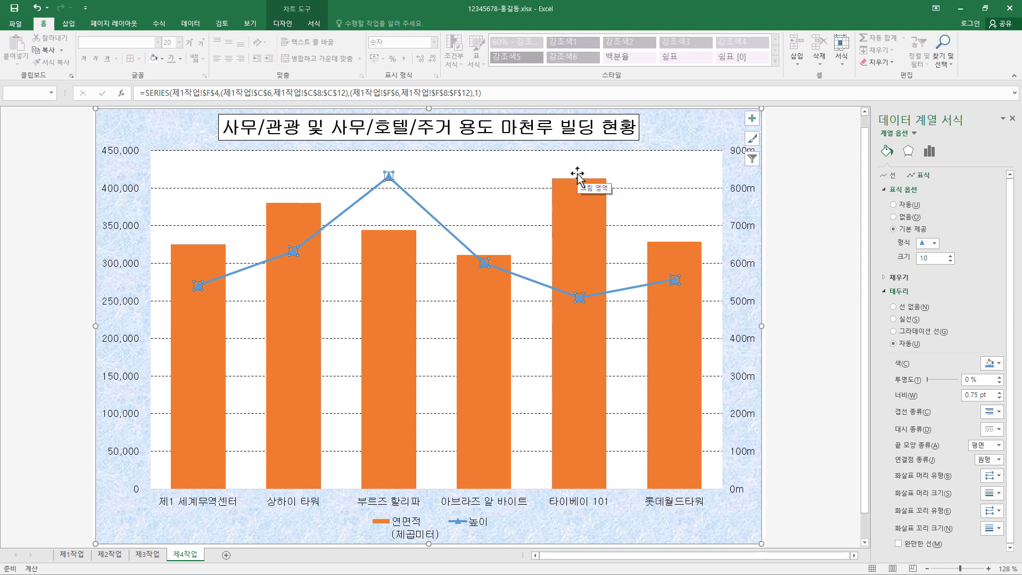
# Add a data label to only the 타이베이 101 column of the 연면적 series.
pyautogui.click(577, 208)
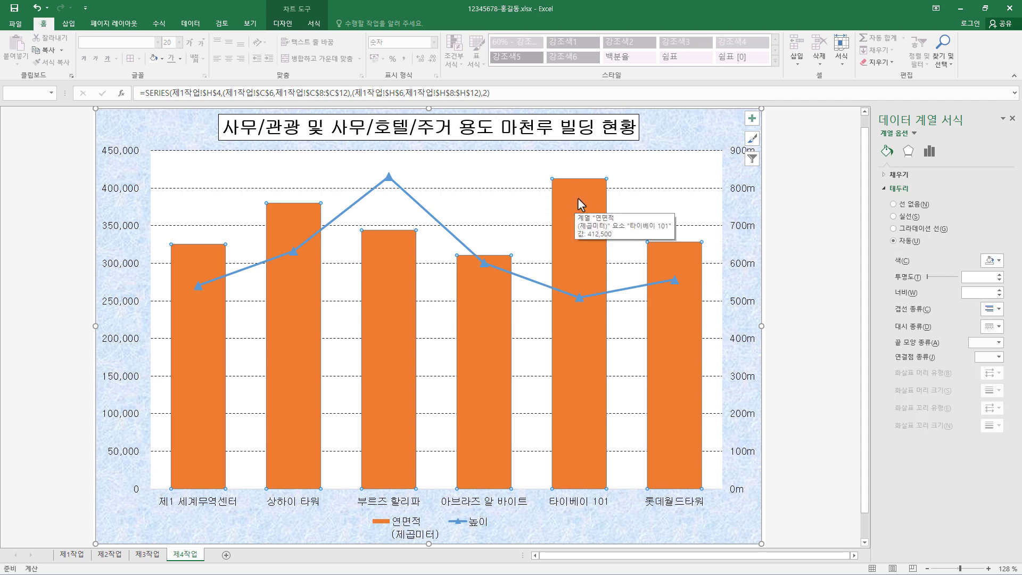
pyautogui.click(579, 202)
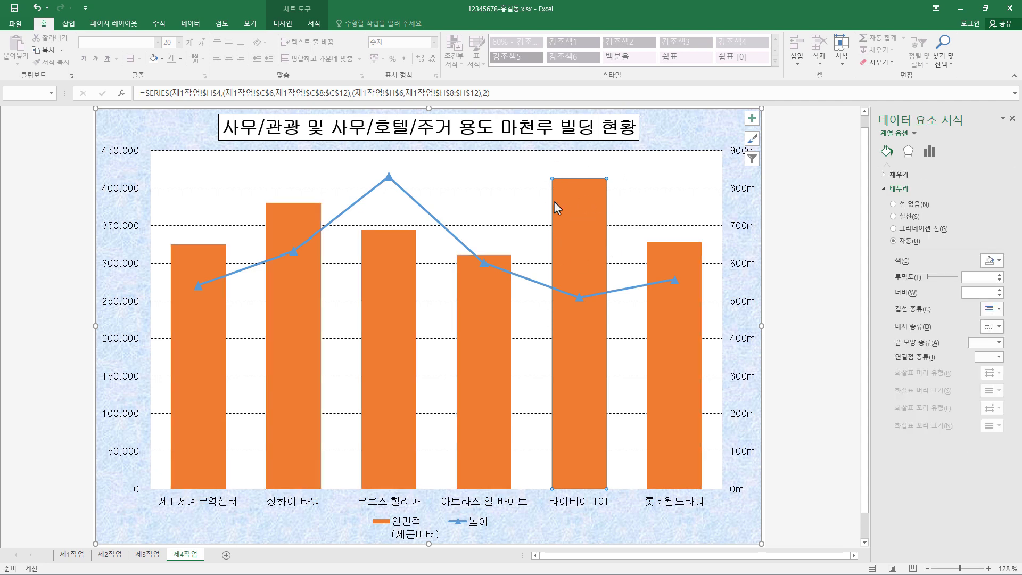
pyautogui.rightClick(578, 192)
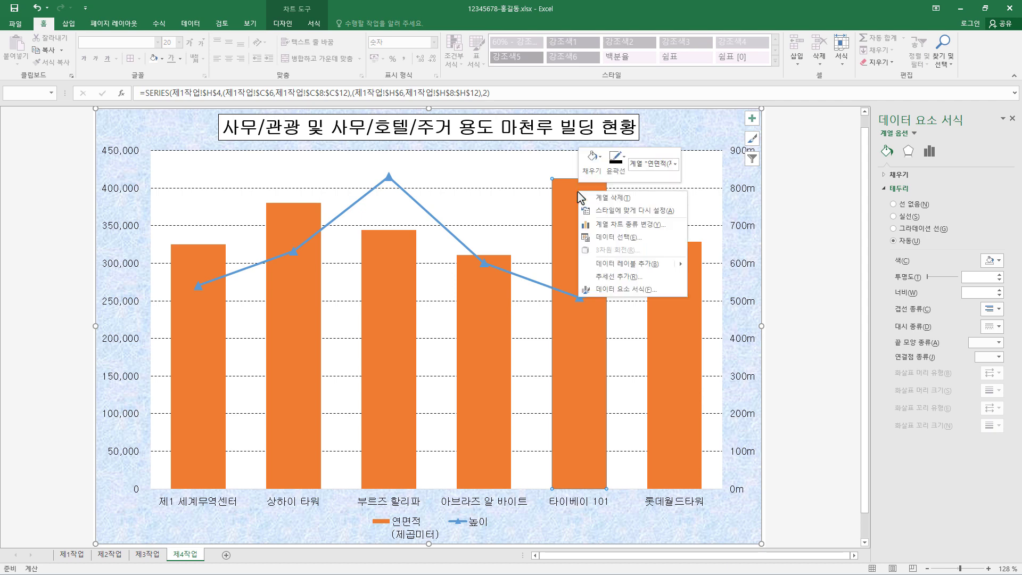
pyautogui.moveTo(642, 263)
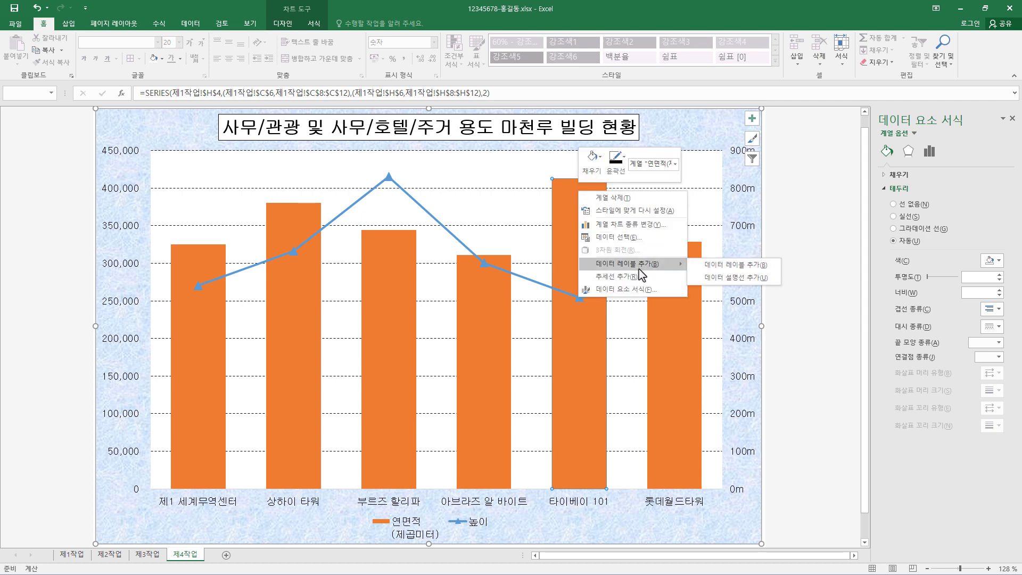
pyautogui.click(745, 265)
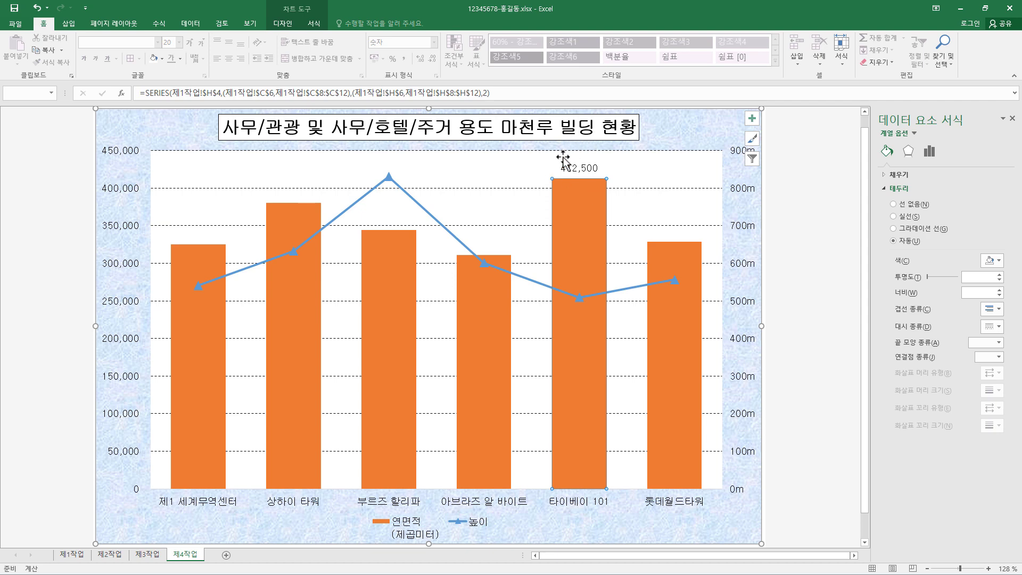
pyautogui.click(583, 182)
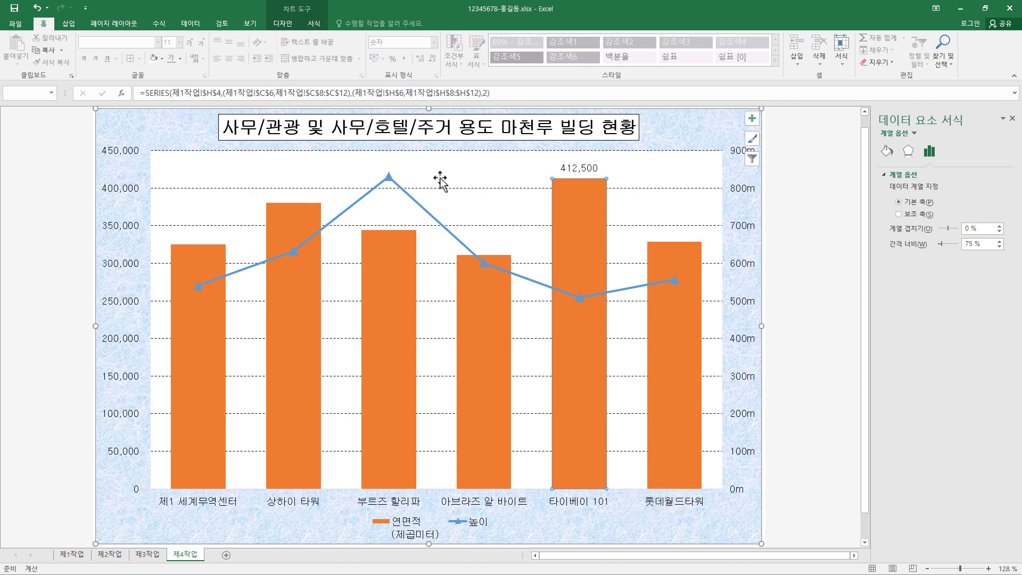
# Give the primary value axis, the secondary value axis and the horizontal category axis black outlines.
pyautogui.click(131, 158)
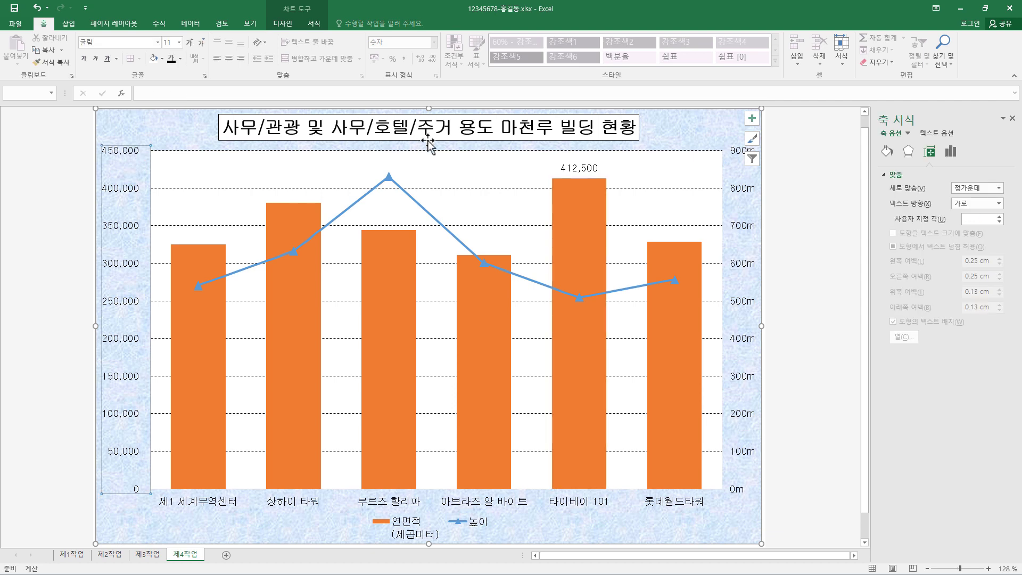
pyautogui.click(314, 24)
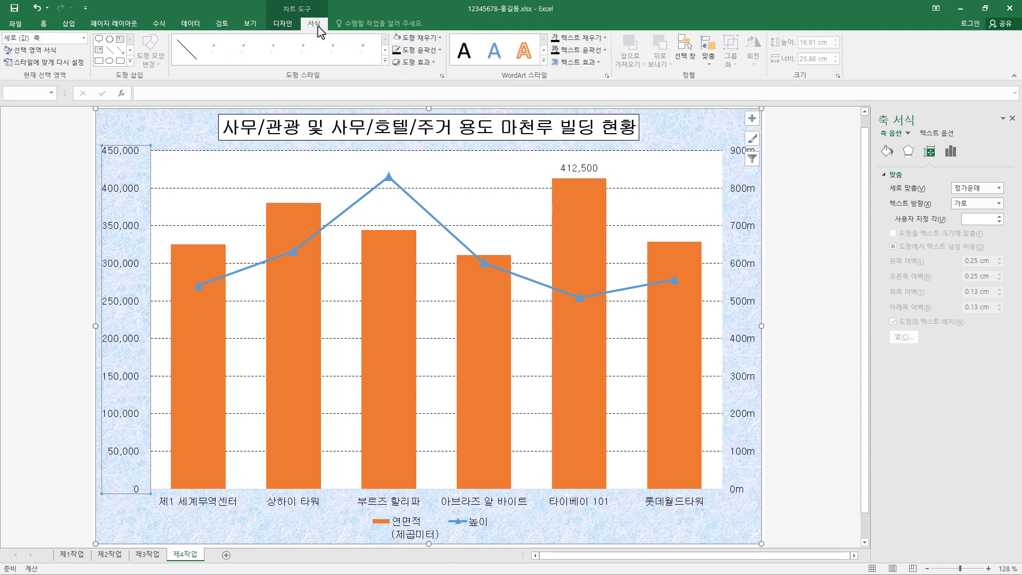
pyautogui.click(439, 51)
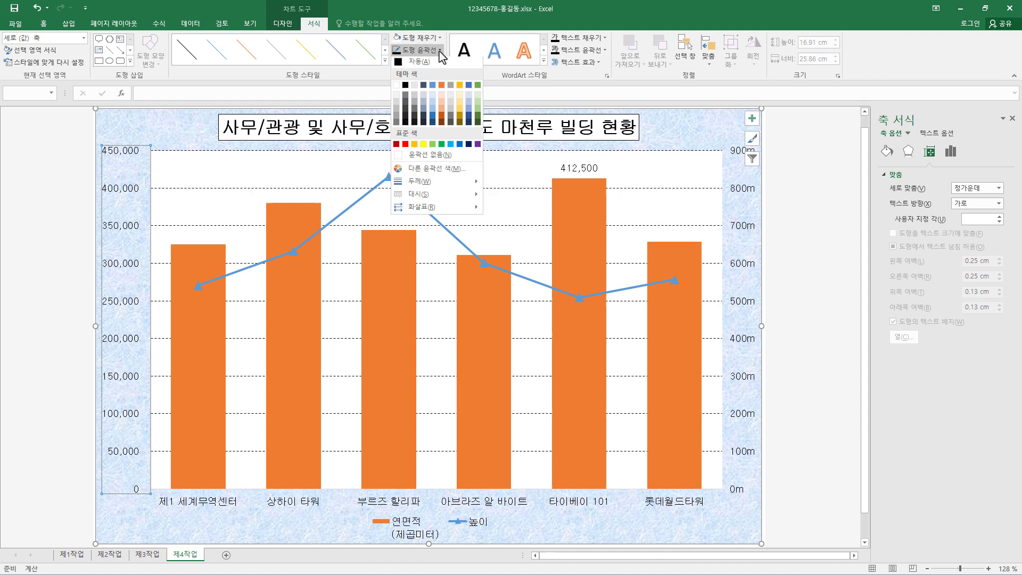
pyautogui.click(406, 88)
pyautogui.click(750, 195)
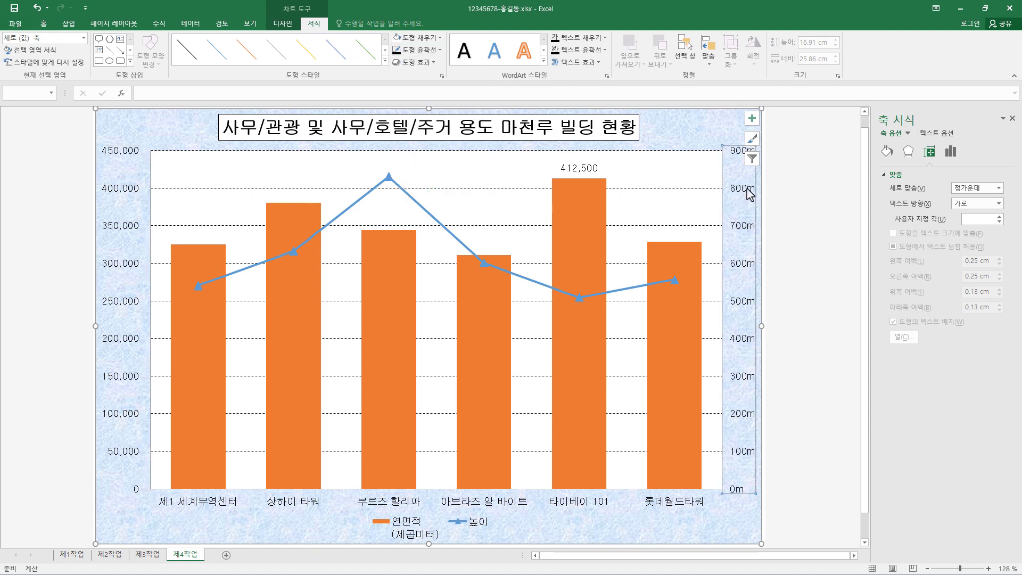
pyautogui.click(433, 53)
pyautogui.click(406, 88)
pyautogui.click(190, 505)
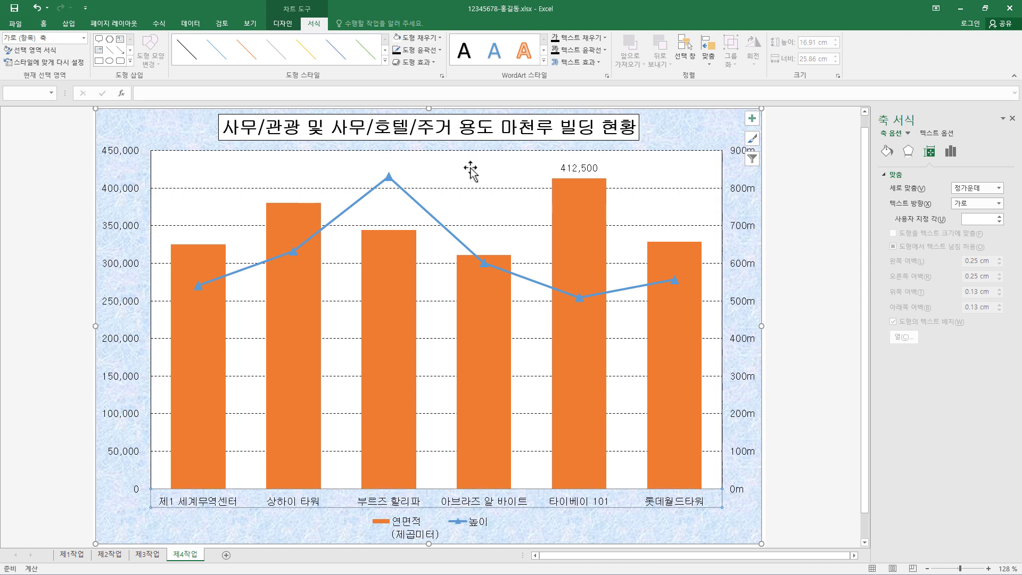
pyautogui.click(426, 51)
pyautogui.click(408, 88)
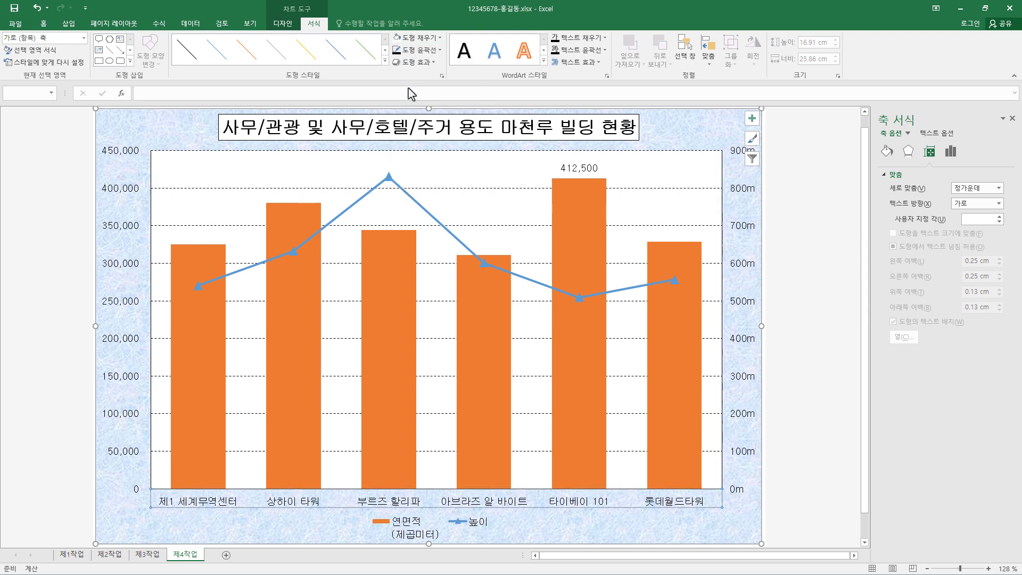
# Set the primary vertical axis number format to 회계 (accounting) with the currency symbol set to 없음 (none).
pyautogui.click(128, 197)
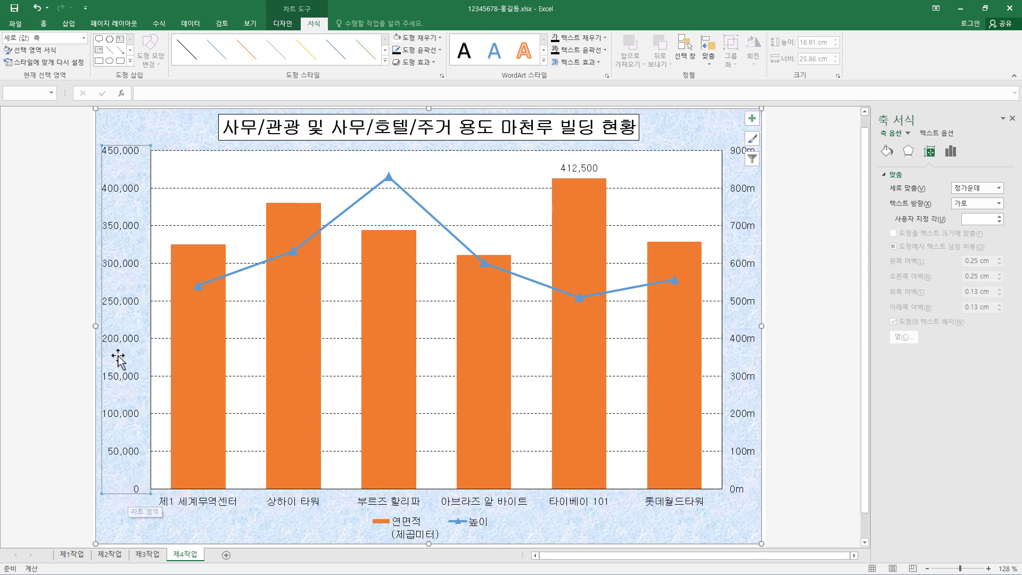
pyautogui.click(56, 374)
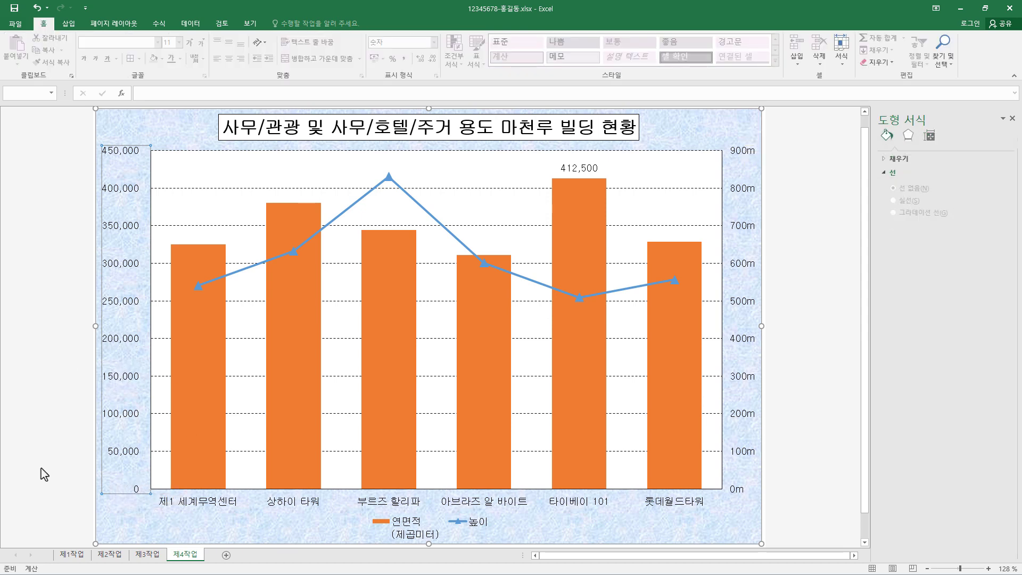
pyautogui.click(133, 345)
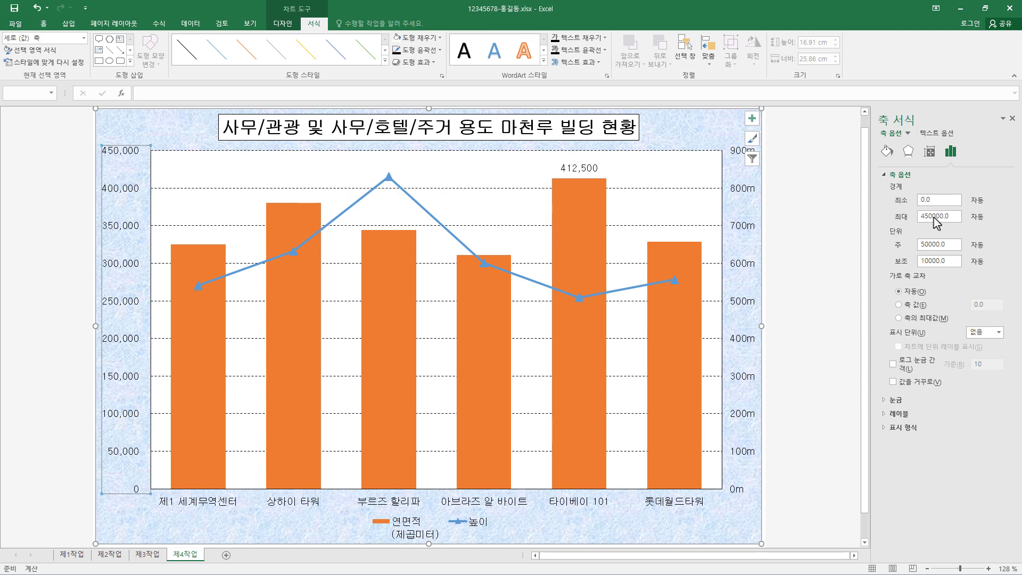
pyautogui.click(888, 429)
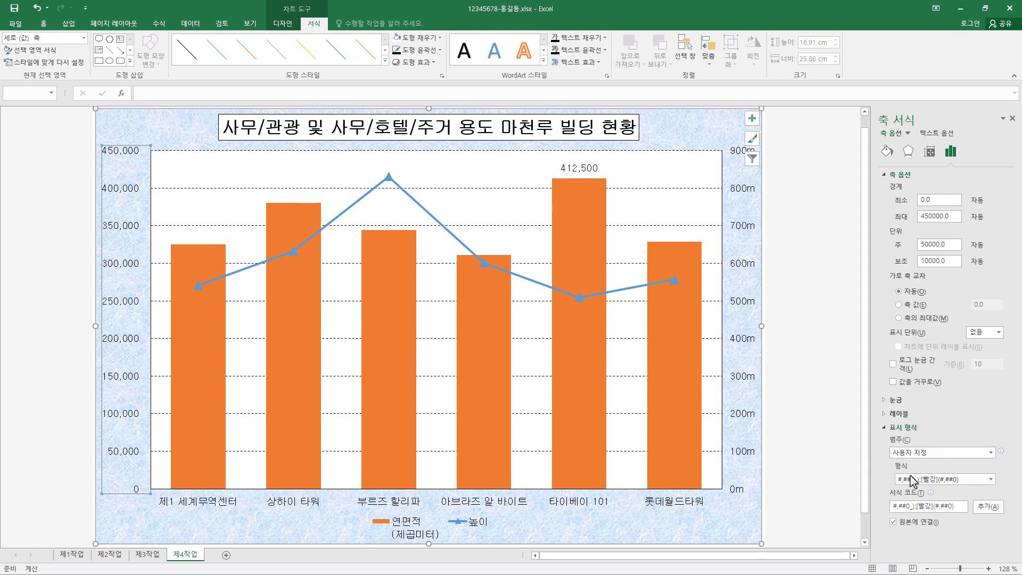
pyautogui.click(991, 454)
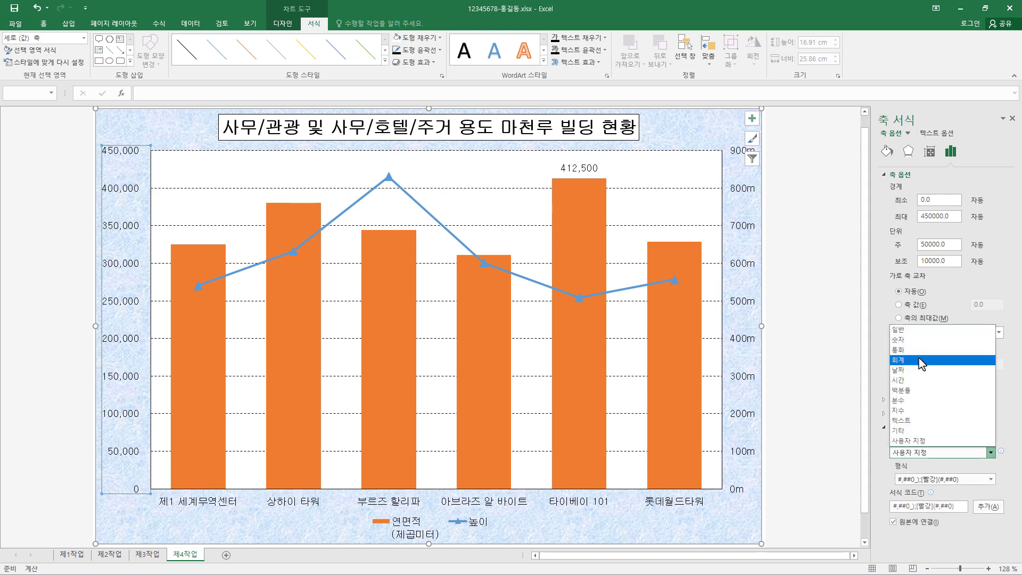
pyautogui.click(921, 361)
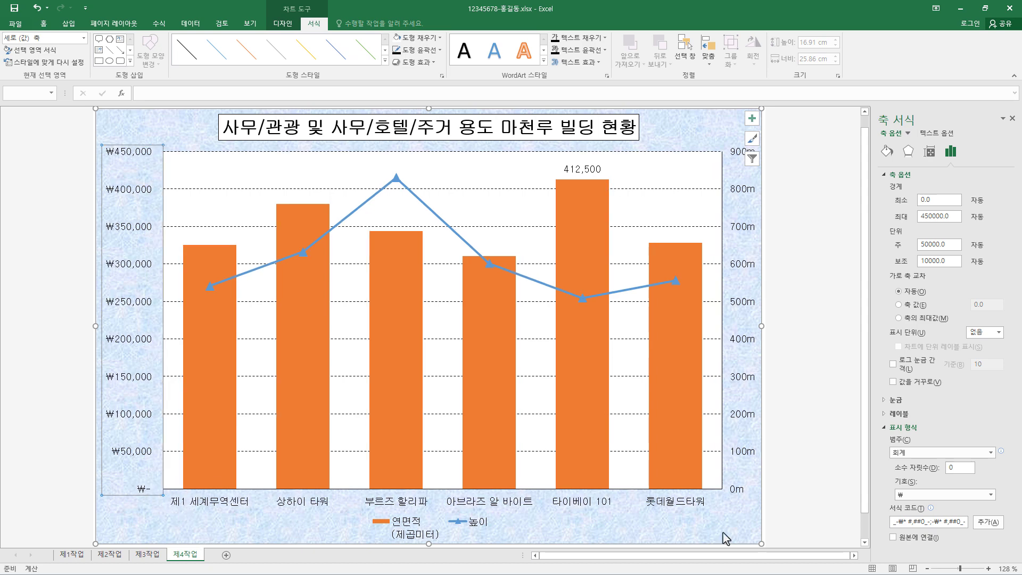
pyautogui.click(929, 495)
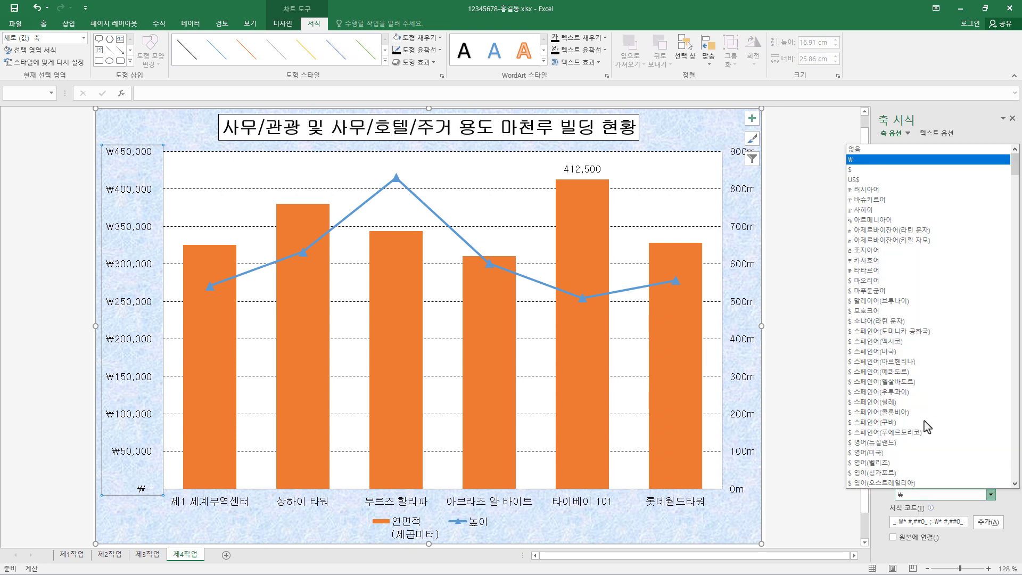
pyautogui.click(900, 150)
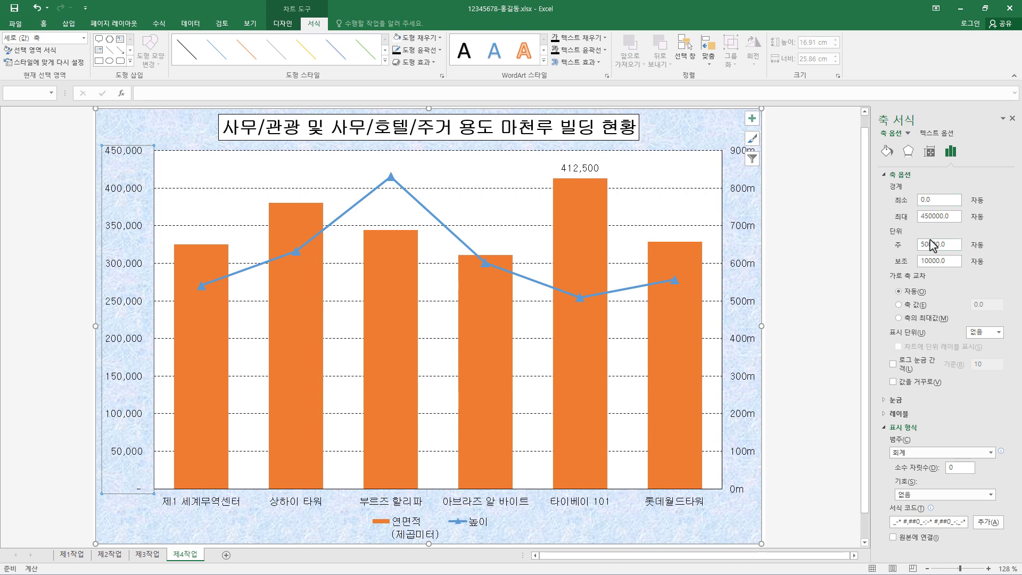
# Set the major unit of the secondary vertical axis to 200.
pyautogui.click(748, 306)
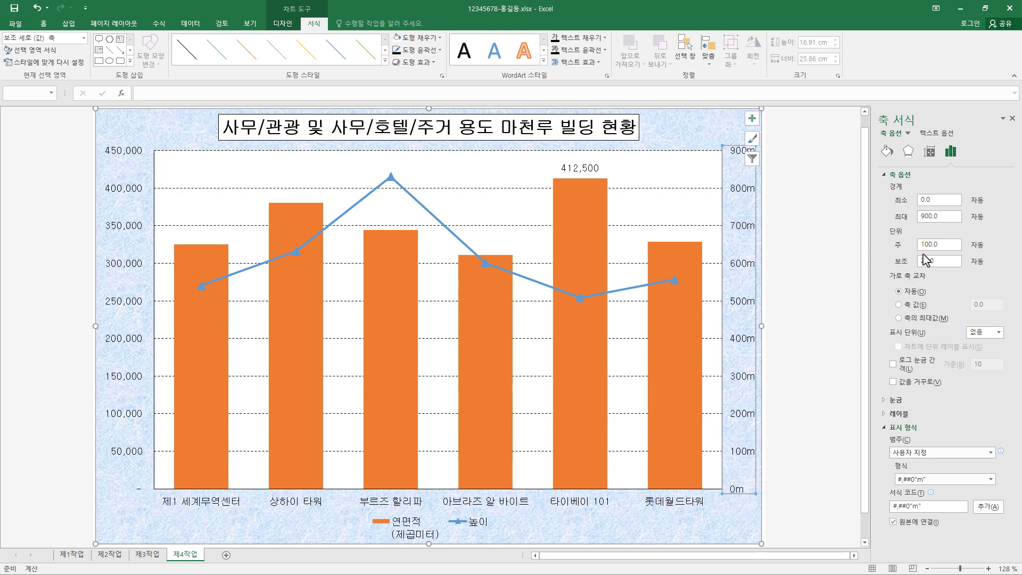
pyautogui.moveTo(938, 248); pyautogui.dragTo(894, 249)
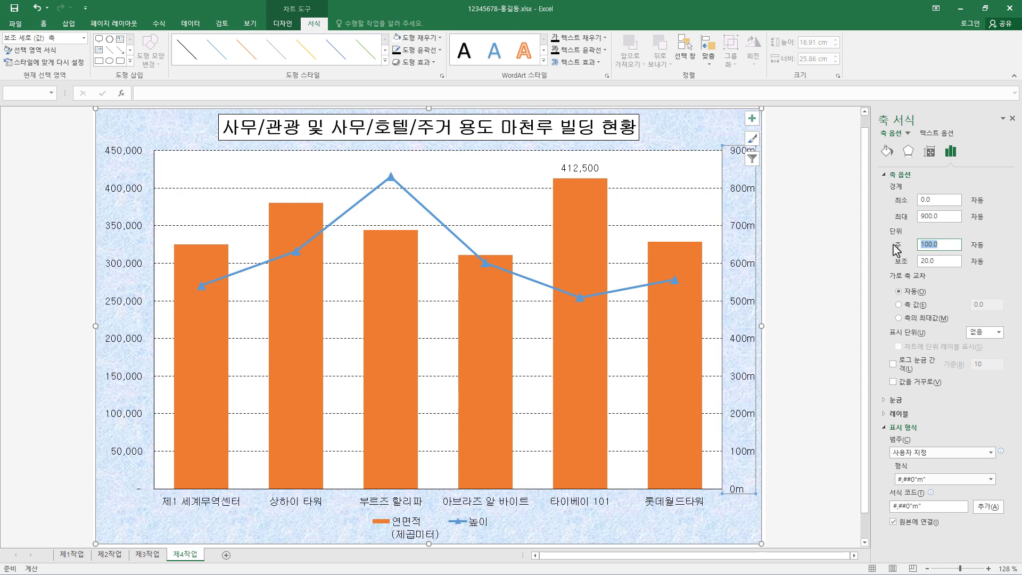
pyautogui.press('Return')
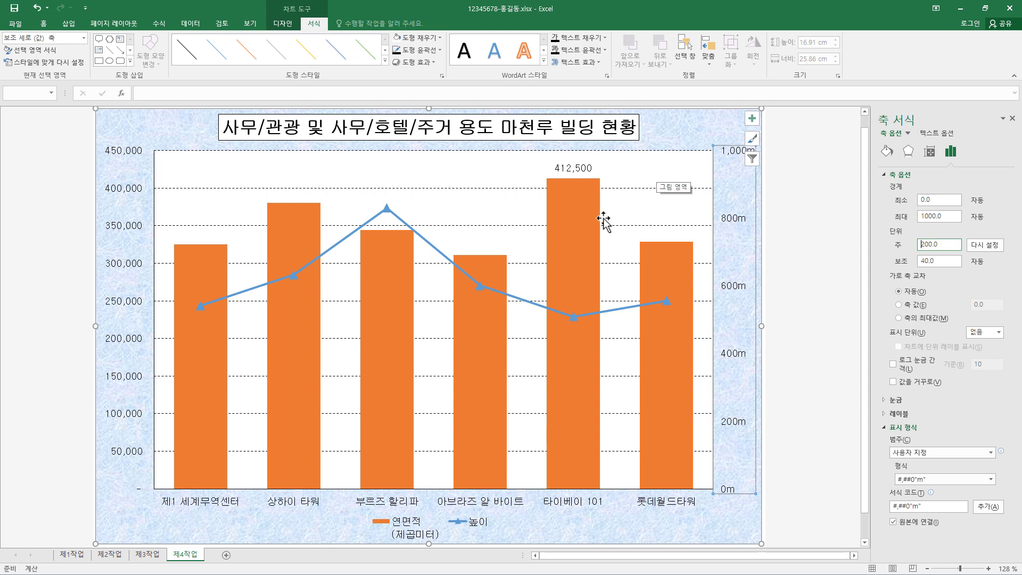
# Rename the 연면적 series in the chart's data source to the single-line name 연면적(제곱미터).
pyautogui.rightClick(419, 535)
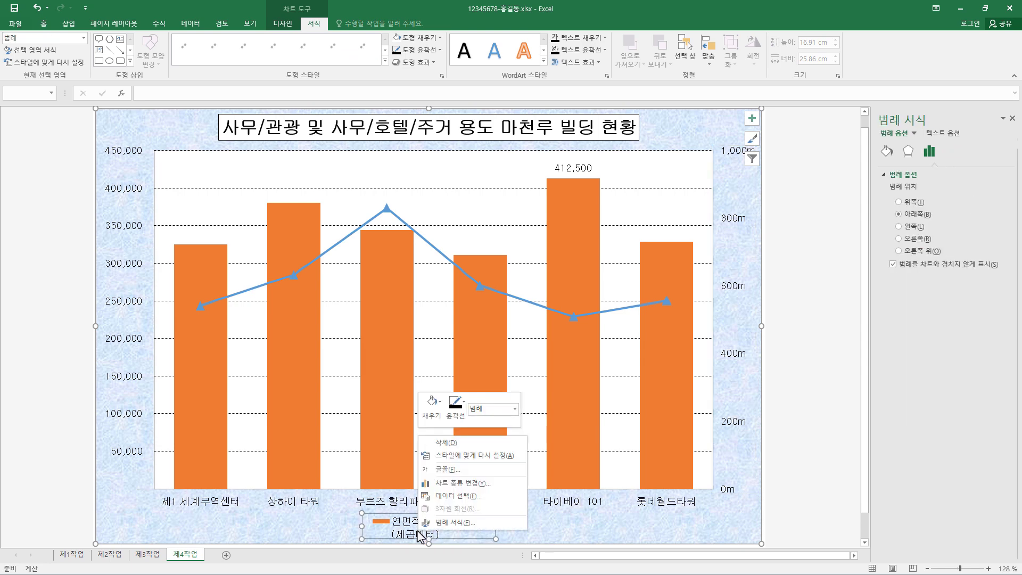
pyautogui.click(469, 497)
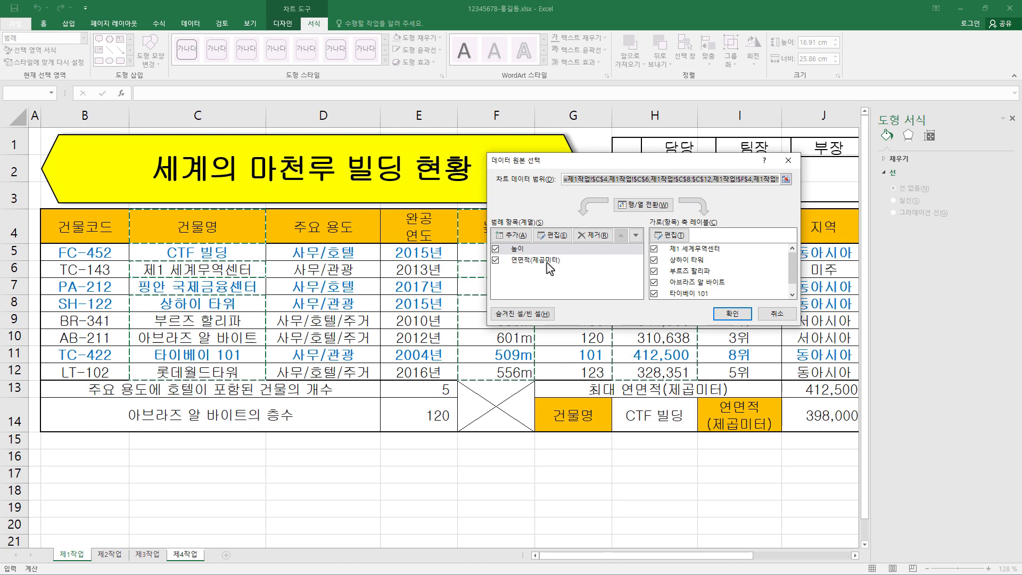
pyautogui.click(549, 263)
pyautogui.click(553, 236)
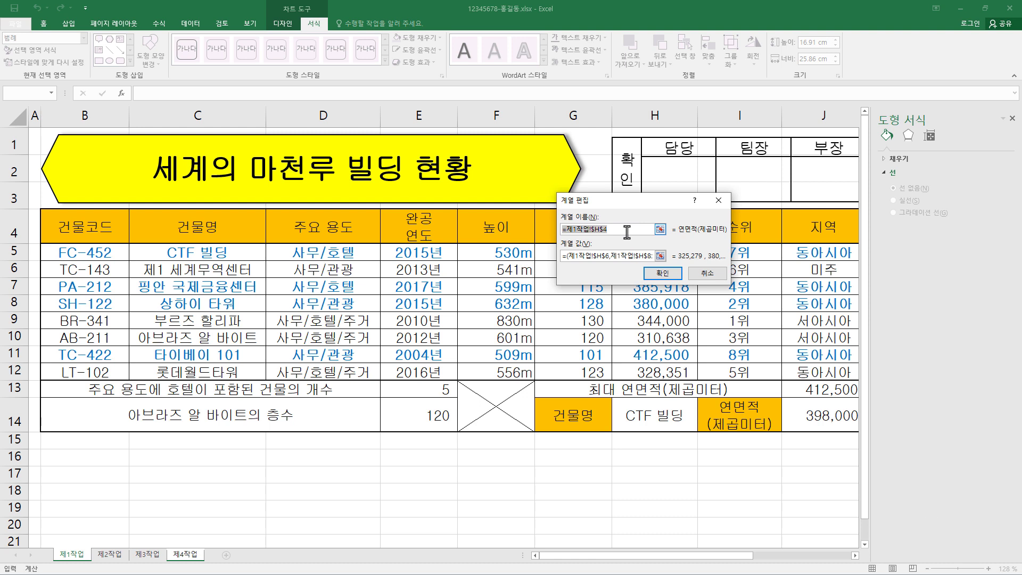
pyautogui.write('연면적(제곱미터')
pyautogui.click(671, 274)
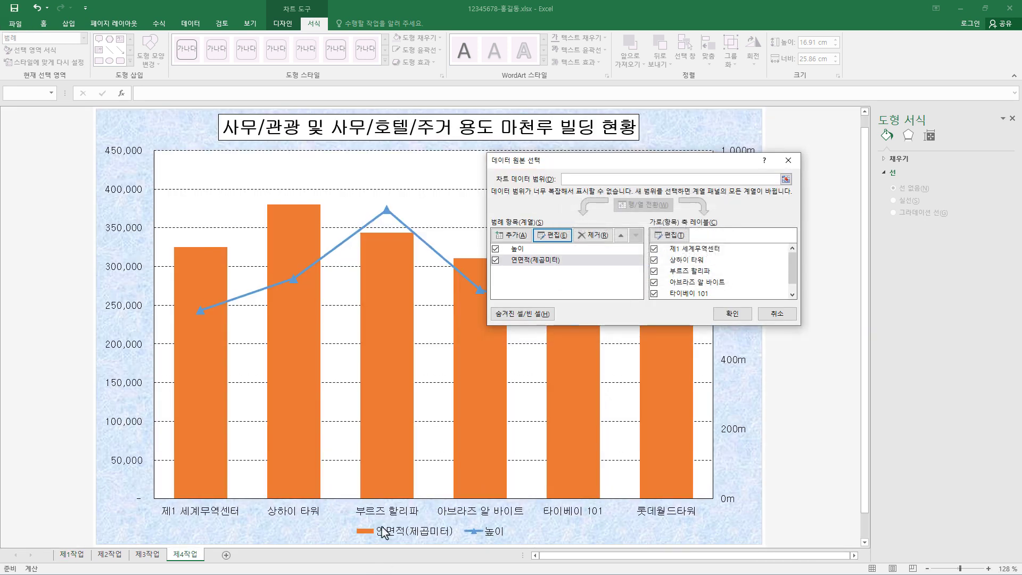
pyautogui.click(732, 313)
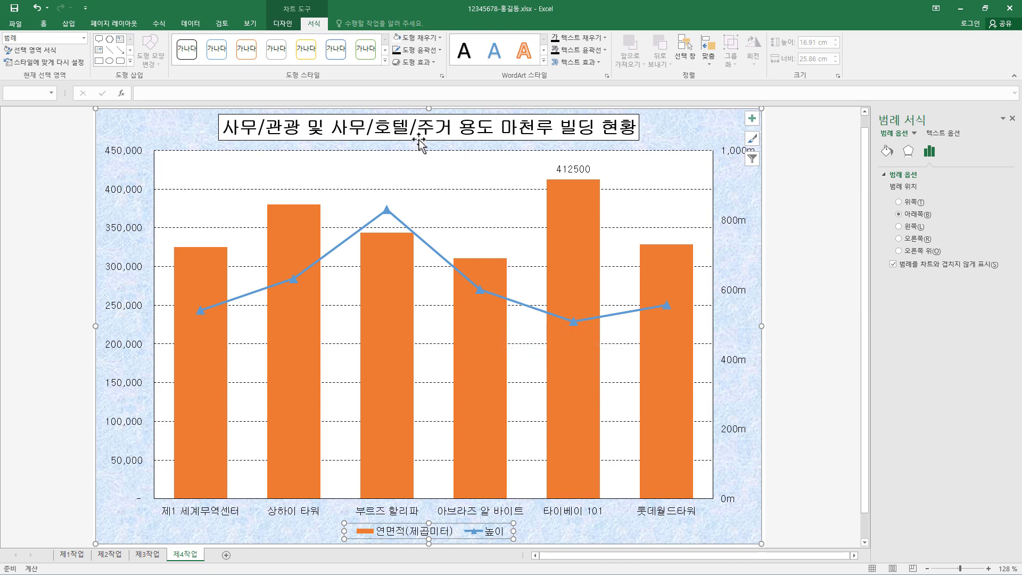
# Draw a rounded rectangular callout about 2.94 cm wide and 1.78 cm high, with its tail pointing at the 타이베이 101 data label.
pyautogui.click(131, 61)
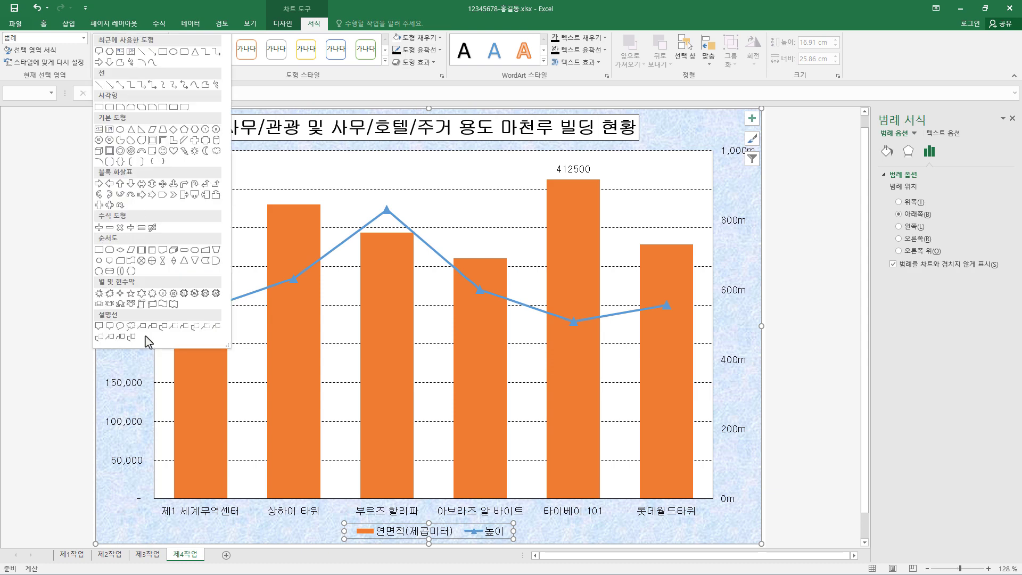
pyautogui.click(110, 326)
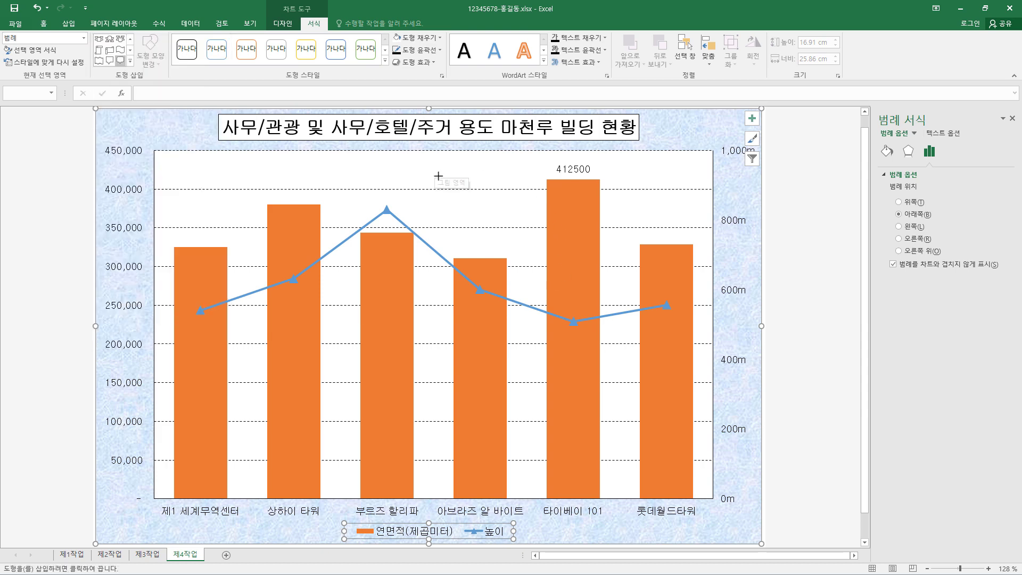
pyautogui.moveTo(510, 221)
pyautogui.mouseDown()
pyautogui.moveTo(519, 184)
pyautogui.moveTo(541, 185)
pyautogui.mouseUp()
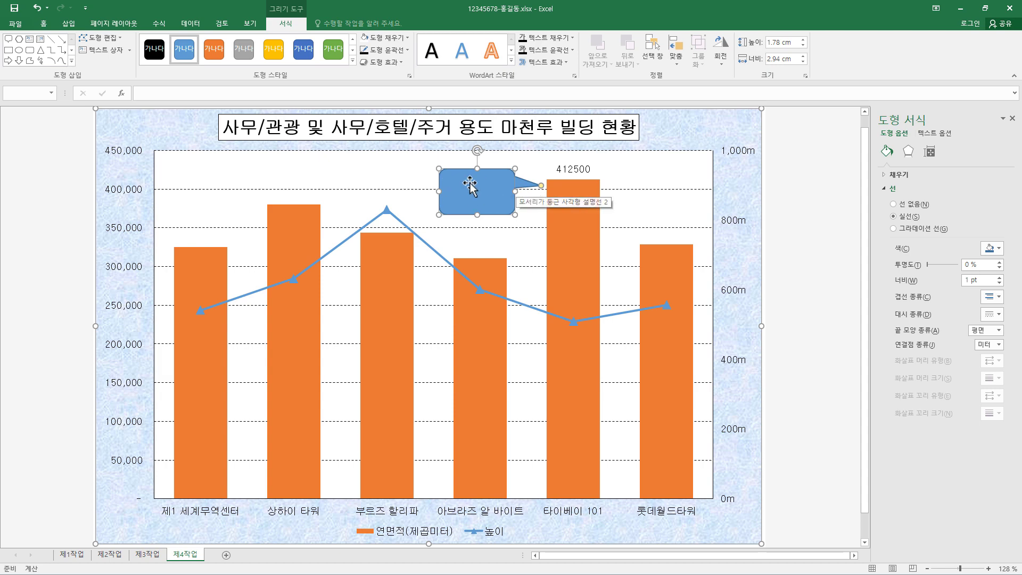
# Give the callout a white fill and a black outline 0.75 pt thick.
pyautogui.click(407, 38)
pyautogui.click(364, 75)
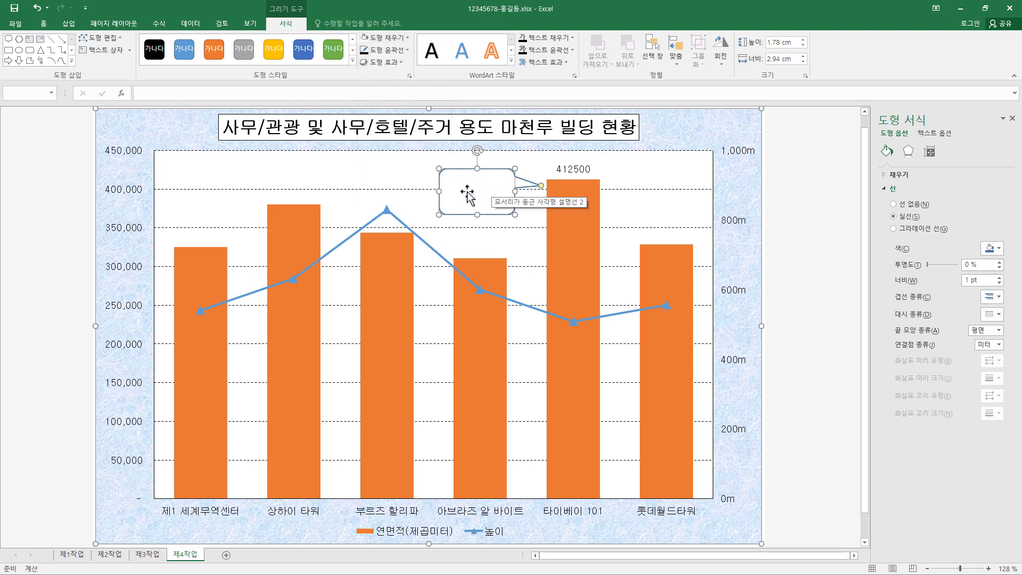
pyautogui.click(385, 50)
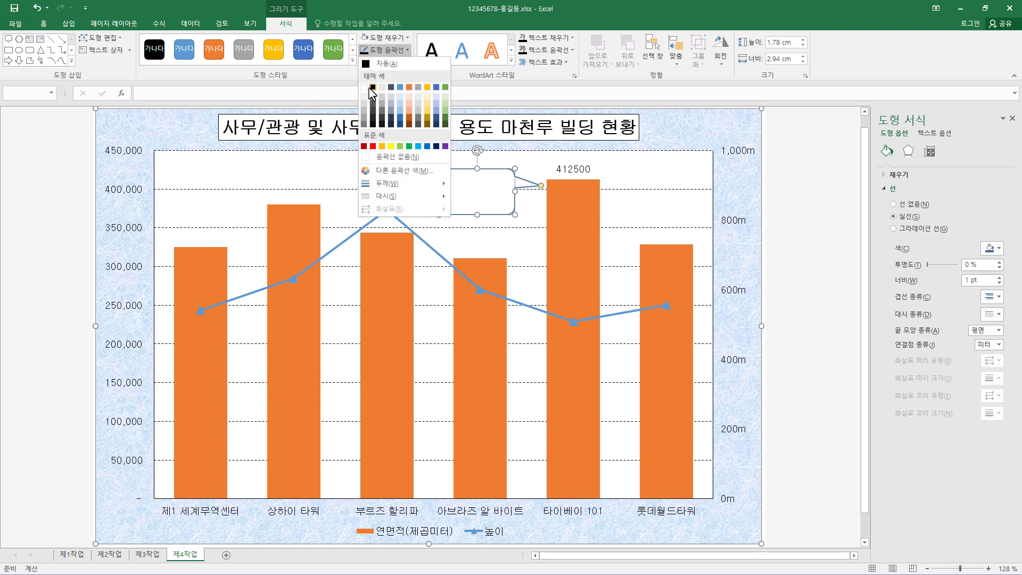
pyautogui.click(373, 86)
pyautogui.click(385, 50)
pyautogui.moveTo(392, 194)
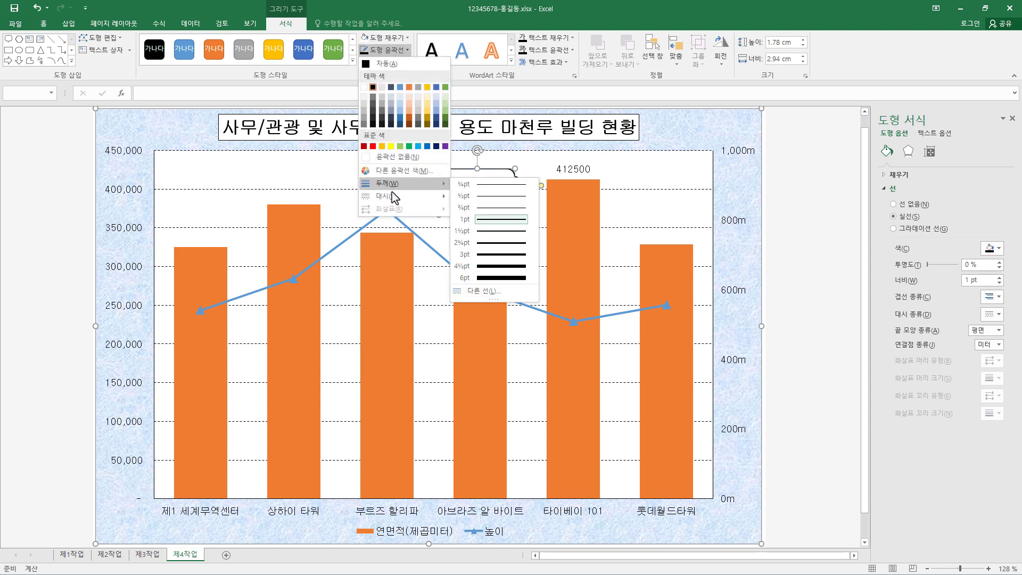
pyautogui.click(514, 209)
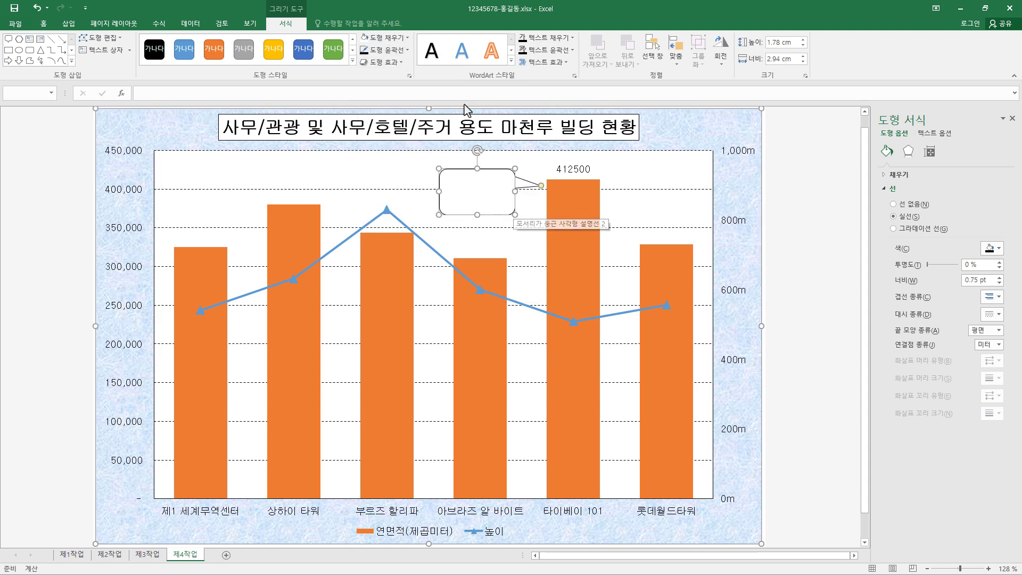
# Set the callout's font to 굴림 and centre its text horizontally and vertically.
pyautogui.click(44, 23)
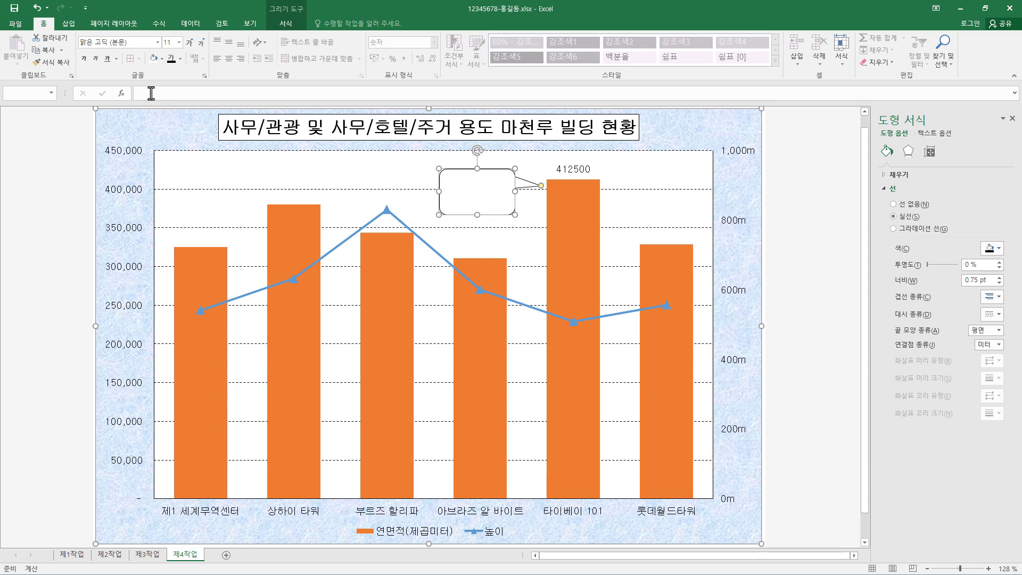
pyautogui.click(159, 46)
pyautogui.click(135, 138)
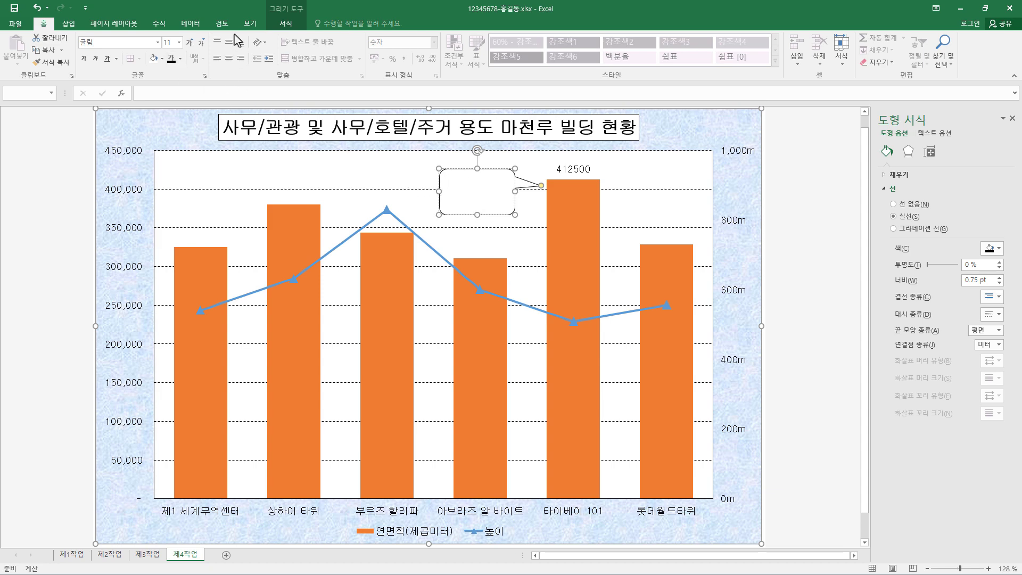
pyautogui.click(229, 58)
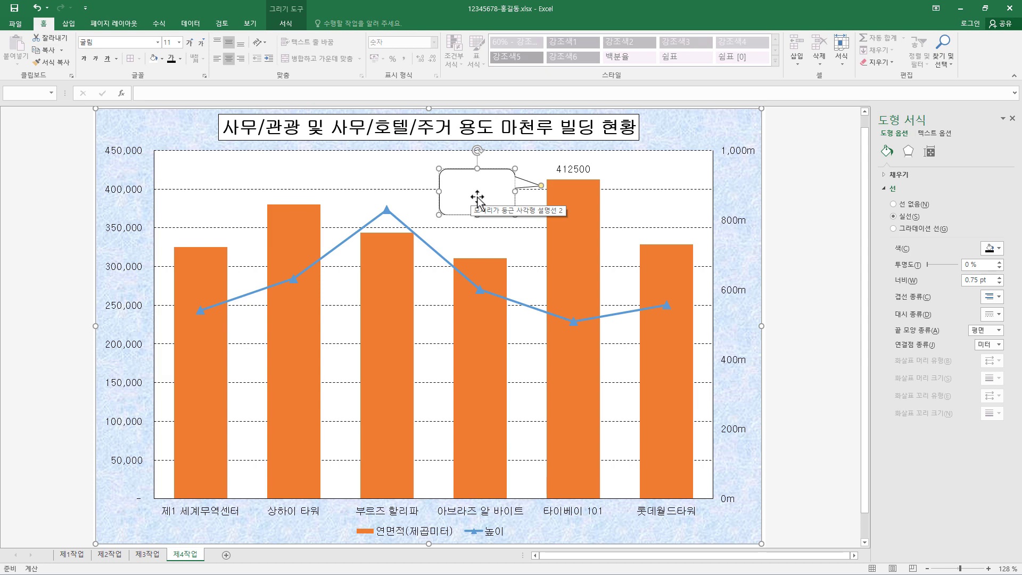
# Enter the callout text 최대 연면적 on two lines, breaking after 최대.
pyautogui.write('ㅊ')
pyautogui.write('대')
pyautogui.press('Return')
pyautogui.write('연면적')
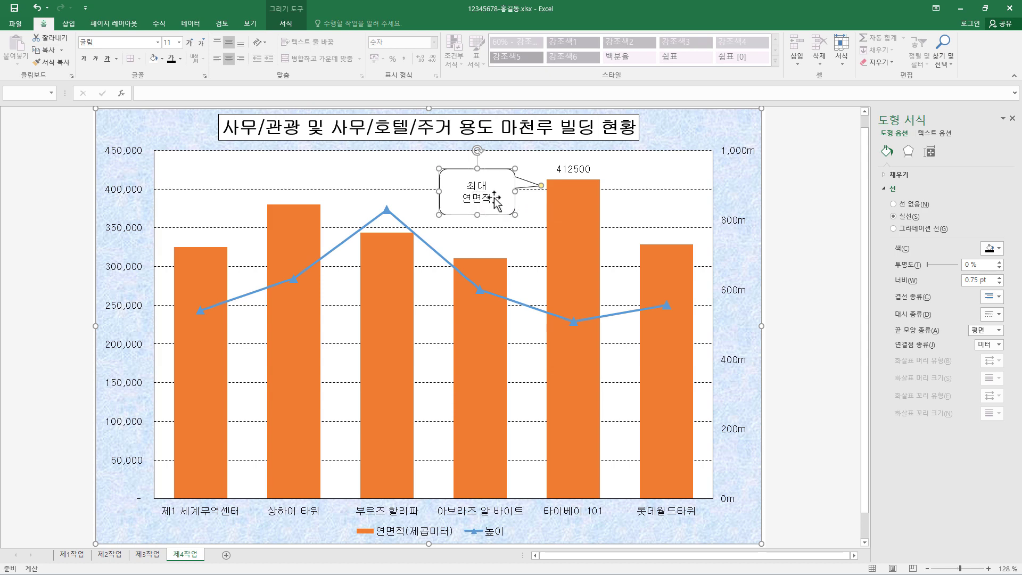
# Resize the callout beside the 타이베이 101 column, making it wider and slightly shorter while keeping both text lines inside.
pyautogui.moveTo(478, 215); pyautogui.dragTo(478, 205)
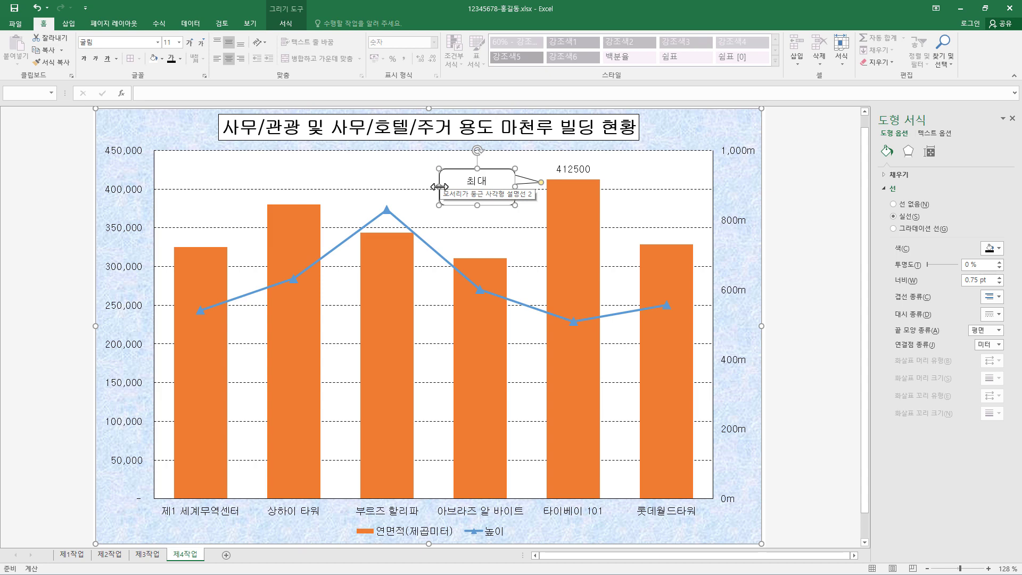
pyautogui.press('Return')
pyautogui.write('연면적')
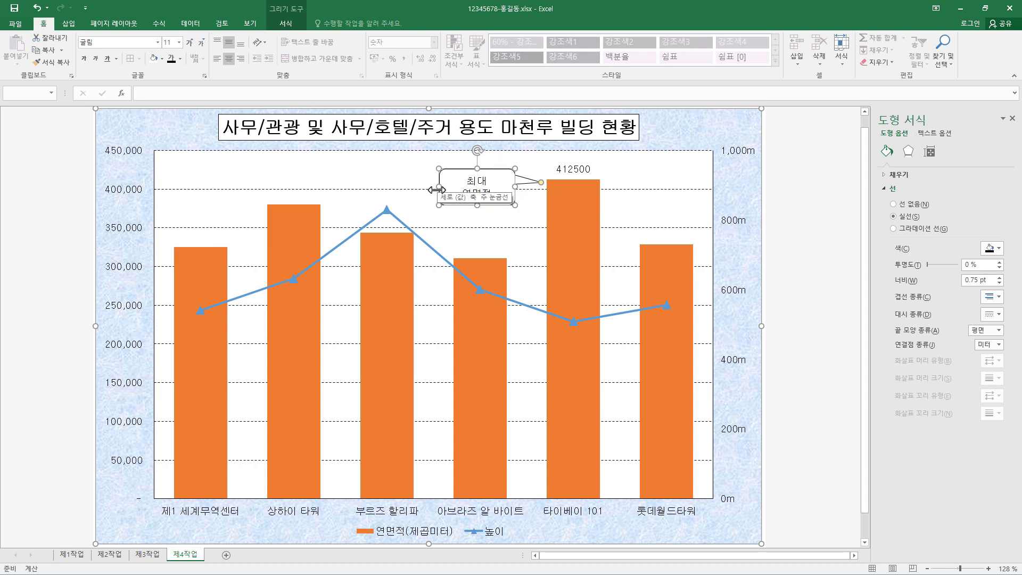
pyautogui.moveTo(435, 189); pyautogui.dragTo(422, 190)
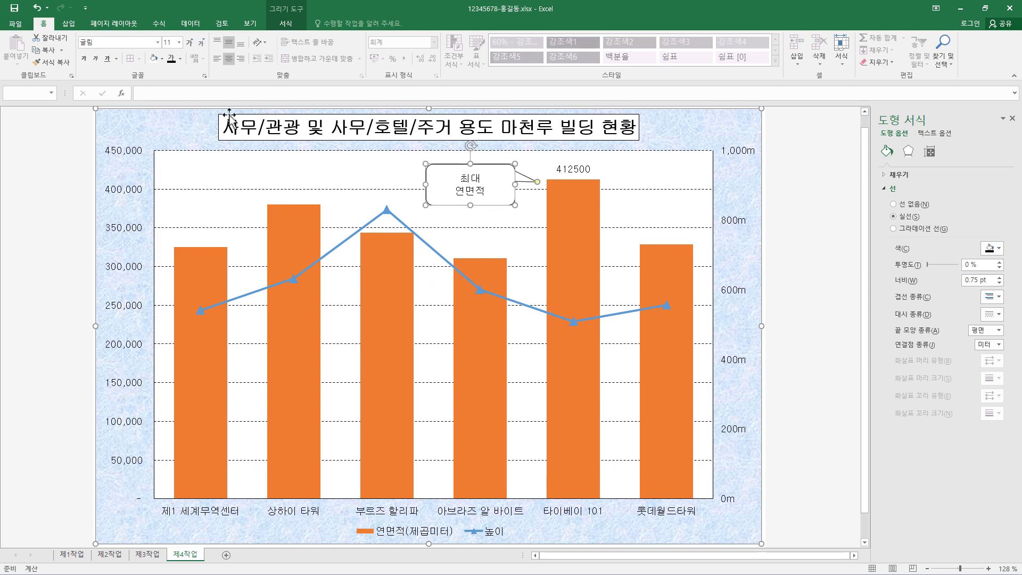
# Save the workbook with the finished 제4작업 chart.
pyautogui.click(16, 11)
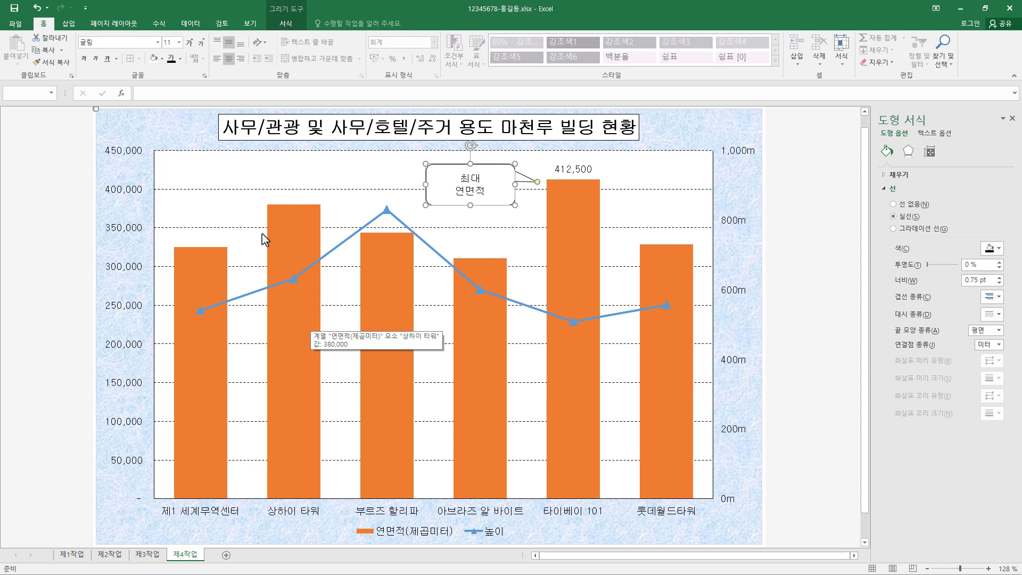
pyautogui.click(17, 8)
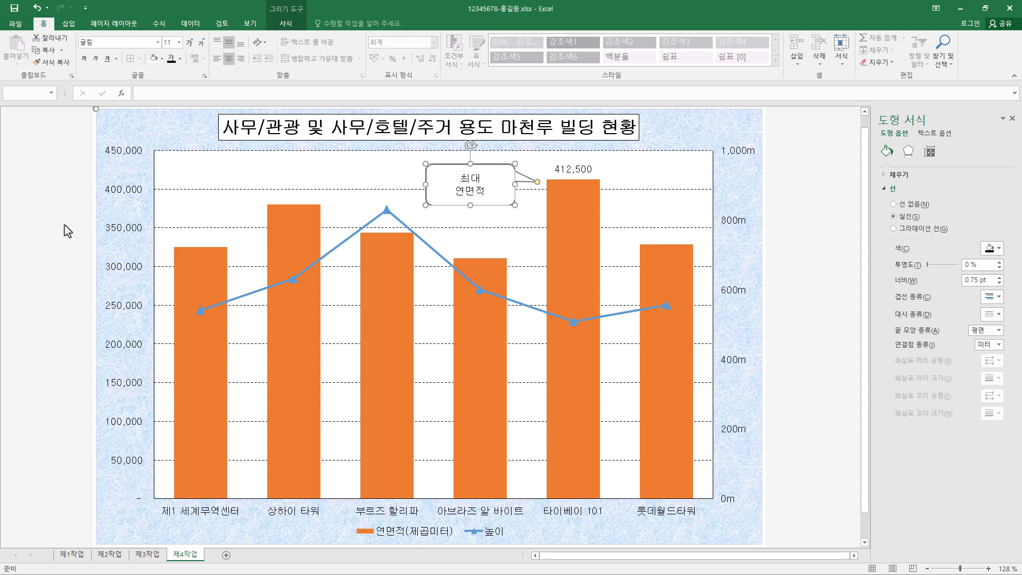
pyautogui.moveTo(279, 248)
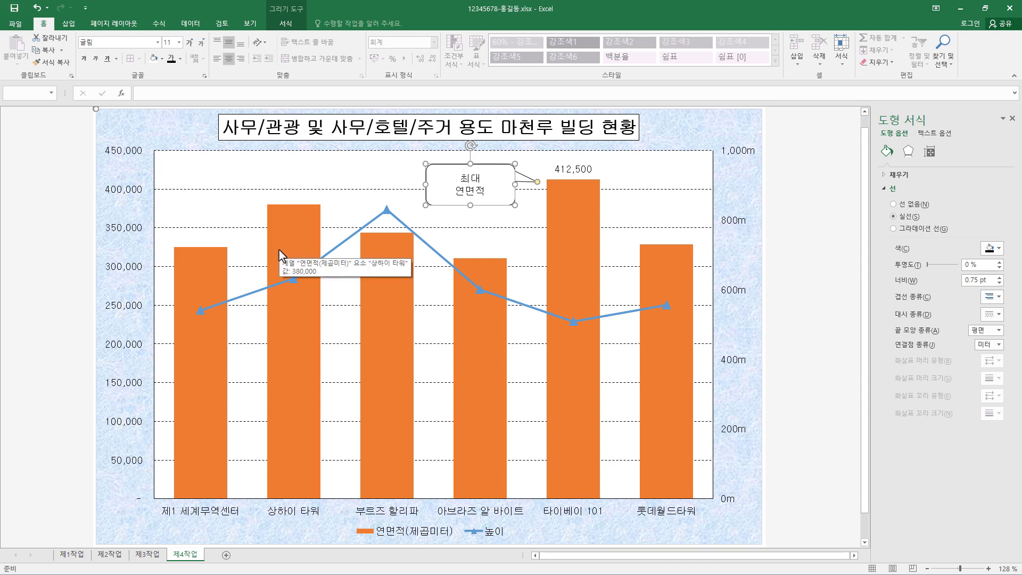